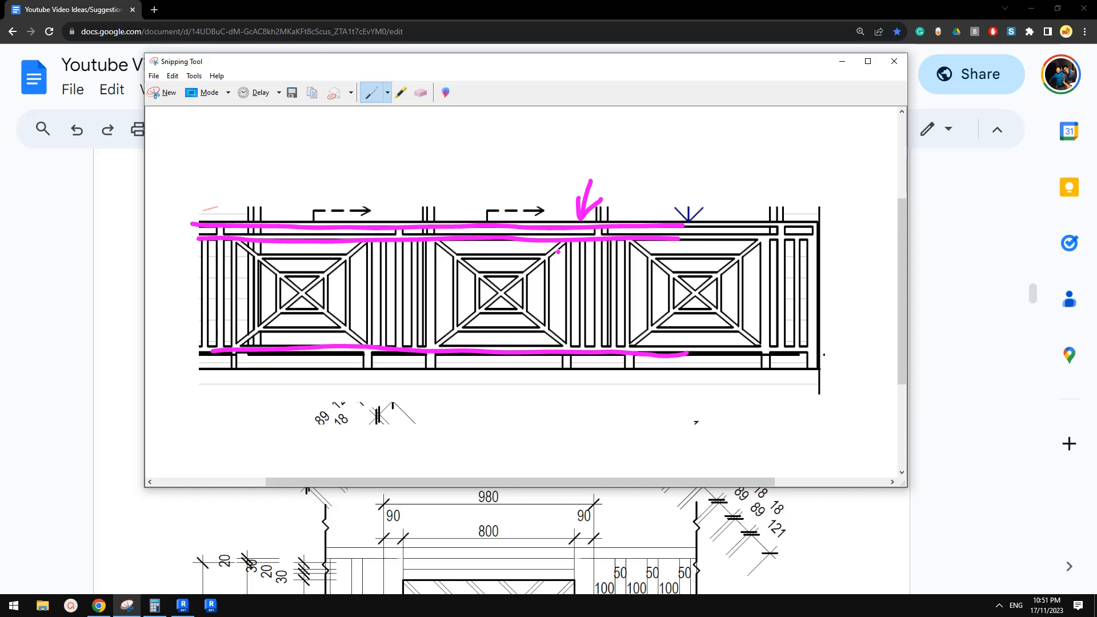
Trace the two balusters beside the middle railing panel and the adjoining side post of its frame with the pen.
left_click_drag(400, 279, 400, 350)
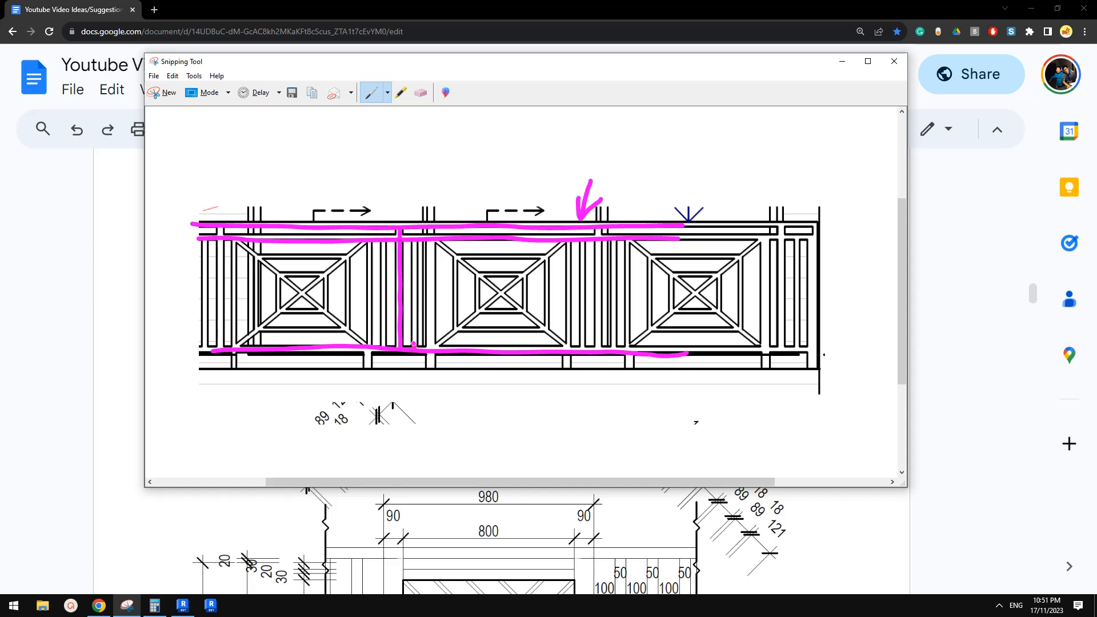
left_click_drag(413, 345, 415, 287)
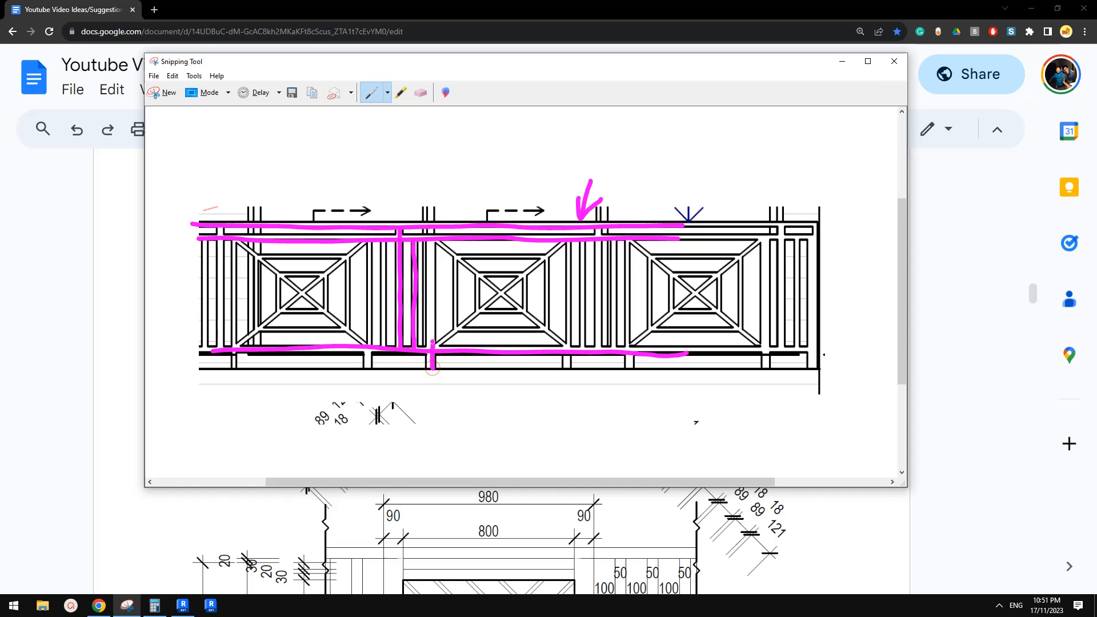
left_click_drag(433, 343, 432, 309)
left_click_drag(432, 250, 432, 244)
Trace the middle panel's crossing diagonals and its two nested rectangles with the pen.
left_click_drag(440, 243, 573, 351)
left_click_drag(435, 349, 565, 240)
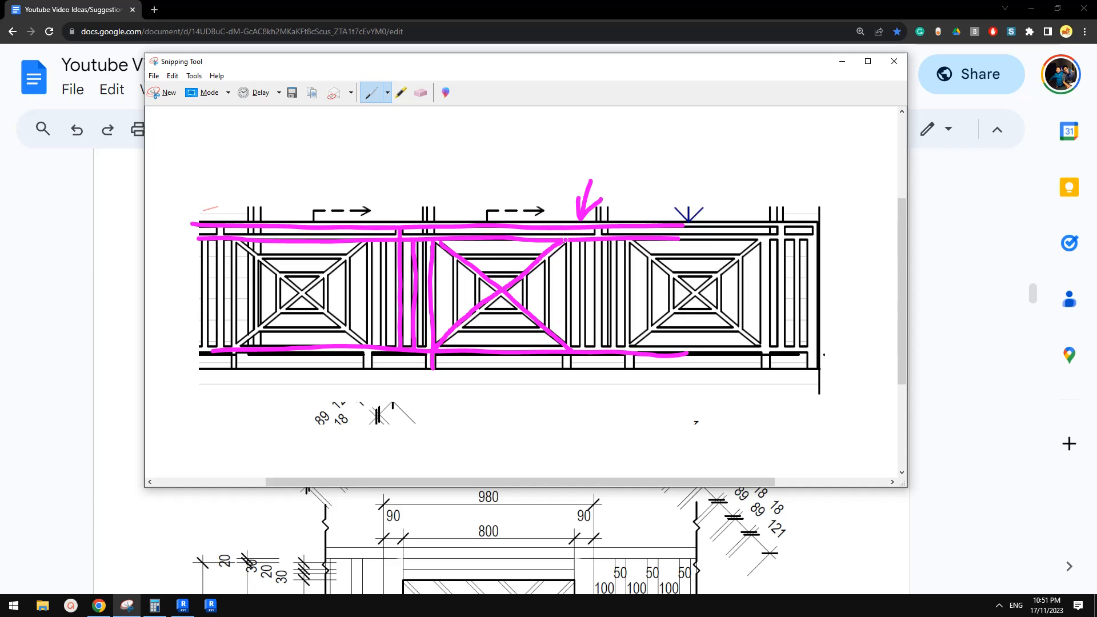
mouse_move(455, 261)
left_mouse_down()
mouse_move(455, 329)
mouse_move(542, 330)
left_mouse_up()
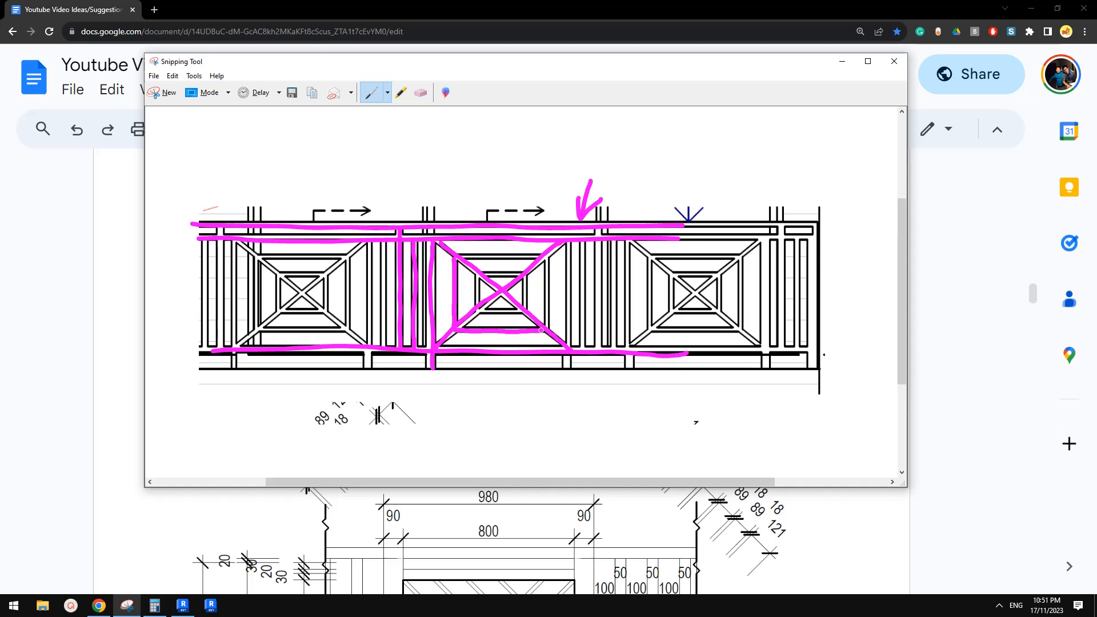
mouse_move(541, 259)
left_mouse_down()
mouse_move(456, 257)
mouse_move(479, 310)
mouse_move(528, 294)
left_mouse_up()
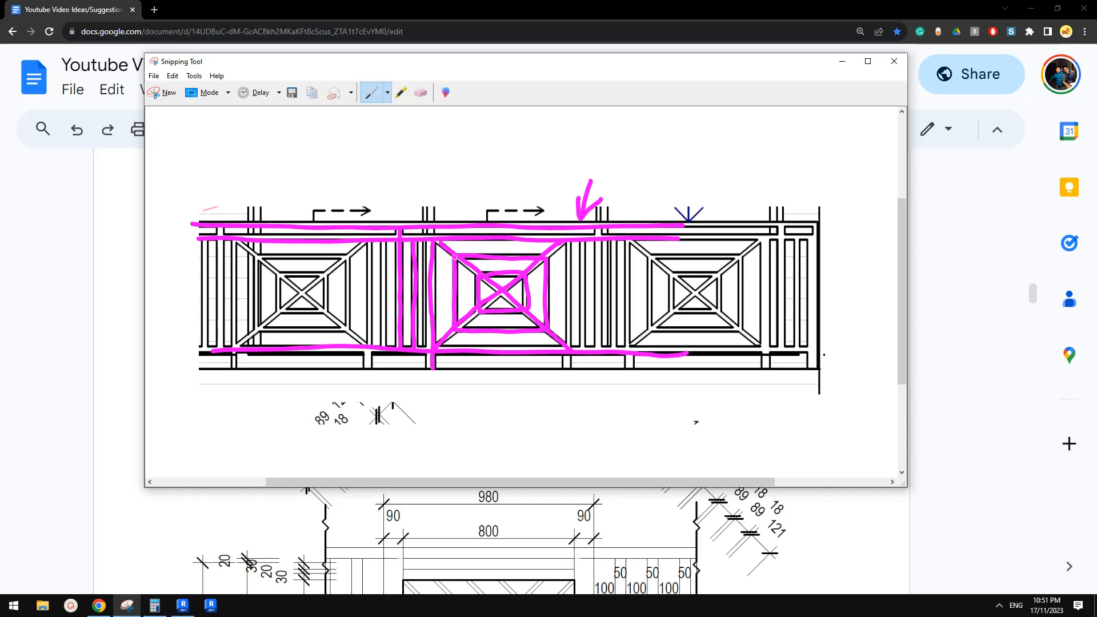
Sketch the panel pattern separately above the railing as crossing diagonals with two nested rectangles.
left_click_drag(448, 197, 523, 117)
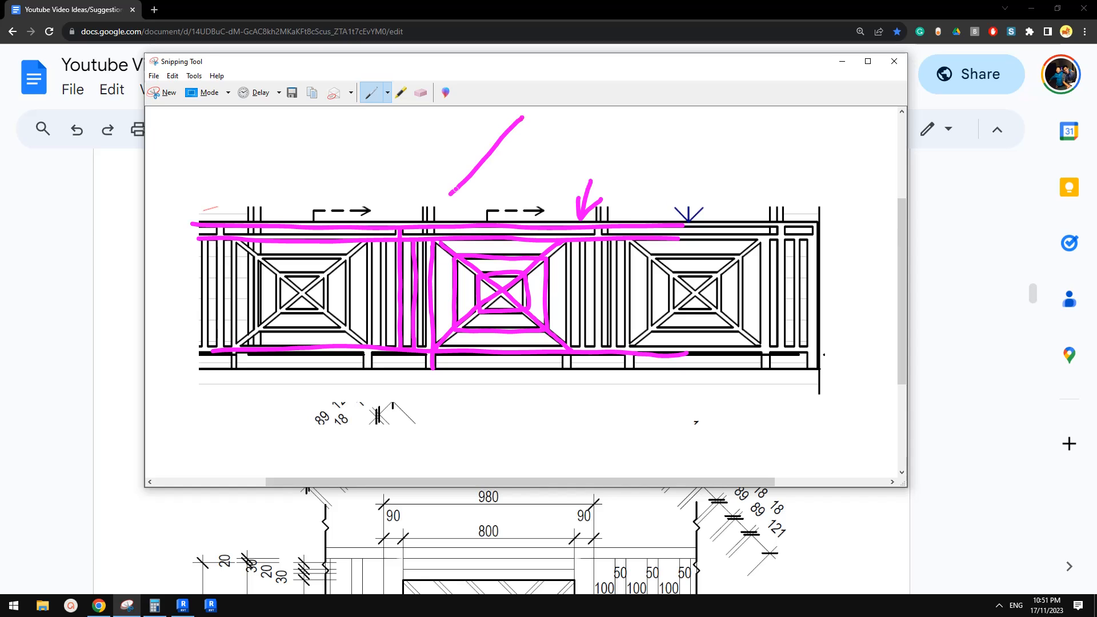
left_click_drag(450, 121, 532, 195)
mouse_move(459, 137)
left_mouse_down()
mouse_move(462, 182)
mouse_move(520, 183)
mouse_move(522, 137)
mouse_move(461, 136)
left_mouse_up()
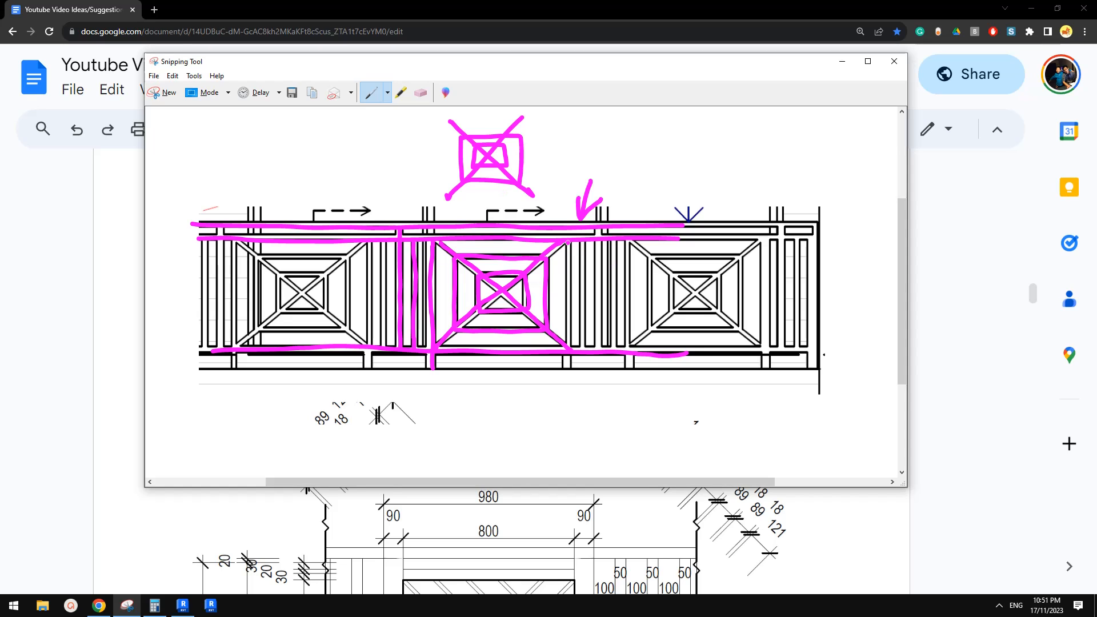
Trace the middle panel's other side post and neighbouring baluster, and add arrows marking the panel's extent and the separate pattern sketch.
left_click_drag(568, 242, 570, 338)
left_click_drag(580, 245, 584, 343)
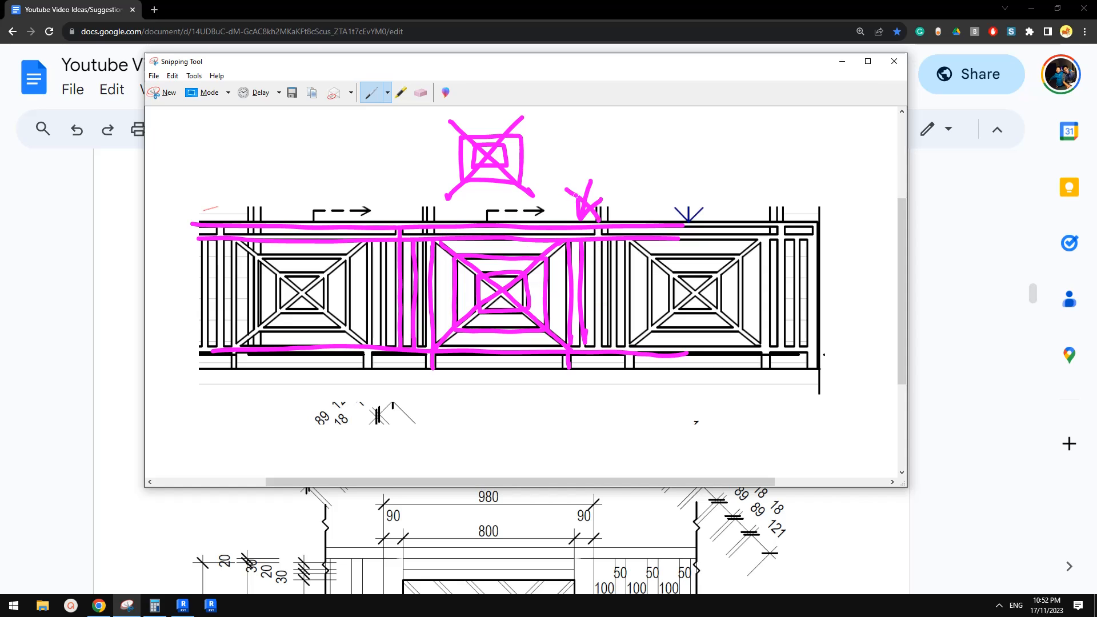
mouse_move(576, 195)
left_mouse_down()
mouse_move(407, 217)
mouse_move(399, 199)
left_mouse_up()
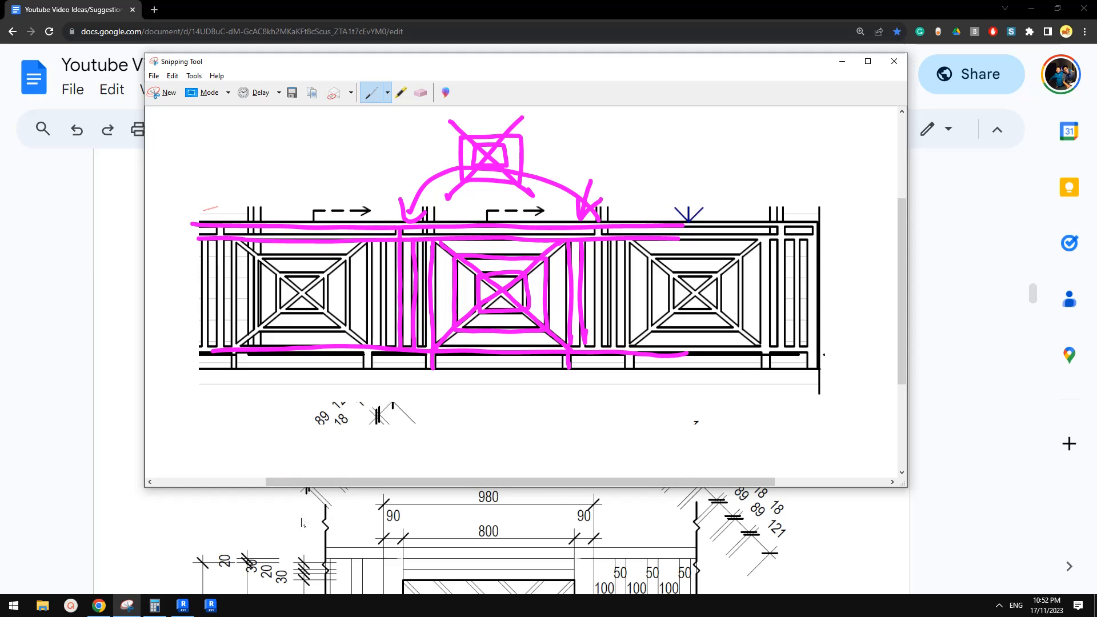
mouse_move(599, 117)
left_mouse_down()
mouse_move(534, 137)
mouse_move(552, 146)
left_mouse_up()
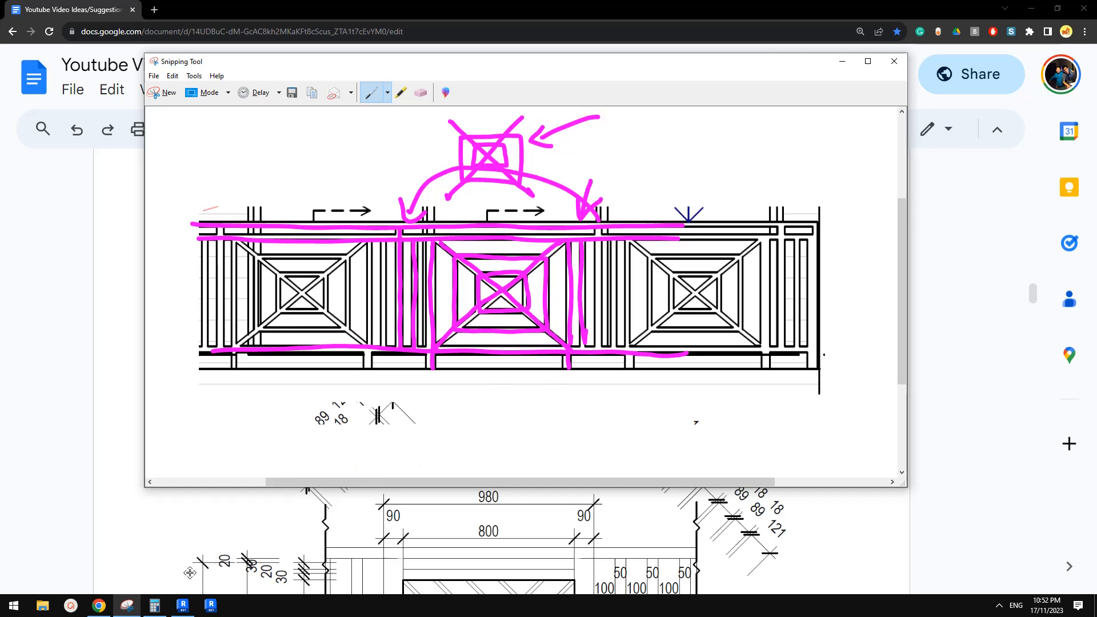
Switch to Revit and create a new family from the Metric Baluster-Panel.rft template.
left_click(183, 605)
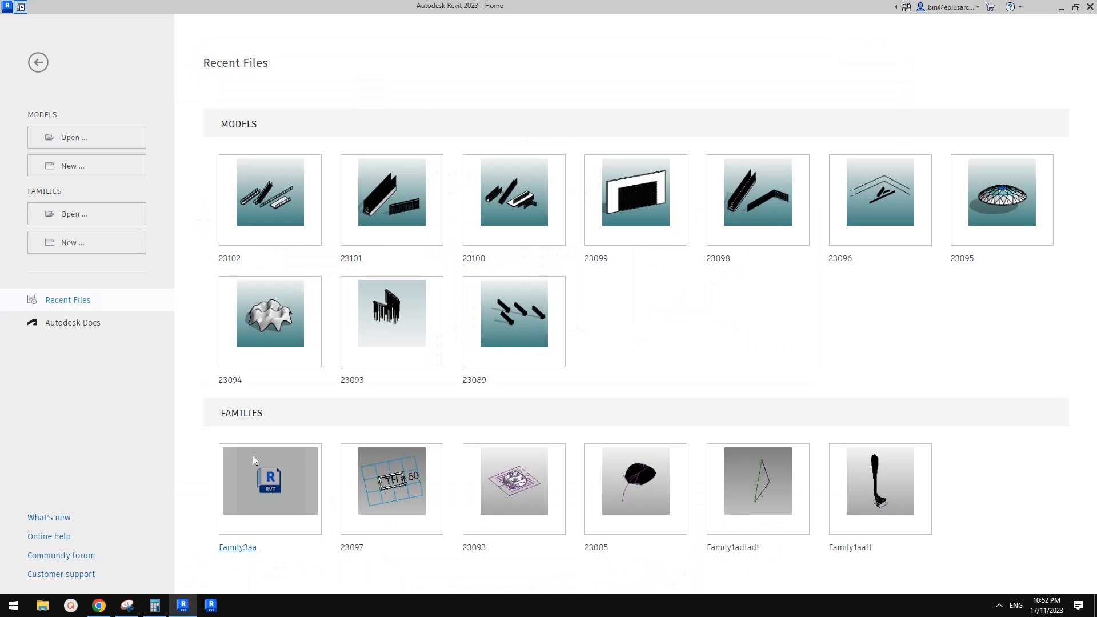
left_click(80, 242)
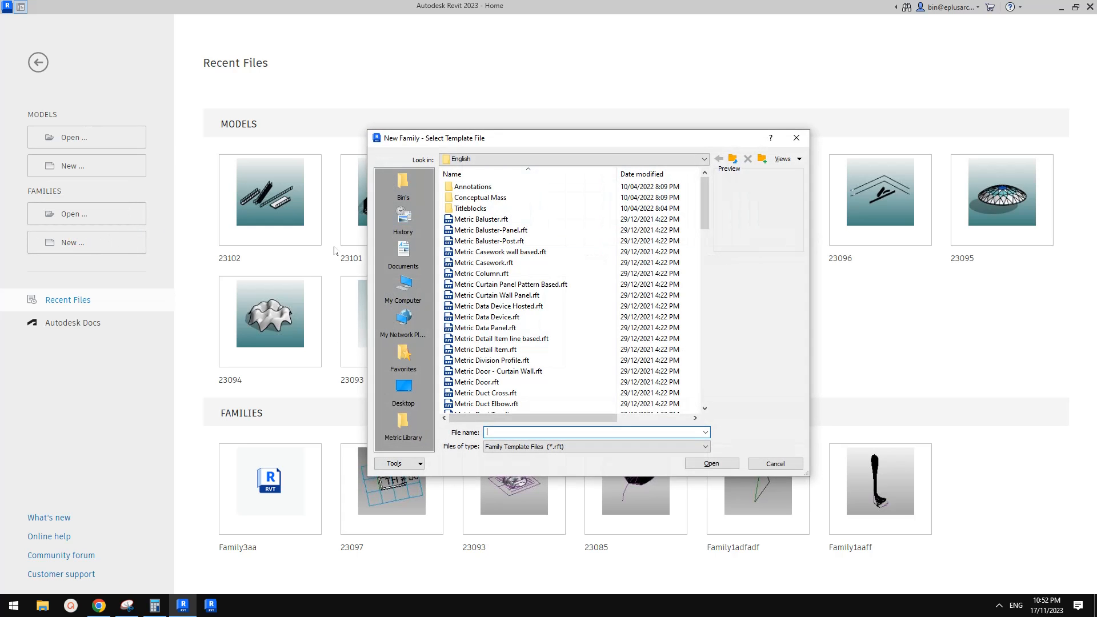
left_click(497, 251)
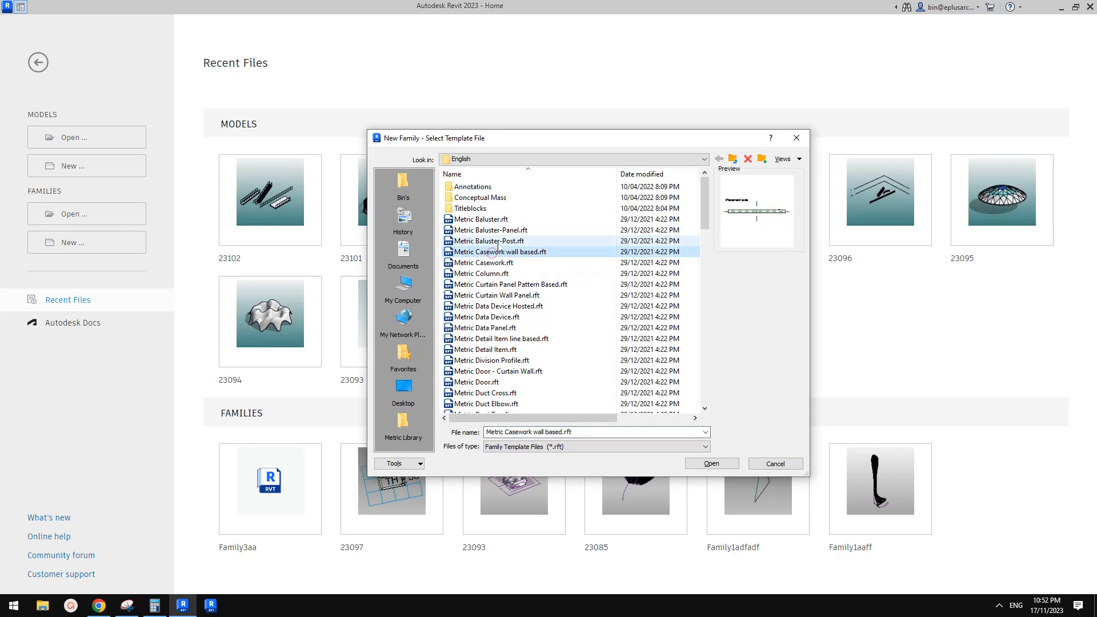
left_click(489, 241)
left_click(483, 230)
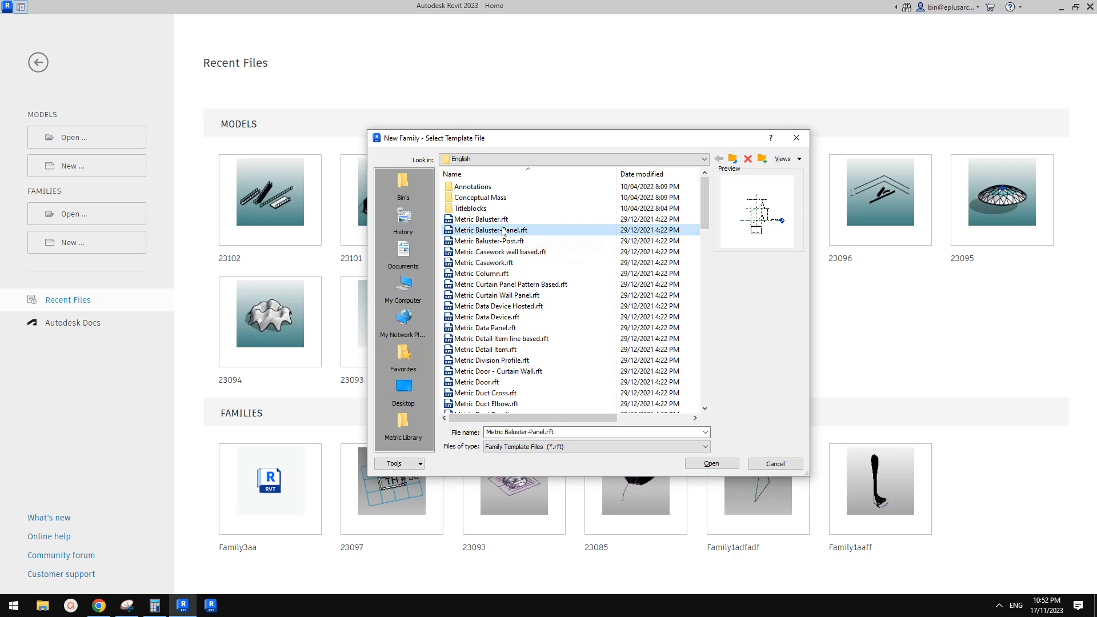
left_click(715, 464)
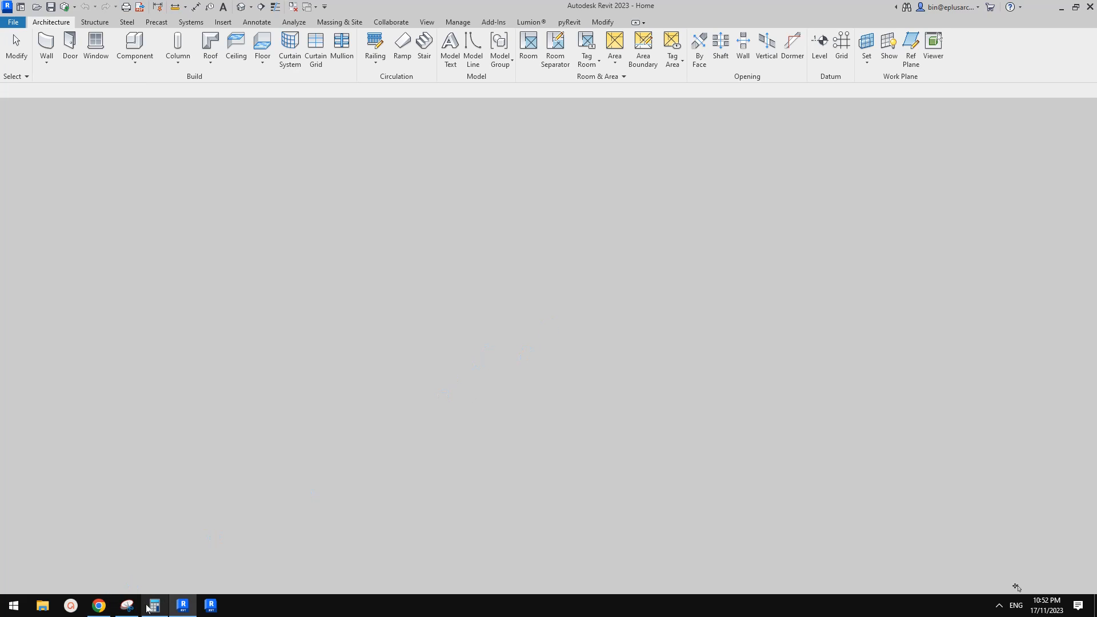
Compare the marked-up railing drawing with the baluster panel template's left elevation and its reference planes.
left_click(127, 606)
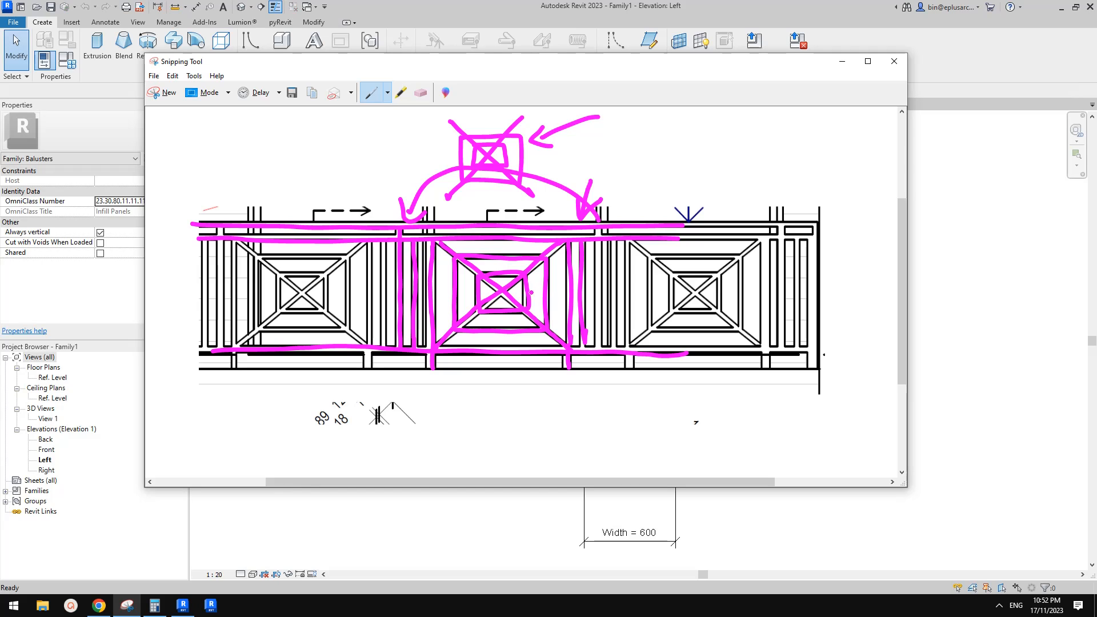
left_click(183, 605)
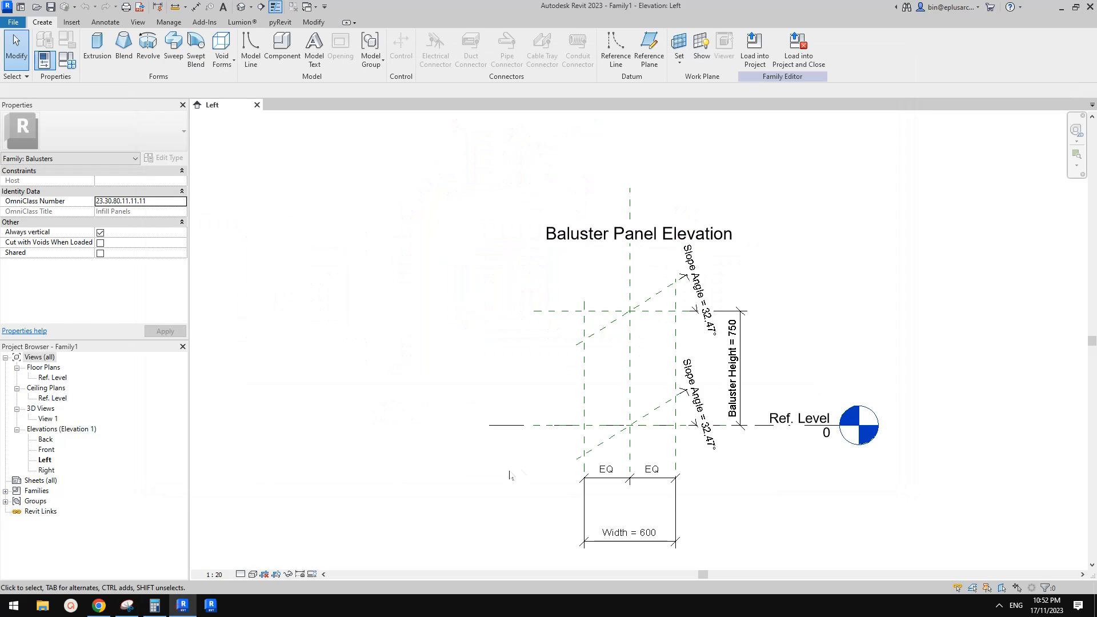
middle_click_drag(700, 401, 666, 389)
scroll(668, 378, "up", 1)
scroll(607, 399, "down", 1)
scroll(634, 357, "up", 1)
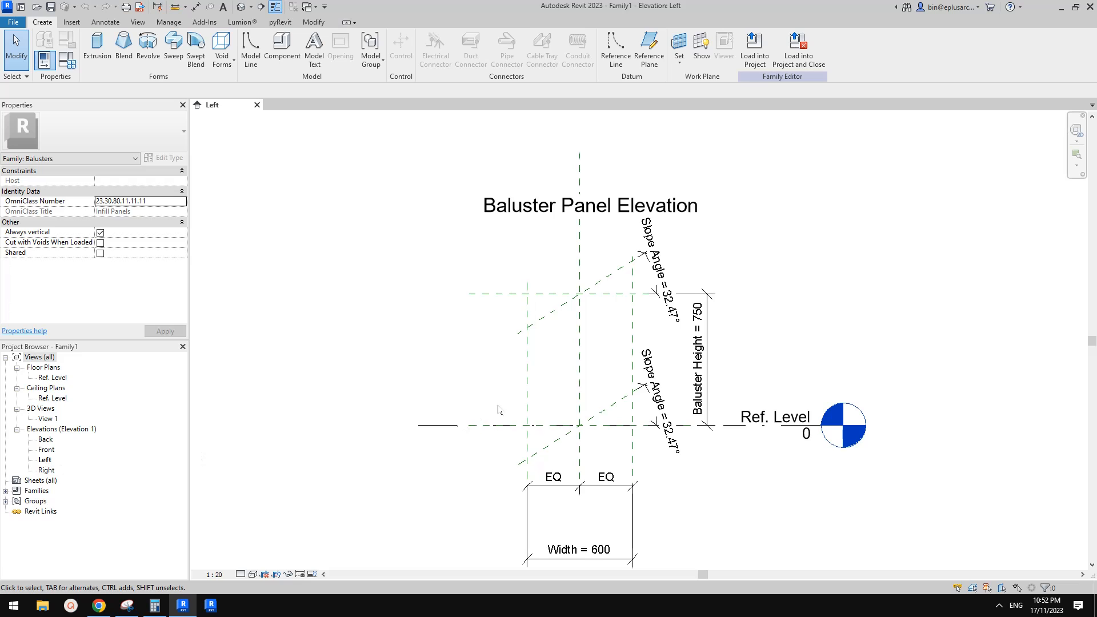
middle_click_drag(498, 409, 489, 415)
scroll(573, 412, "up", 3)
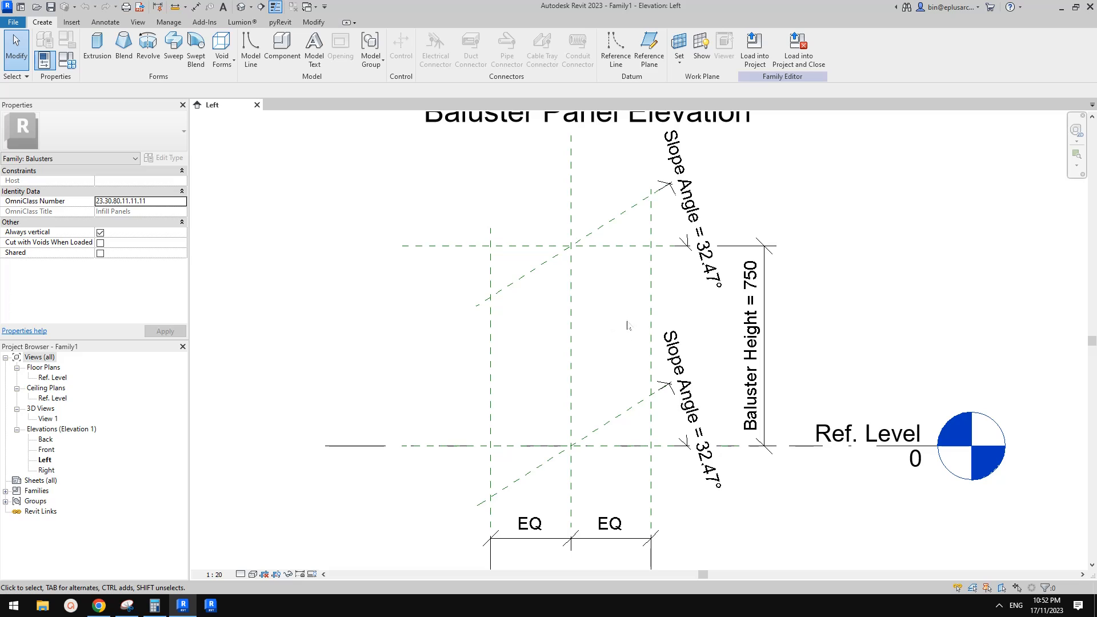
middle_click_drag(619, 348, 608, 350)
Start the Reference Plane command, and mark four vertical guide lines through the panel pattern sketch in Snipping Tool.
key("r")
key("p")
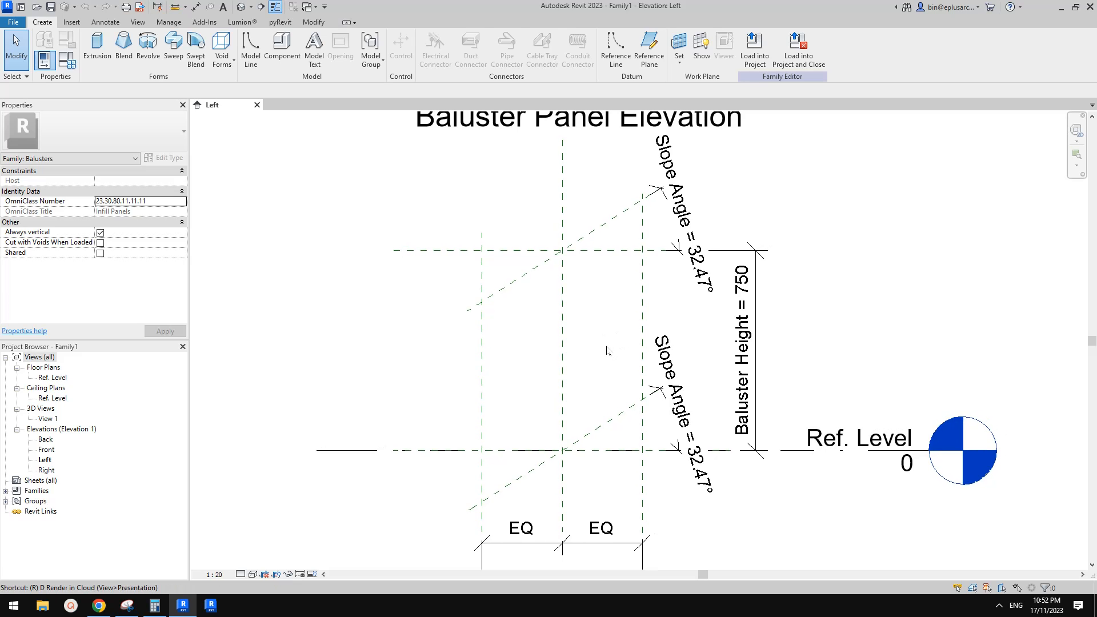
left_click(127, 605)
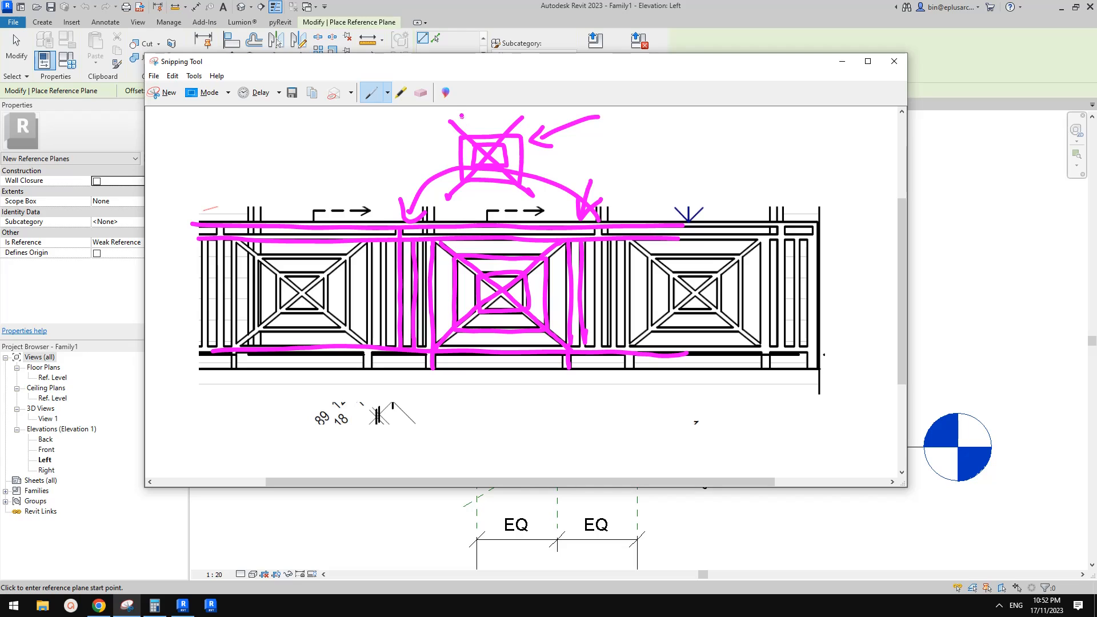
left_click_drag(461, 117, 461, 207)
left_click_drag(477, 116, 476, 200)
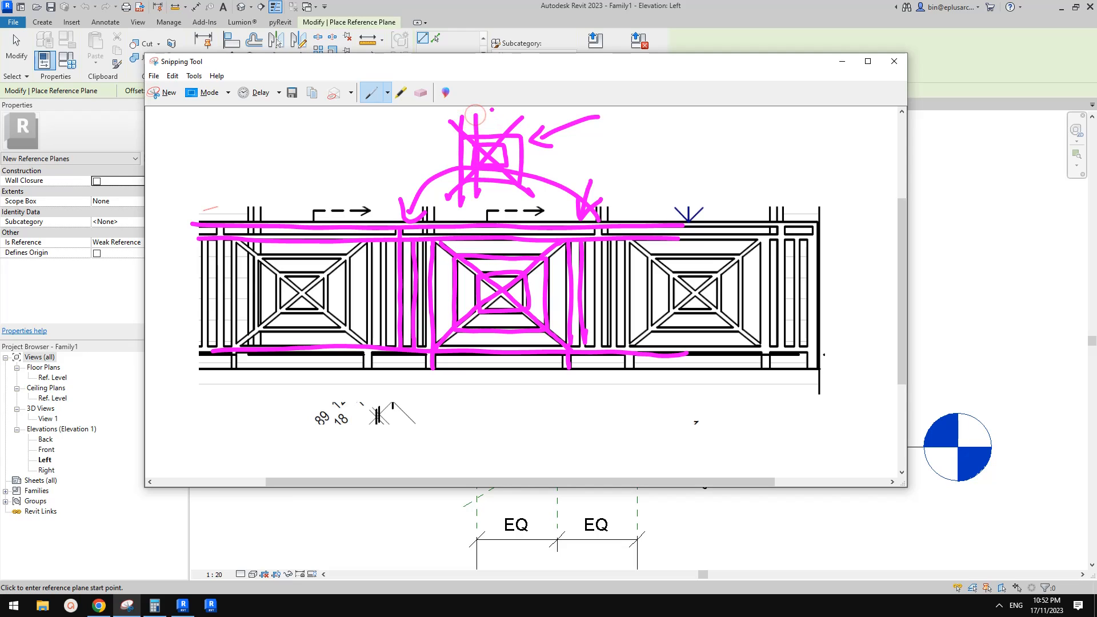
left_click_drag(490, 110, 492, 191)
left_click_drag(507, 109, 503, 192)
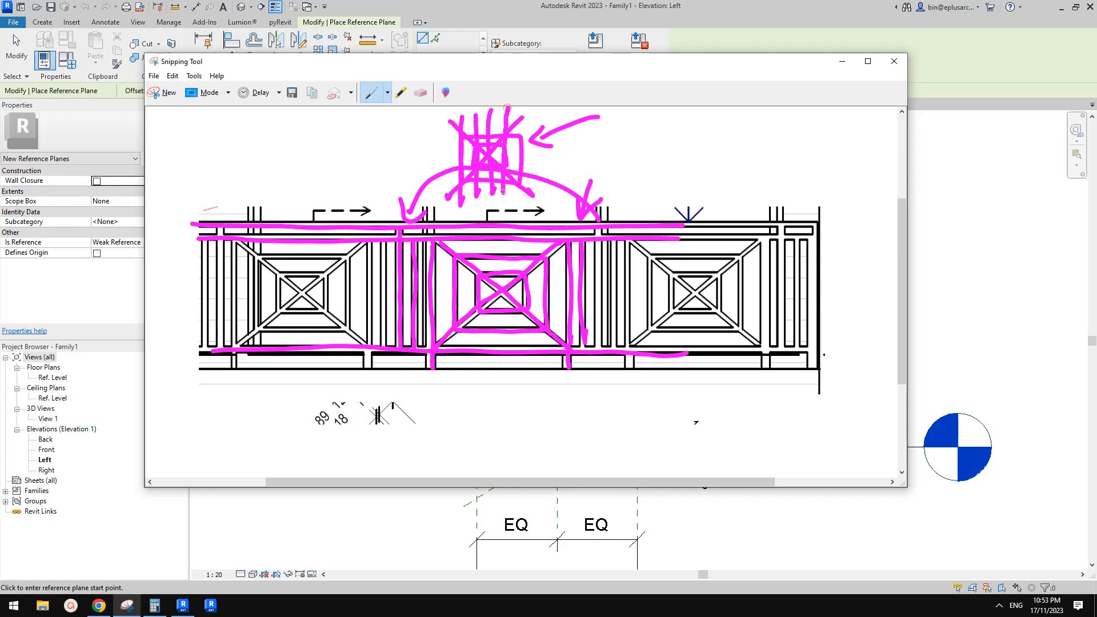
Return to Revit and draw four vertical reference planes within the panel width, two on each side of the centre plane.
left_click(183, 606)
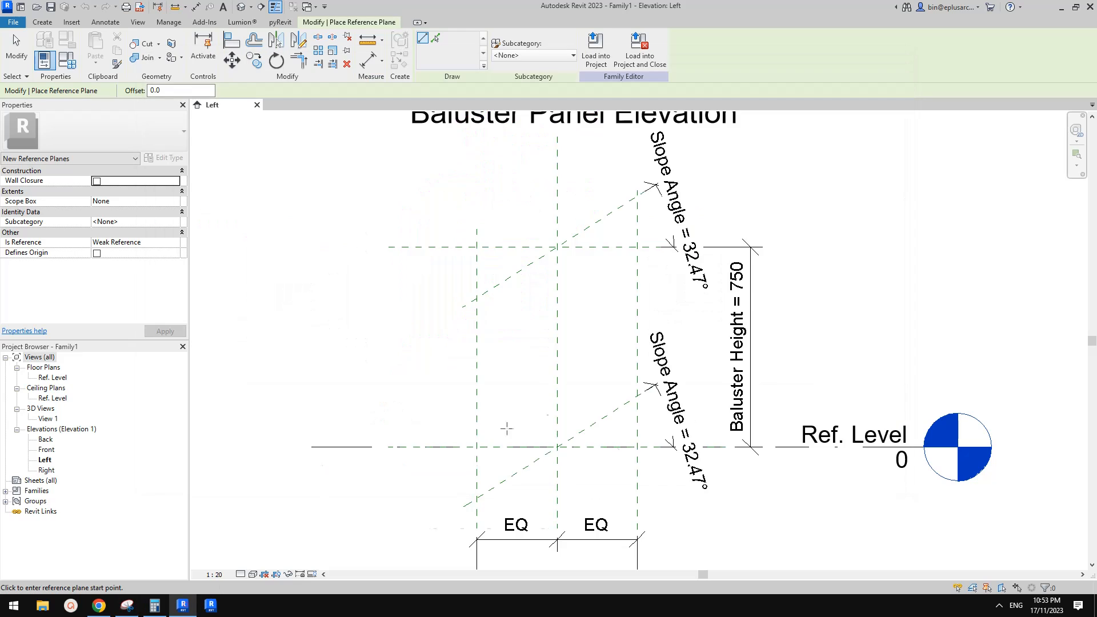
middle_click_drag(604, 327, 602, 327)
left_click(500, 223)
left_click(495, 496)
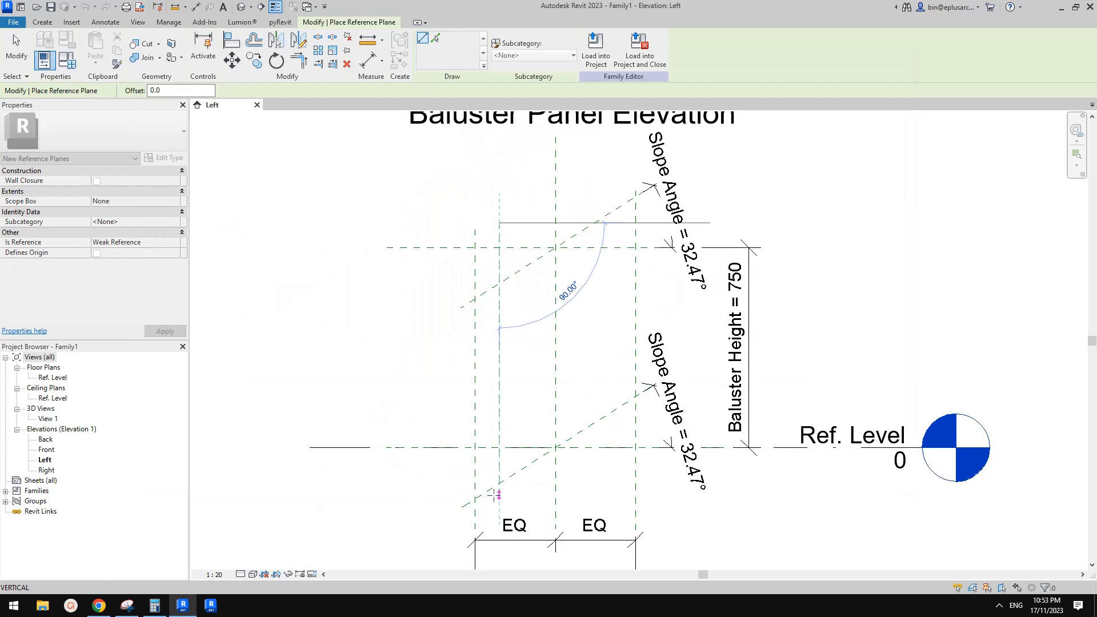
left_click(528, 480)
left_click(527, 234)
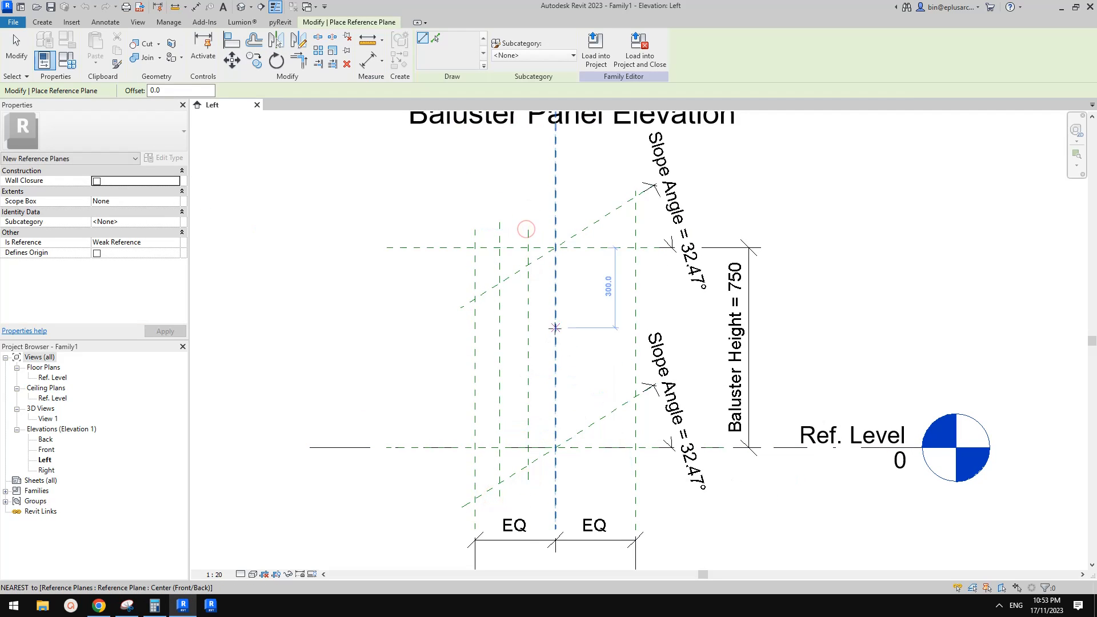
left_click(573, 469)
left_click(574, 223)
left_click(615, 469)
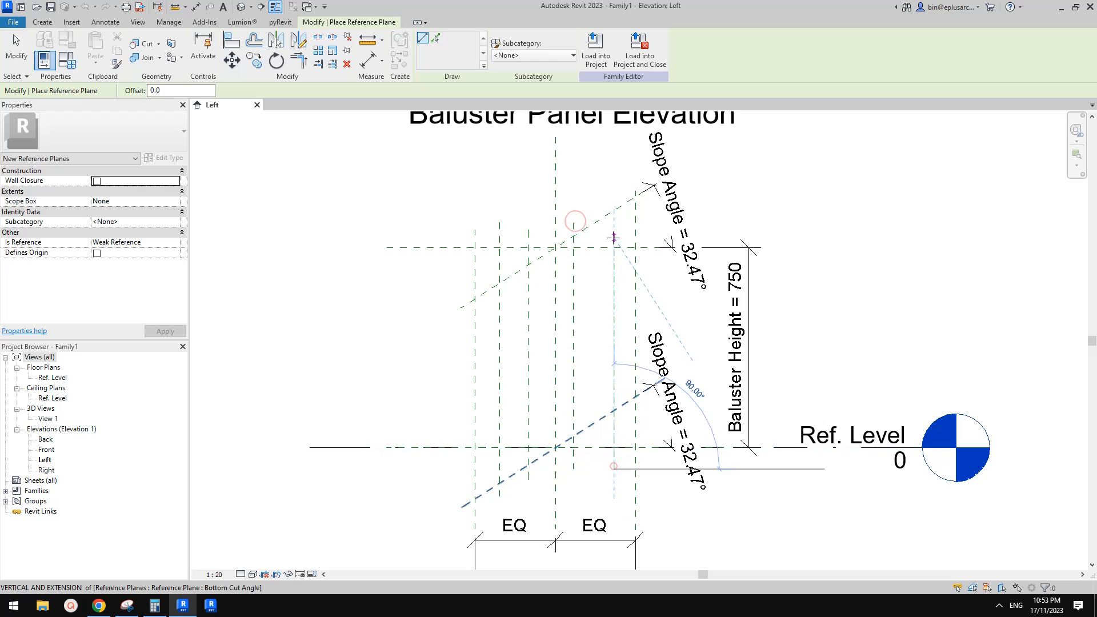
left_click(613, 211)
Dimension from the centre plane through the two new planes to the Front reference plane, and make the spacing equal.
key("i")
scroll(532, 286, "up", 2)
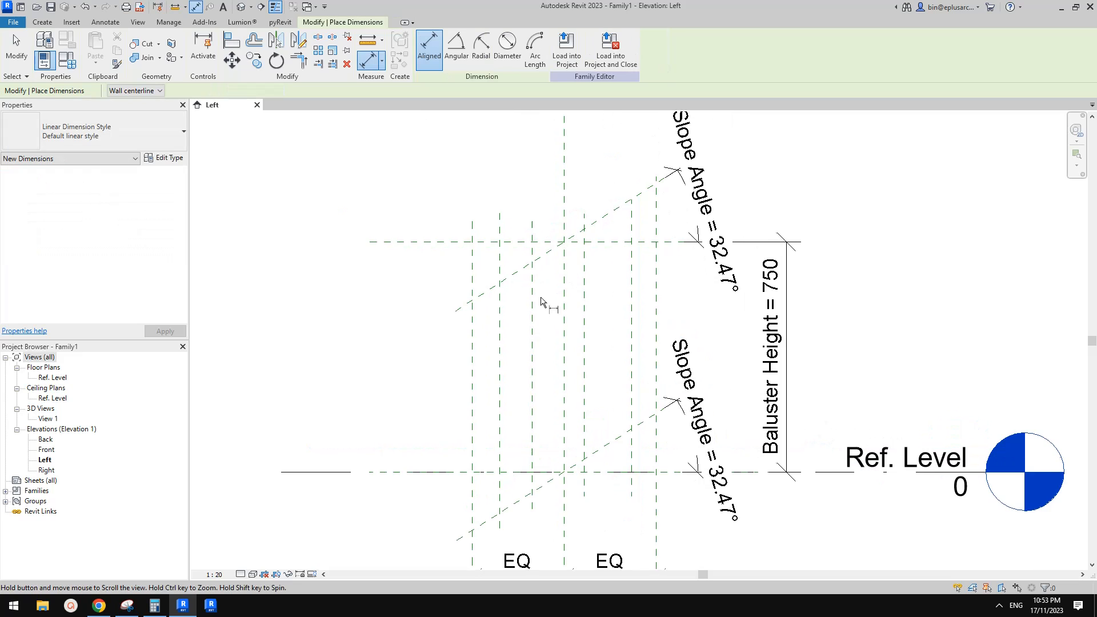
left_click(539, 299)
left_click(510, 306)
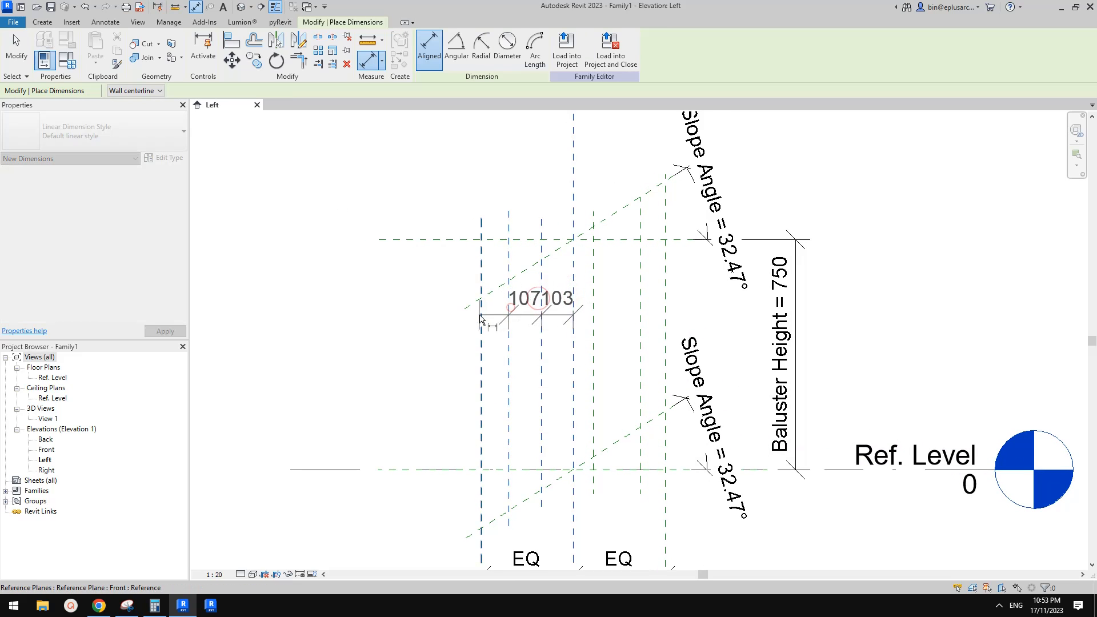
left_click(479, 315)
middle_click_drag(503, 197, 507, 223)
left_click(502, 187)
middle_click_drag(529, 176, 530, 183)
scroll(531, 187, "down", 1)
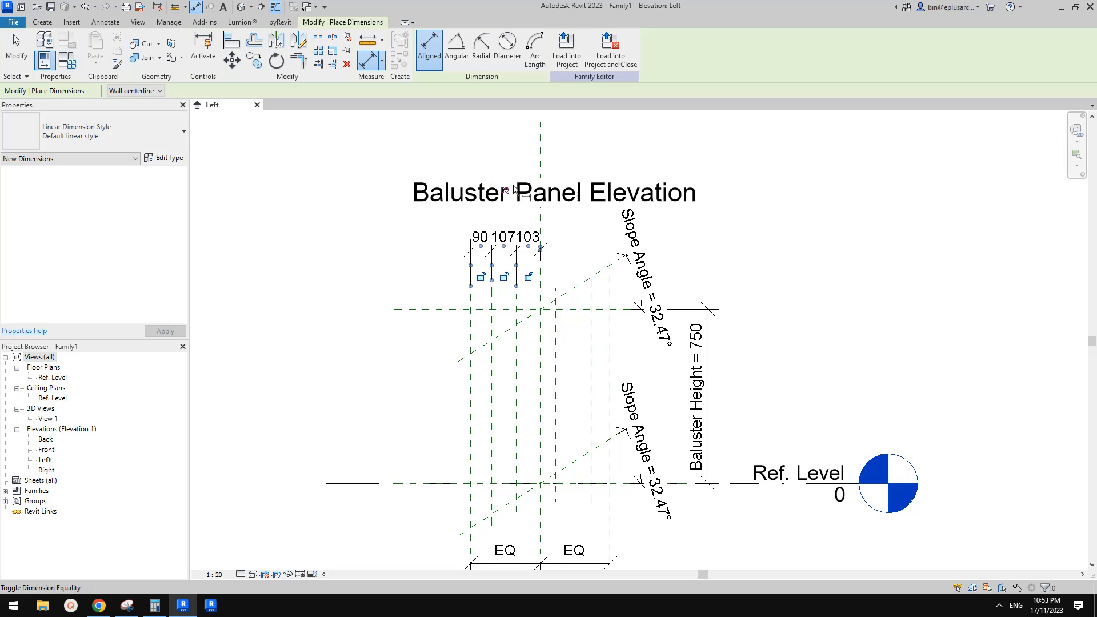
left_click(505, 187)
Dimension the reference planes in the other half, from the centre plane to the outer plane, and make the spacing equal.
left_click(539, 333)
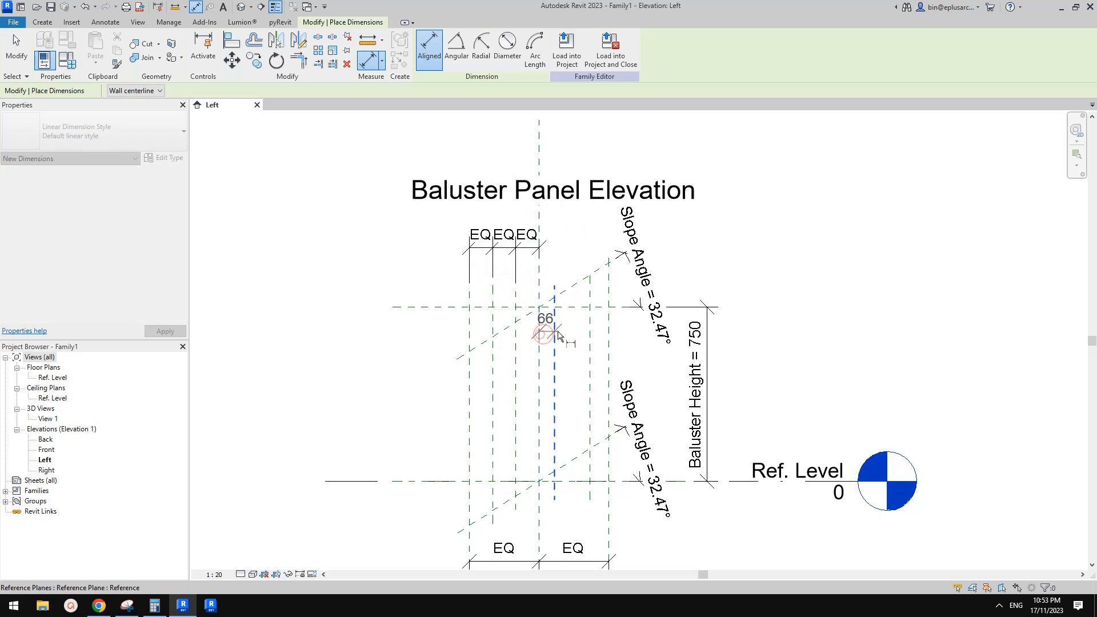
left_click(555, 333)
left_click(591, 332)
left_click(610, 332)
left_click(596, 236)
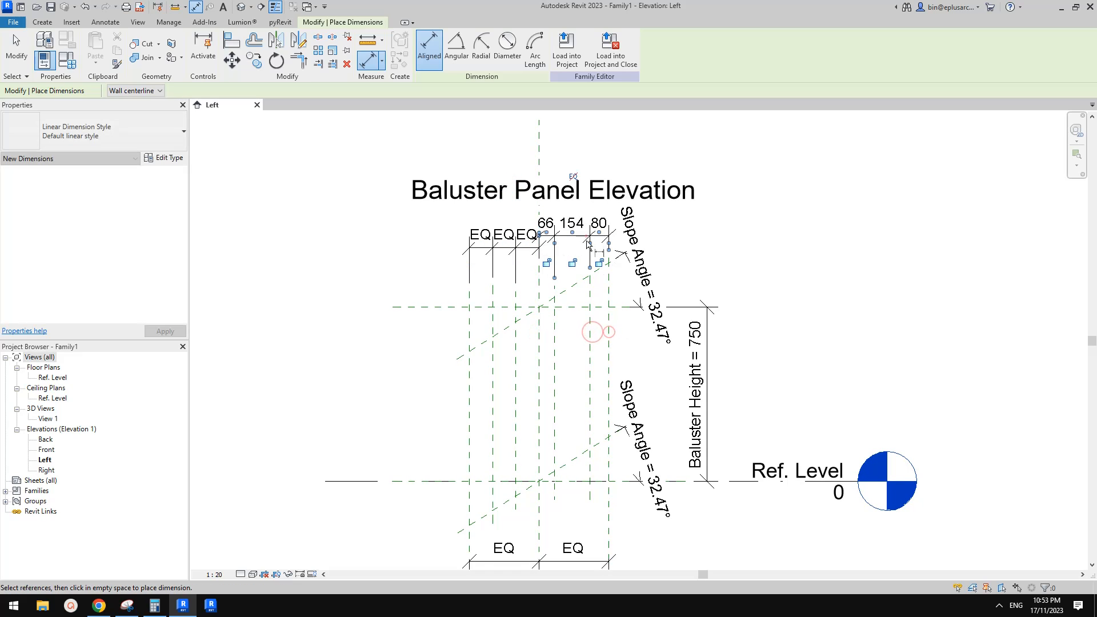
left_click(573, 174)
Mark horizontal guide lines across the panel pattern sketch in Snipping Tool, and return to the Revit elevation view.
middle_click_drag(550, 320, 547, 265)
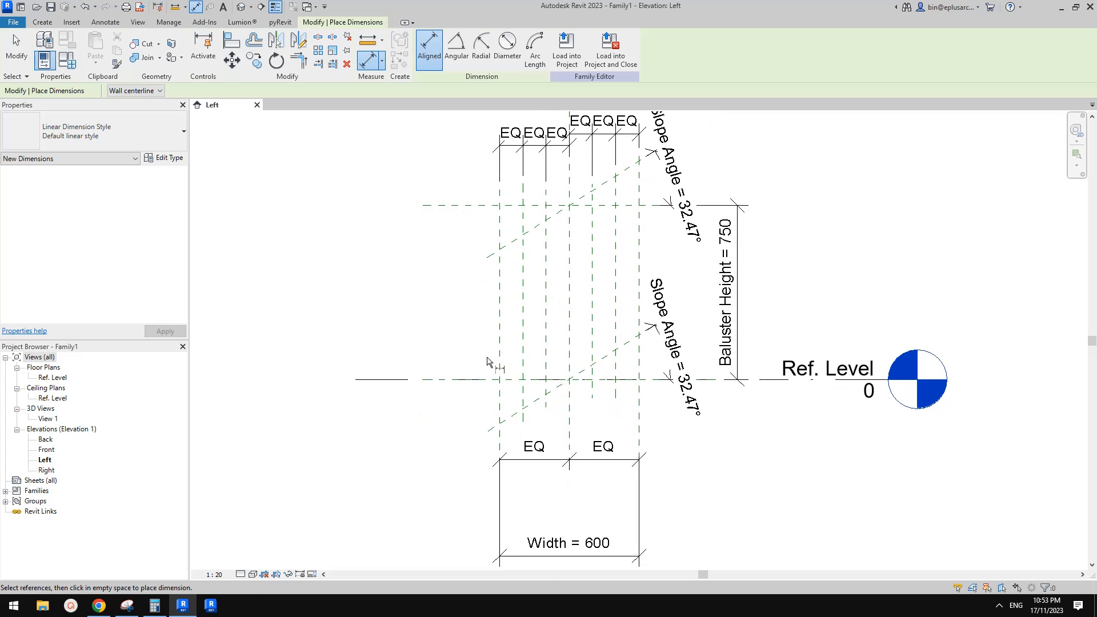
left_click(127, 606)
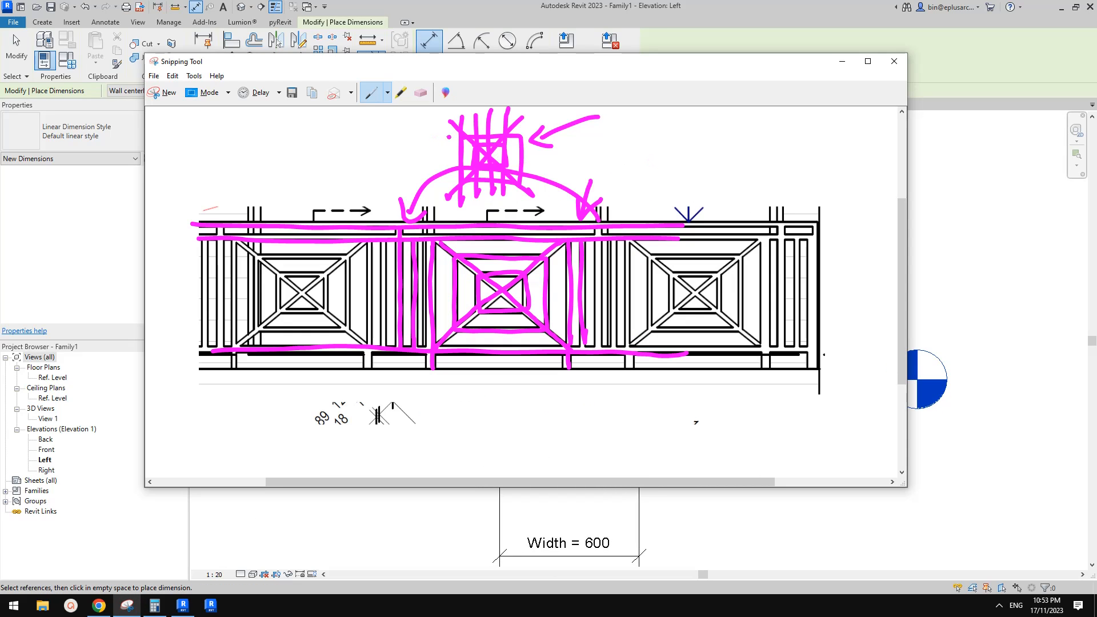
left_click_drag(443, 149, 526, 145)
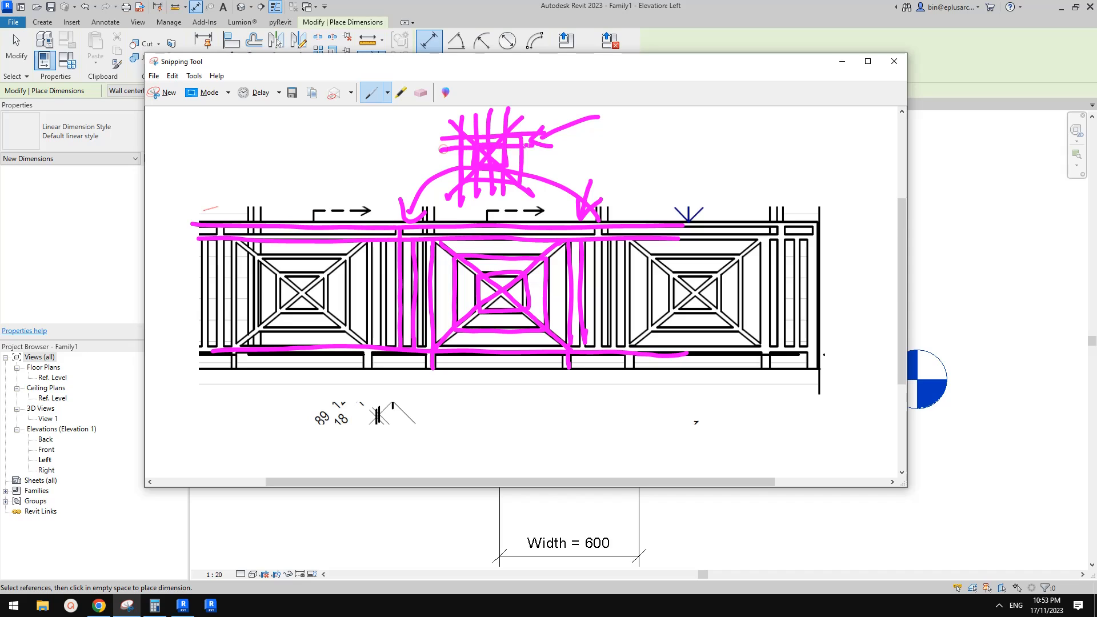
mouse_move(433, 187)
left_mouse_down()
mouse_move(542, 182)
mouse_move(544, 153)
mouse_move(441, 158)
left_mouse_up()
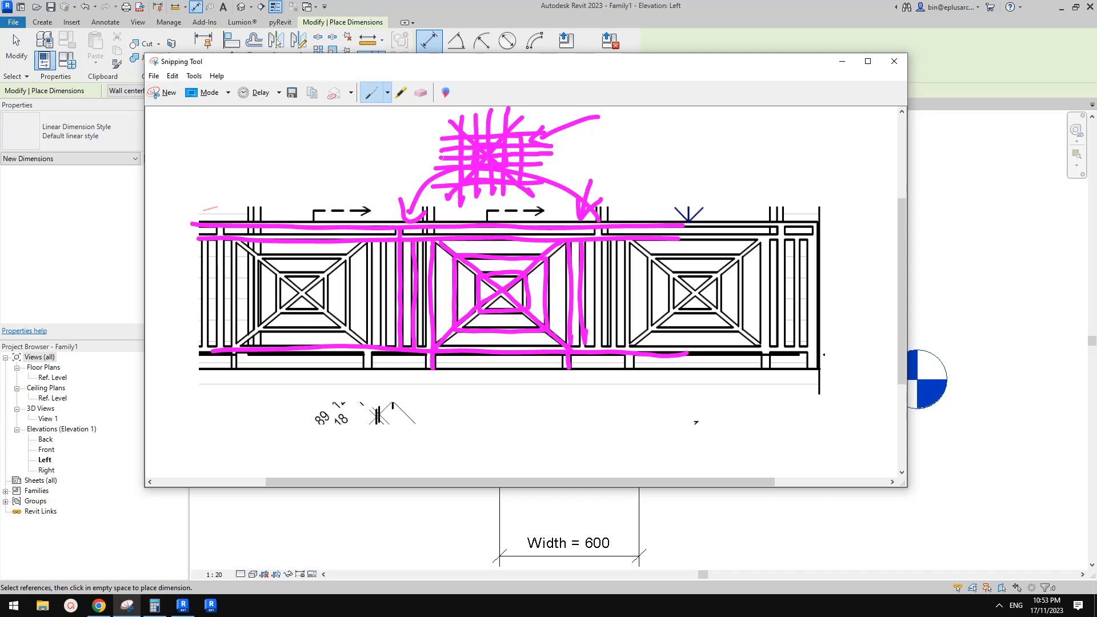
left_click(184, 606)
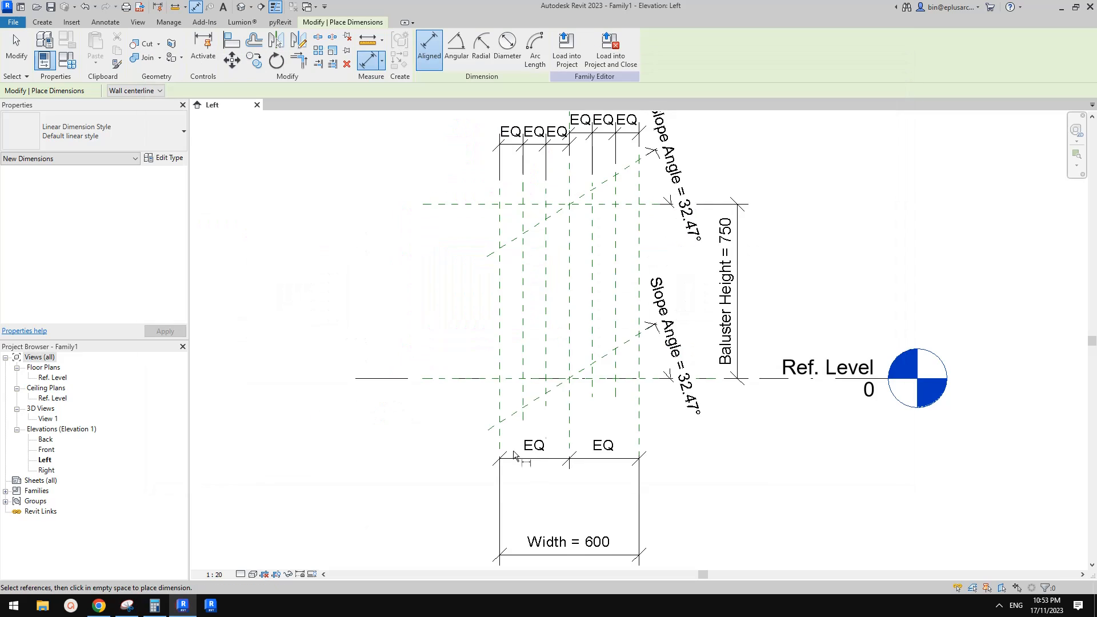
scroll(518, 455, "down", 1)
scroll(526, 355, "up", 2)
middle_click_drag(518, 332, 516, 339)
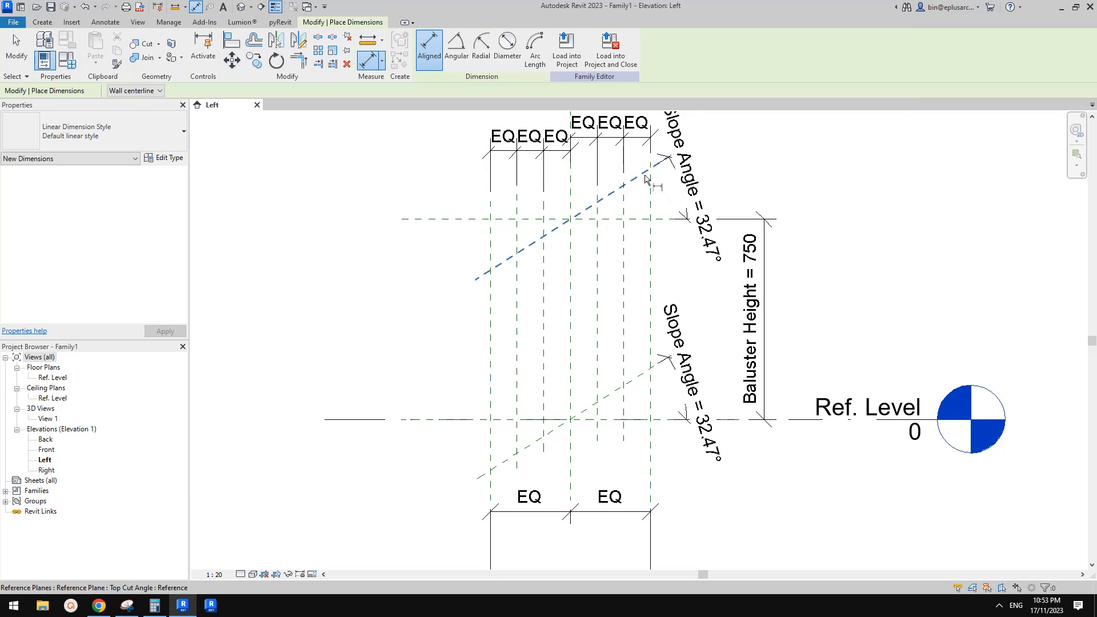
scroll(621, 233, "down", 1)
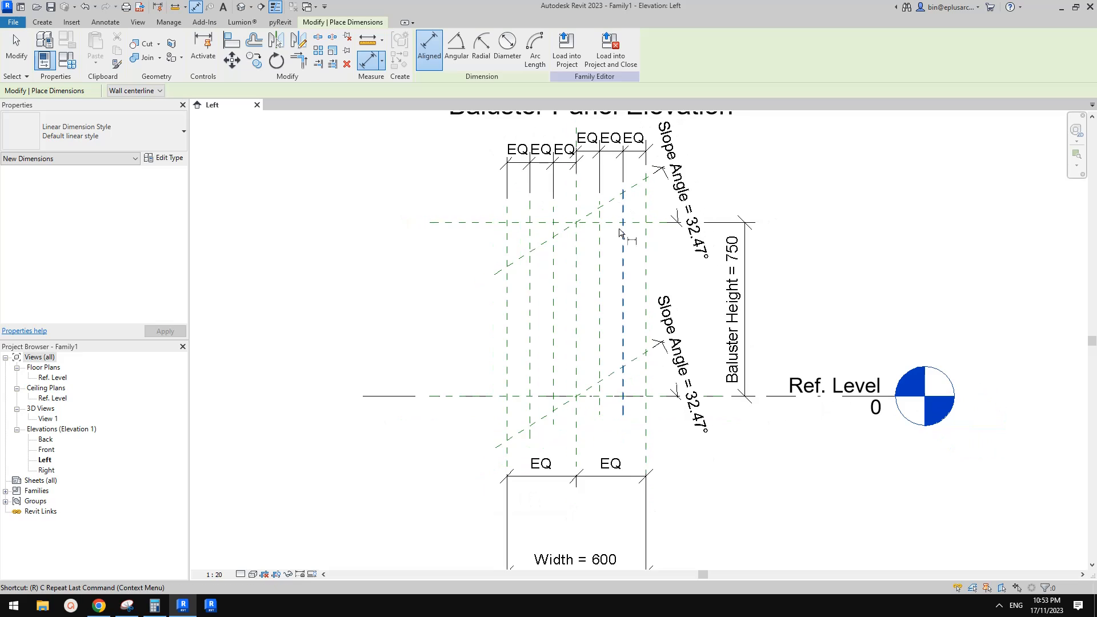
key("r")
key("p")
left_click(663, 192)
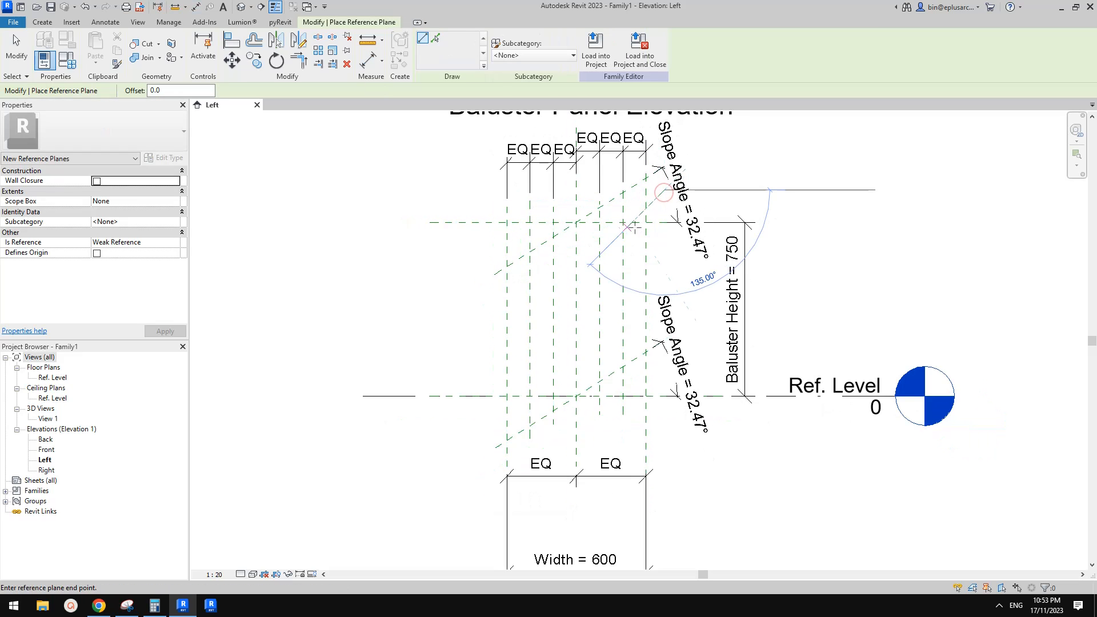
key("Escape")
left_click(626, 190)
key("Escape")
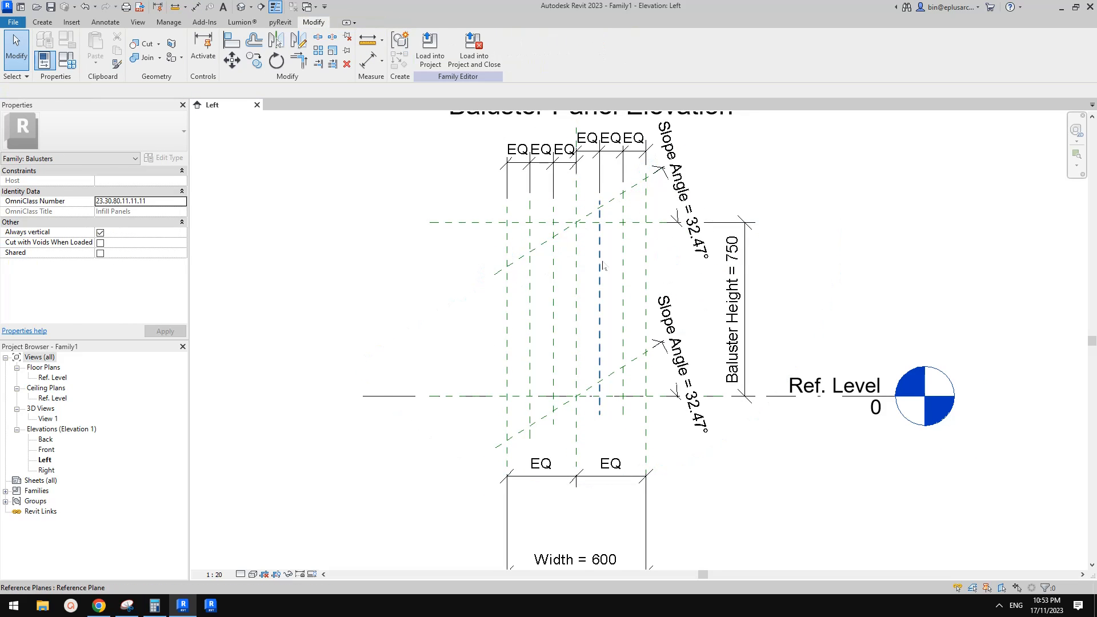
Draw a sloped reference plane across the panel width, just below the Top Cut Angle plane and parallel to it.
middle_click_drag(604, 266, 606, 273)
key("r")
key("p")
left_click(670, 204)
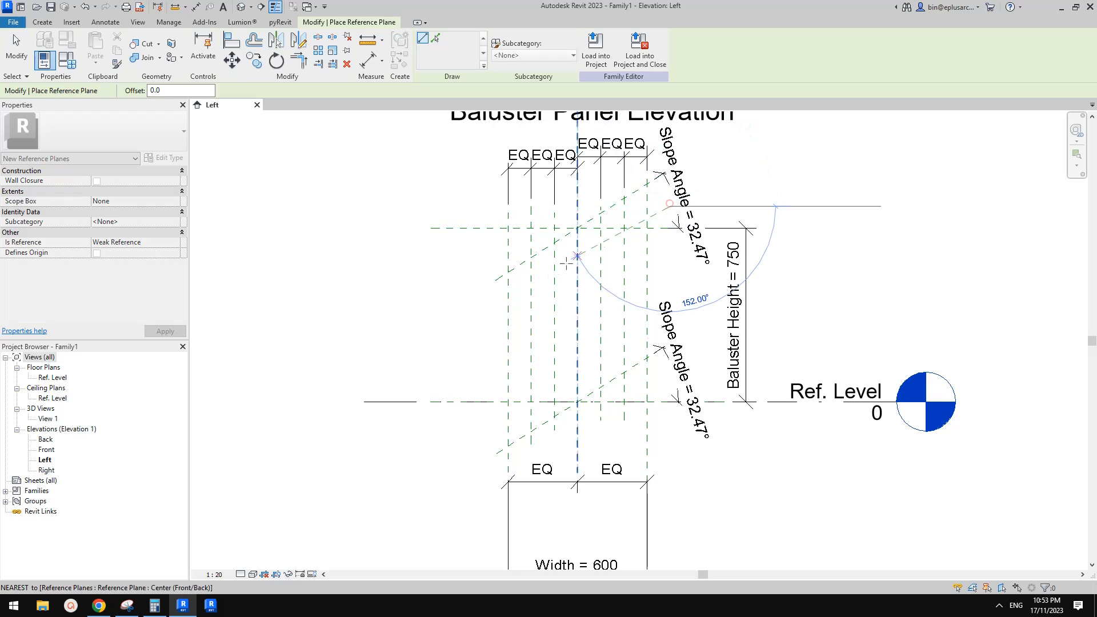
left_click(493, 320)
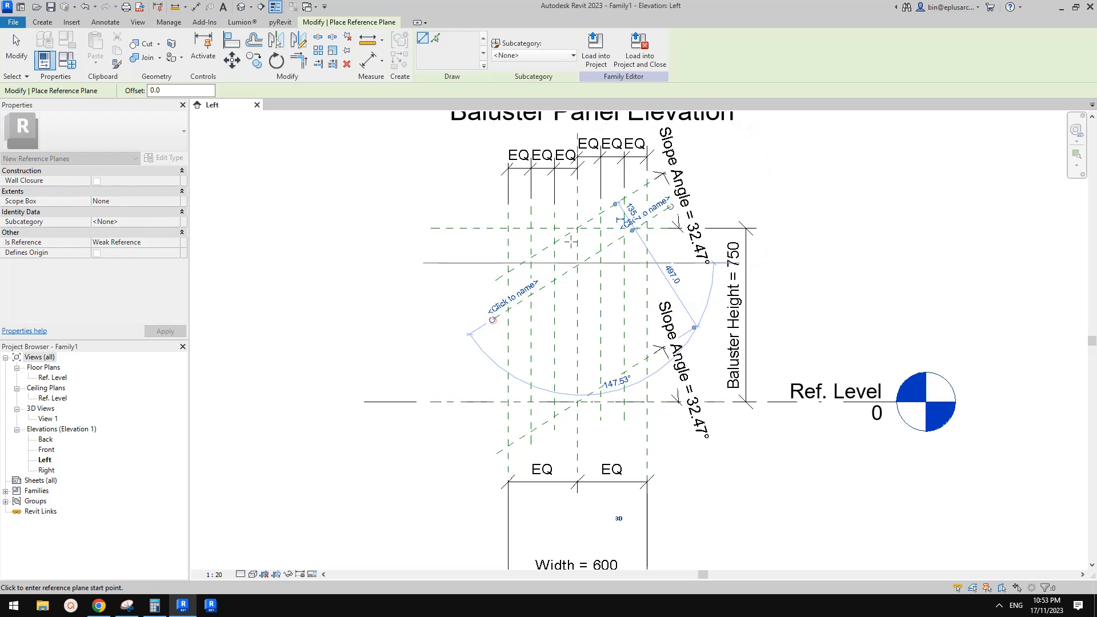
key("Escape")
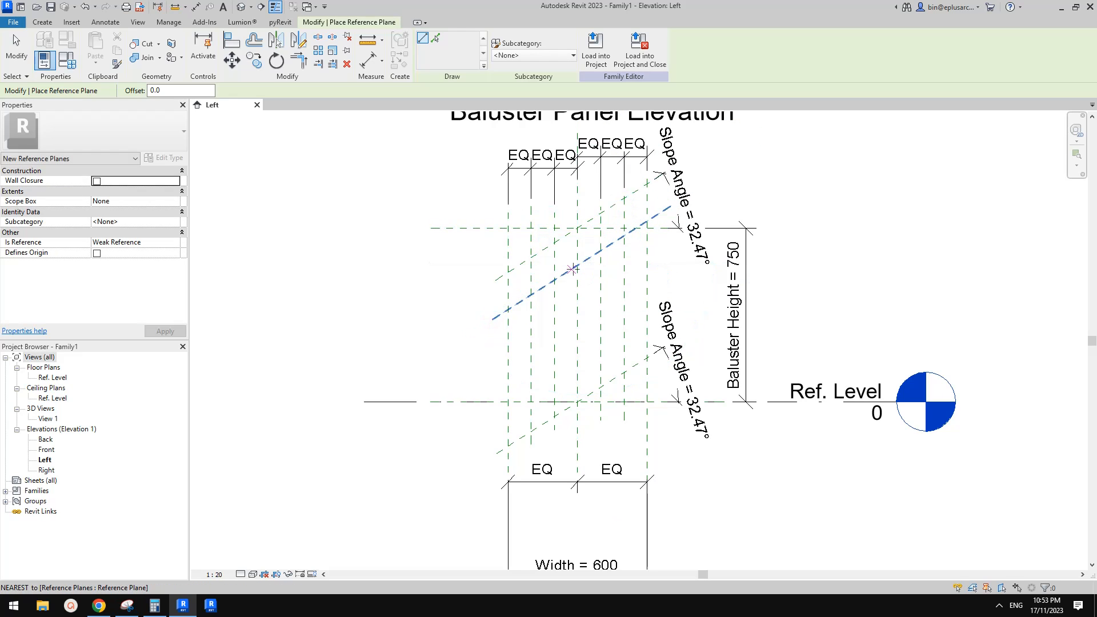
key("Escape")
Copy the new sloped reference plane four times vertically downward, spreading the copies between the upper and lower cut planes.
left_click(561, 277)
scroll(587, 282, "up", 1)
middle_click_drag(587, 281, 621, 227)
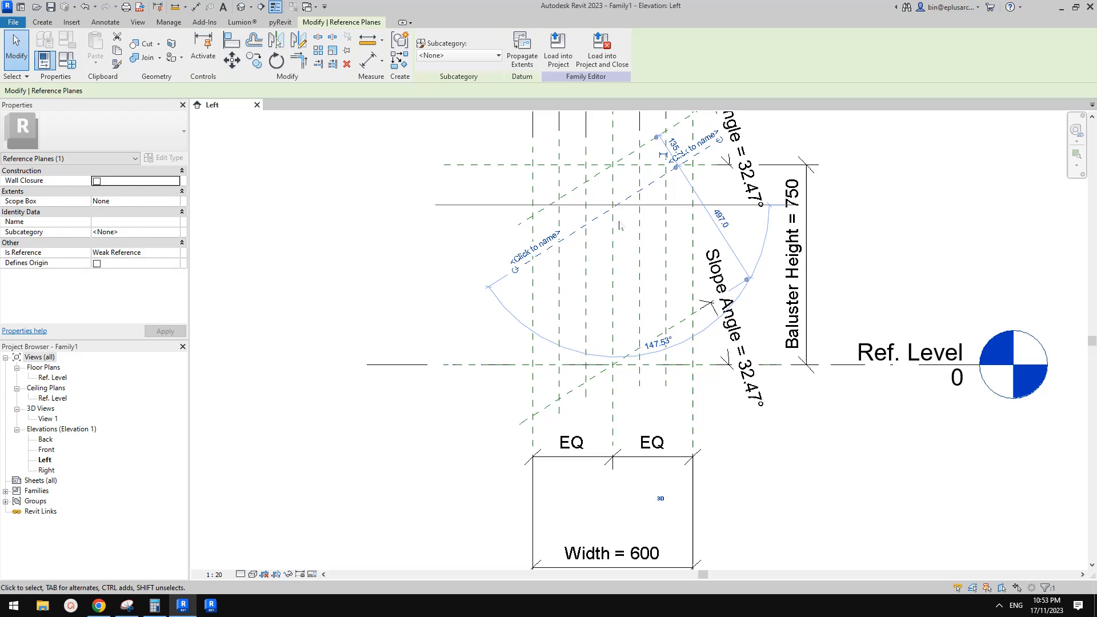
key("c")
left_click(522, 265)
left_click(522, 298)
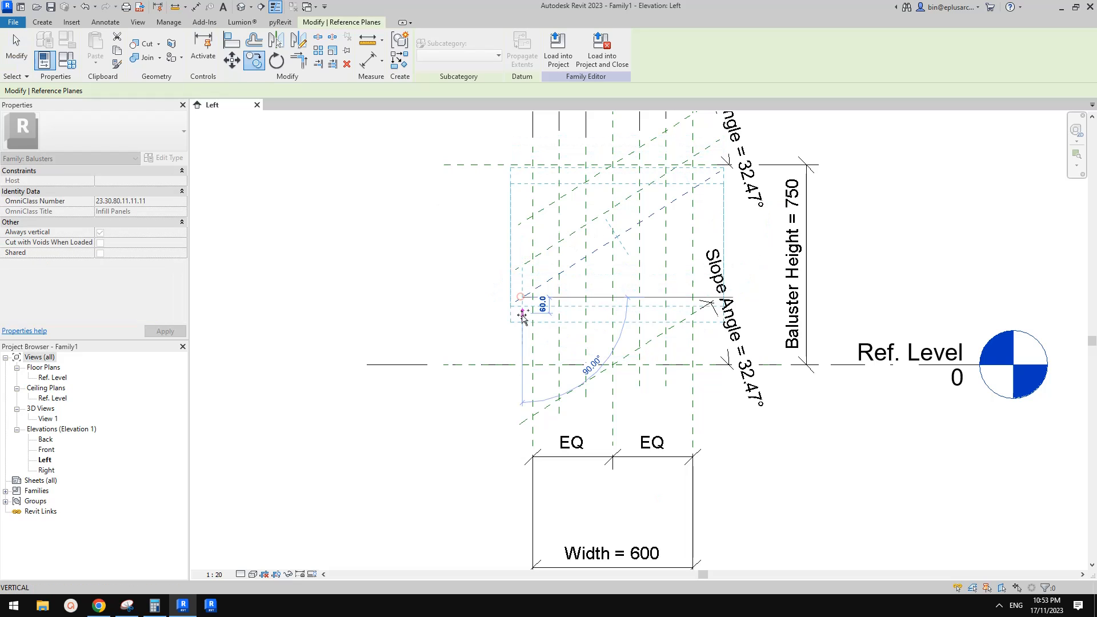
left_click(521, 319)
left_click(520, 347)
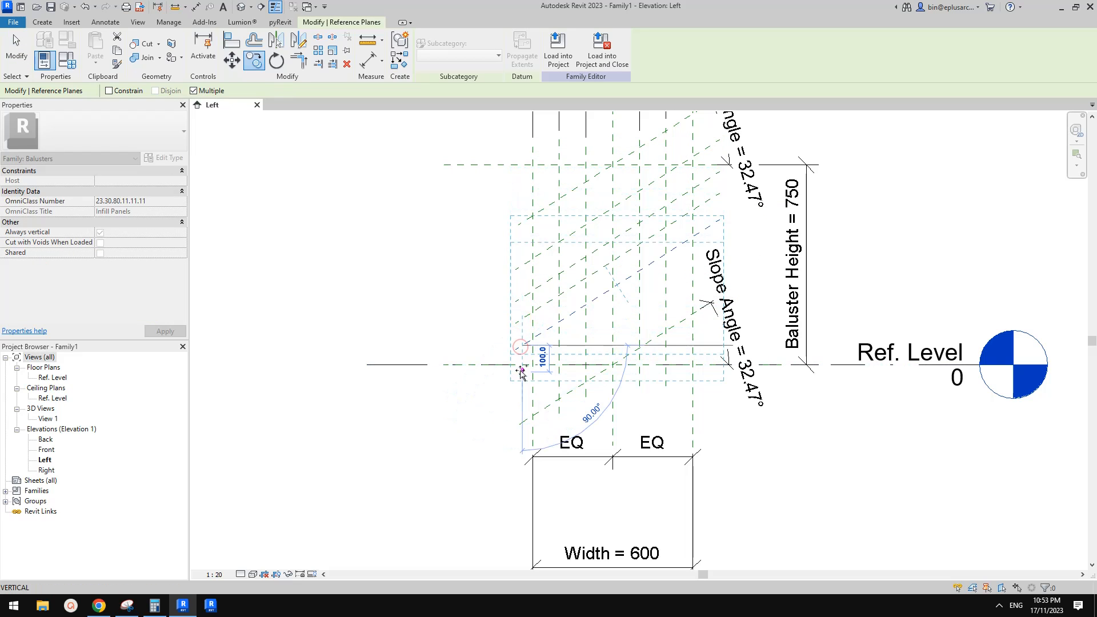
key("Escape")
key("Escape")
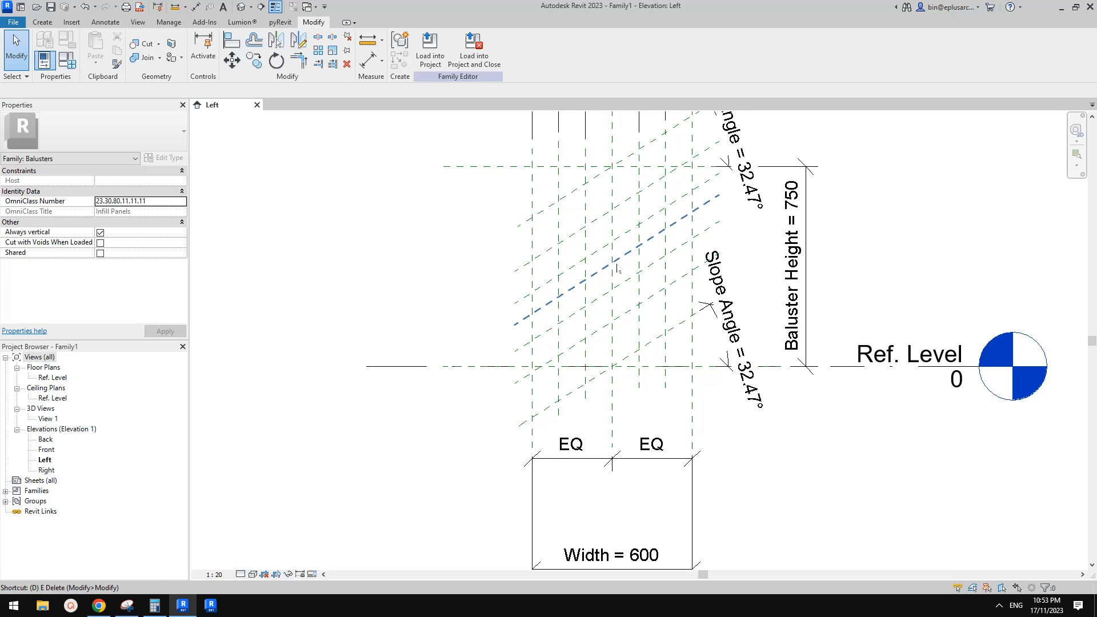
Dimension from the lower cut plane through the five sloped planes to the Top Cut Angle plane, and make the spacing equal.
key("d")
key("i")
left_click(627, 360)
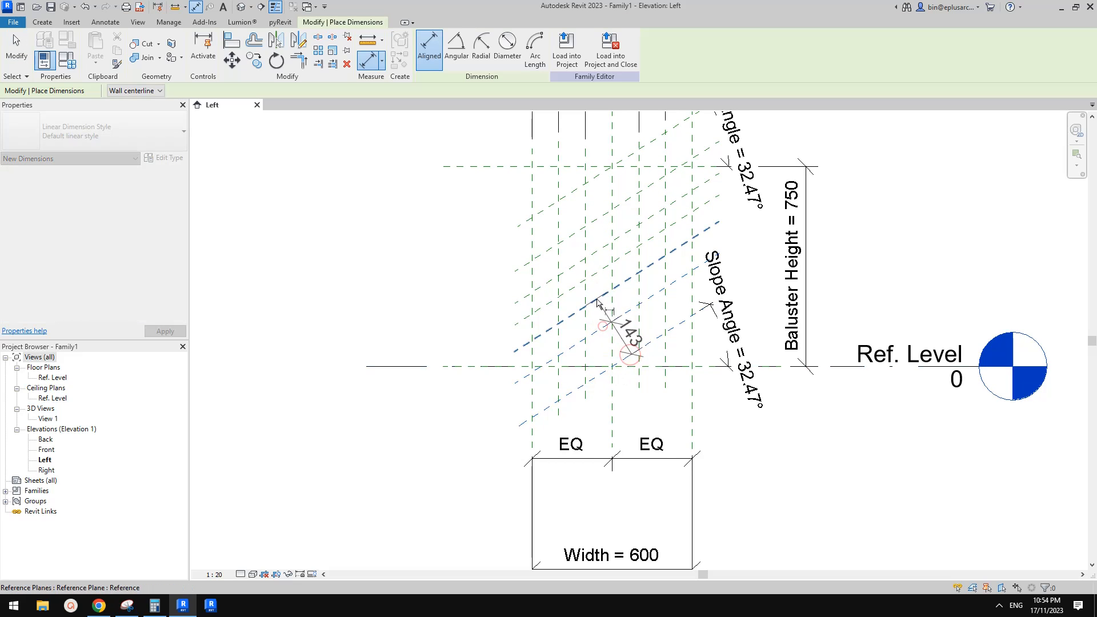
left_click(596, 279)
left_click(586, 254)
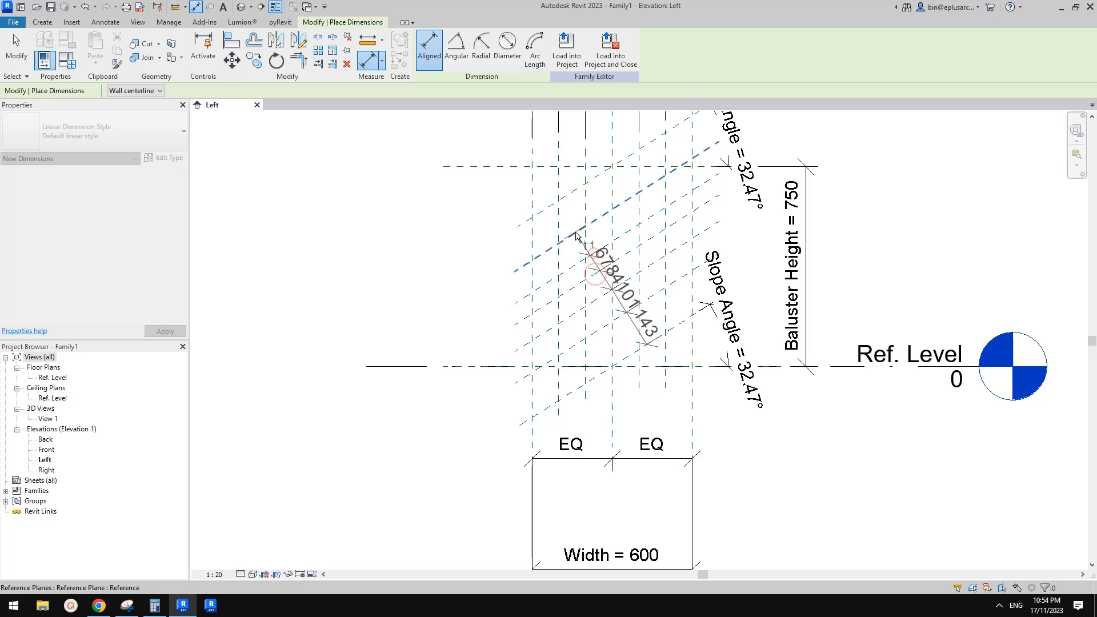
left_click(578, 238)
left_click(575, 232)
left_click(563, 200)
left_click(422, 263)
left_click(399, 289)
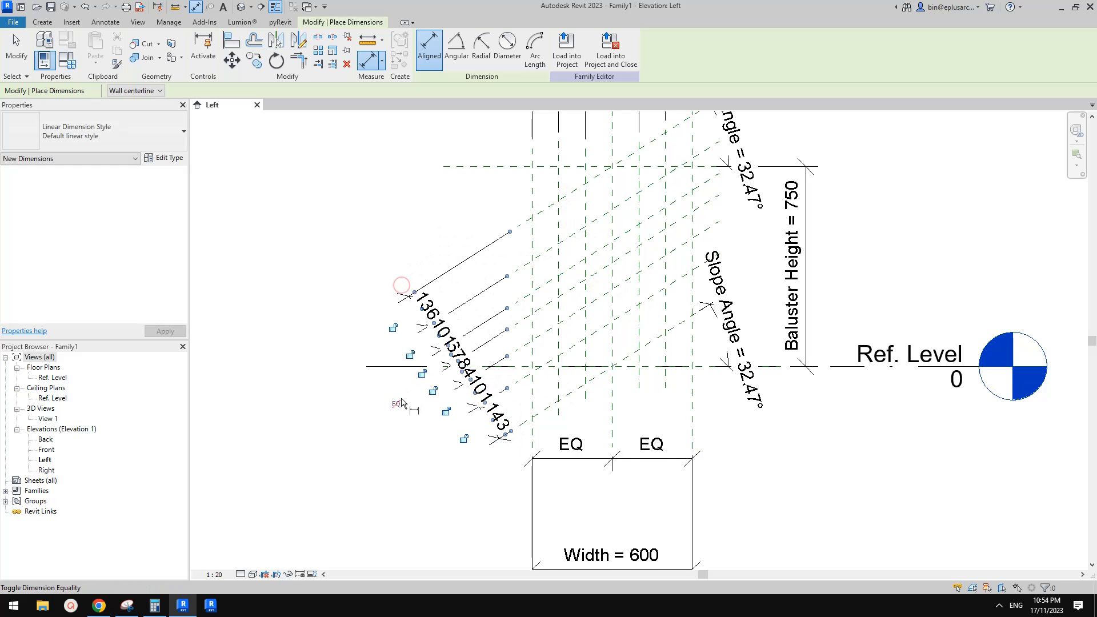
scroll(610, 300, "down", 3)
key("Escape")
key("Escape")
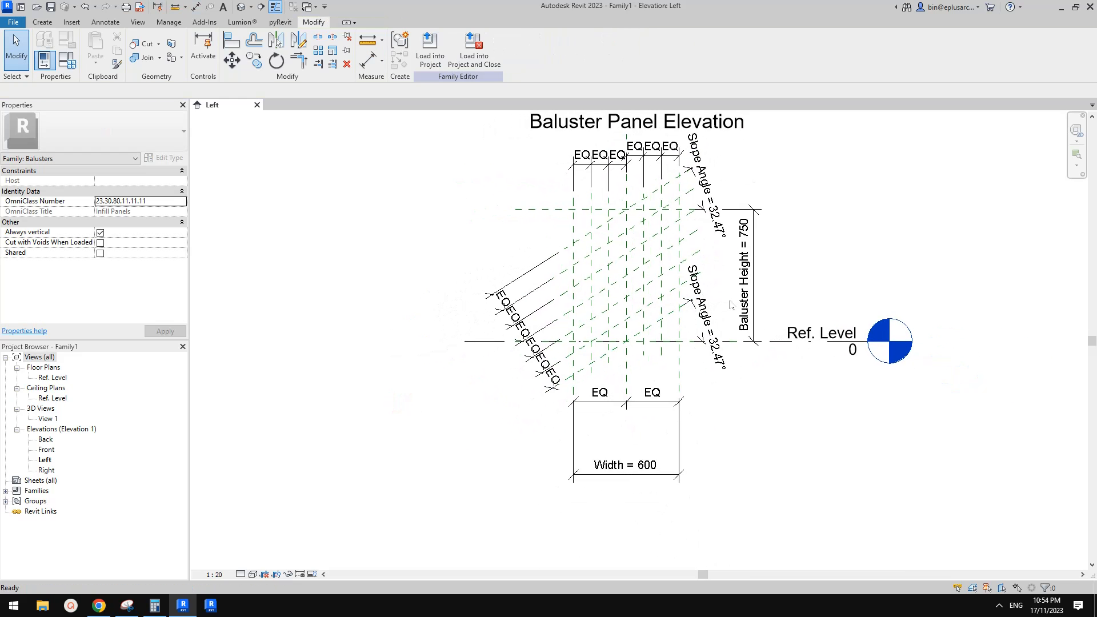
scroll(505, 422, "up", 2)
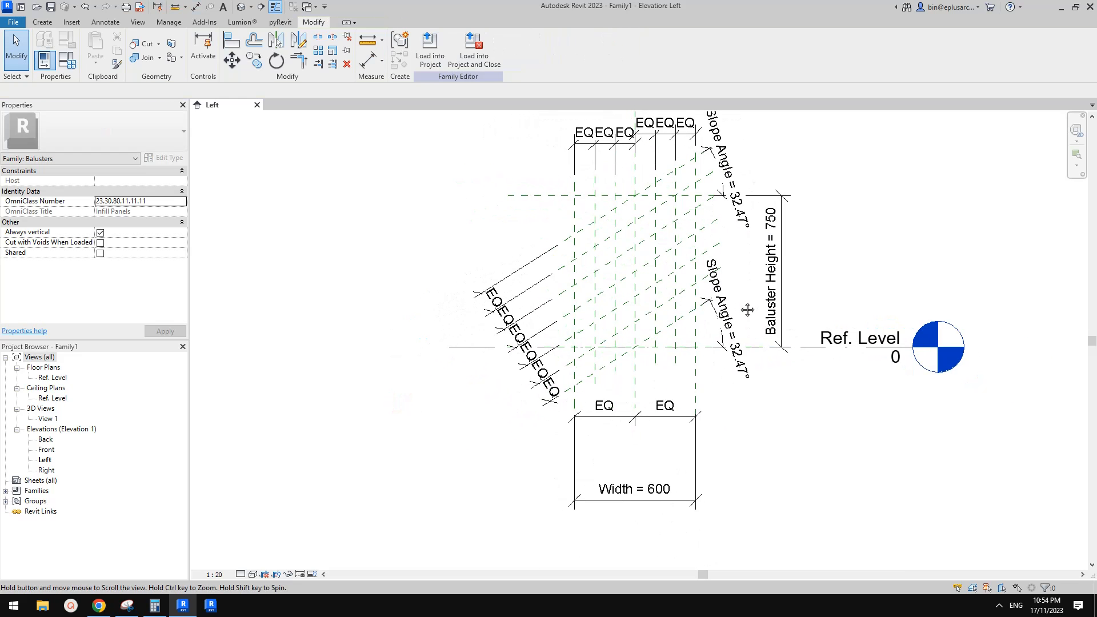
left_click(127, 606)
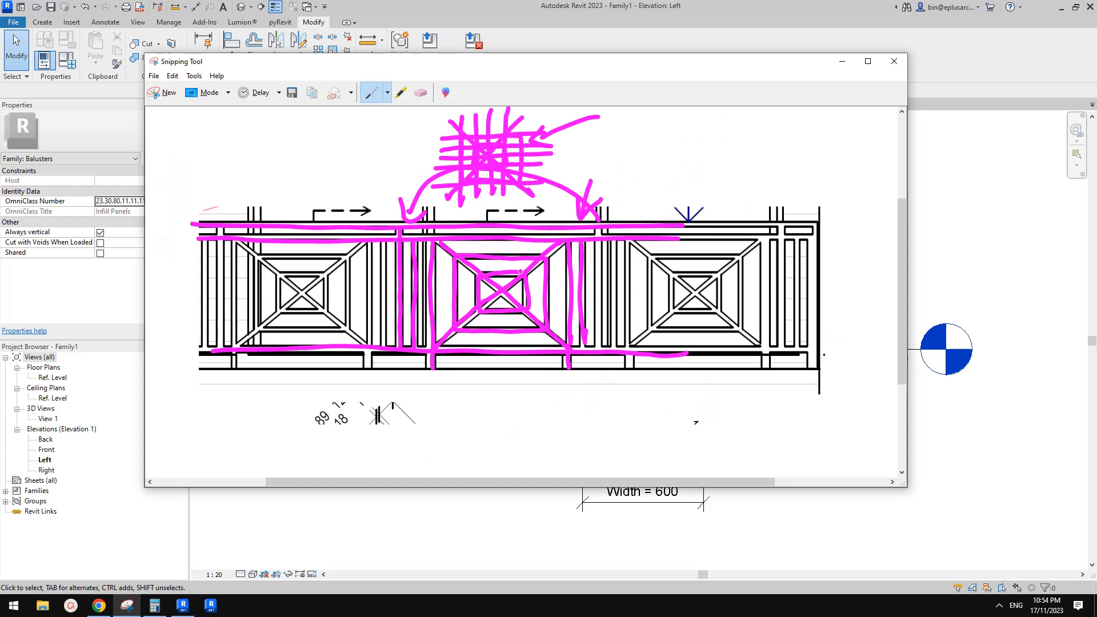
left_click(182, 605)
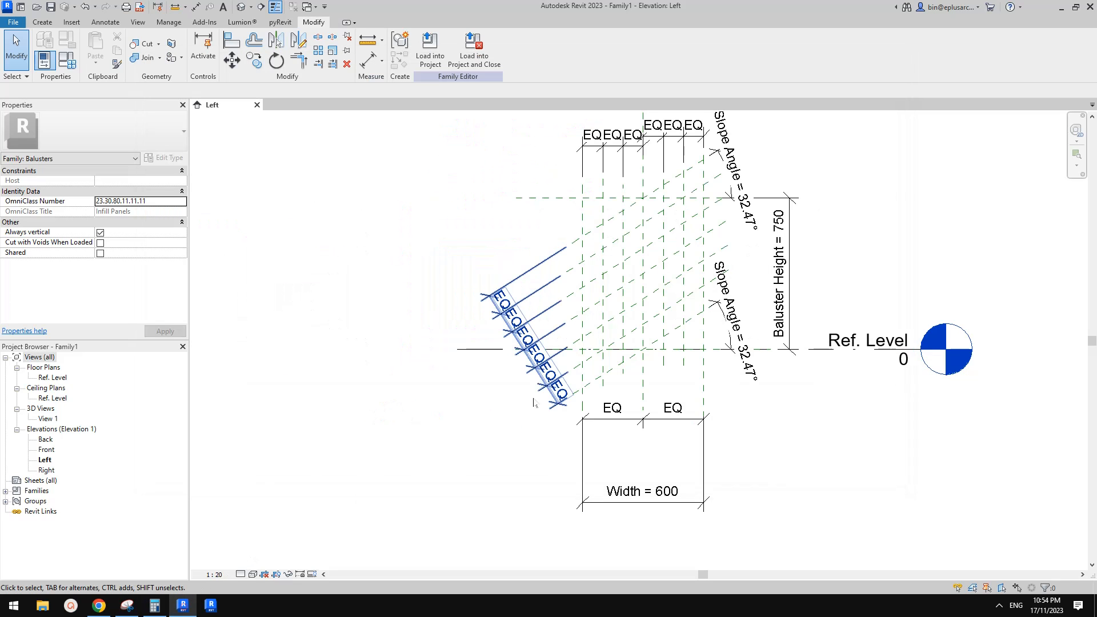
middle_click_drag(448, 193, 434, 232)
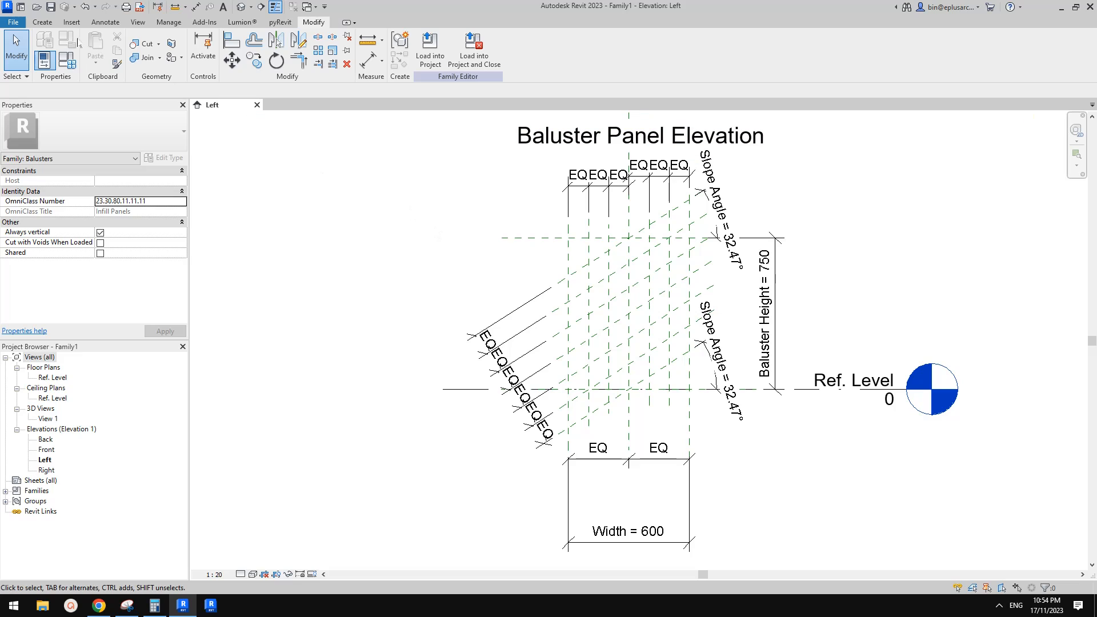
Create a new family from the Metric Profile.rft template.
left_click(13, 22)
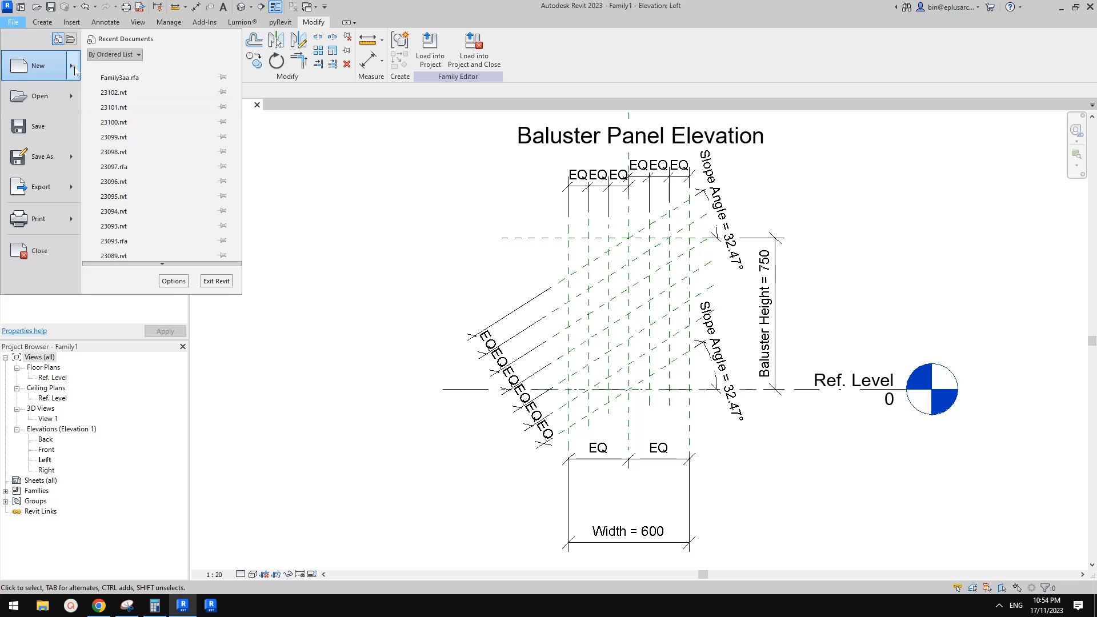
mouse_move(73, 67)
left_click(122, 103)
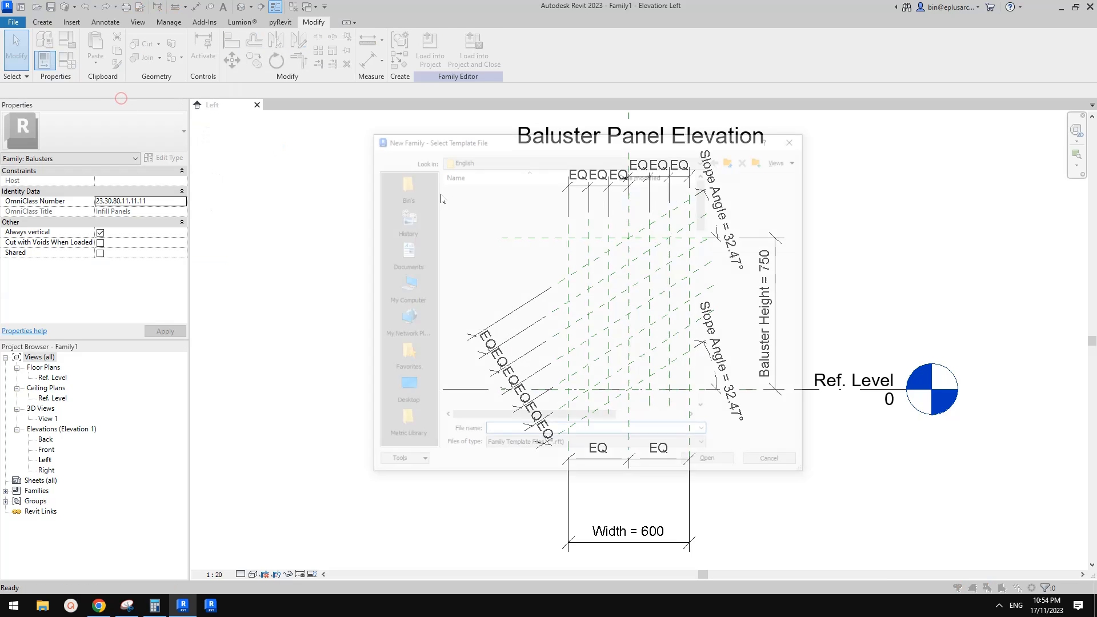
left_click(704, 275)
left_click(498, 327)
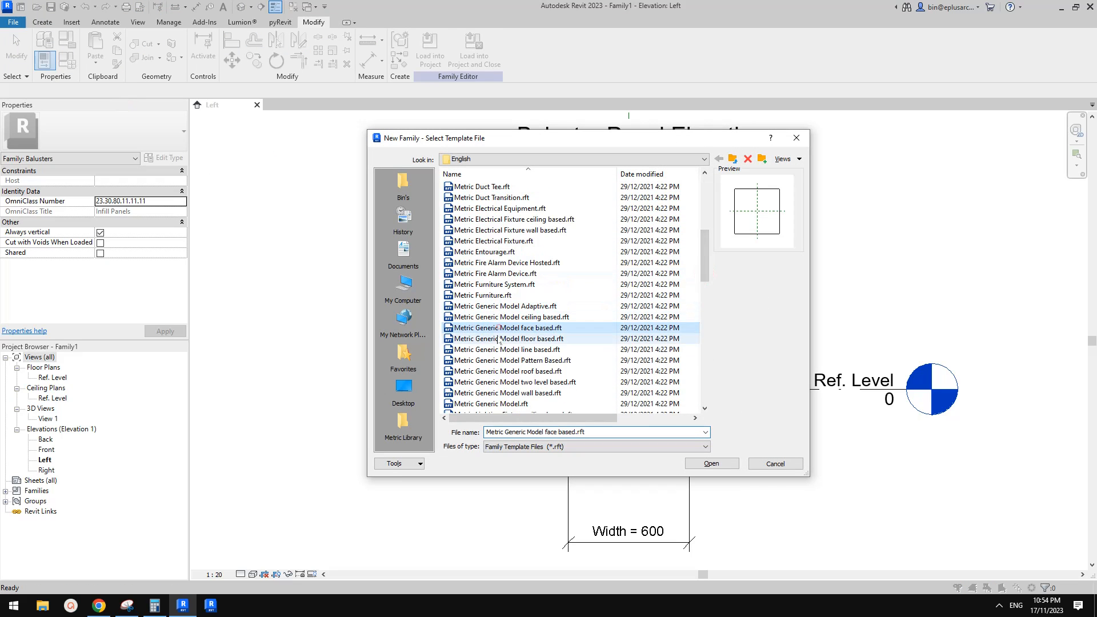
scroll(498, 355, "down", 5)
left_click(489, 394)
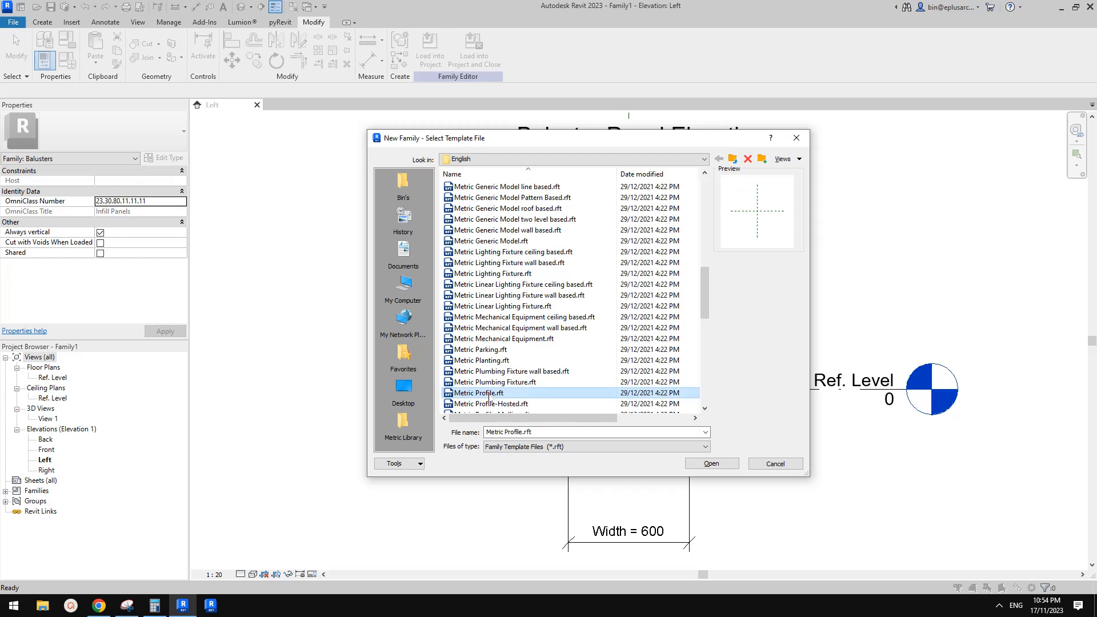
left_click(710, 464)
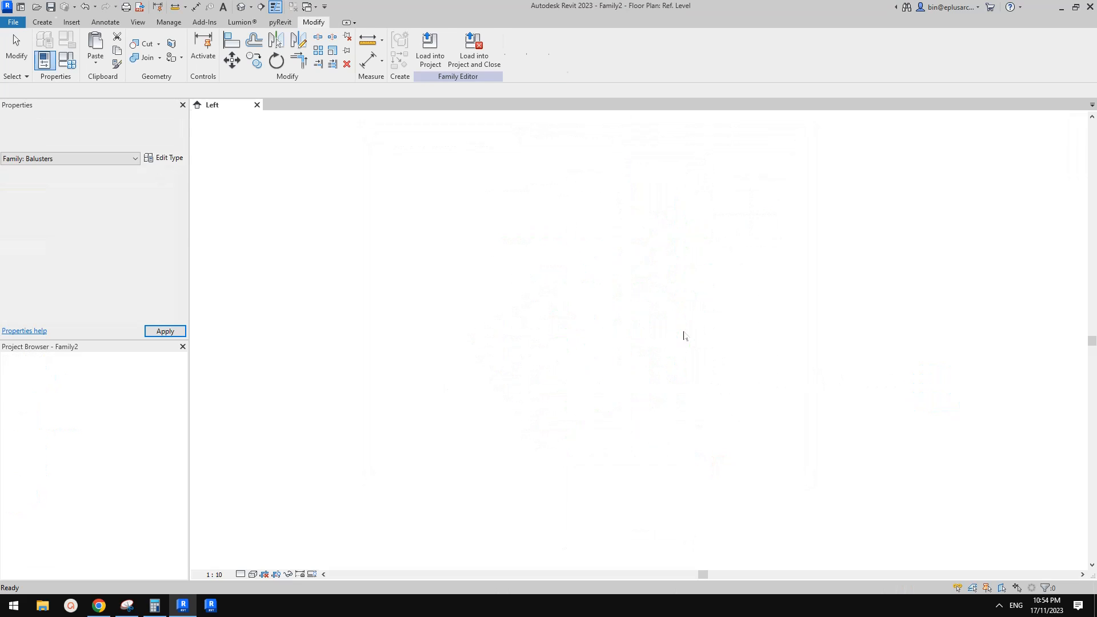
Draw a rectangular profile about 70 by 85 mm around the intersection of the two reference planes.
left_click(92, 46)
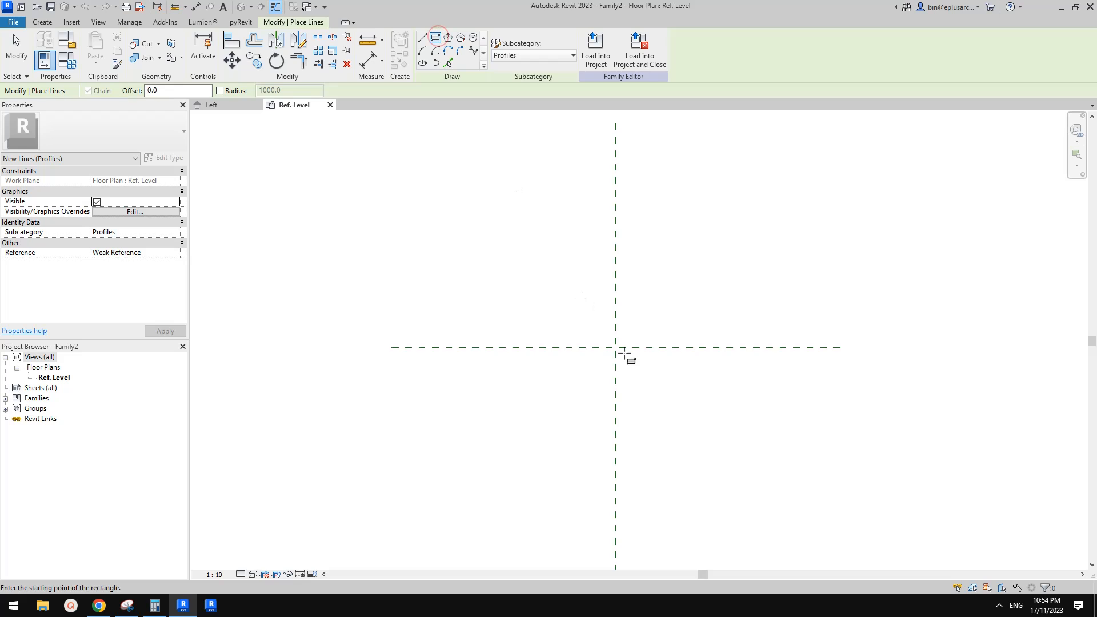
left_click(598, 327)
left_click(641, 374)
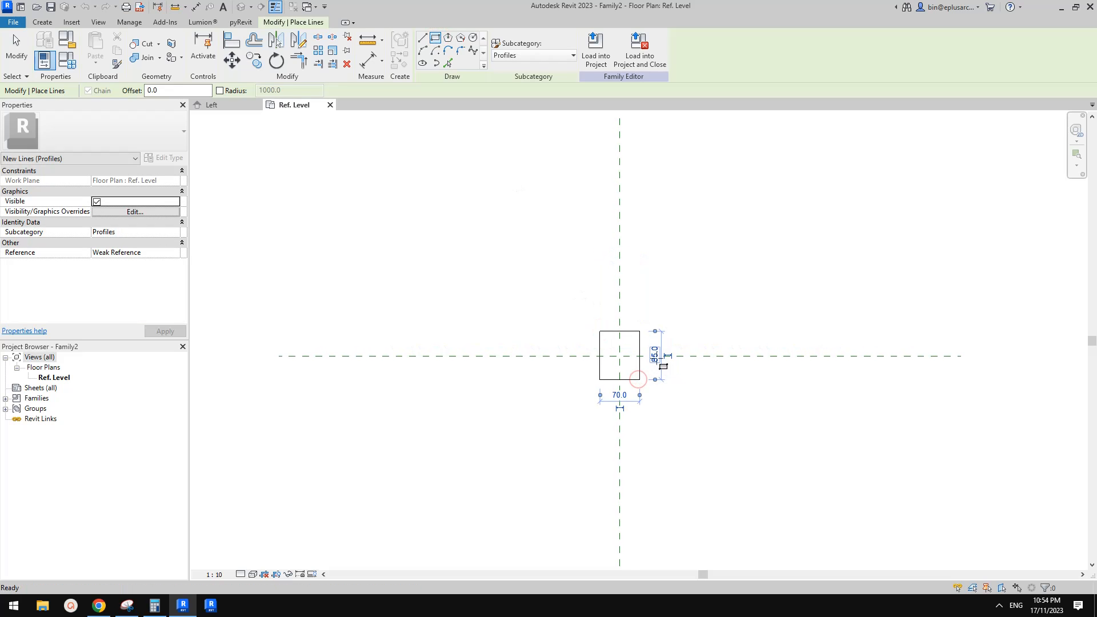
Dimension the rectangle's upper and lower edges from the horizontal reference plane, and make the spacing equal.
key("d")
key("i")
left_click(619, 328)
left_click(622, 358)
left_click(621, 386)
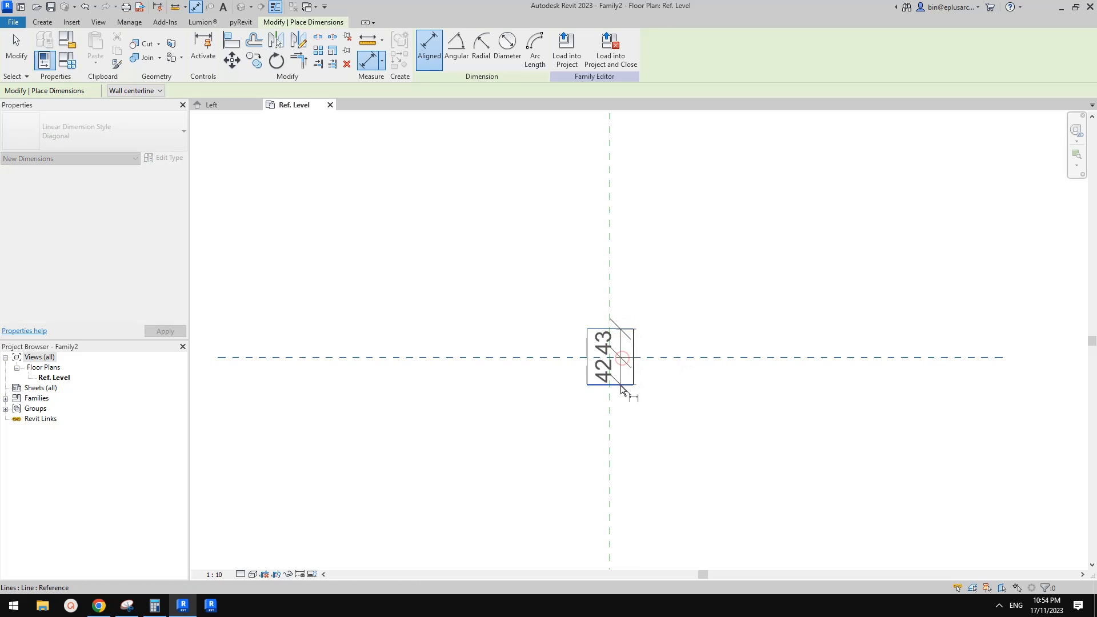
left_click(698, 394)
left_click(699, 393)
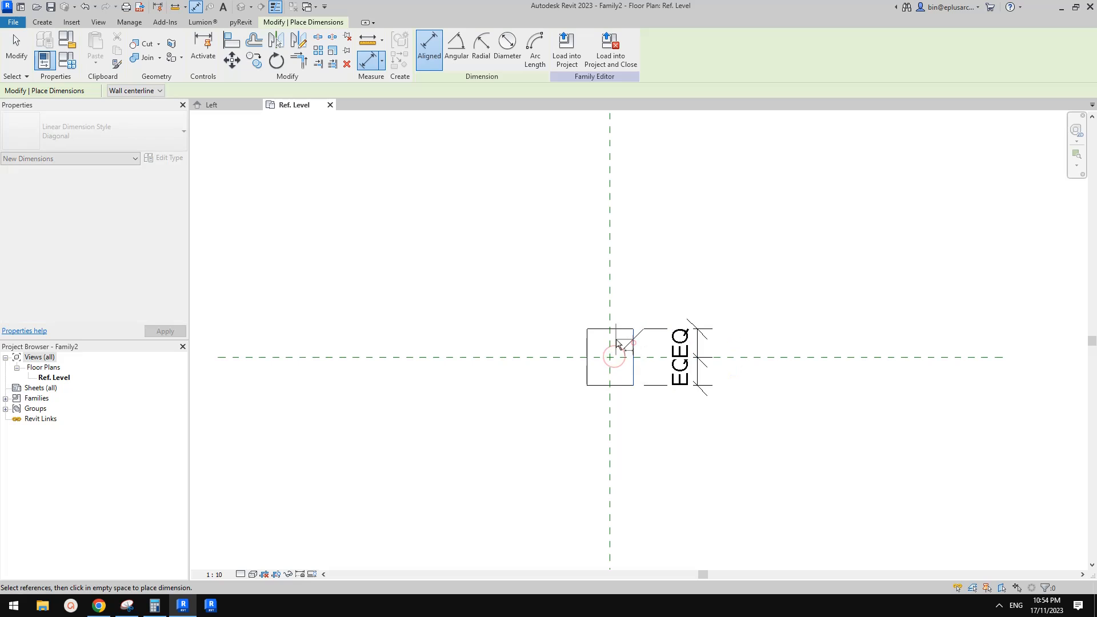
Dimension the rectangle's two vertical edges from the vertical reference plane, and make the spacing equal.
left_click(592, 347)
left_click(572, 295)
left_click(610, 214)
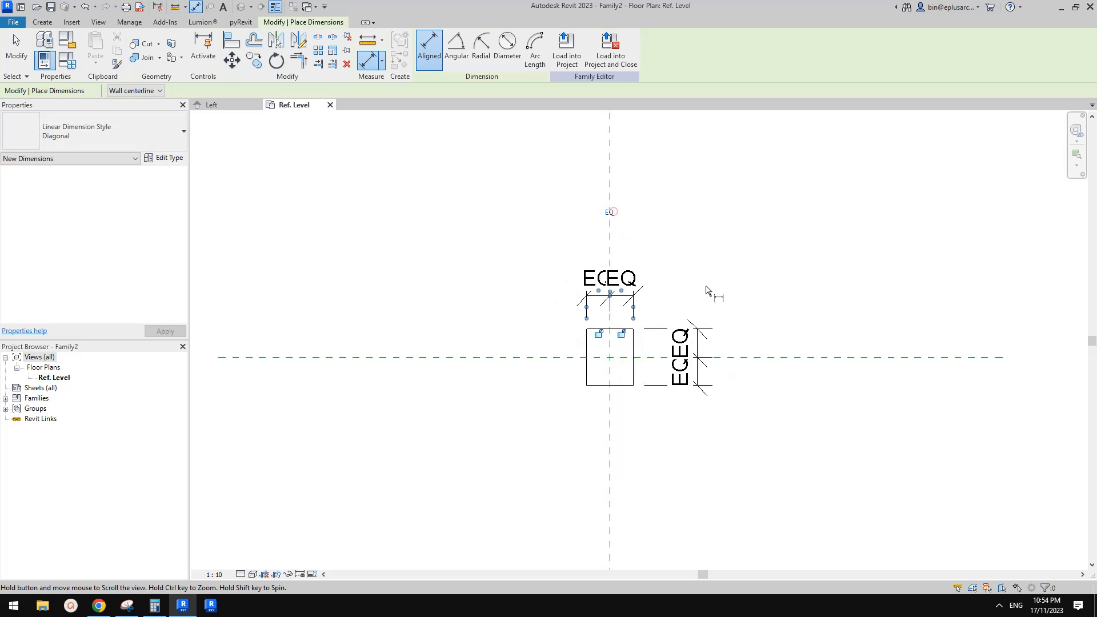
Dimension the rectangle's overall width and overall height outside the equal-spacing dimensions.
left_click(634, 358)
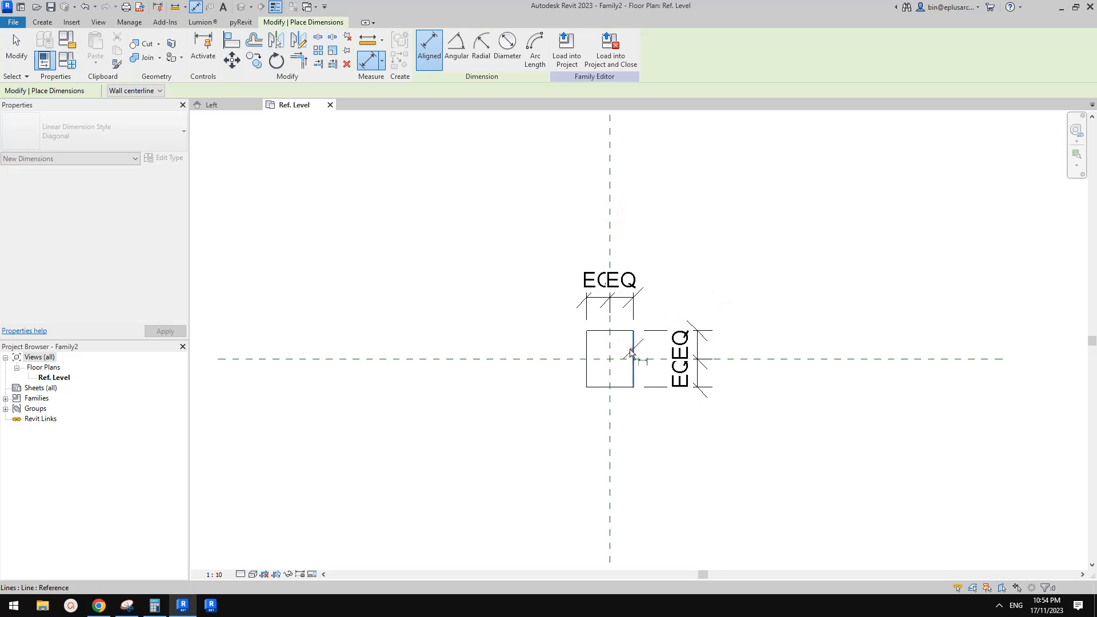
left_click(587, 347)
left_click(540, 262)
left_click(624, 330)
left_click(621, 385)
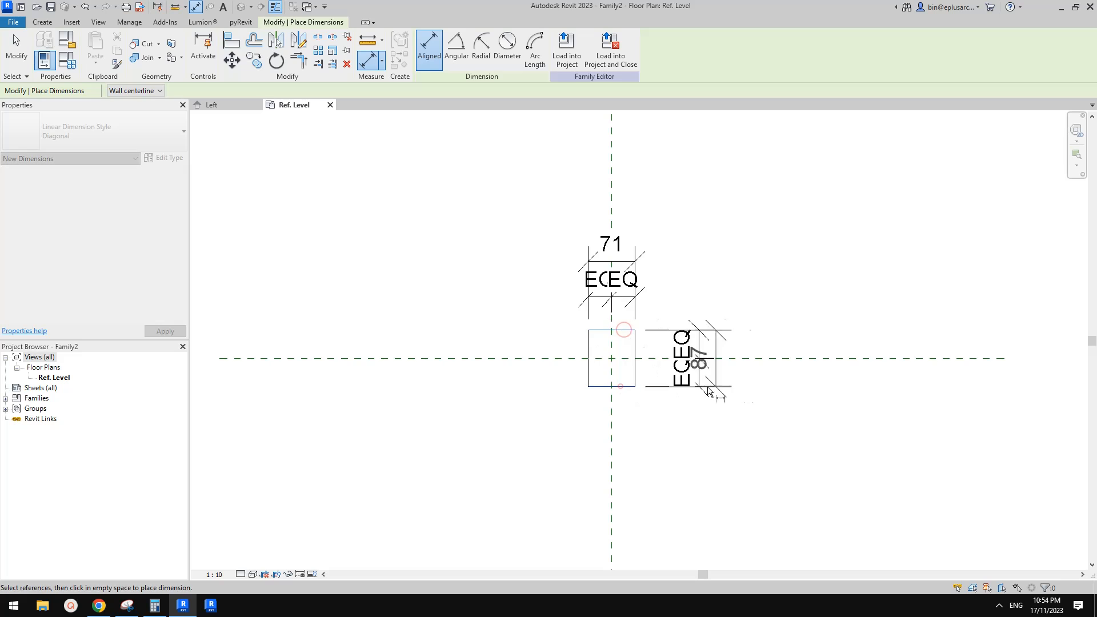
left_click(743, 383)
key("Escape")
key("Escape")
Label both overall dimensions with a new family type parameter named W.
left_click(636, 252, "ctrl")
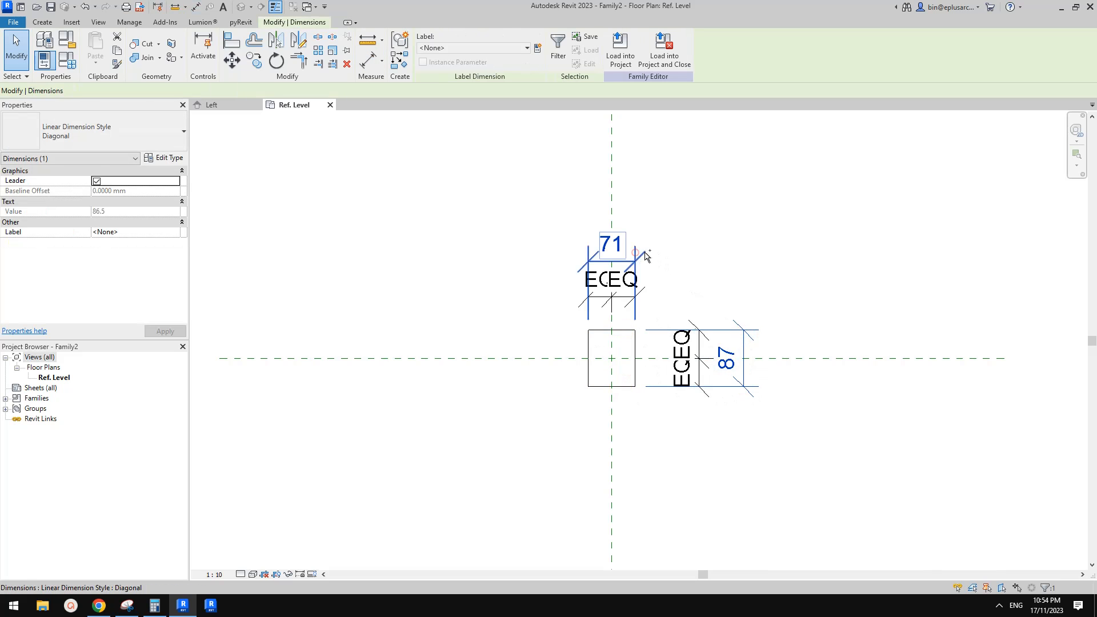
left_click(537, 48)
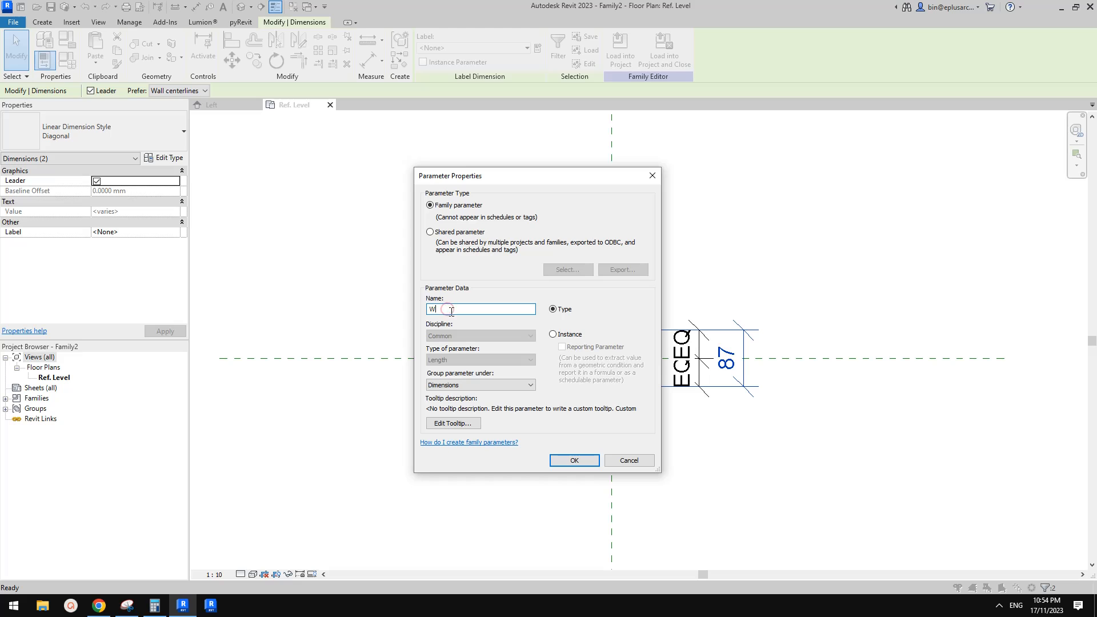
left_click(596, 459)
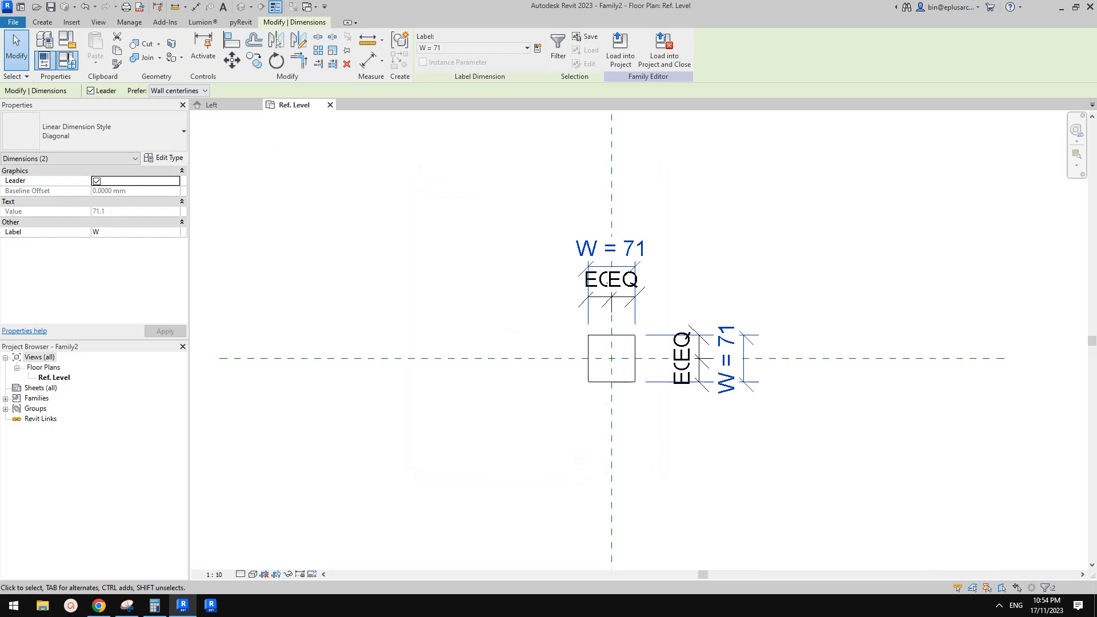
Set the family parameter W to 30 mm and apply it to the profile.
left_click(67, 59)
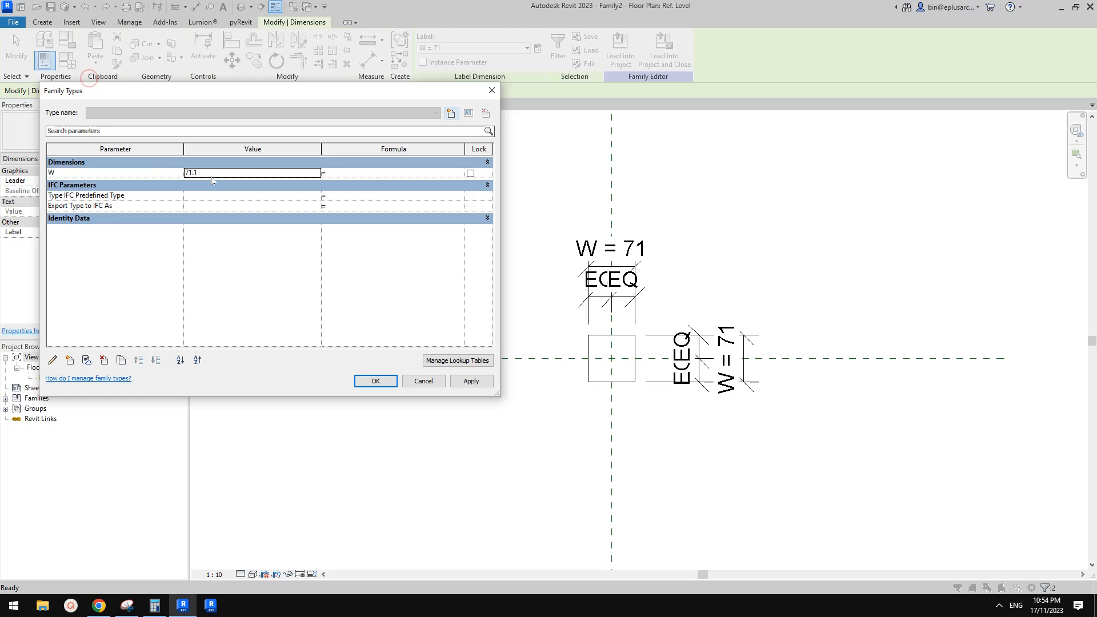
left_click(212, 176)
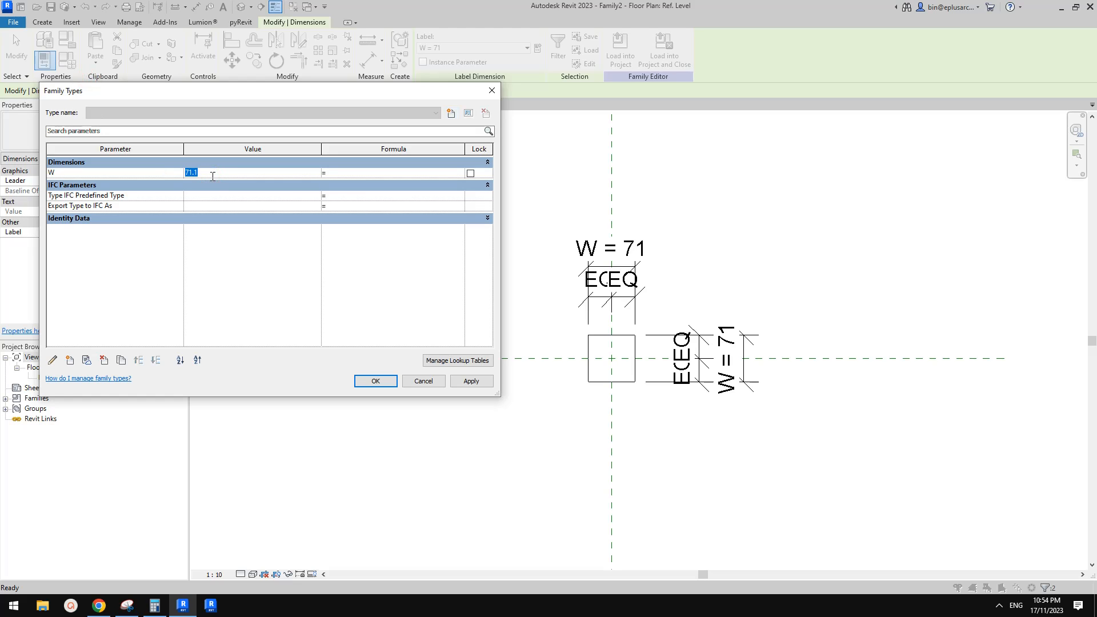
left_click(472, 382)
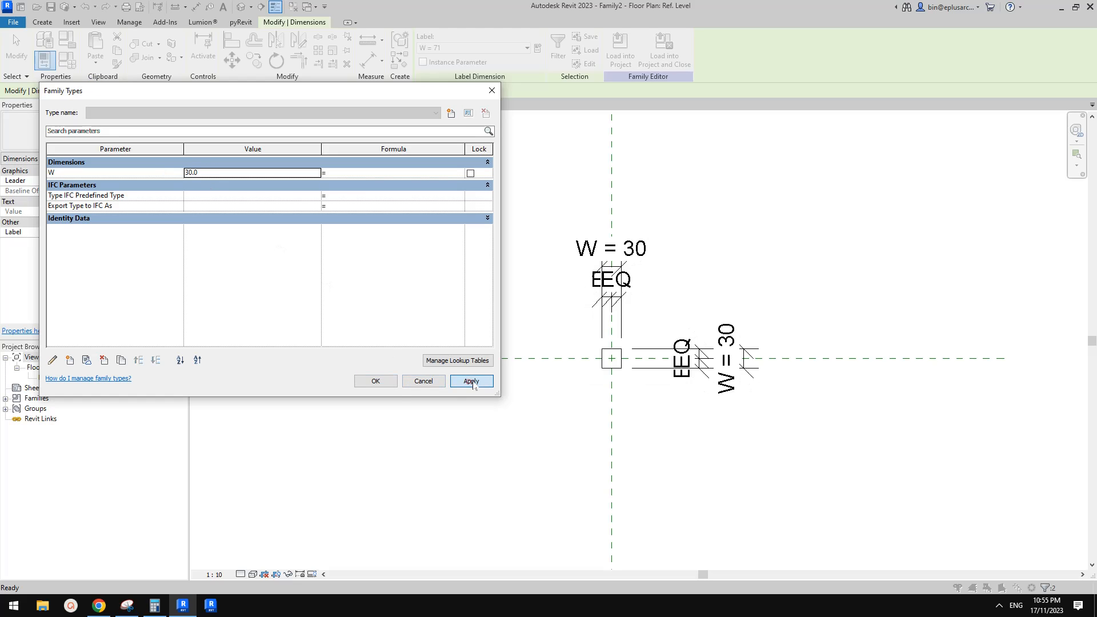
left_click(375, 381)
left_click(367, 385)
Load the finished square profile into the open baluster family Family1.
scroll(647, 323, "up", 3)
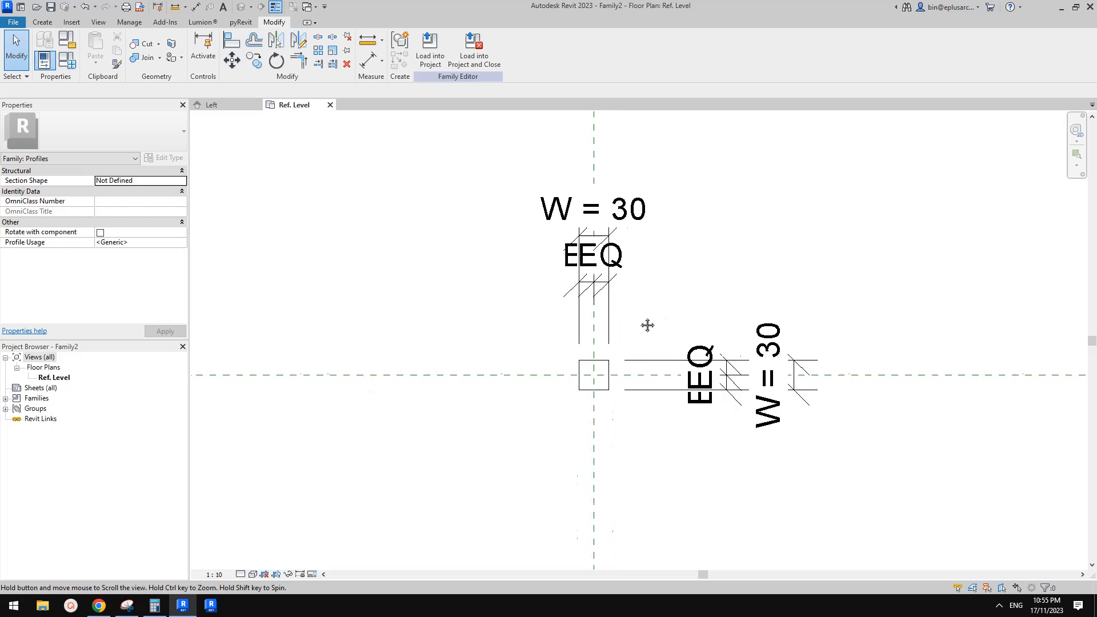
middle_click_drag(599, 338, 597, 335)
left_click(431, 48)
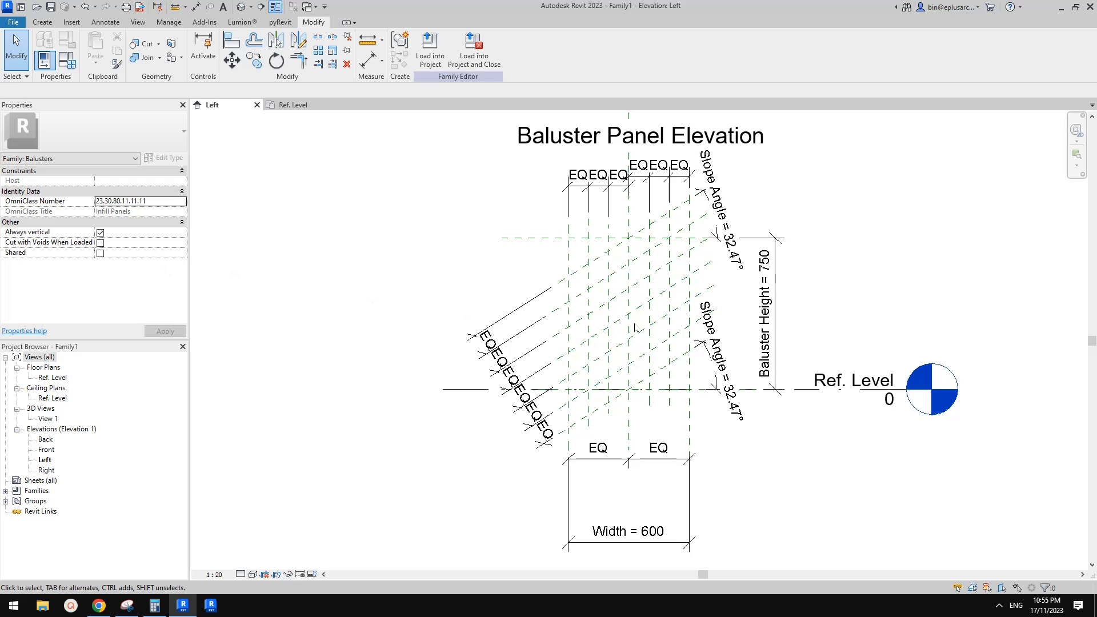
Start a sweep with a sketched path on the work plane Reference Plane : Center (Left/Right).
scroll(600, 326, "up", 2)
scroll(420, 412, "down", 1)
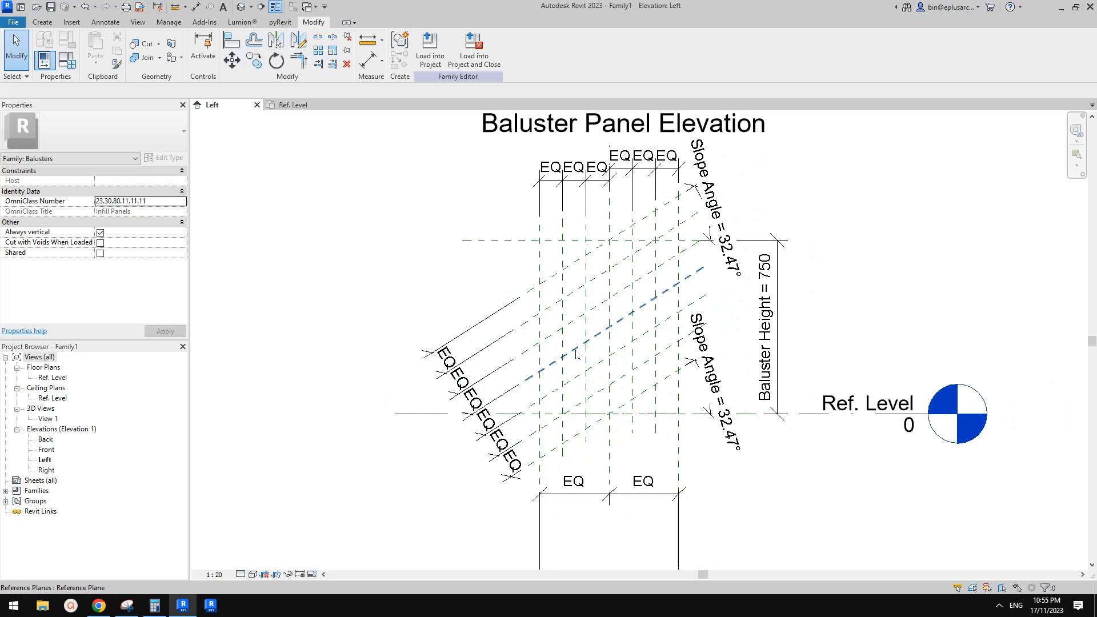
left_click(44, 23)
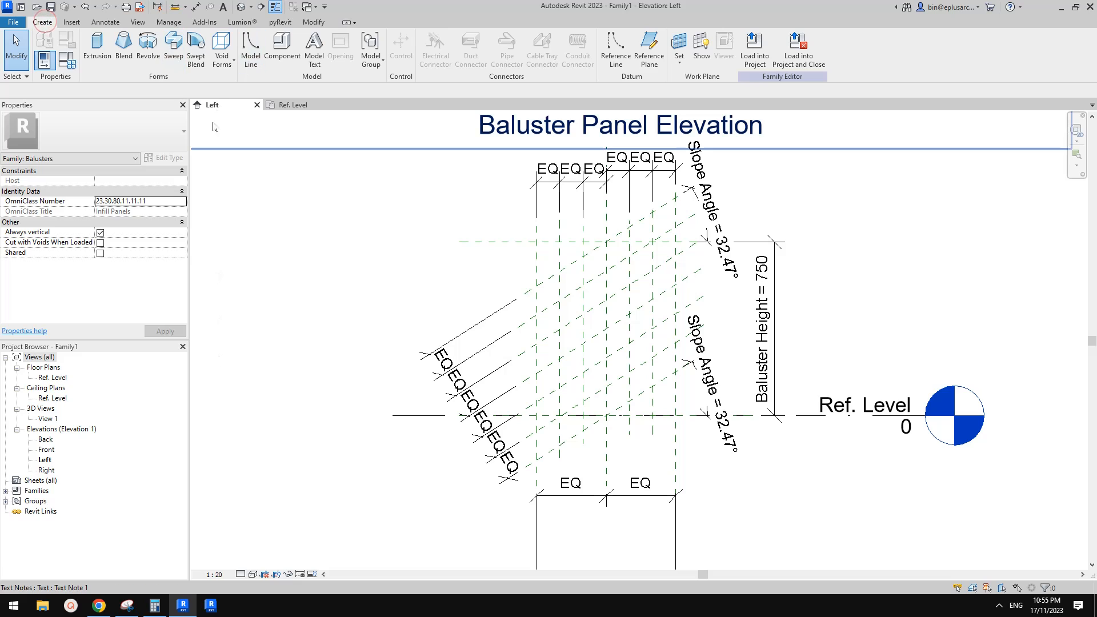
left_click(174, 57)
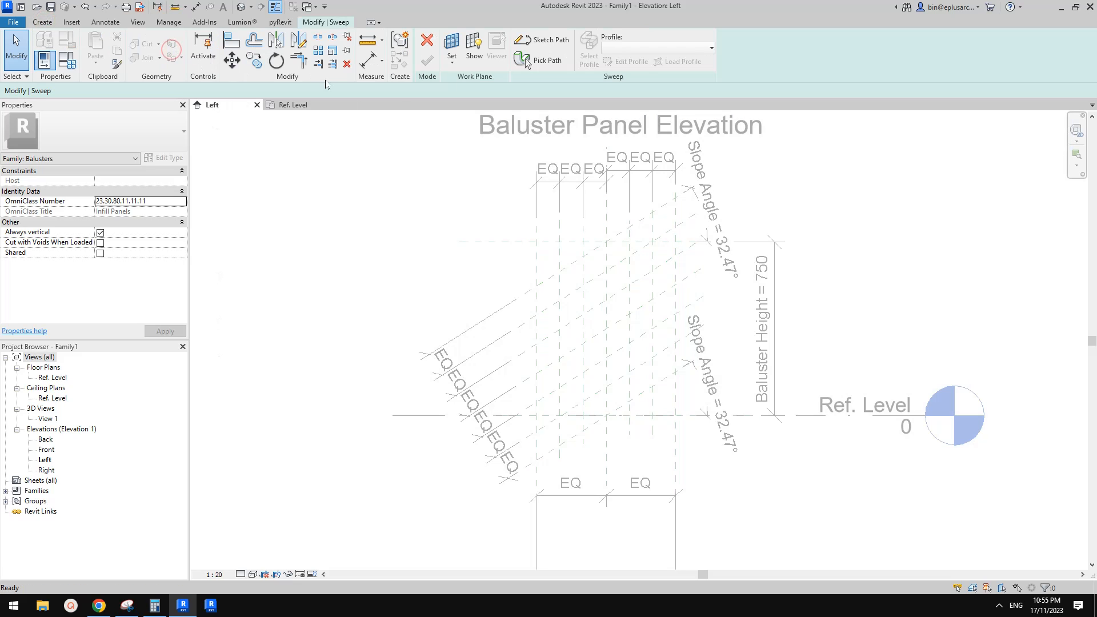
left_click(546, 41)
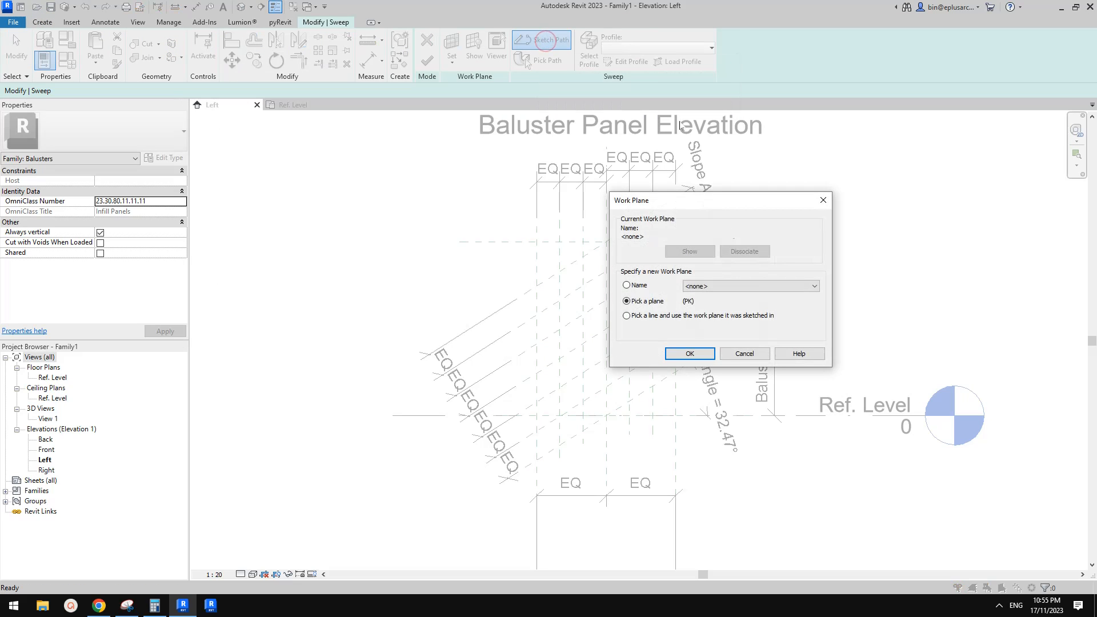
left_click(735, 287)
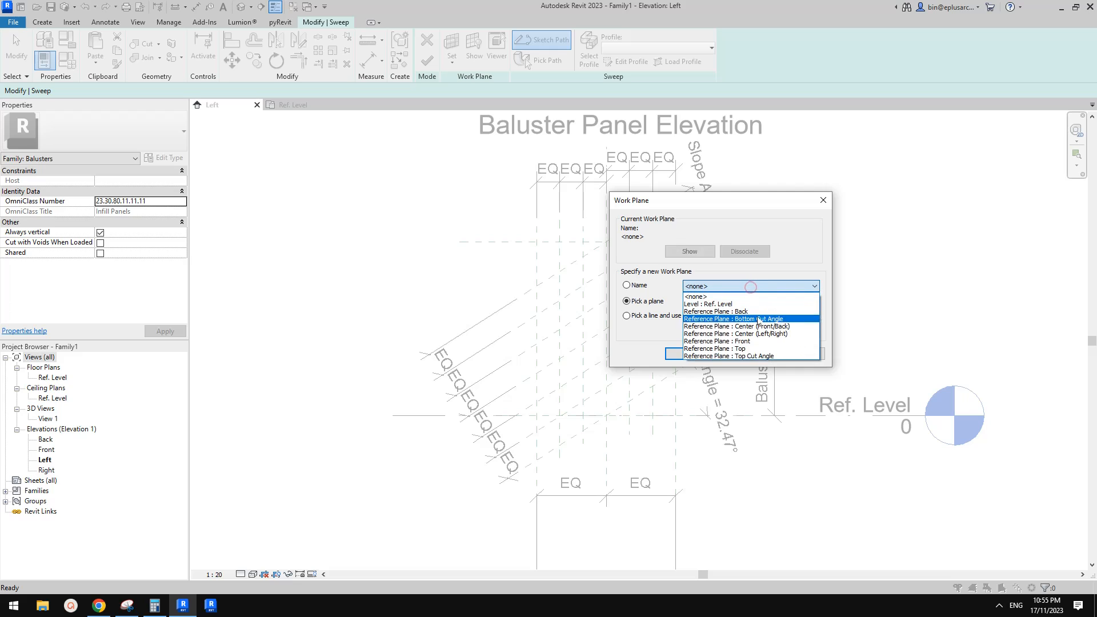
left_click(761, 334)
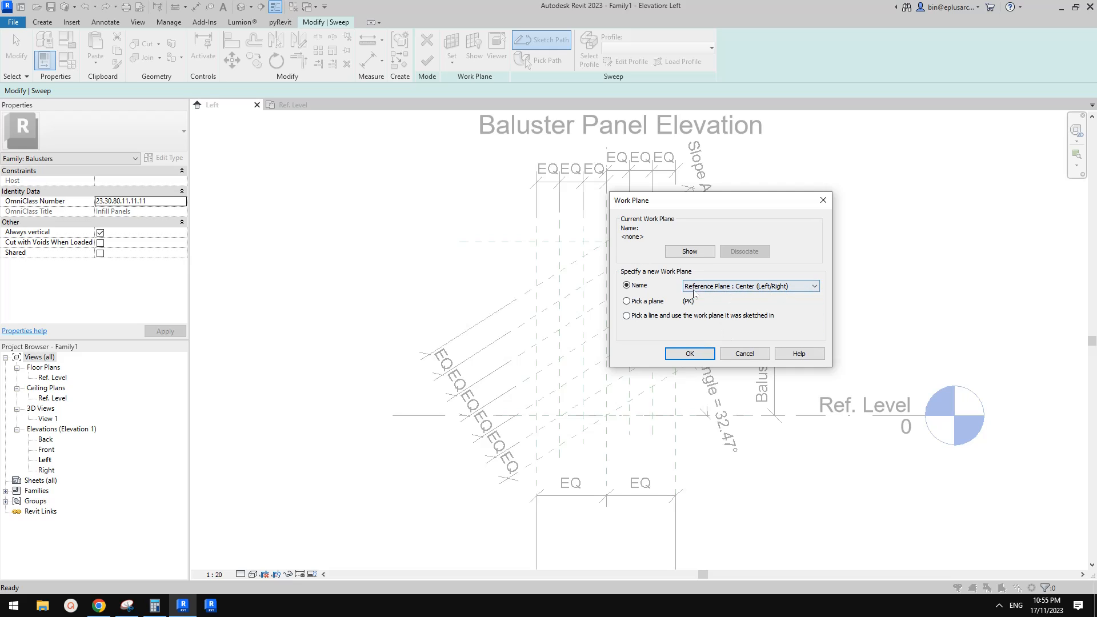
left_click(690, 354)
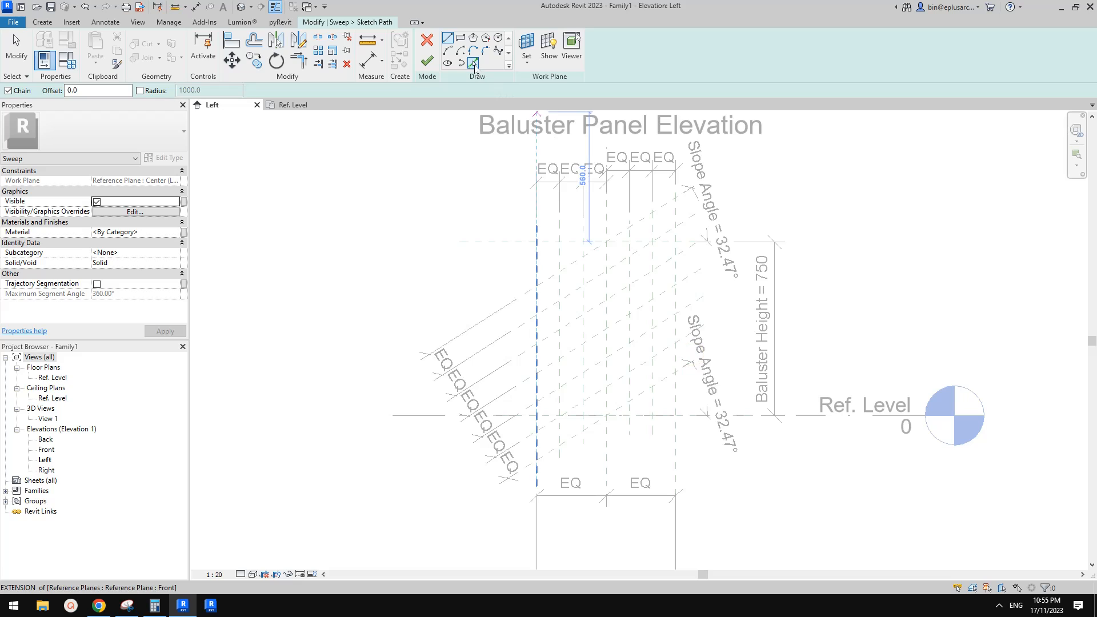
Draw a diagonal path line about 704 mm long from the grid's upper-left corner down to its lower-right corner.
left_click(448, 38)
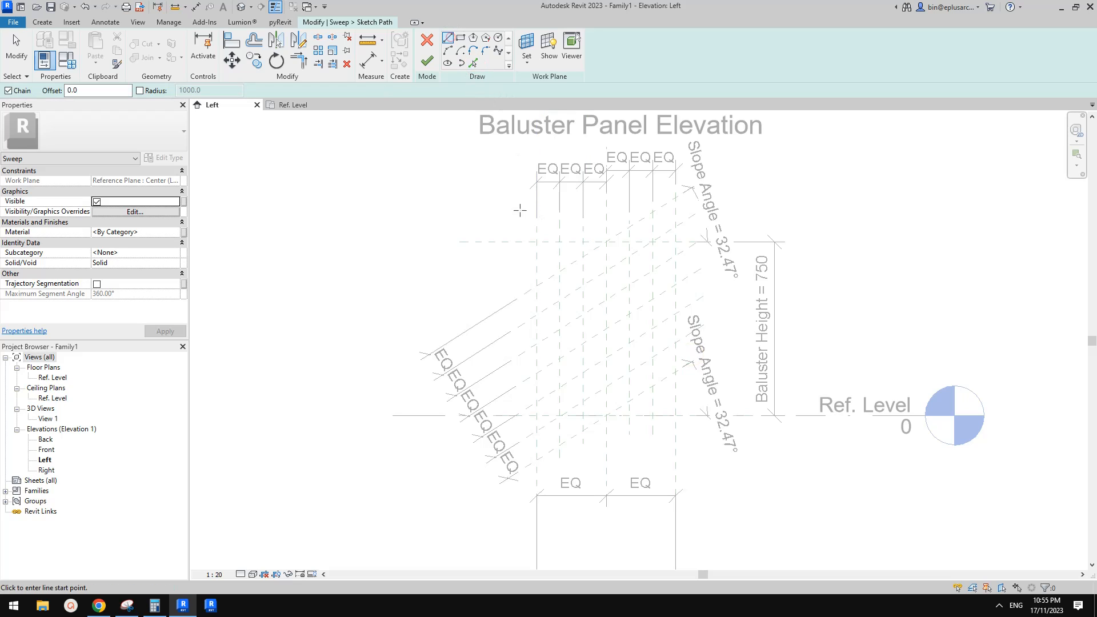
left_click(538, 285)
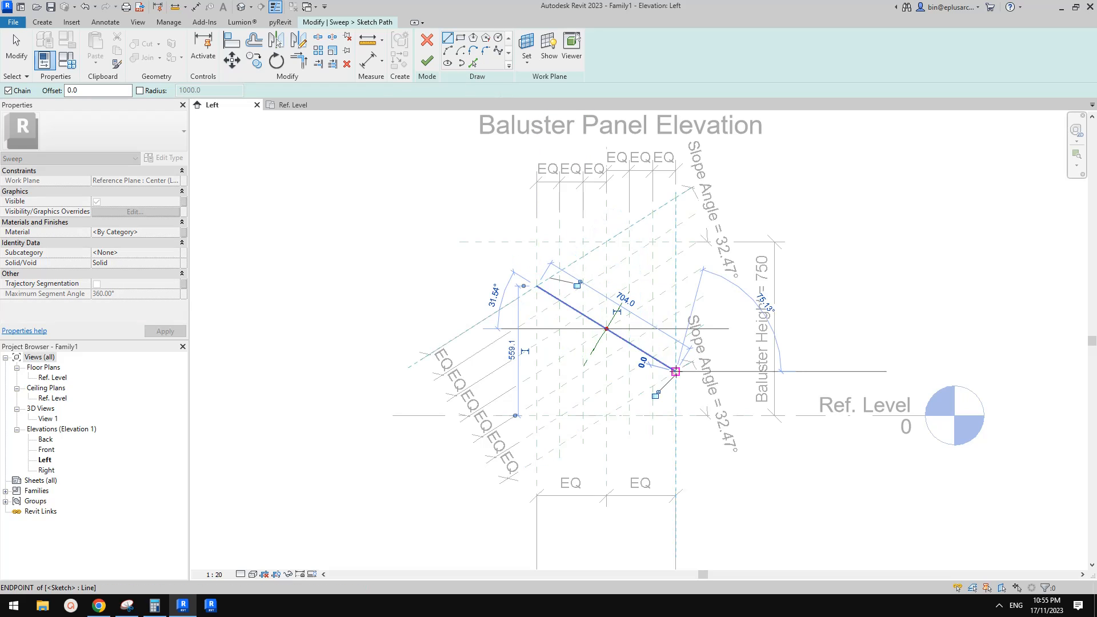
left_click(676, 372)
middle_click_drag(582, 211, 586, 218)
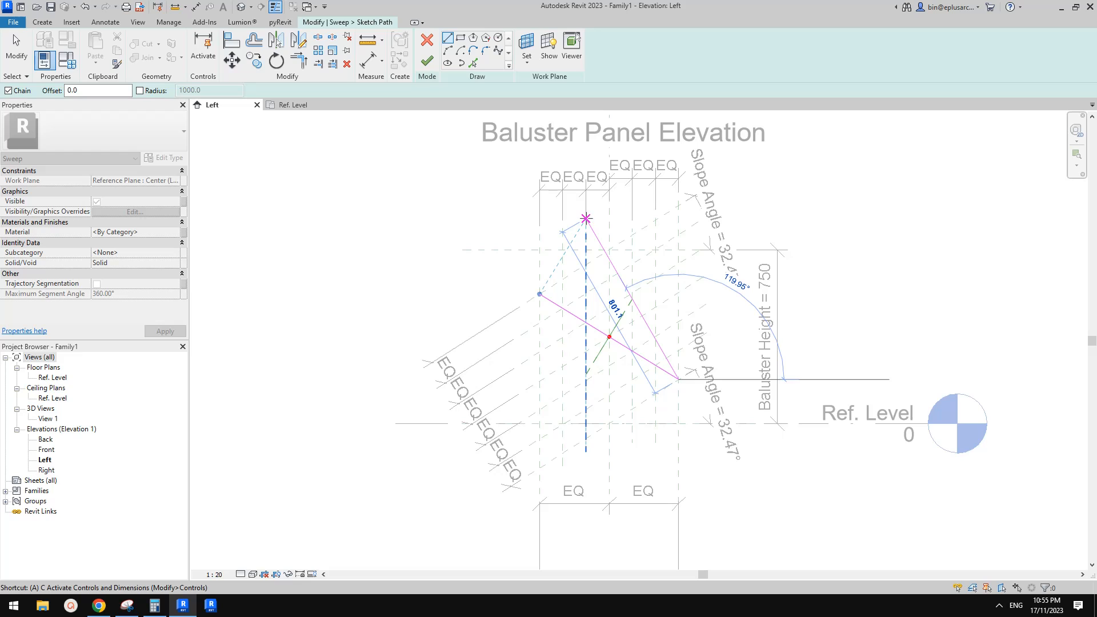
Align and lock the path's upper endpoint to the Top Cut Angle plane and the Front reference plane.
key("a")
key("l")
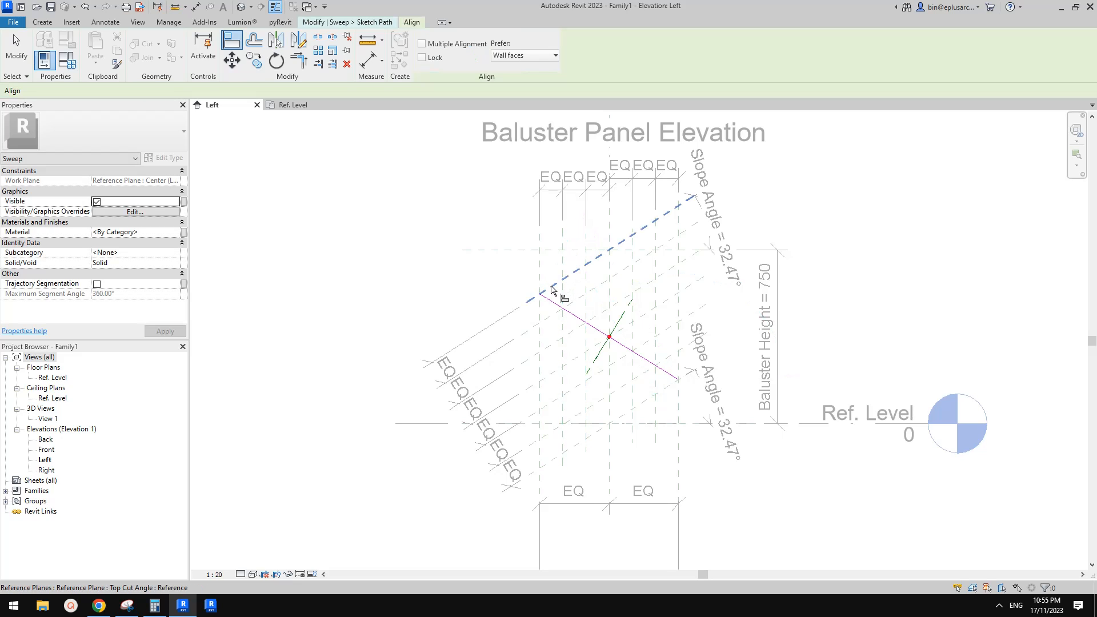
left_click(552, 291)
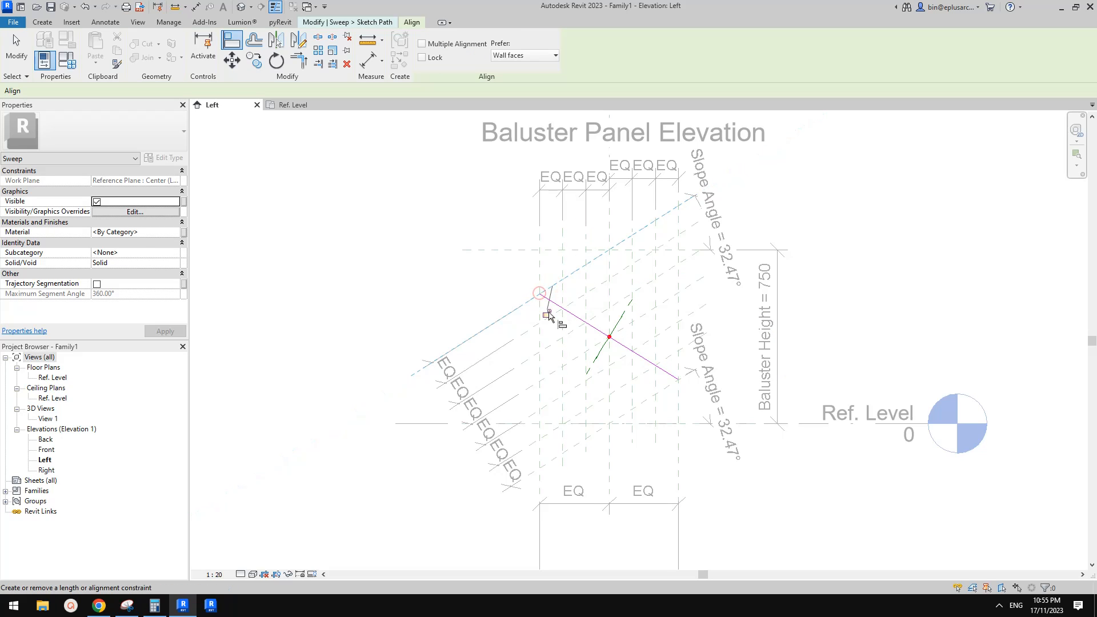
left_click(539, 262)
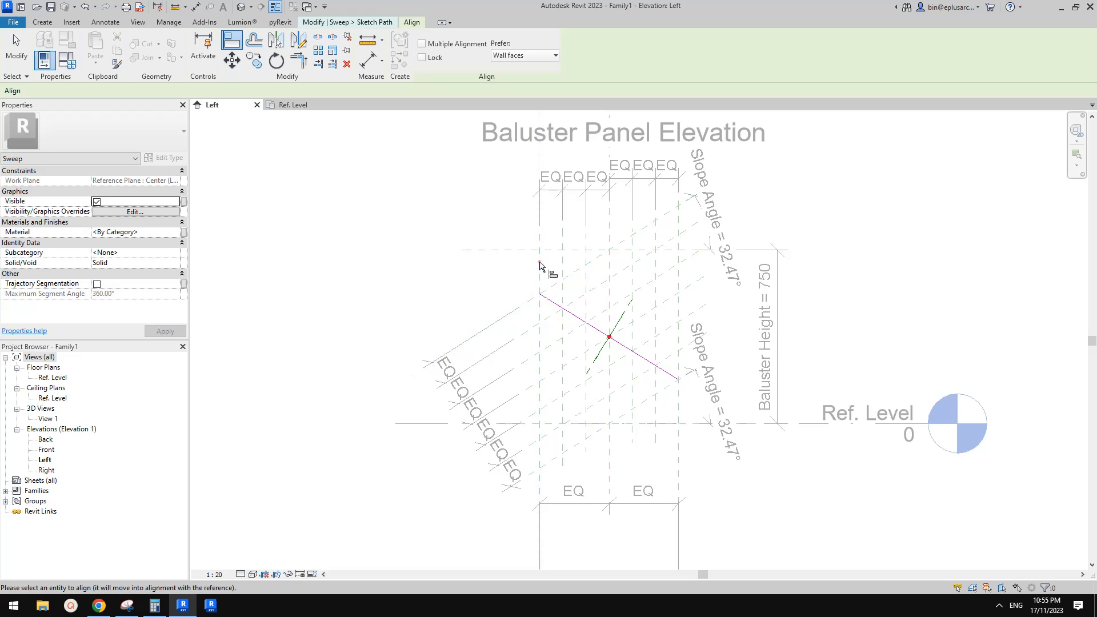
left_click(540, 296)
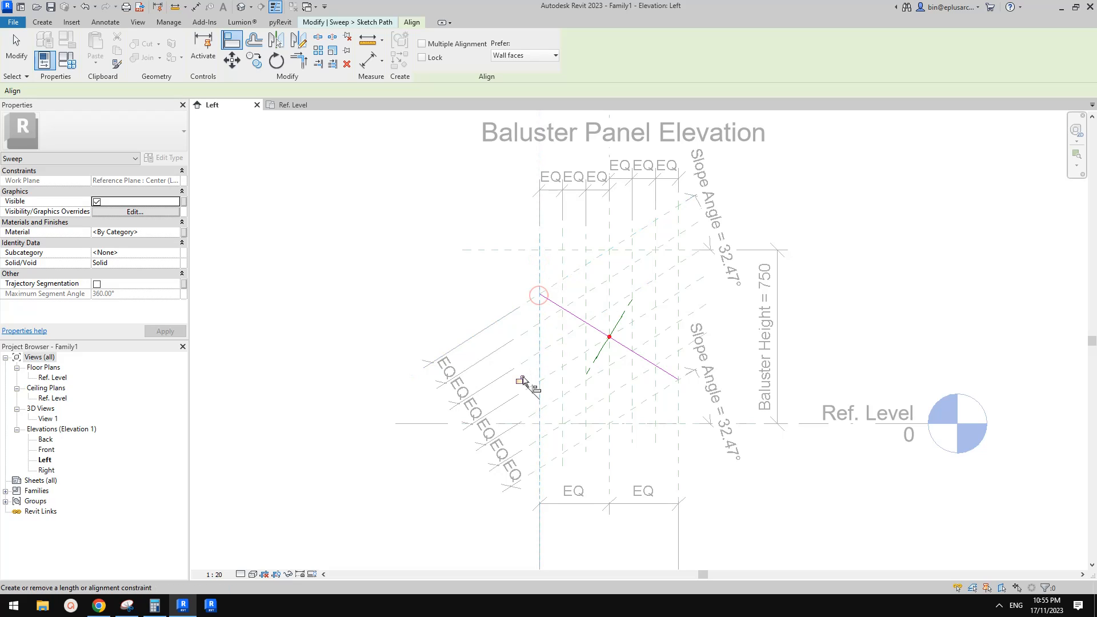
Align and lock the path's lower endpoint to the lower slope reference plane and the rightmost vertical plane.
left_click(669, 395)
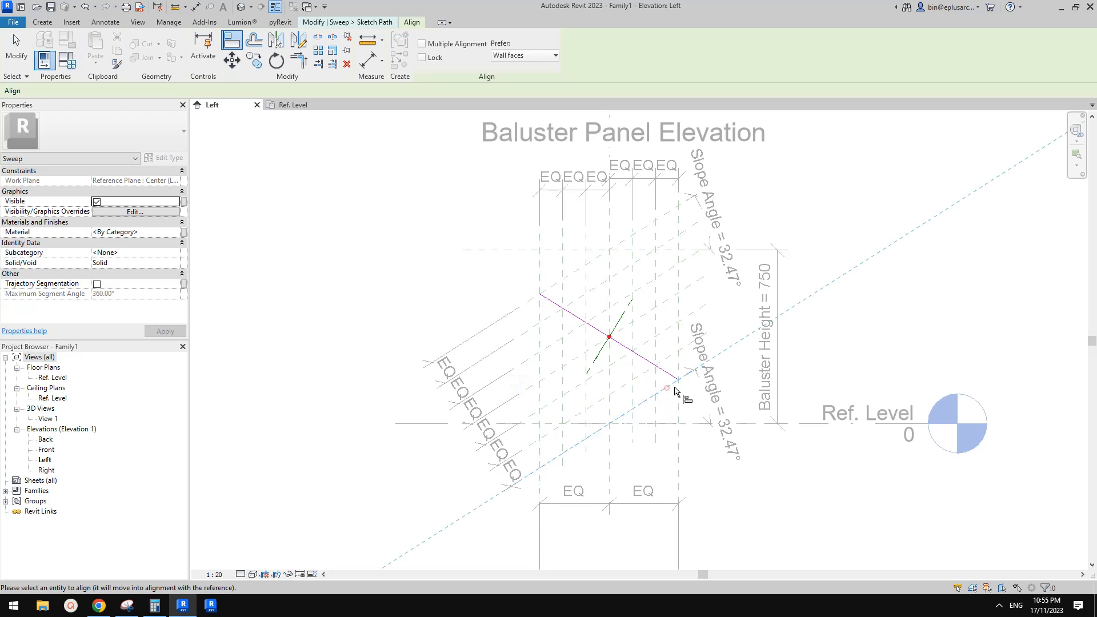
left_click(678, 379)
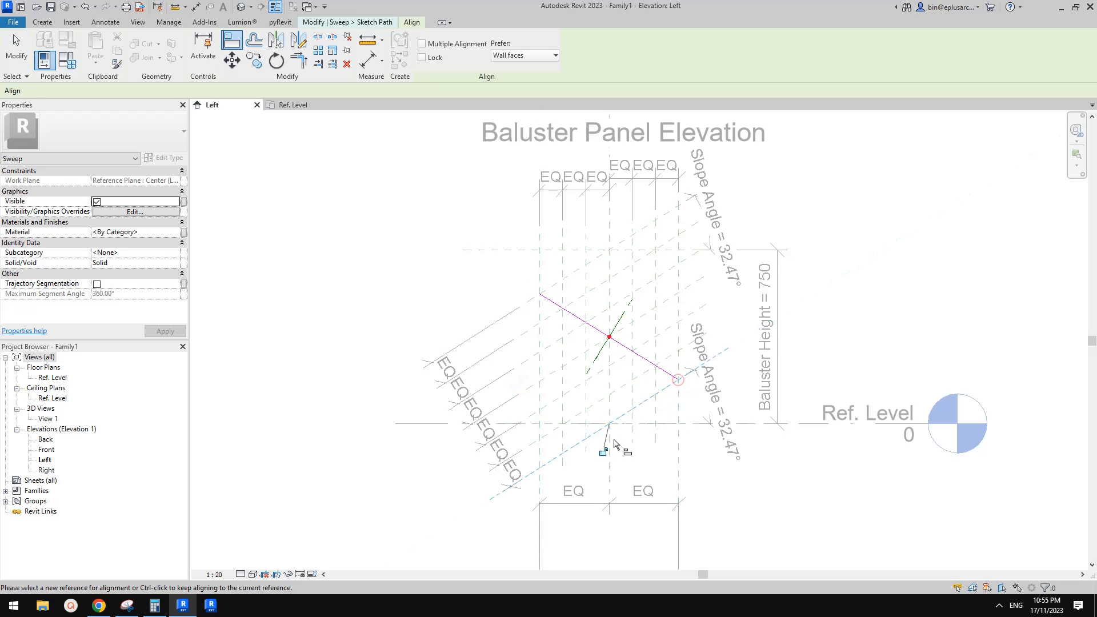
left_click(682, 359)
left_click(679, 379)
left_click(658, 363)
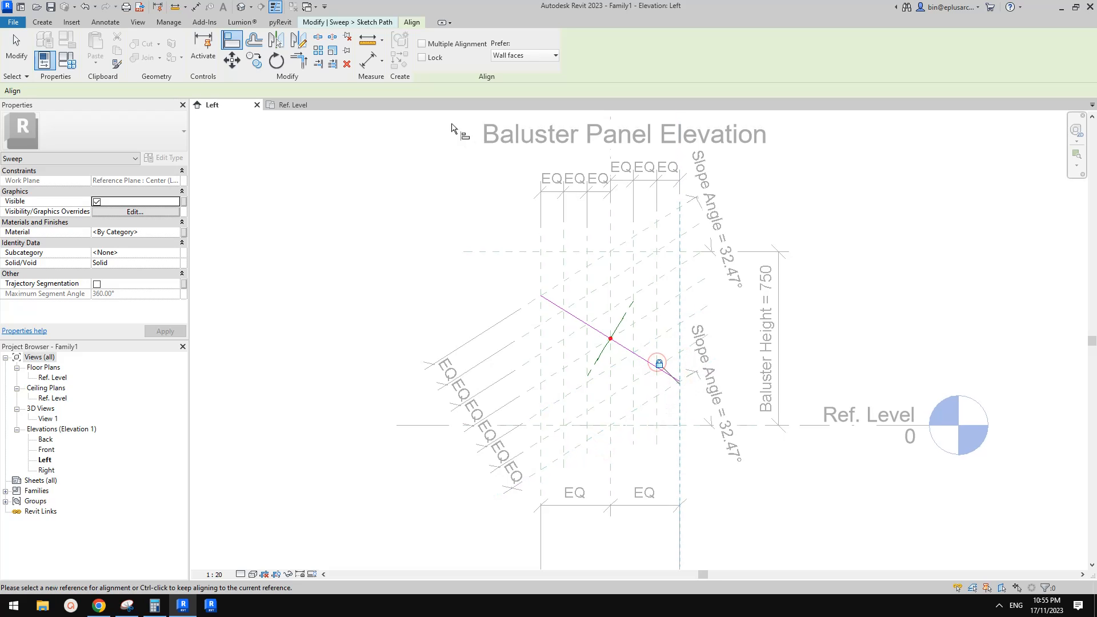
Sweep the Family2 : Family2 profile along the diagonal path and check the resulting bar in 3D.
key("Escape")
left_click(426, 57)
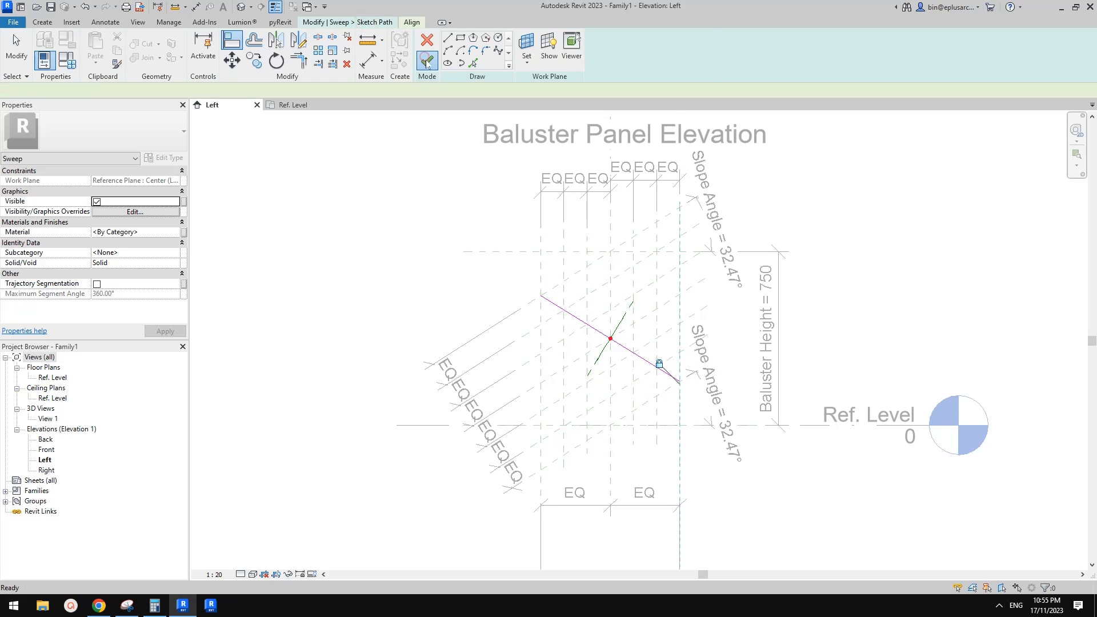
left_click(634, 48)
left_click(622, 72)
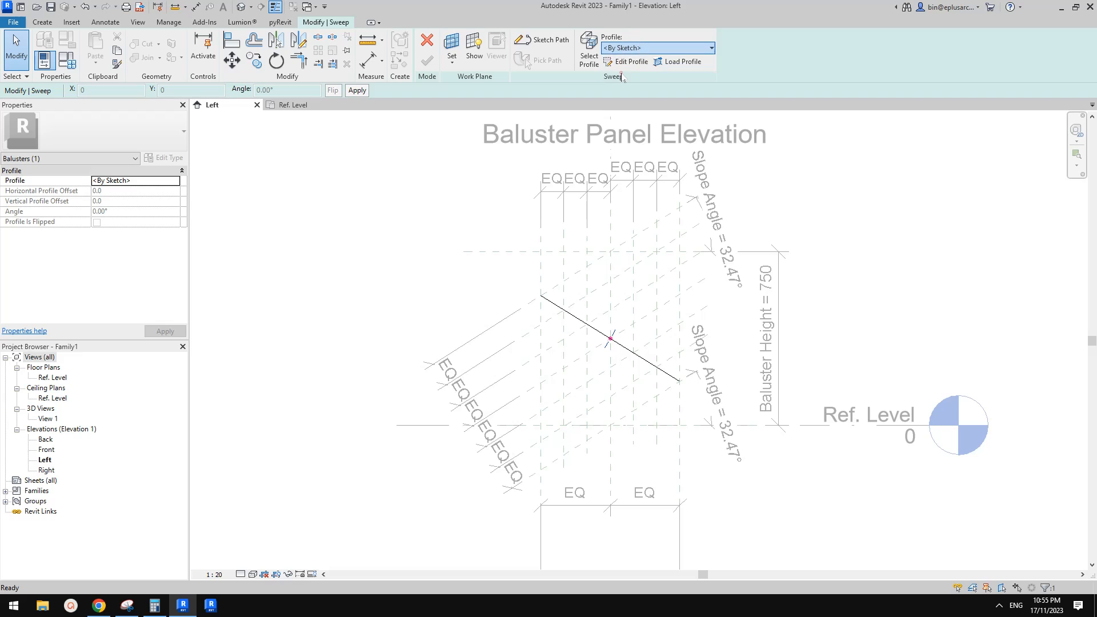
left_click(427, 63)
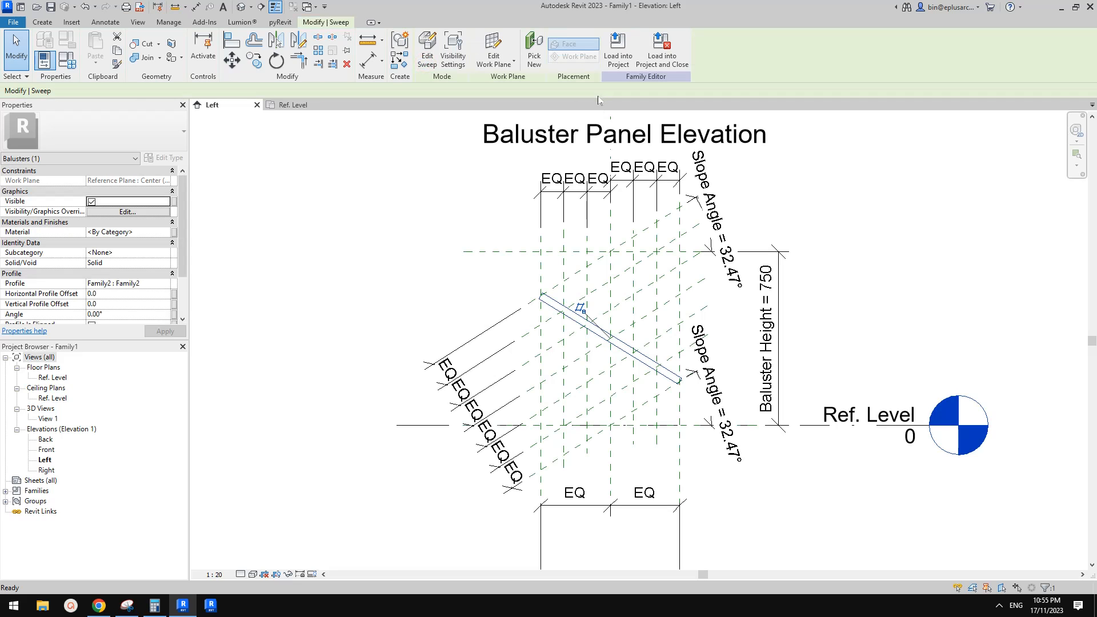
left_click(241, 7)
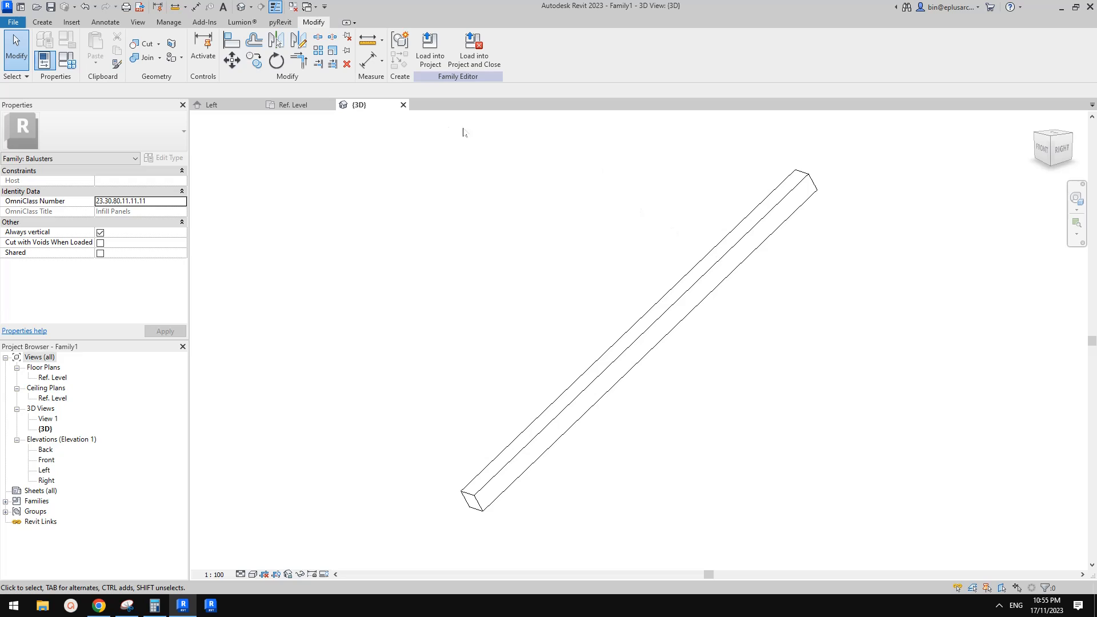
left_click(403, 105)
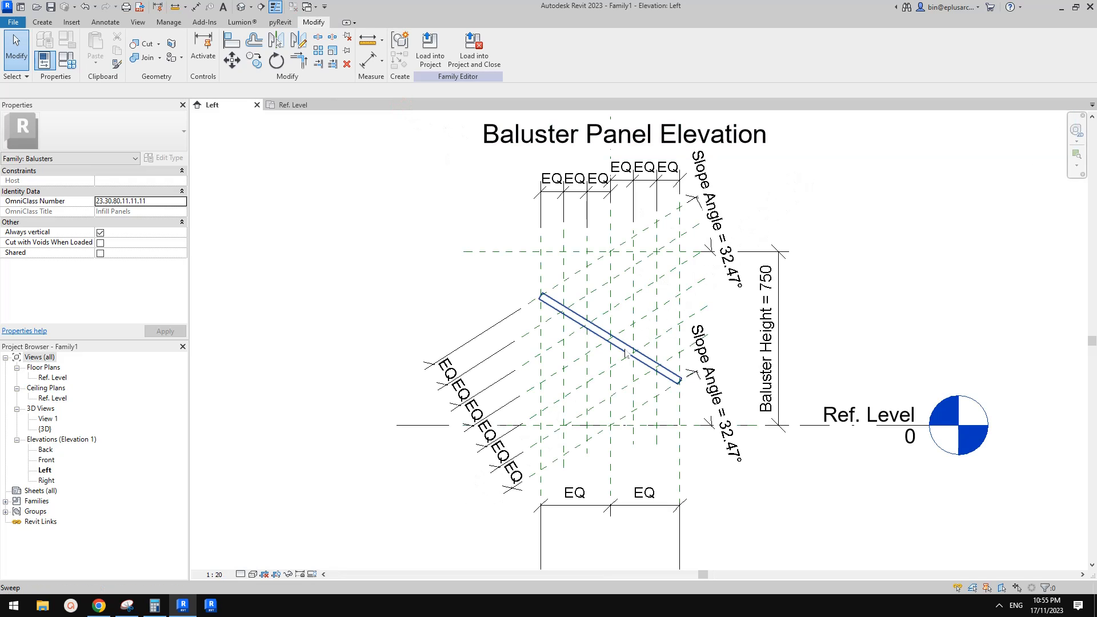
Start a new sweep and sketch its path on the Reference Plane : Center (Left/Right) work plane.
scroll(620, 355, "up", 2)
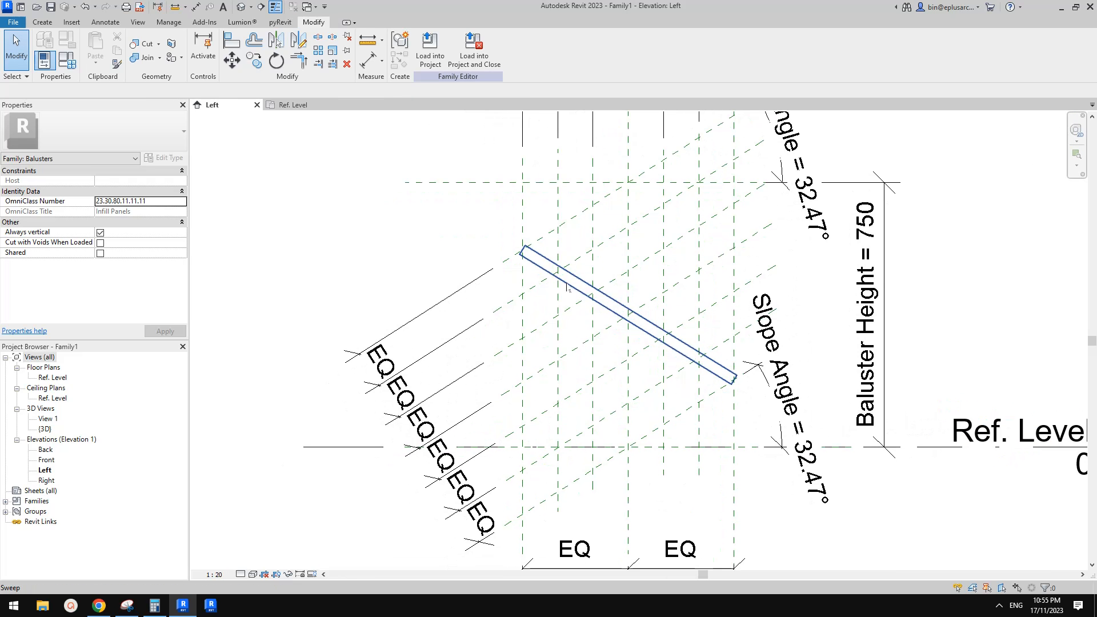
left_click(43, 22)
left_click(173, 48)
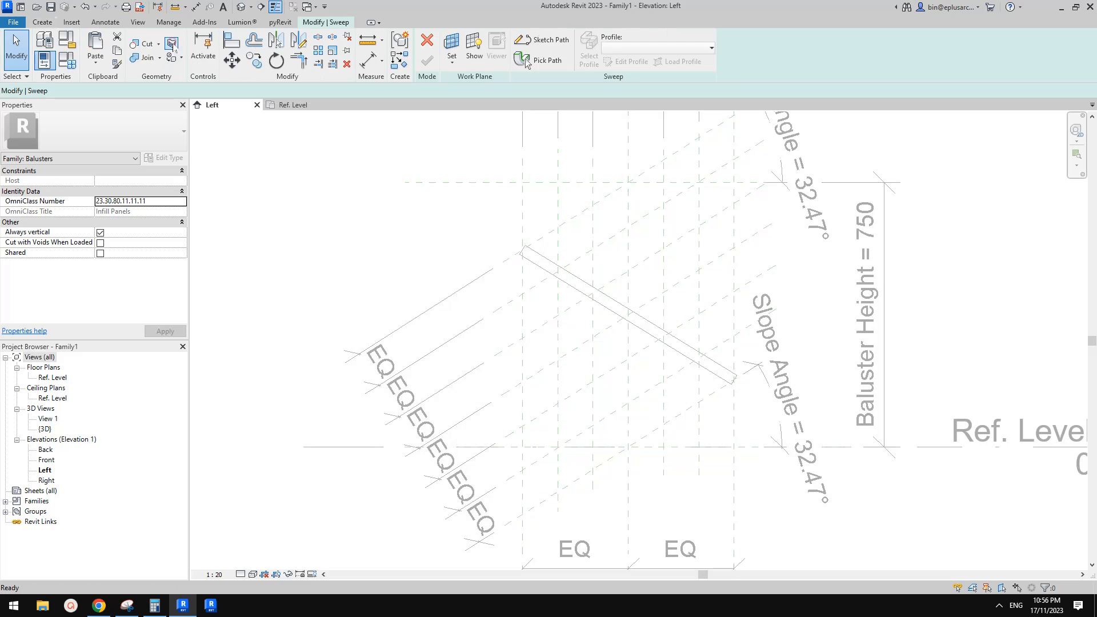
left_click(620, 51)
left_click(545, 46)
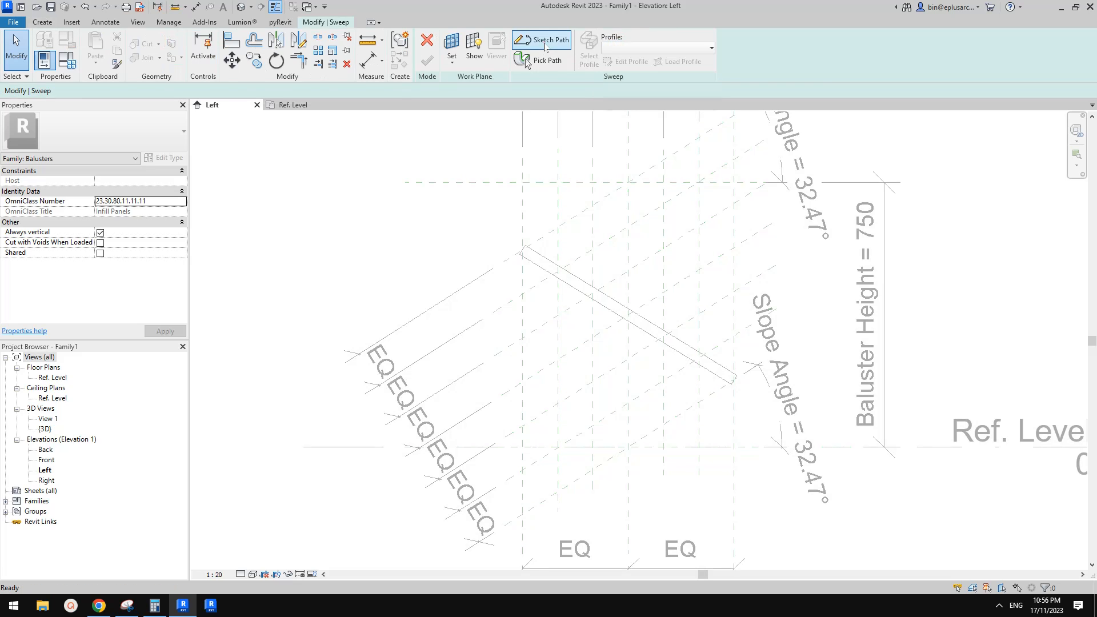
left_click(546, 43)
left_click(792, 286)
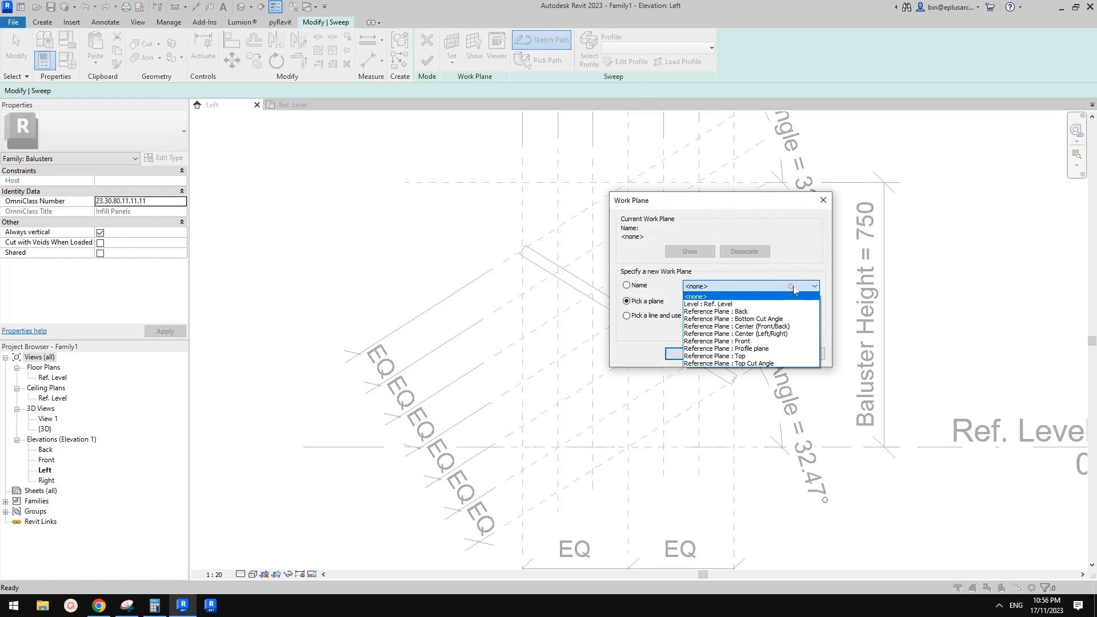
left_click(748, 335)
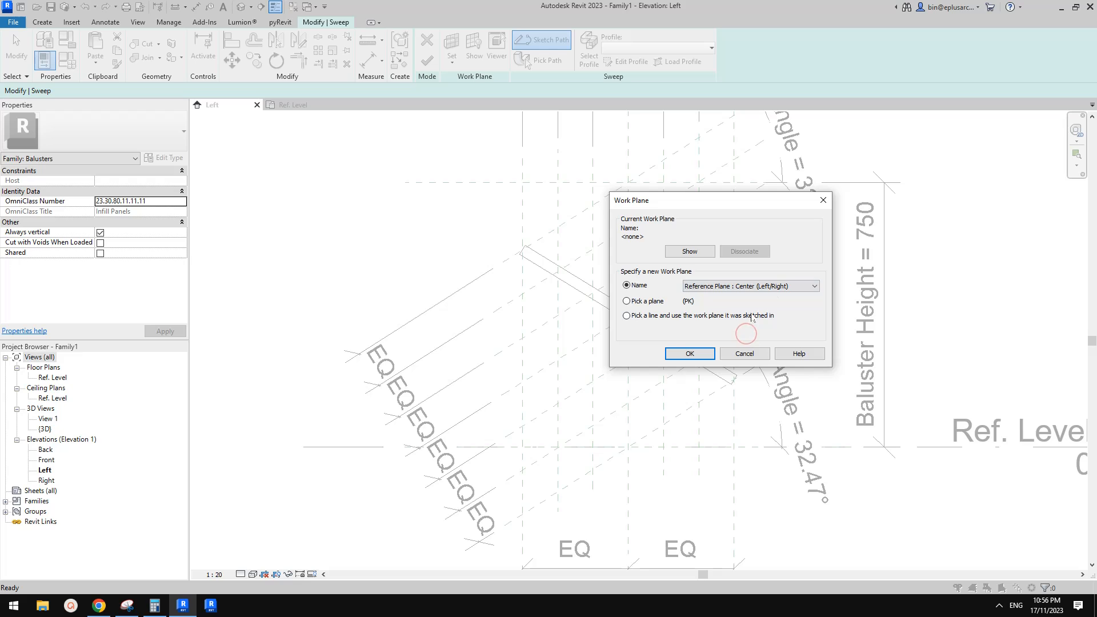
left_click(690, 355)
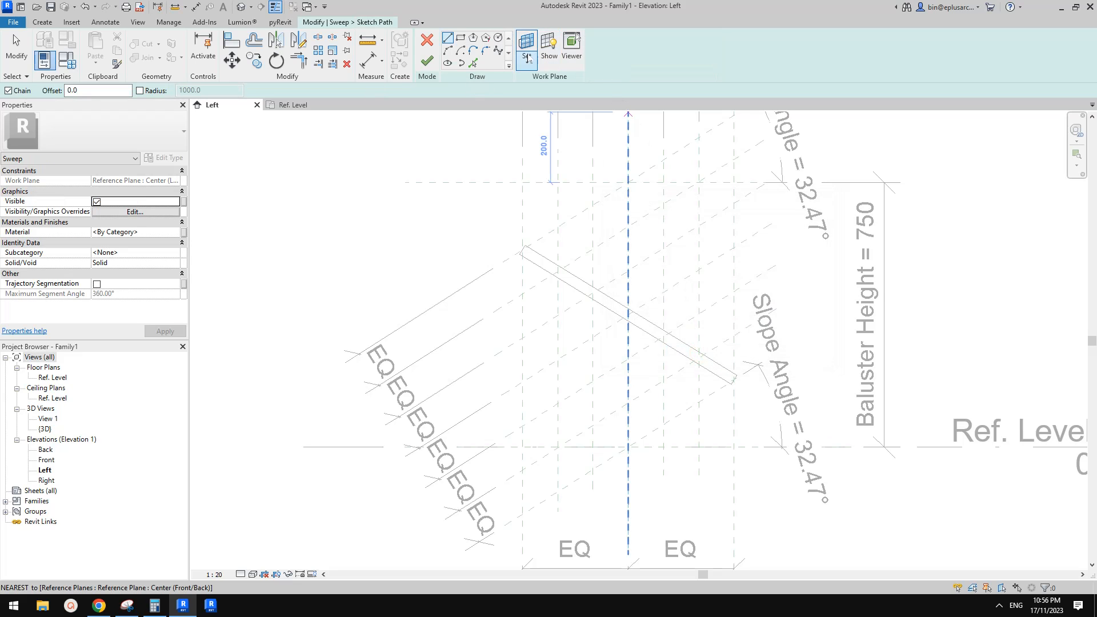
Draw a diagonal path line from the grid's upper-right corner down to its lower-left corner, crossing the existing bar.
middle_click_drag(743, 184, 742, 235)
left_click(733, 166)
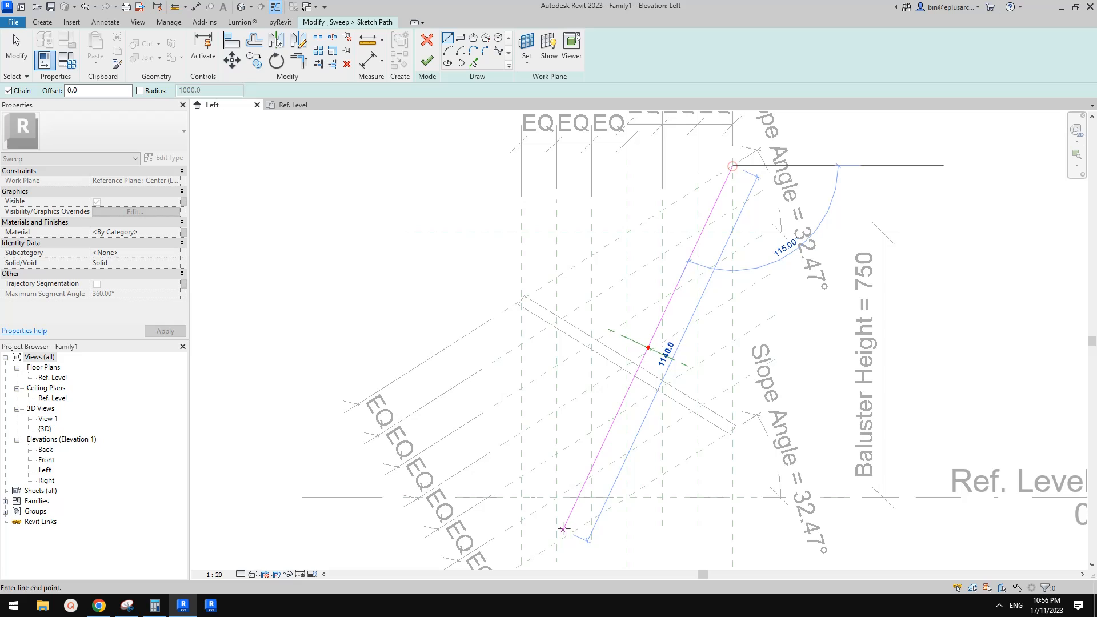
left_click(522, 565)
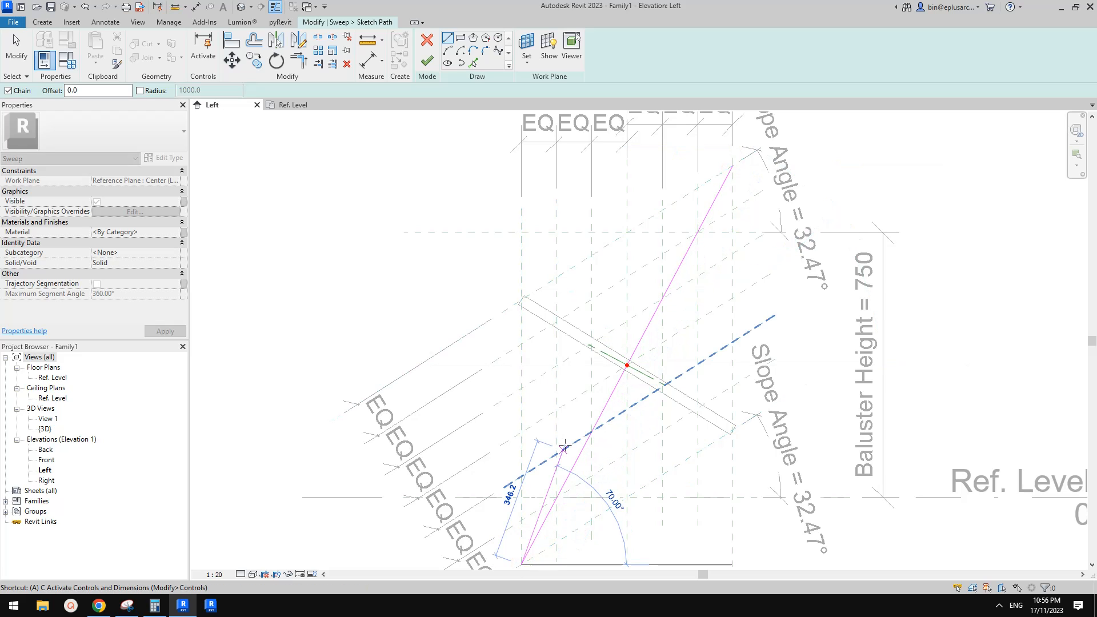
Align and lock the path's lower endpoint to the leftmost vertical plane and the lowest sloped reference plane.
key("a")
key("l")
middle_click_drag(578, 371, 578, 316)
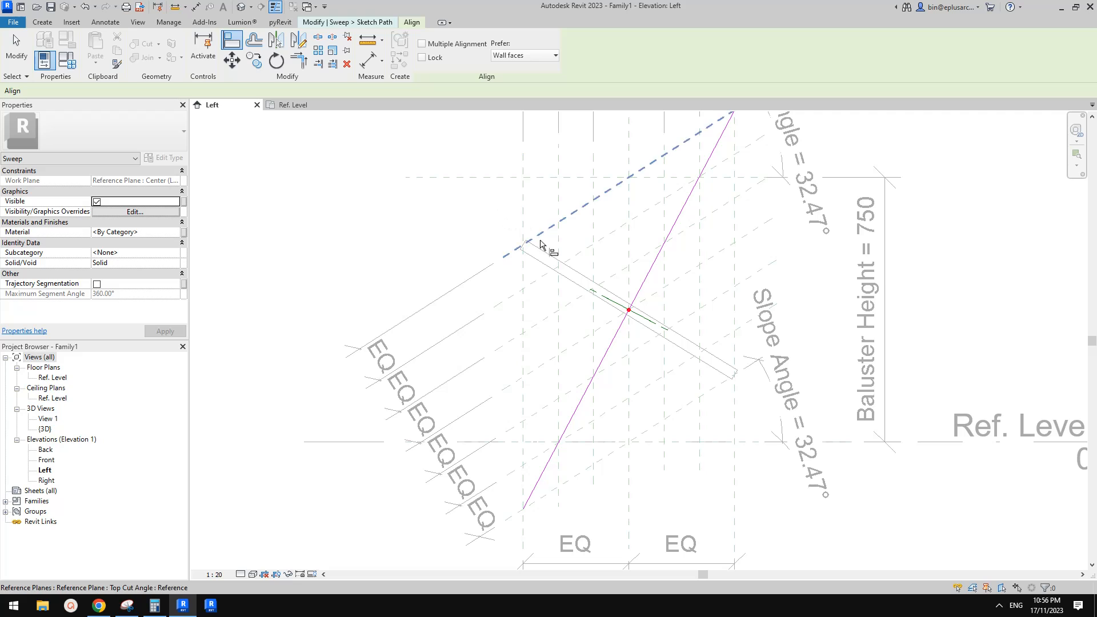
left_click(524, 217)
left_click(524, 508)
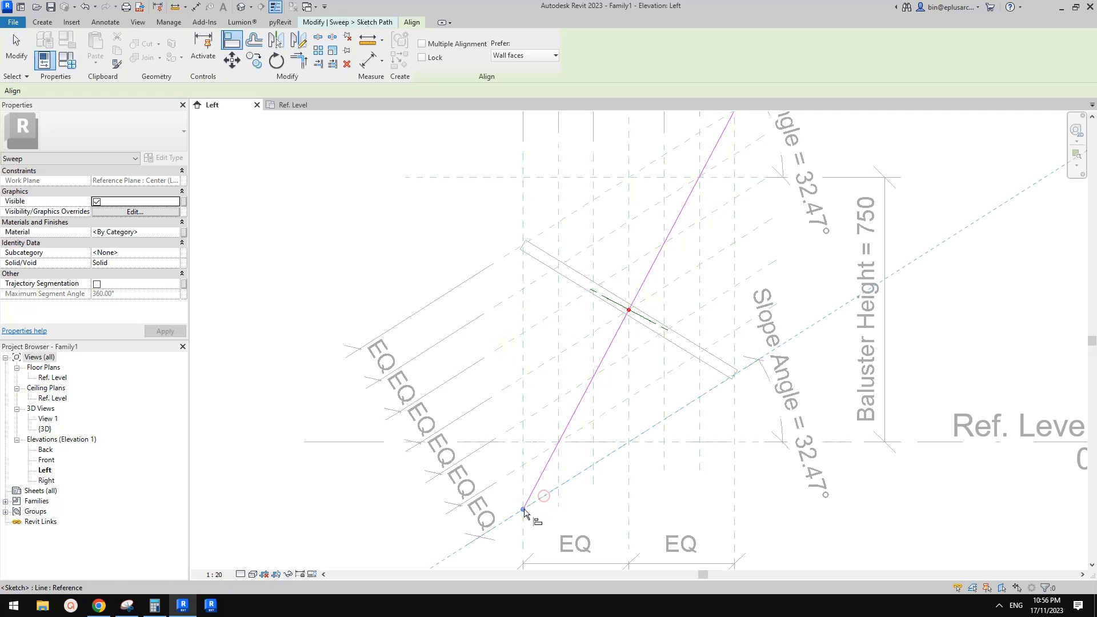
left_click(612, 466)
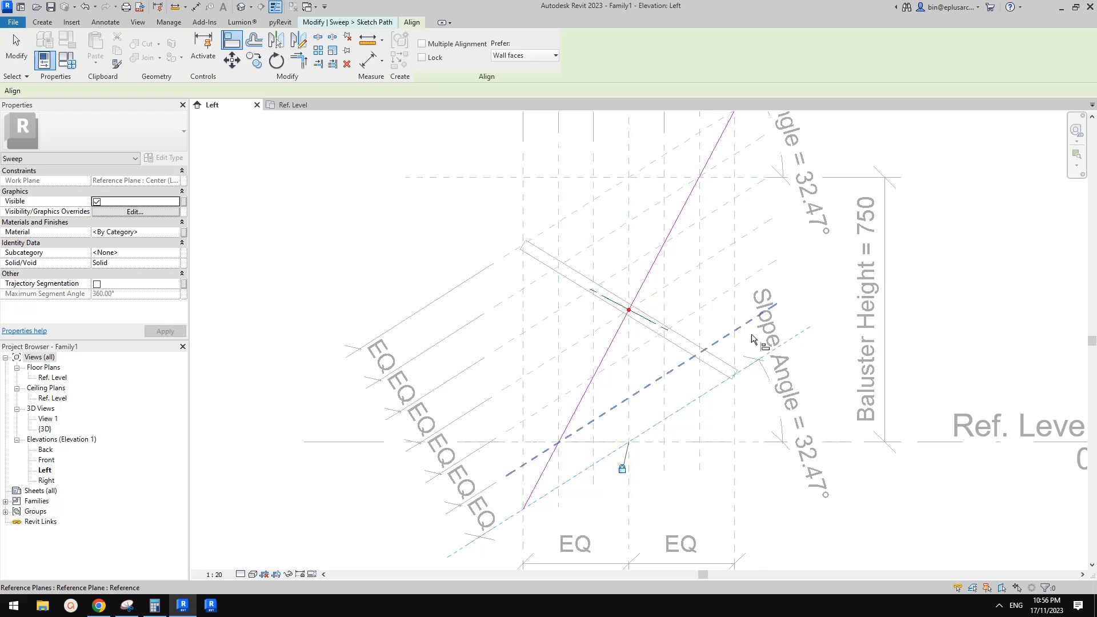
Align and lock the path's upper endpoint to the rightmost vertical plane and the Top Cut Angle plane.
middle_click_drag(736, 150, 713, 274)
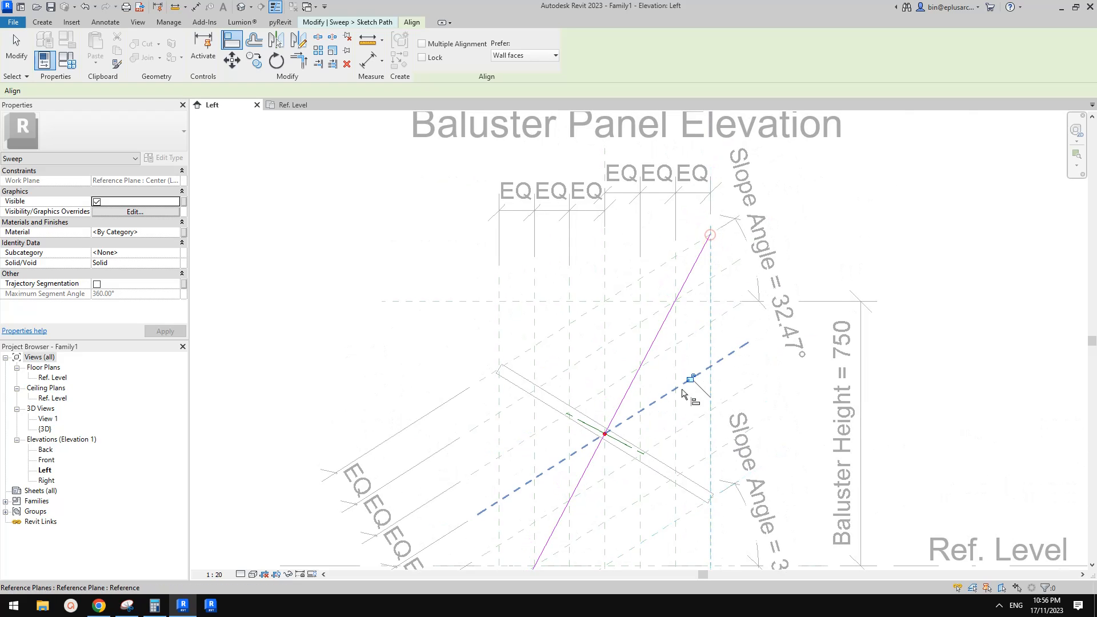
left_click(710, 234)
left_click(713, 235)
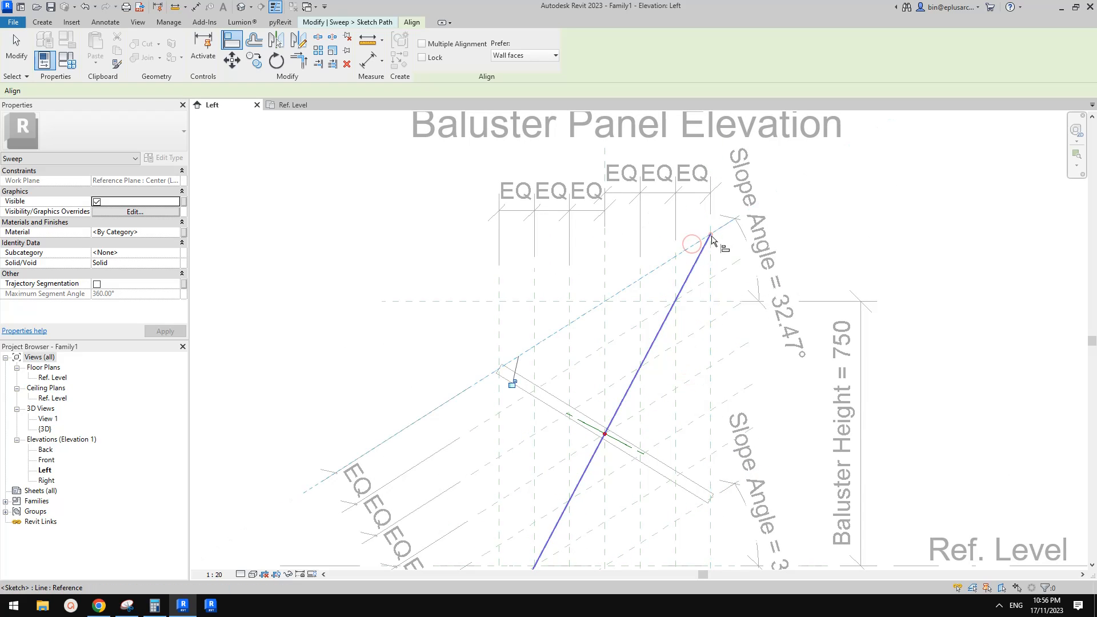
left_click(512, 383)
scroll(548, 349, "down", 2)
middle_click_drag(551, 354, 576, 247)
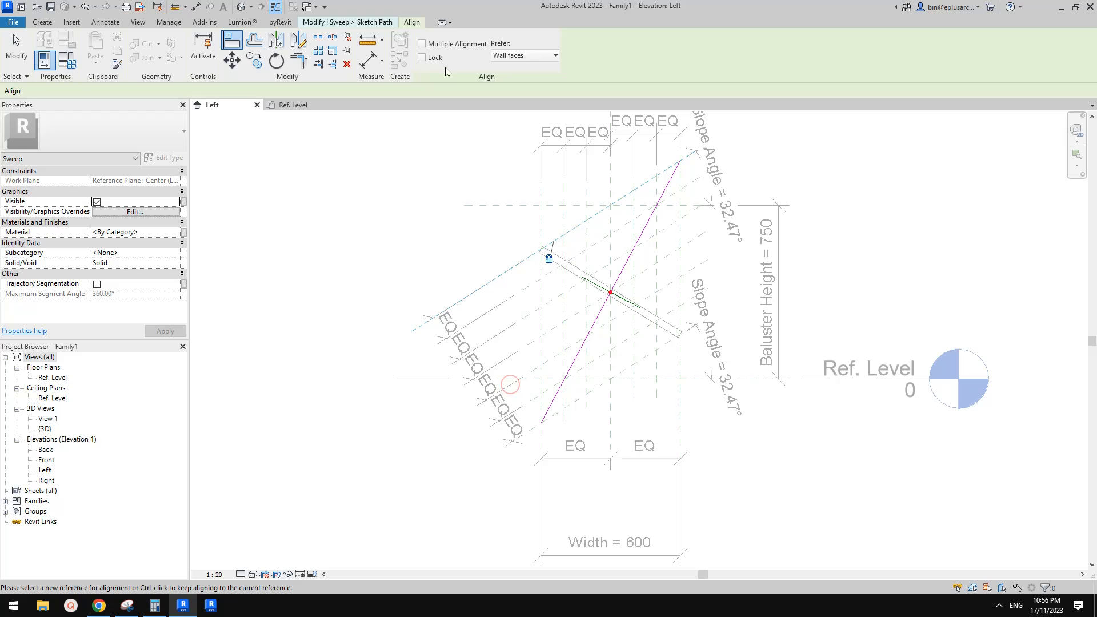
Finish the second diagonal path and sweep the Family2 : Family2 profile along it.
left_click(370, 23)
left_click(427, 61)
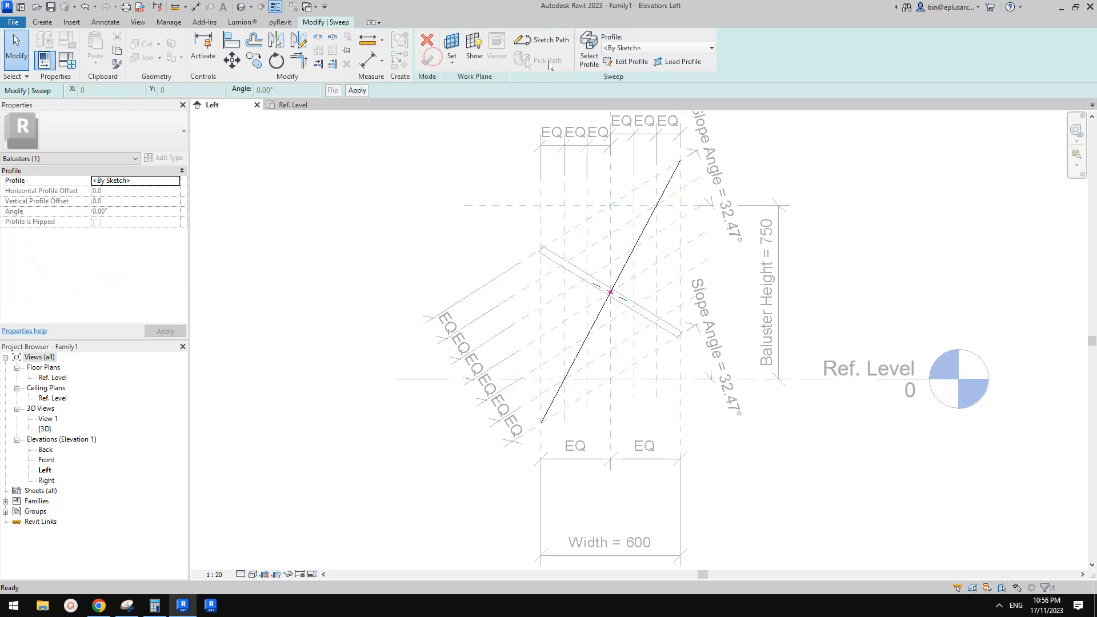
left_click(629, 48)
left_click(622, 74)
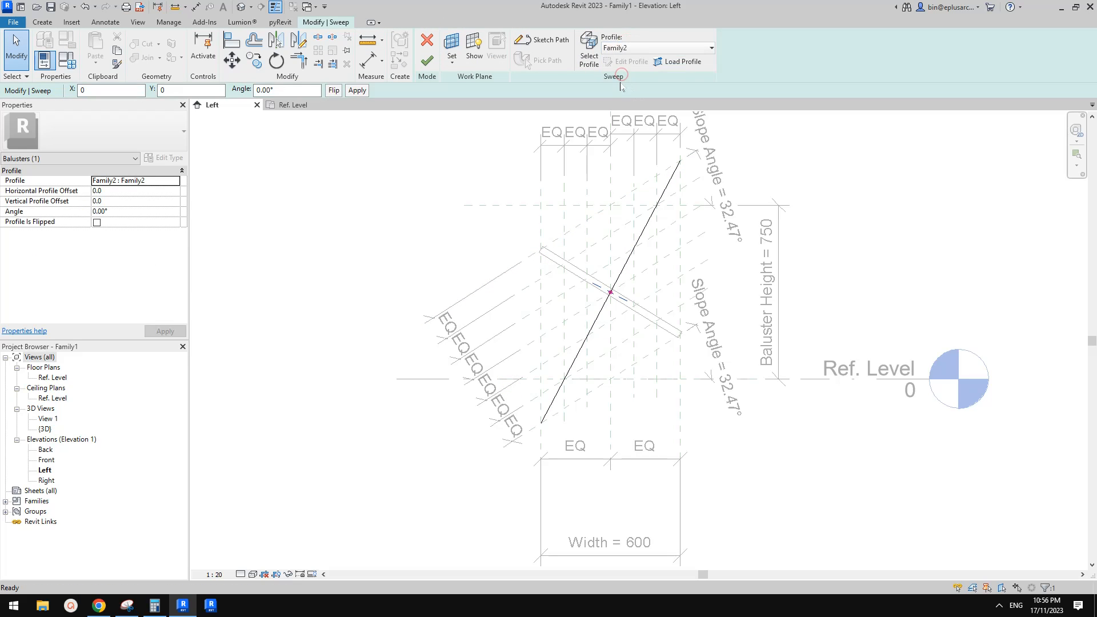
left_click(427, 68)
scroll(676, 268, "up", 3)
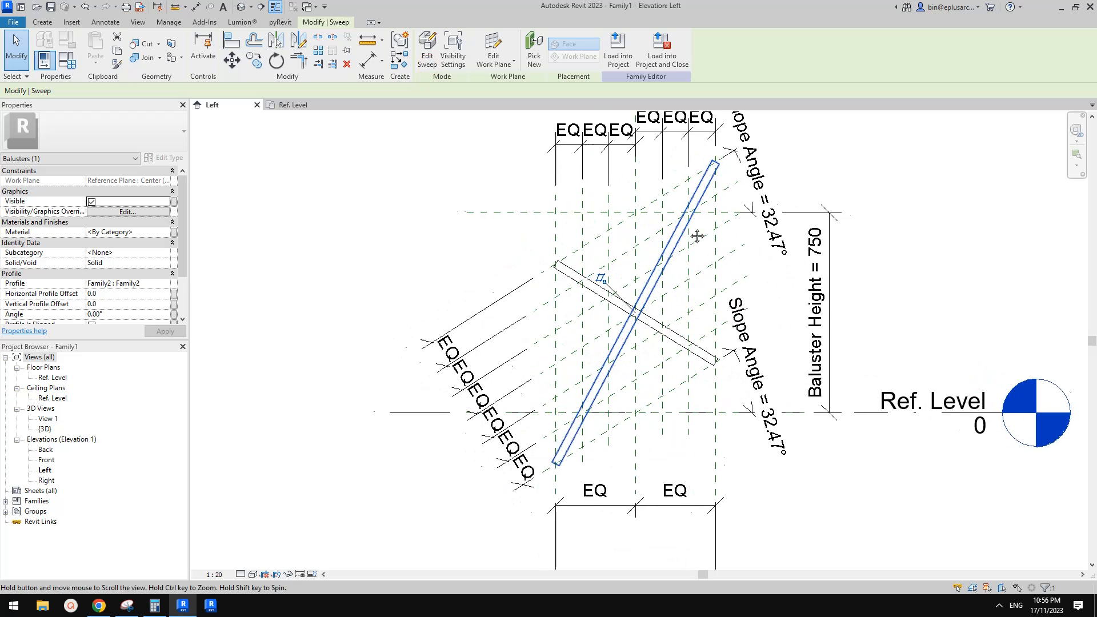
Start another sweep with a sketched path on the Reference Plane : Center (Left/Right) work plane.
left_click(472, 206)
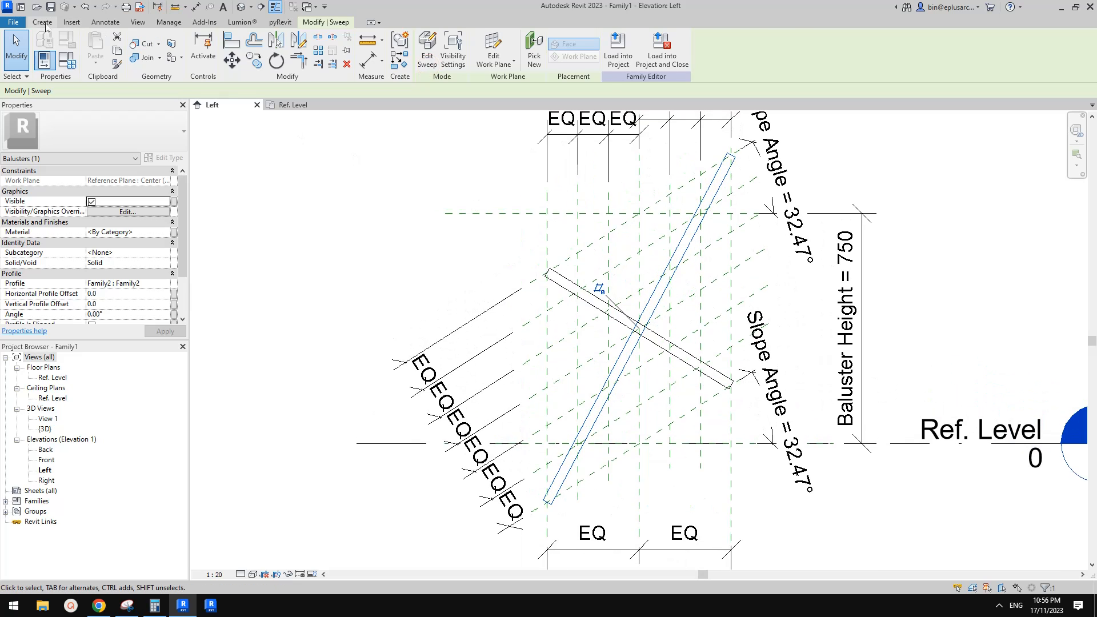
left_click(427, 52)
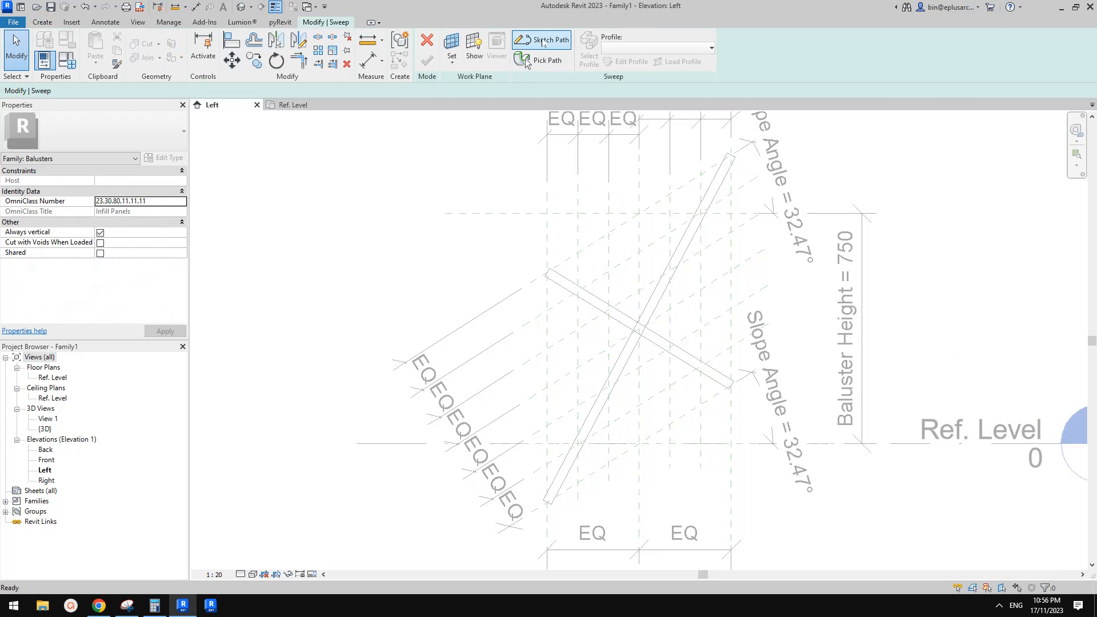
left_click(543, 41)
left_click(780, 297)
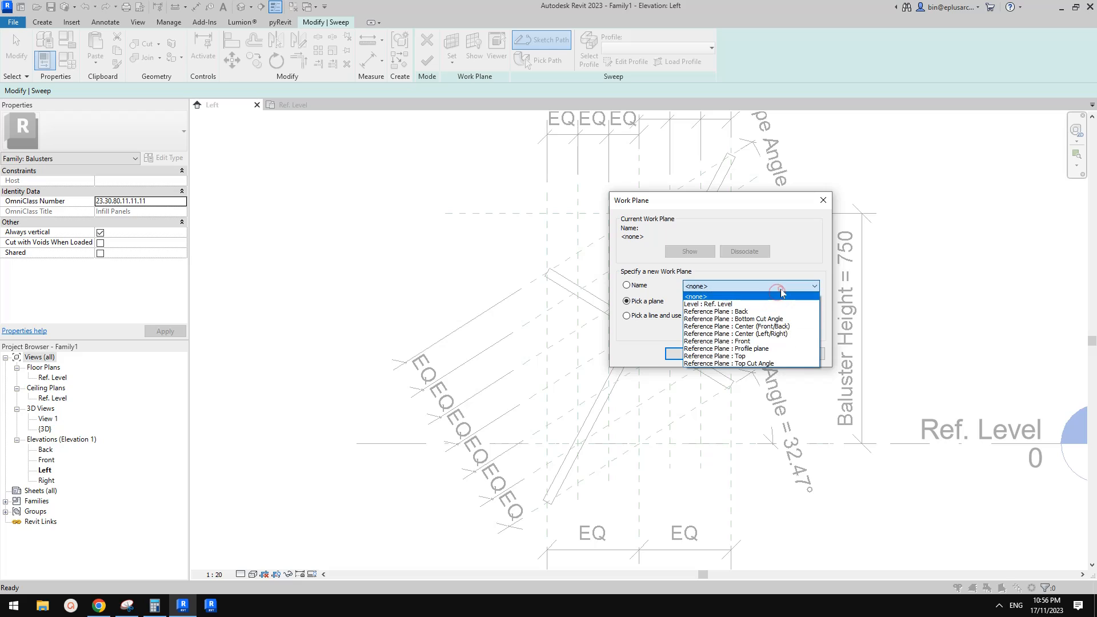
left_click(761, 338)
left_click(701, 353)
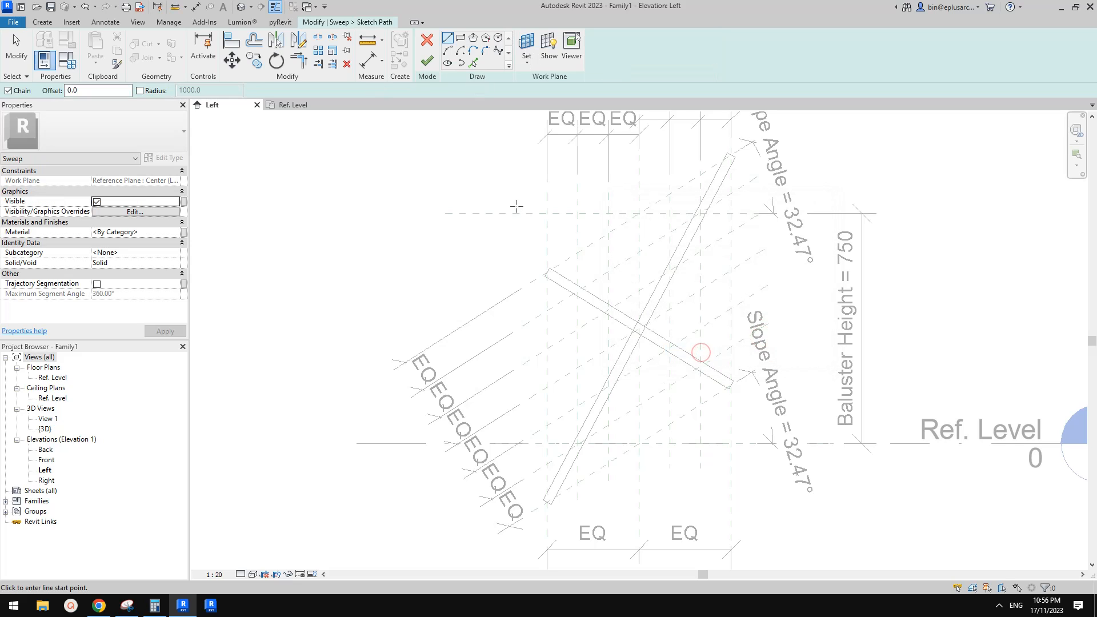
Pick locked path lines from the second outermost vertical and sloped reference planes on each side of the grid.
left_click(474, 63)
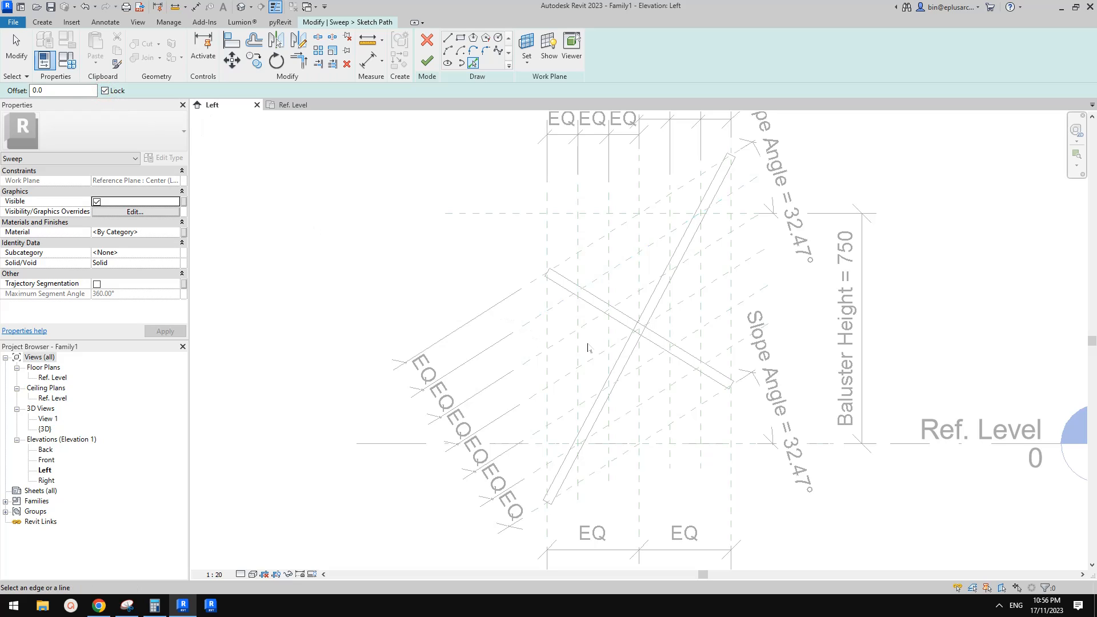
middle_click_drag(588, 347, 595, 335)
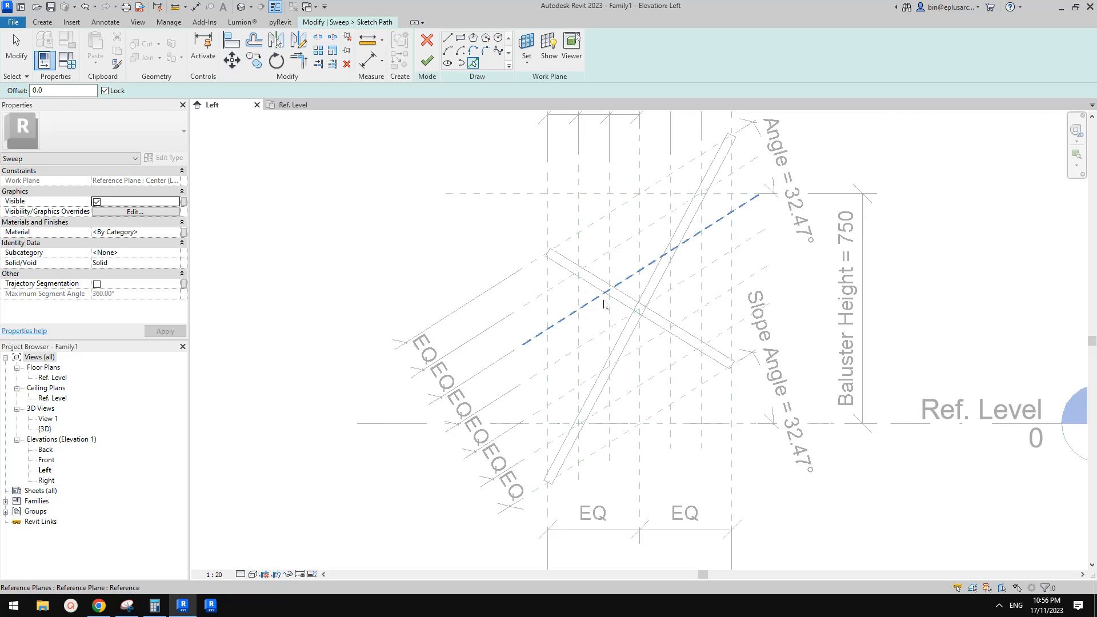
left_click(626, 245)
left_click(702, 254)
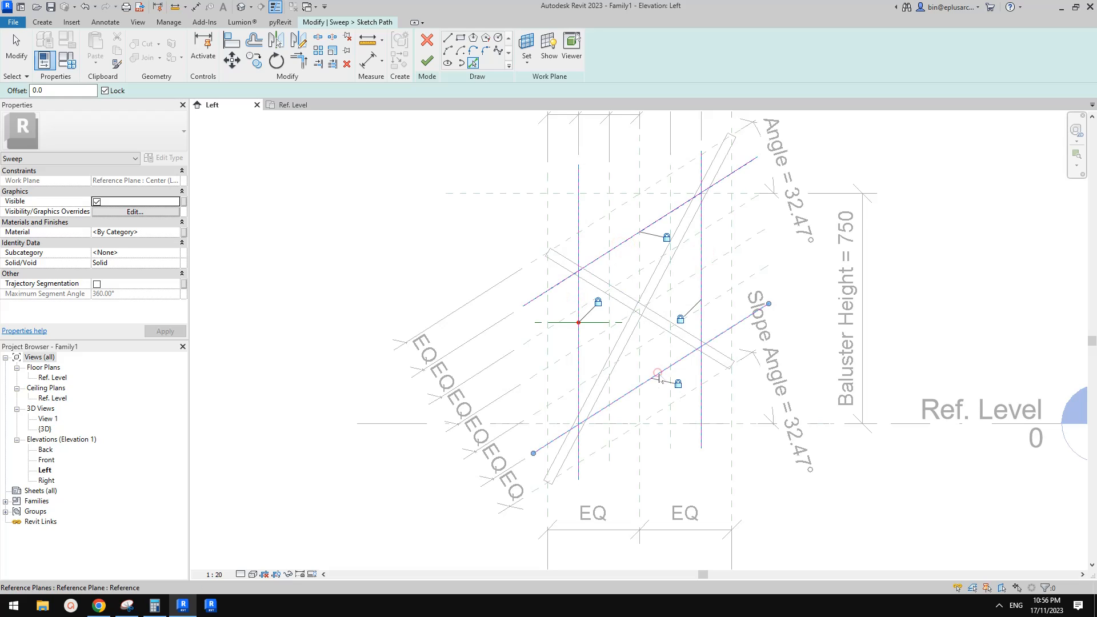
Trim the four picked path lines at their corners into a closed parallelogram.
key("t")
key("r")
left_click(629, 394)
left_click(579, 366)
left_click(579, 392)
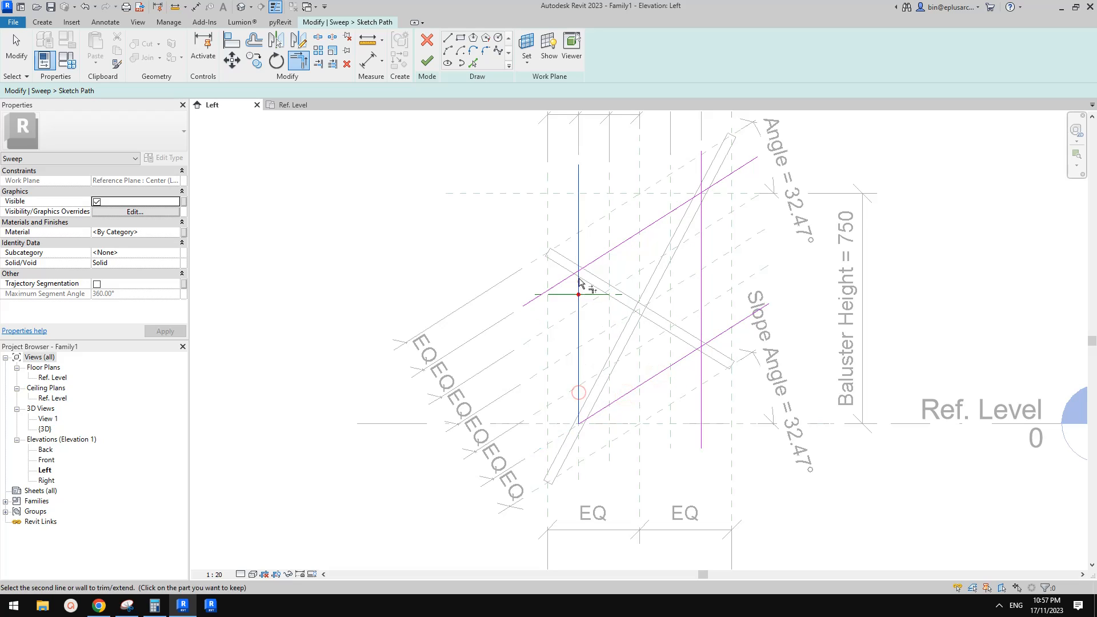
left_click(579, 280)
left_click(701, 213)
left_click(691, 200)
left_click(702, 332)
left_click(694, 353)
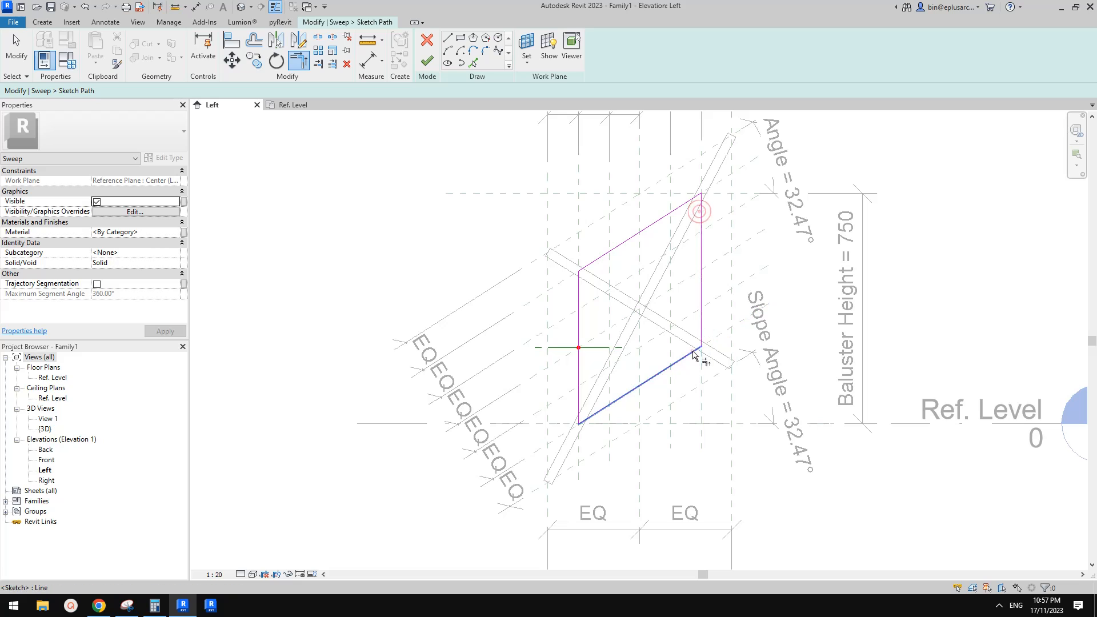
Finish the parallelogram path and sweep the Family2 profile around it to form the outer frame.
left_click(427, 61)
left_click(641, 49)
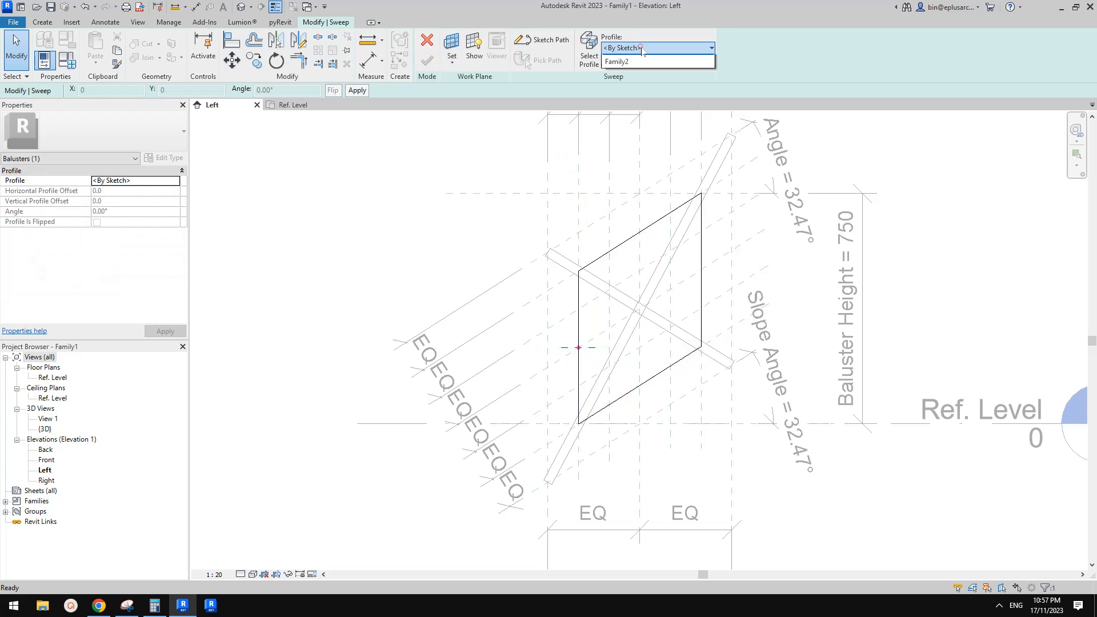
left_click(628, 61)
left_click(428, 61)
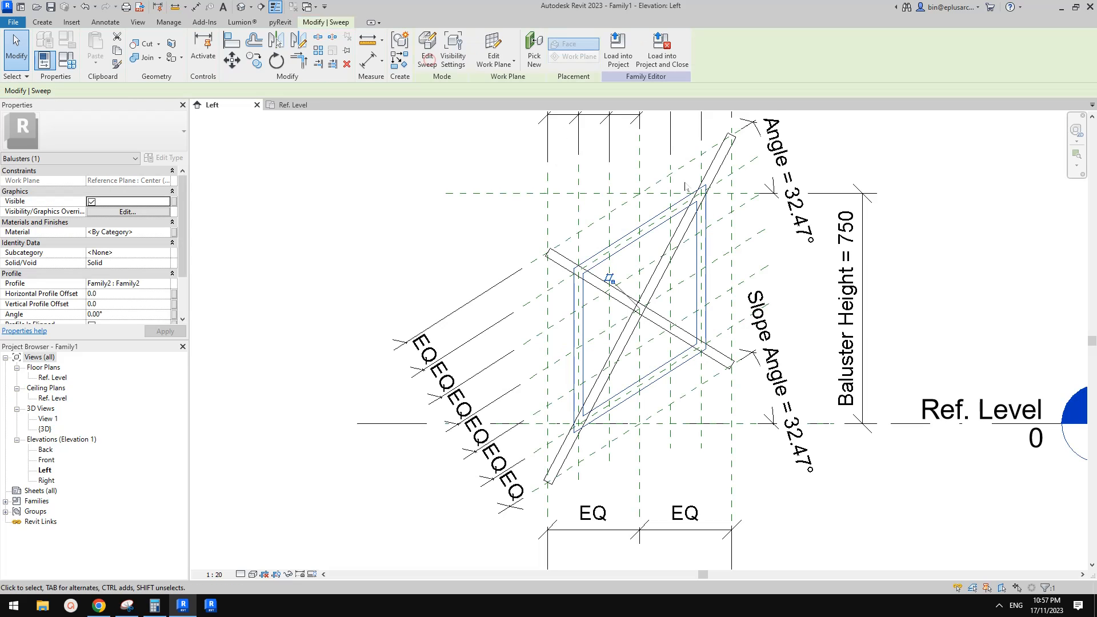
Begin a sweep for the inner frame, sketching its path on the Reference Plane : Center (Left/Right) work plane.
left_click(43, 23)
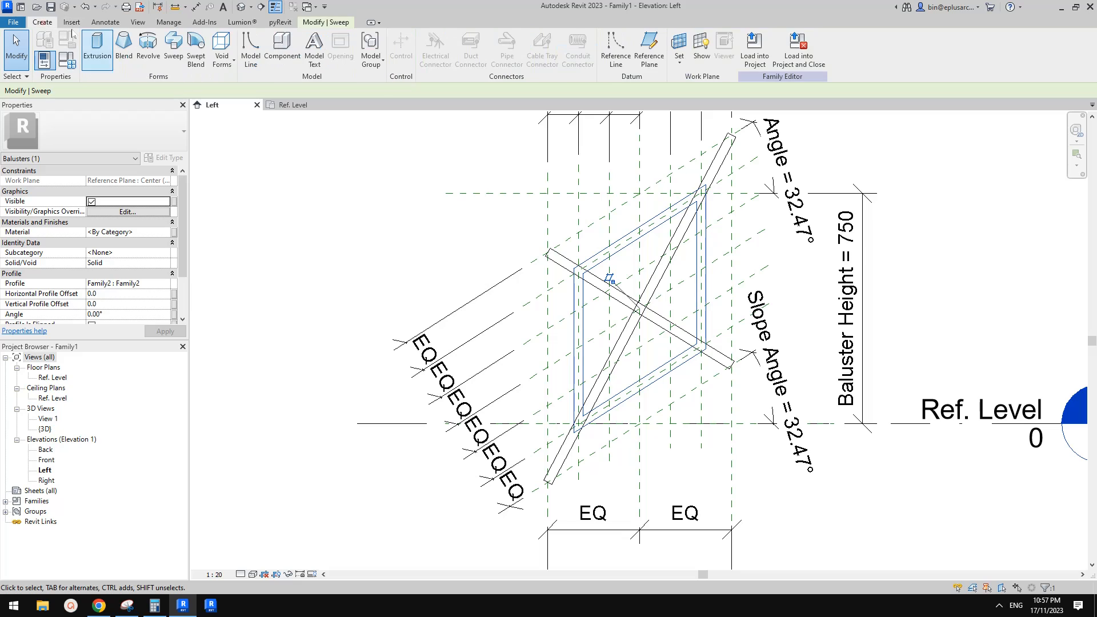
left_click(171, 48)
left_click(531, 40)
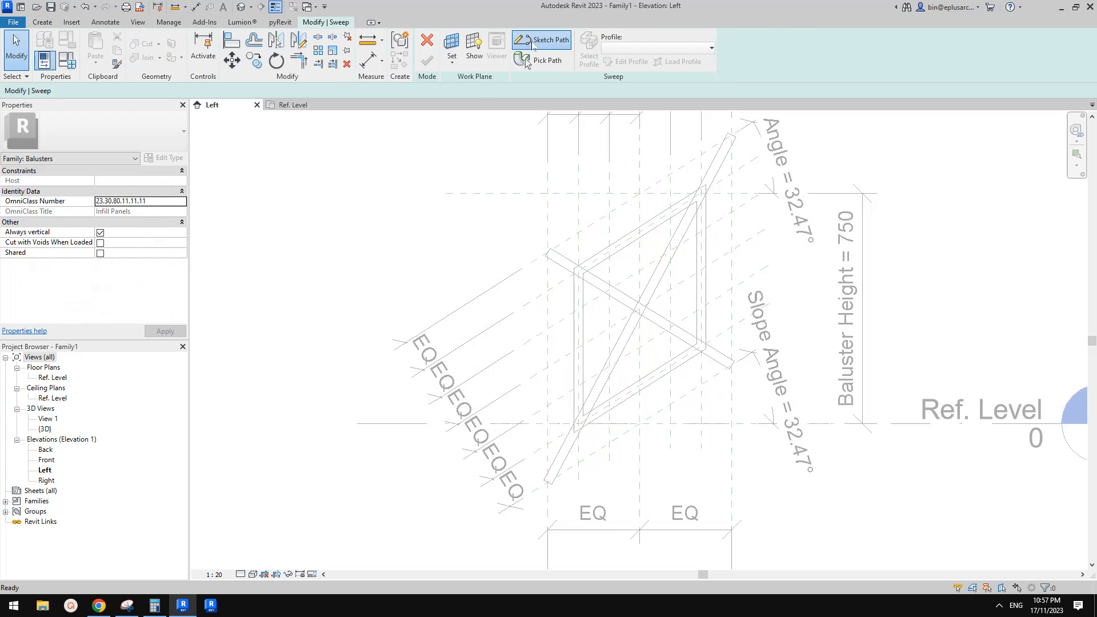
left_click(759, 286)
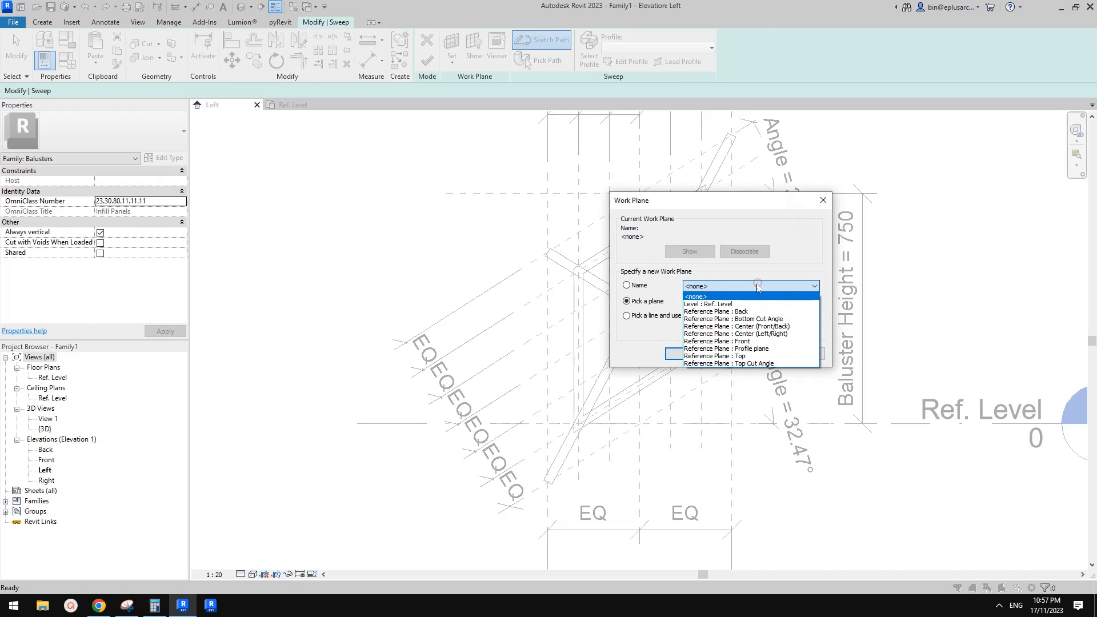
left_click(762, 333)
left_click(690, 354)
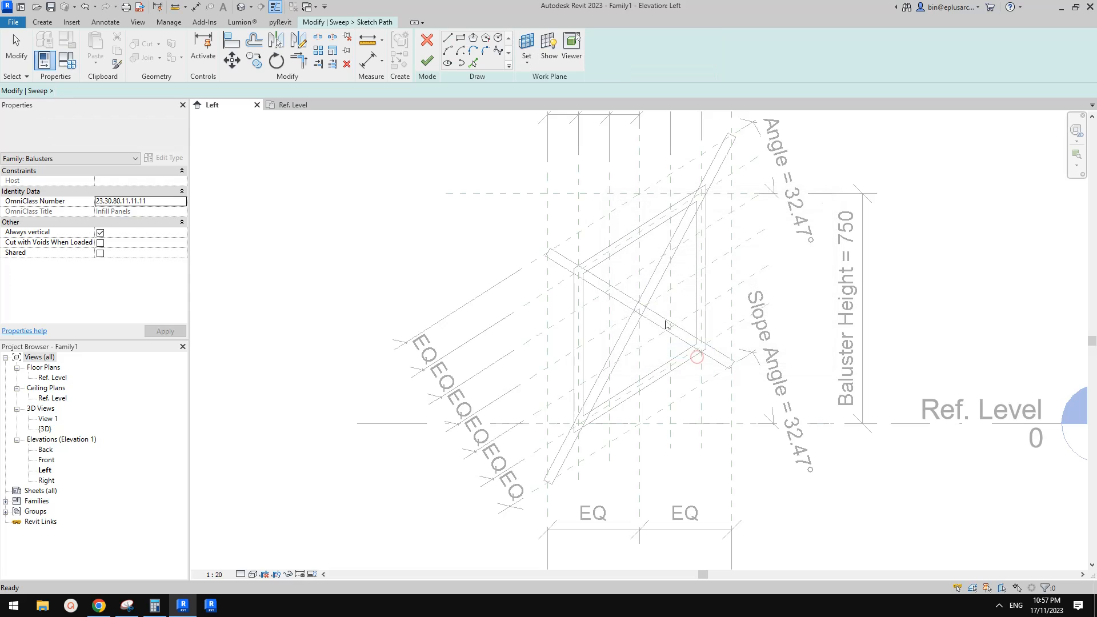
Pick locked path lines from the two vertical and two sloped reference planes immediately around the grid's centre planes.
left_click(474, 64)
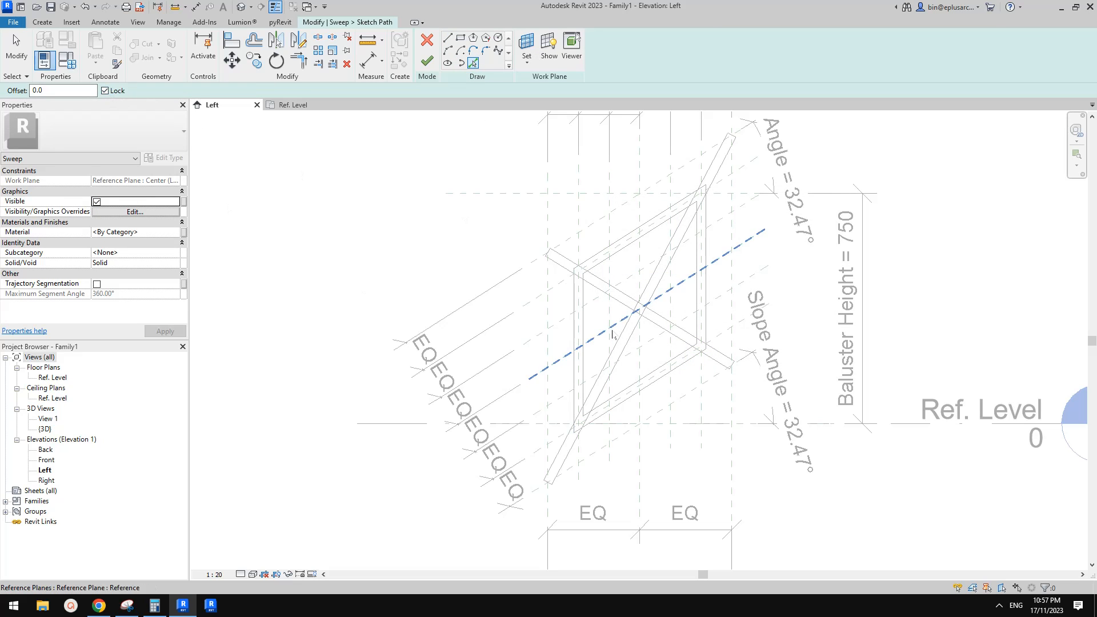
left_click(608, 312)
left_click(629, 277)
left_click(672, 301)
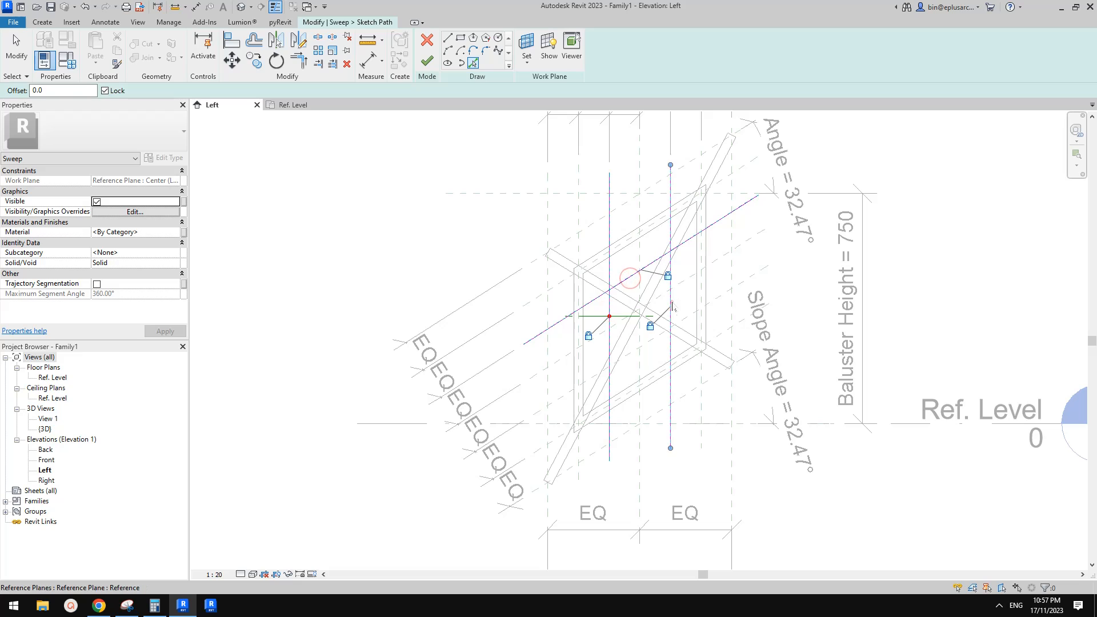
left_click(652, 342)
Trim the inner frame's four path lines at their corners into a closed parallelogram.
key("t")
key("r")
left_click(610, 350)
left_click(626, 354)
left_click(647, 343)
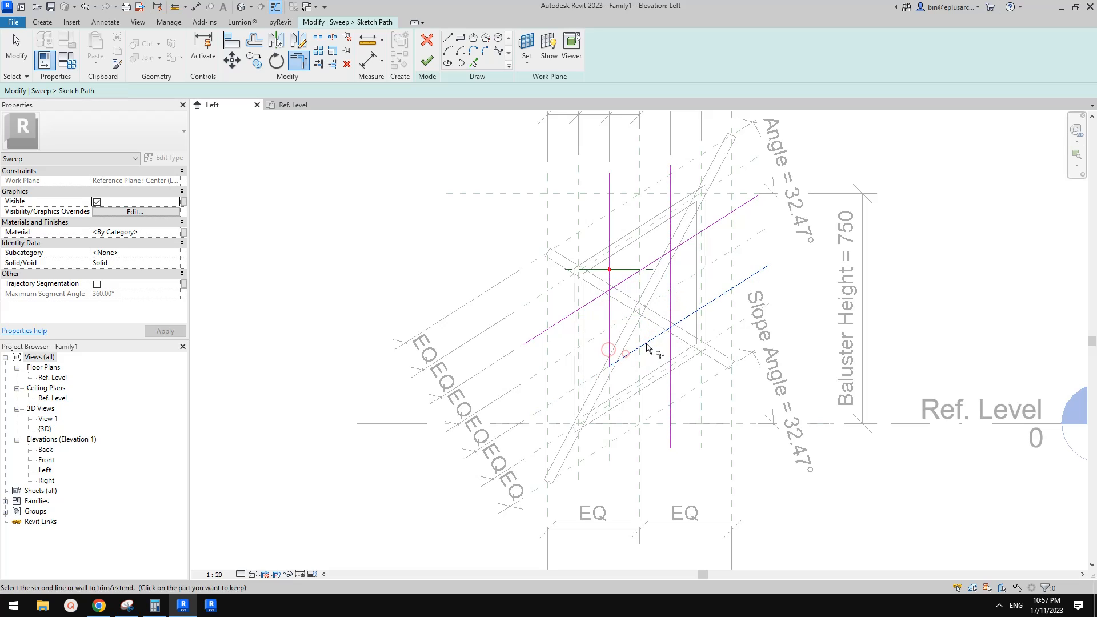
left_click(671, 307)
left_click(671, 297)
left_click(658, 260)
left_click(655, 260)
left_click(610, 304)
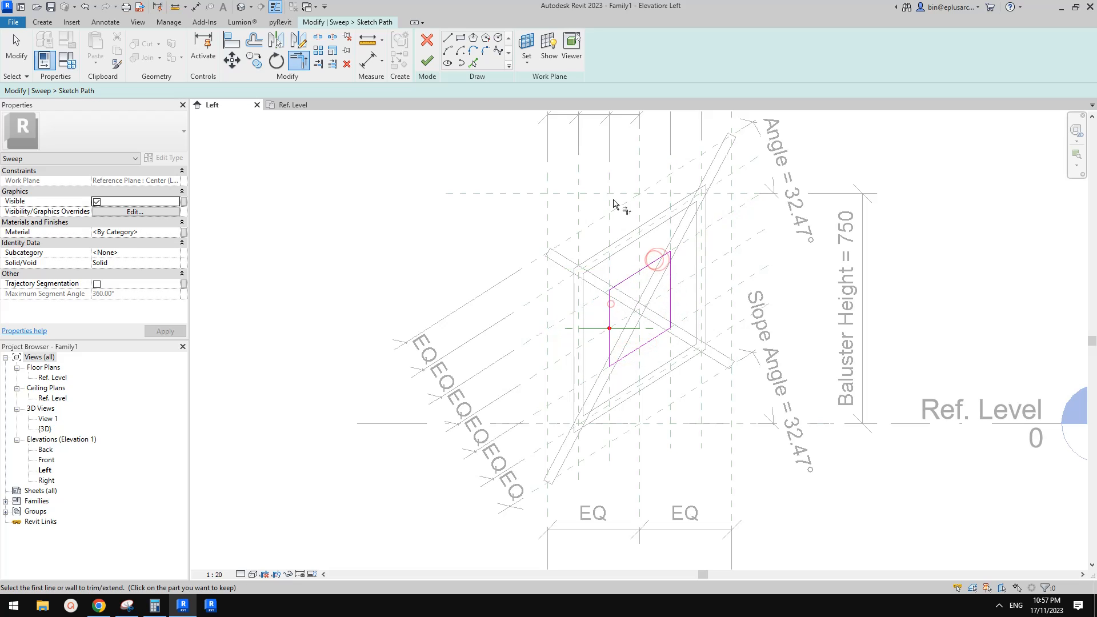
Finish the inner parallelogram path and sweep the Family2 profile around it to form the inner frame.
left_click(427, 61)
left_click(657, 48)
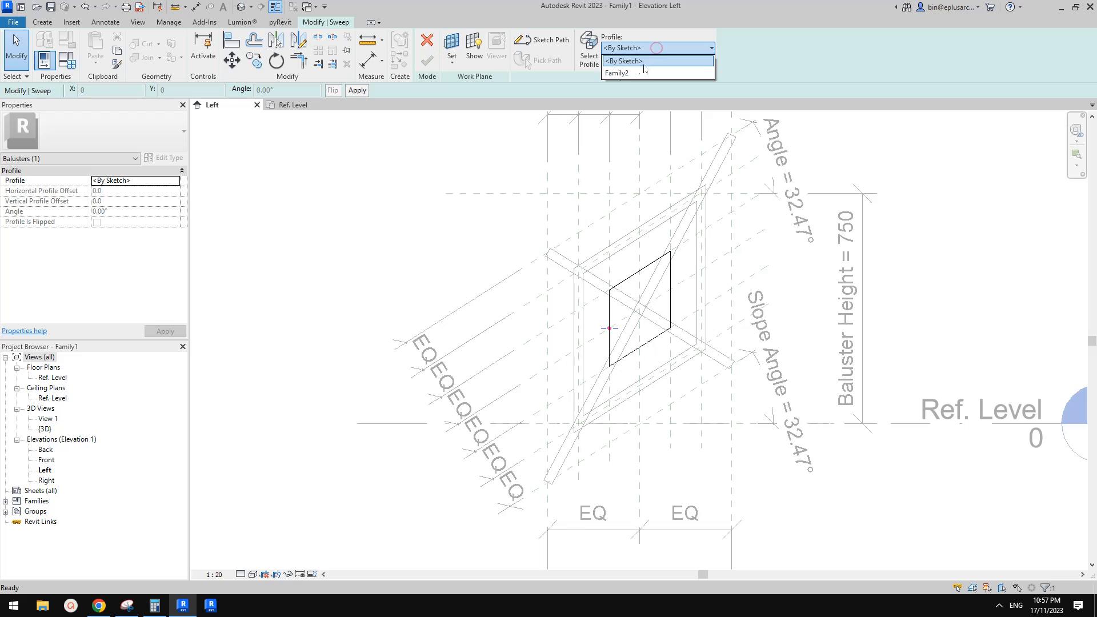
left_click(617, 71)
left_click(427, 59)
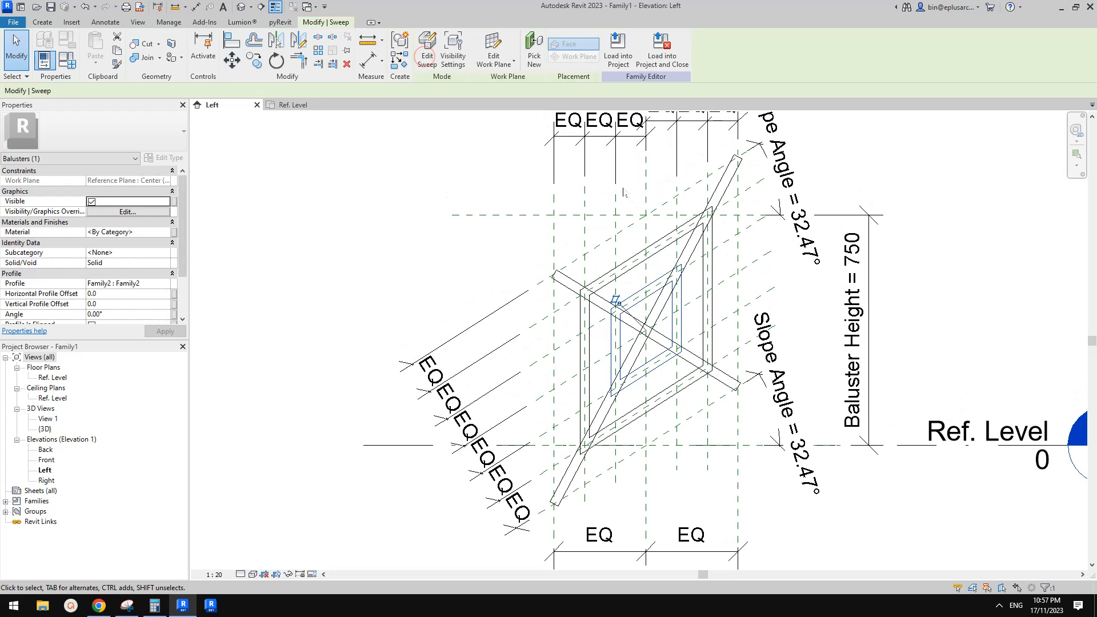
Join the outer and inner frames with the crossing diagonal bars in the 3D view.
left_click(241, 7)
middle_click_drag(606, 172, 572, 229, "shift")
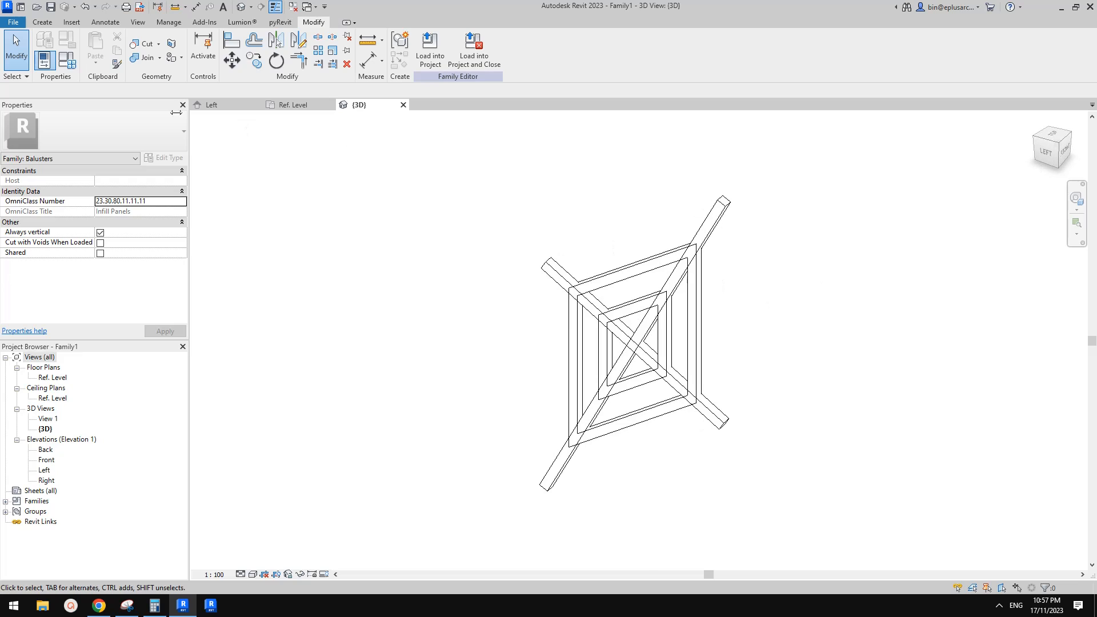
left_click(147, 58)
left_click(573, 293)
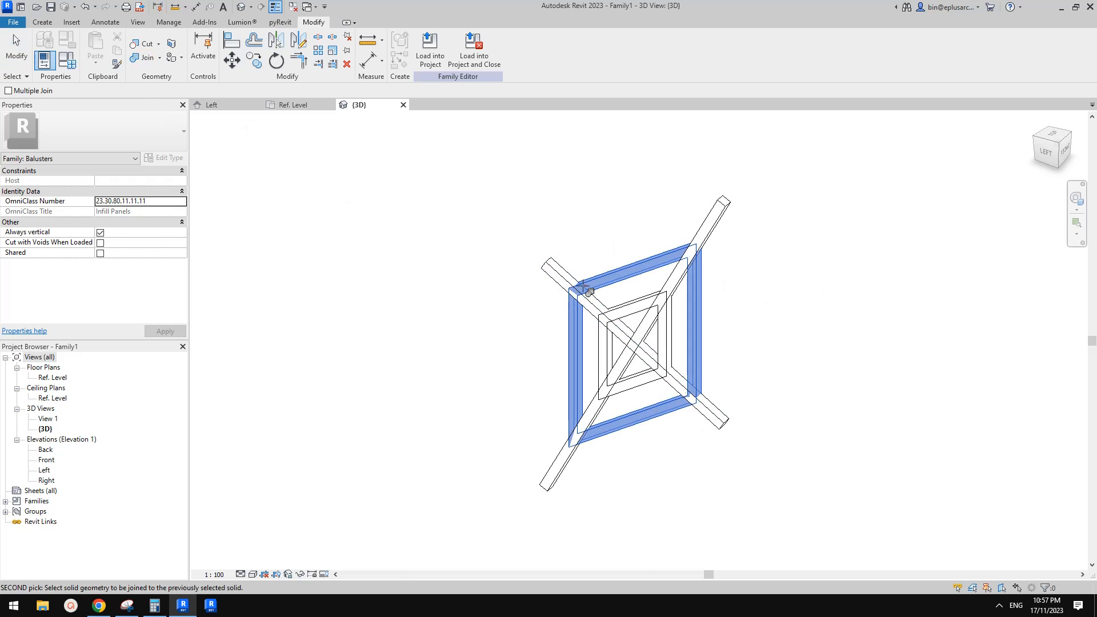
left_click(608, 303)
left_click(609, 303)
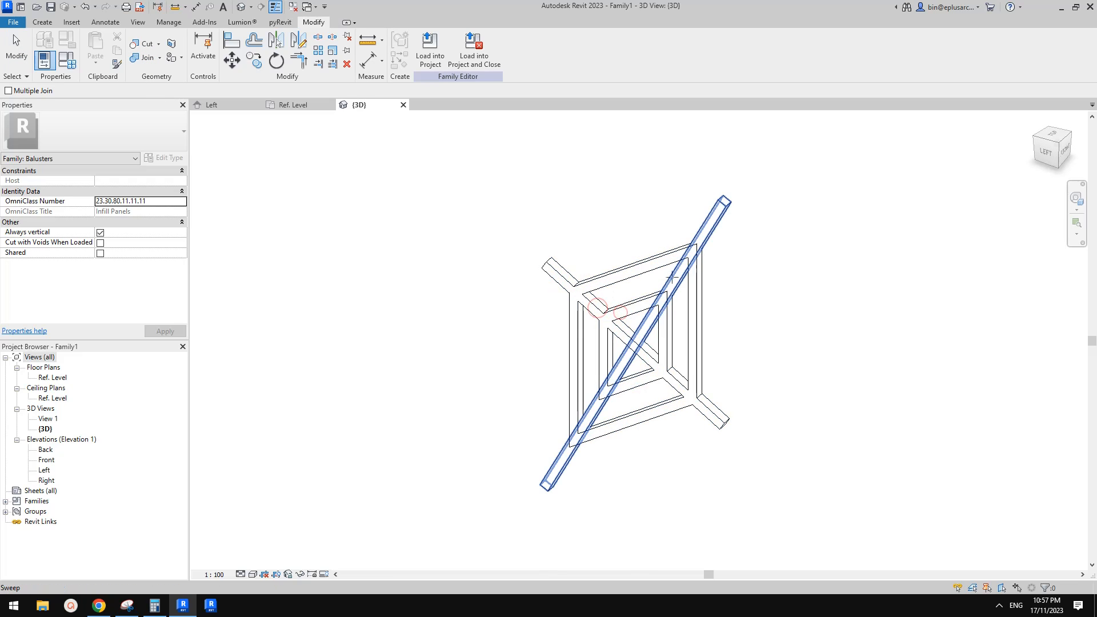
left_click(676, 298)
middle_click_drag(789, 340, 913, 337, "shift")
key("Escape")
middle_click_drag(640, 238, 668, 247)
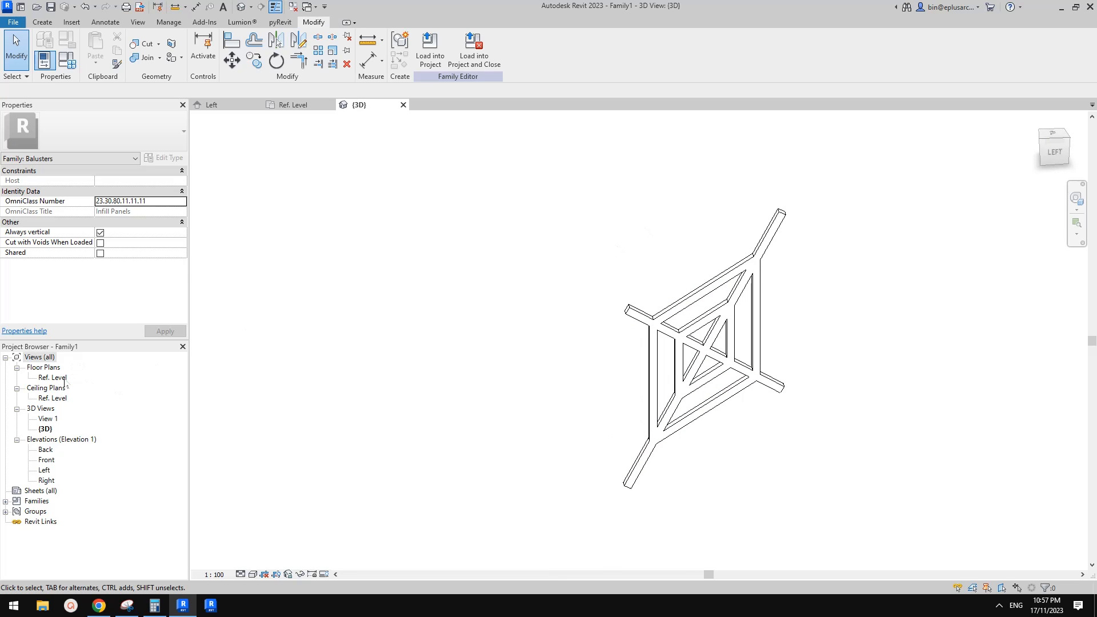
Review the baluster family's type parameters and try to load the family into the open profile family Family2.
left_click(67, 60)
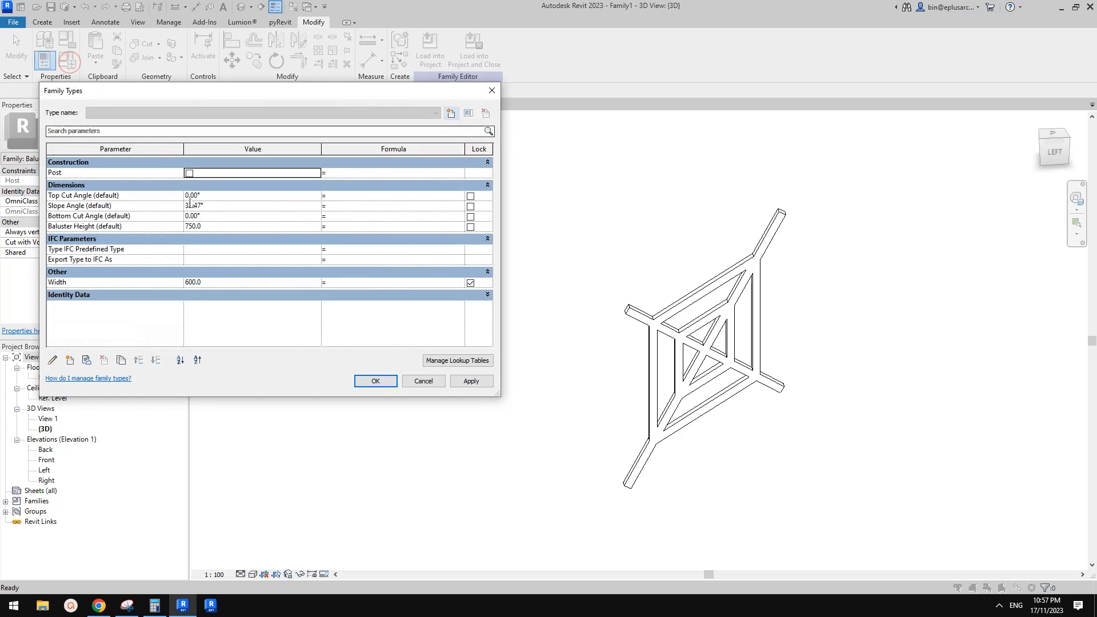
left_click(492, 91)
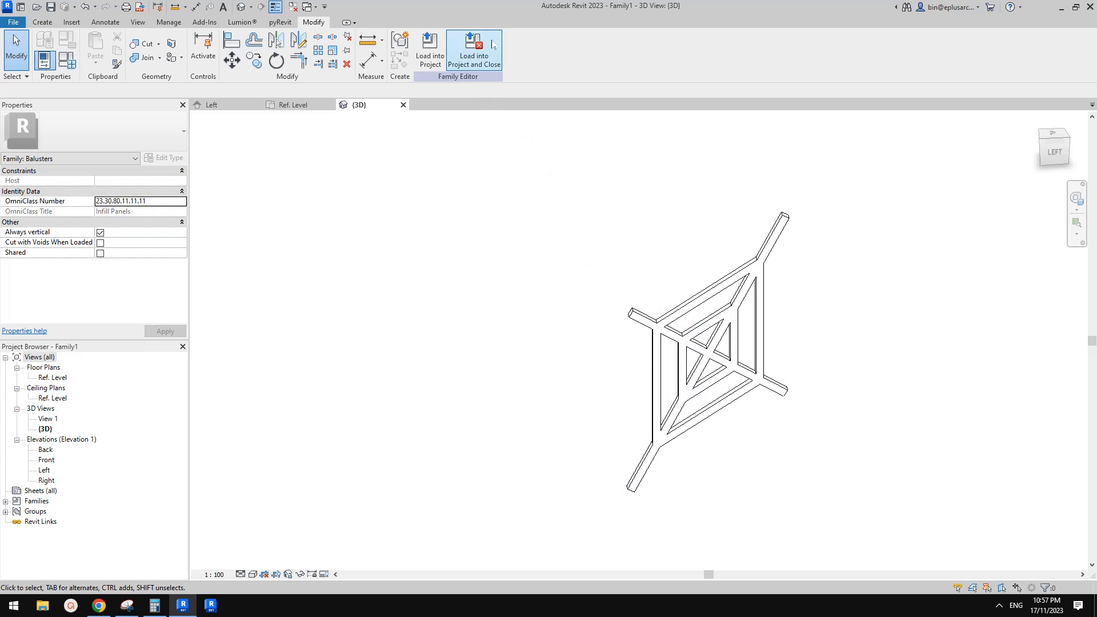
left_click(435, 50)
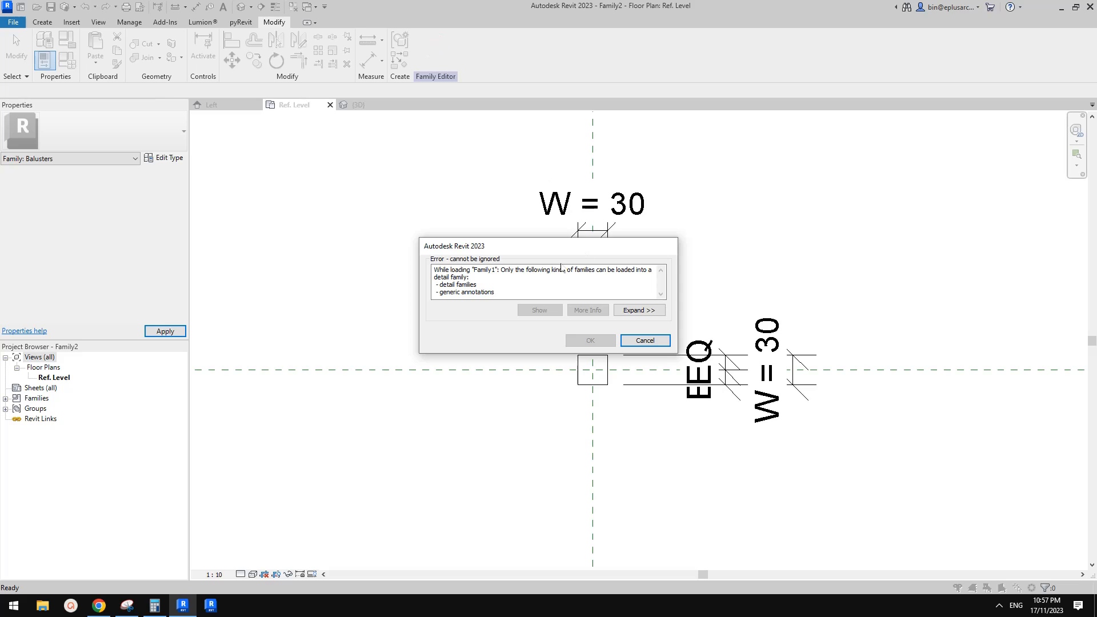
key("Escape")
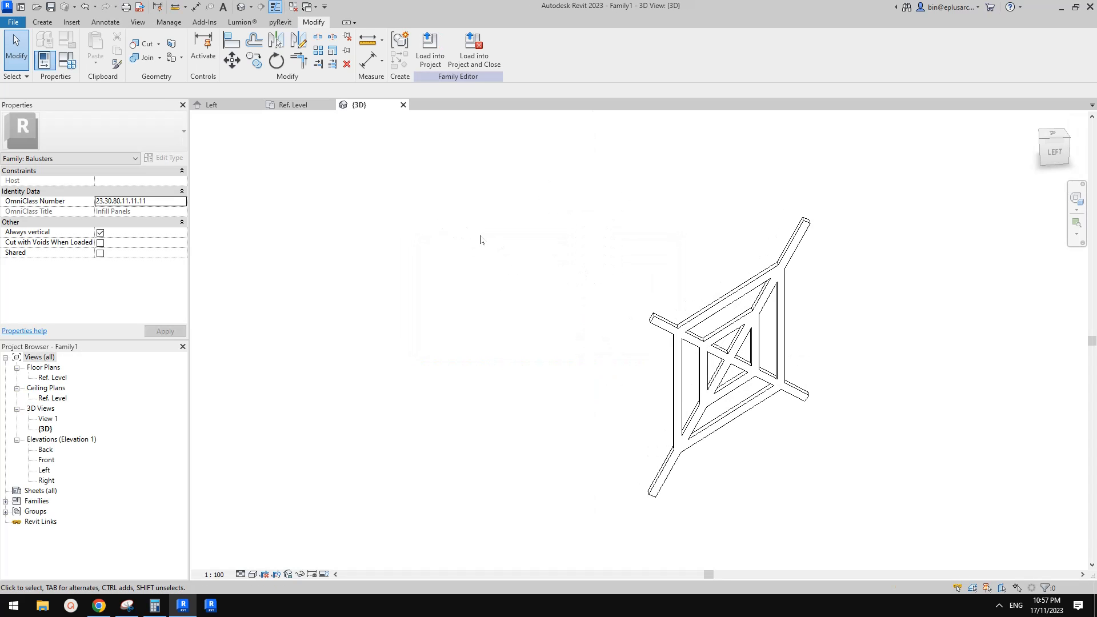
Close the inactive views and create a new project from the Architectural Template.
left_click(293, 6)
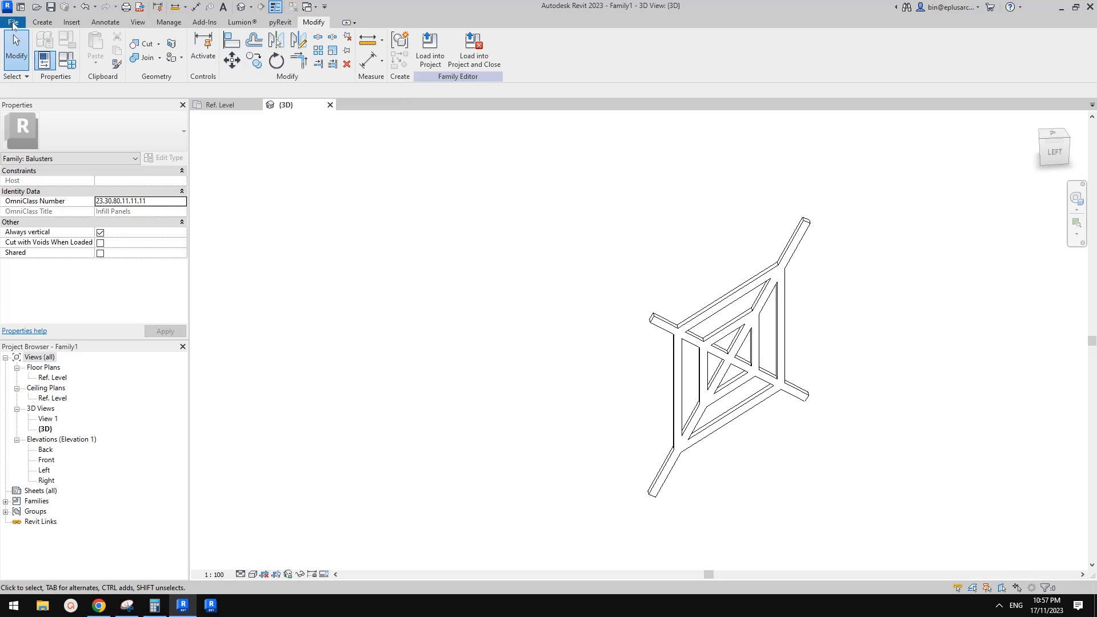
left_click(14, 24)
left_click(71, 65)
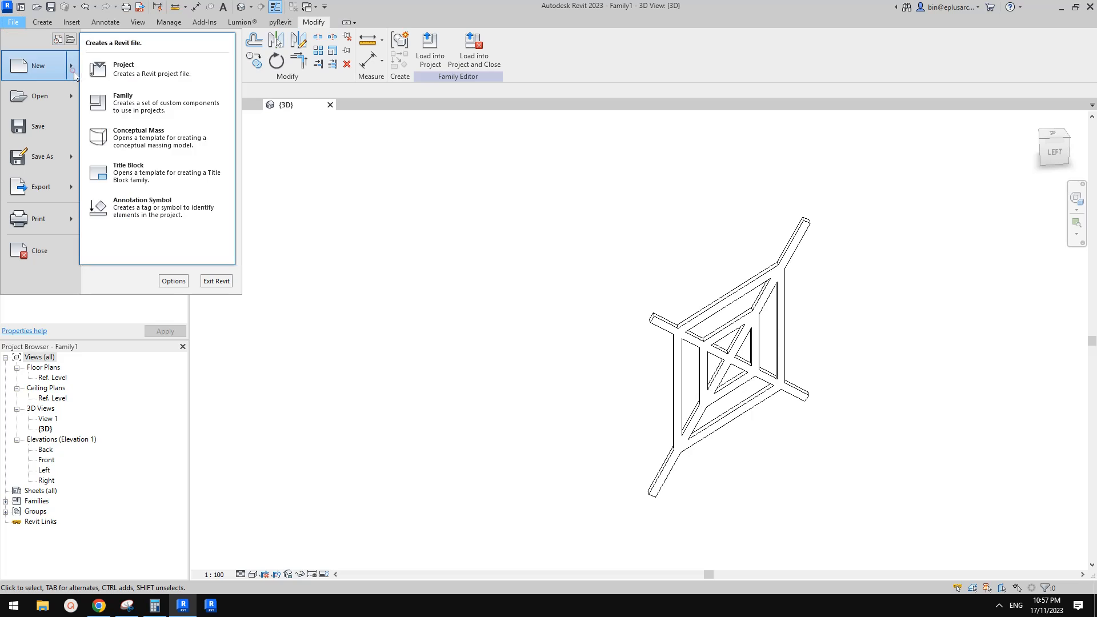
left_click(125, 78)
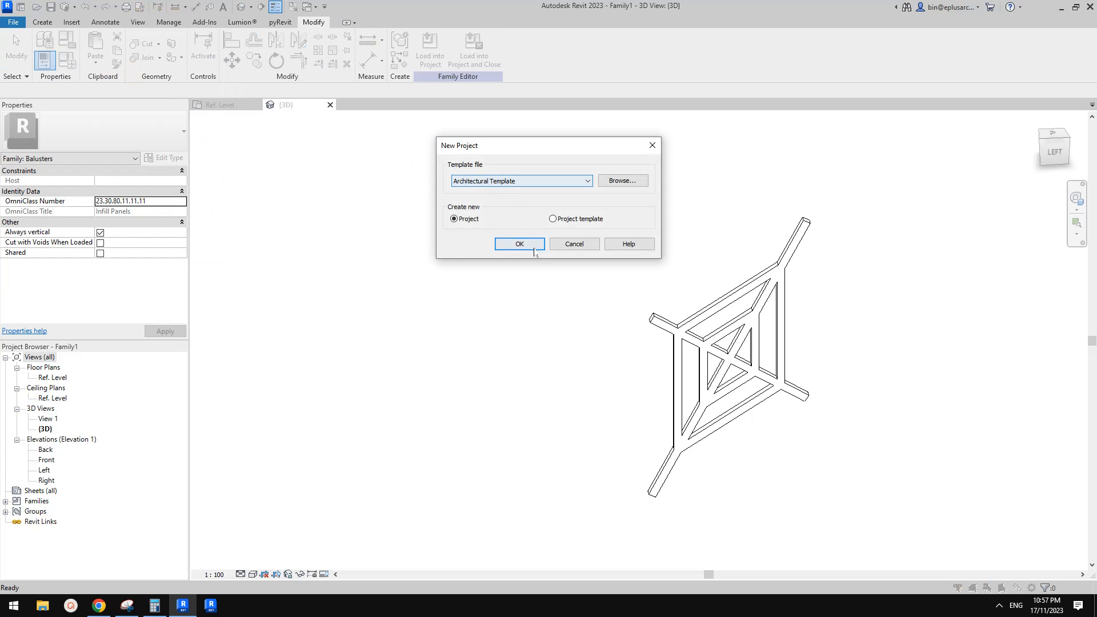
left_click(535, 248)
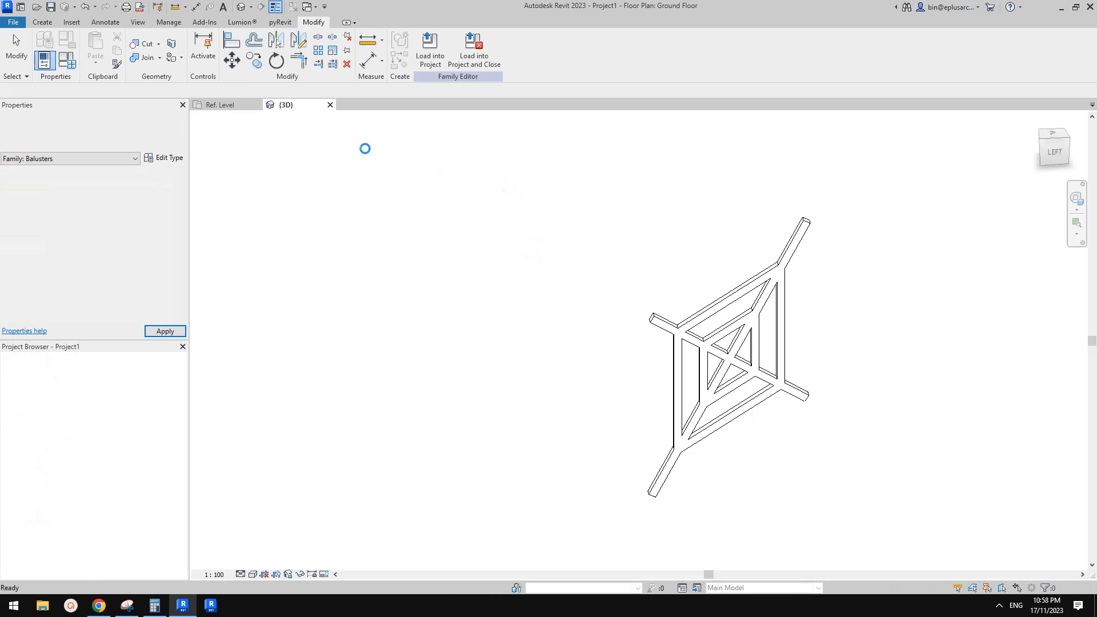
Load the baluster panel family Family1 into Project1 only, leaving out Family2, and skip placing an instance.
left_click(286, 105)
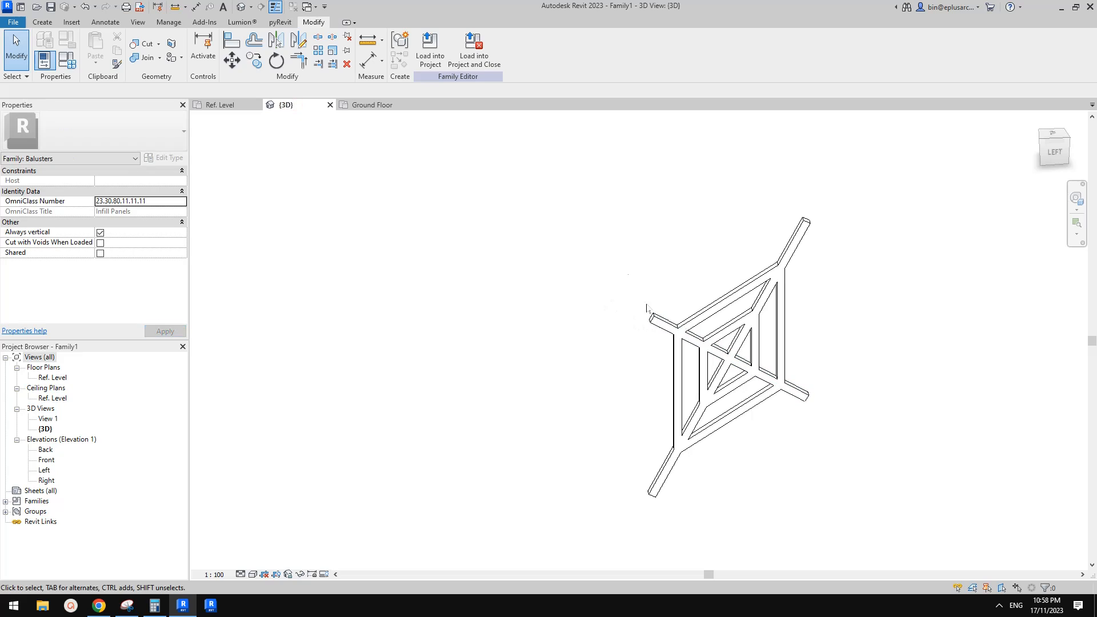
left_click(432, 55)
left_click(475, 242)
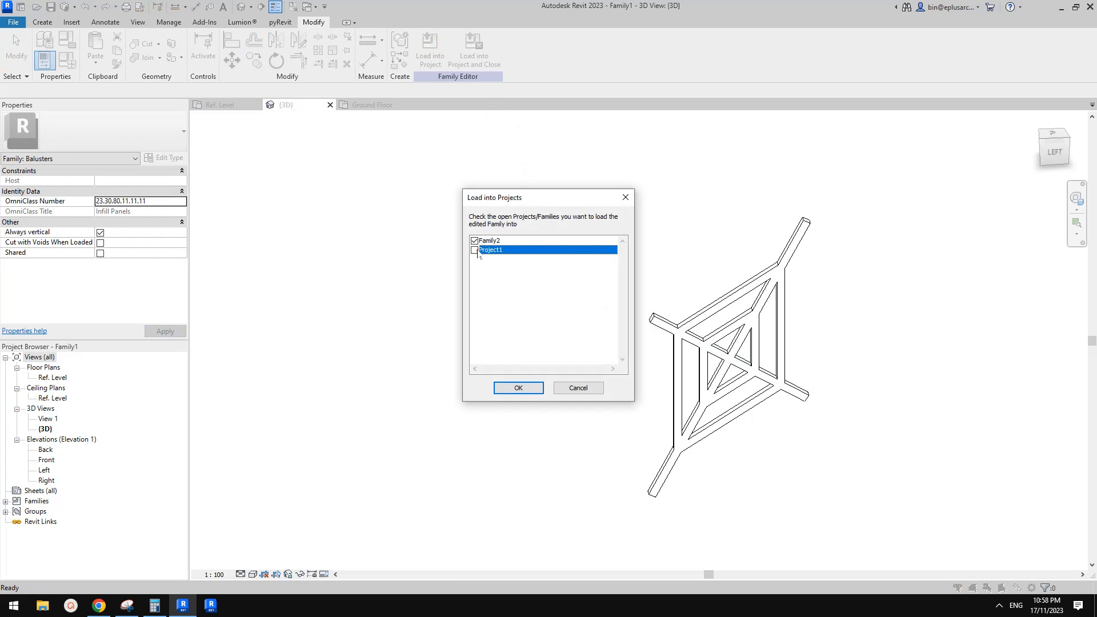
left_click(475, 251)
left_click(518, 388)
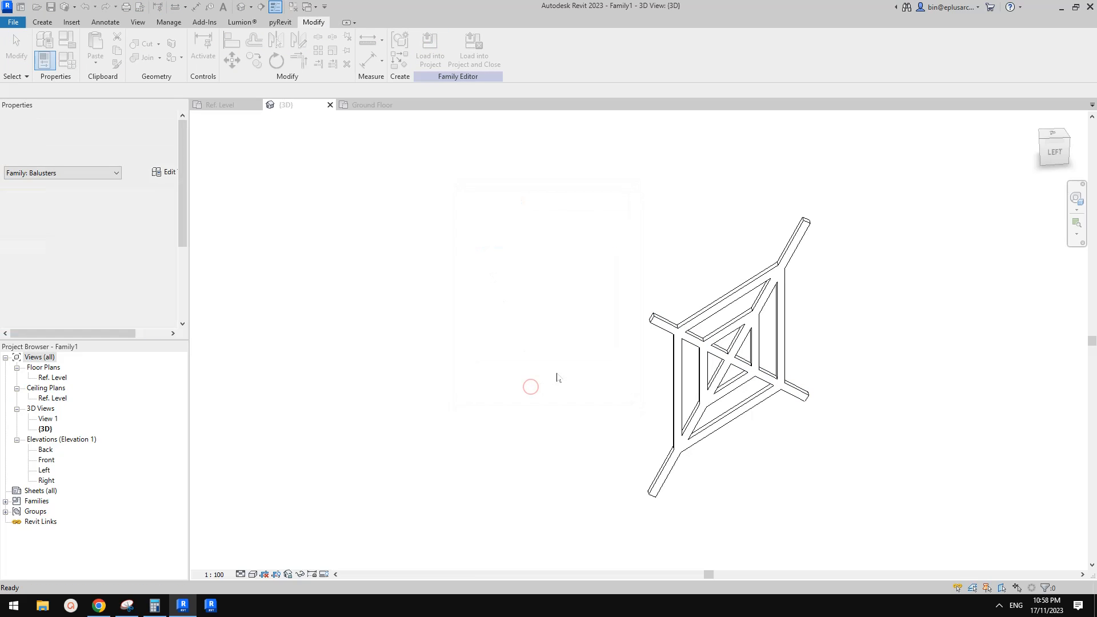
key("Escape")
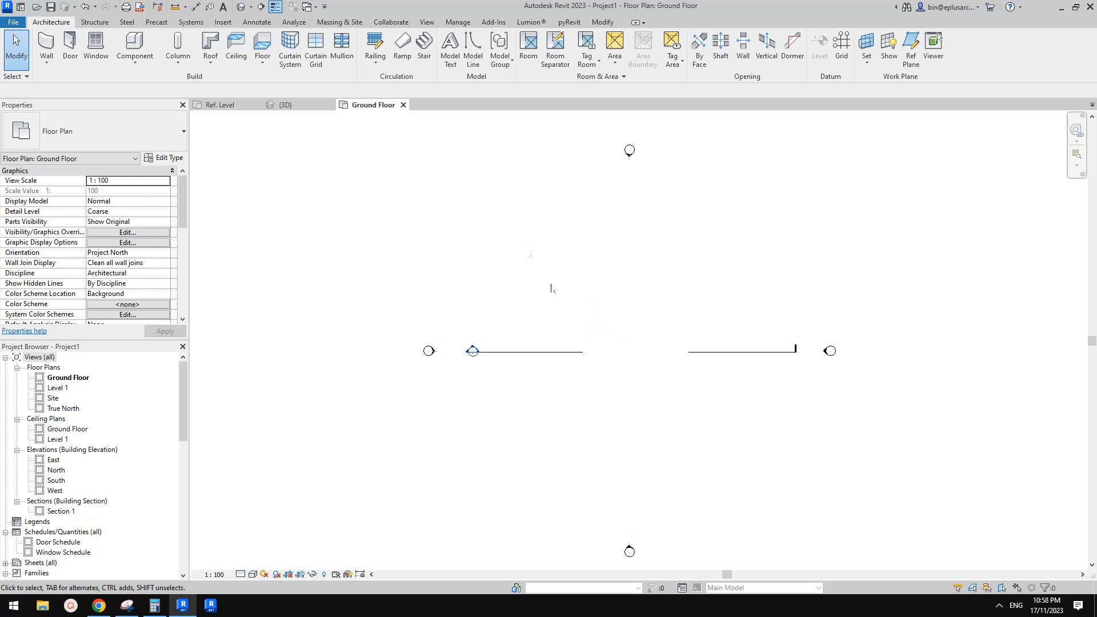
Sketch a straight horizontal railing path 5000 mm long on the Ground Floor plan and finish the railing.
left_click(376, 46)
left_click(613, 299)
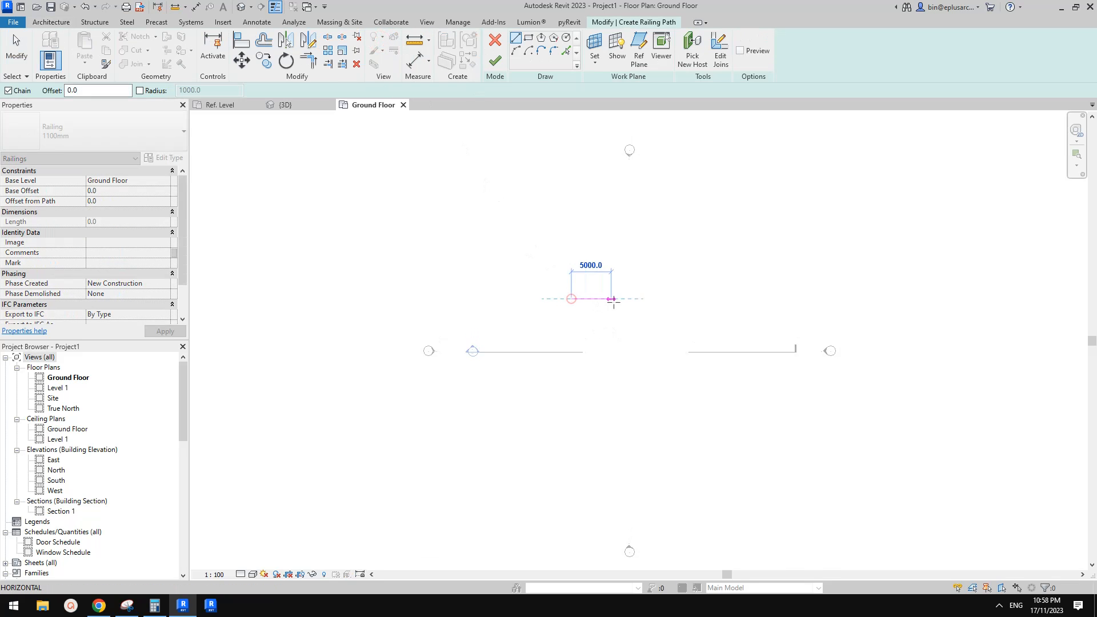
left_click(495, 60)
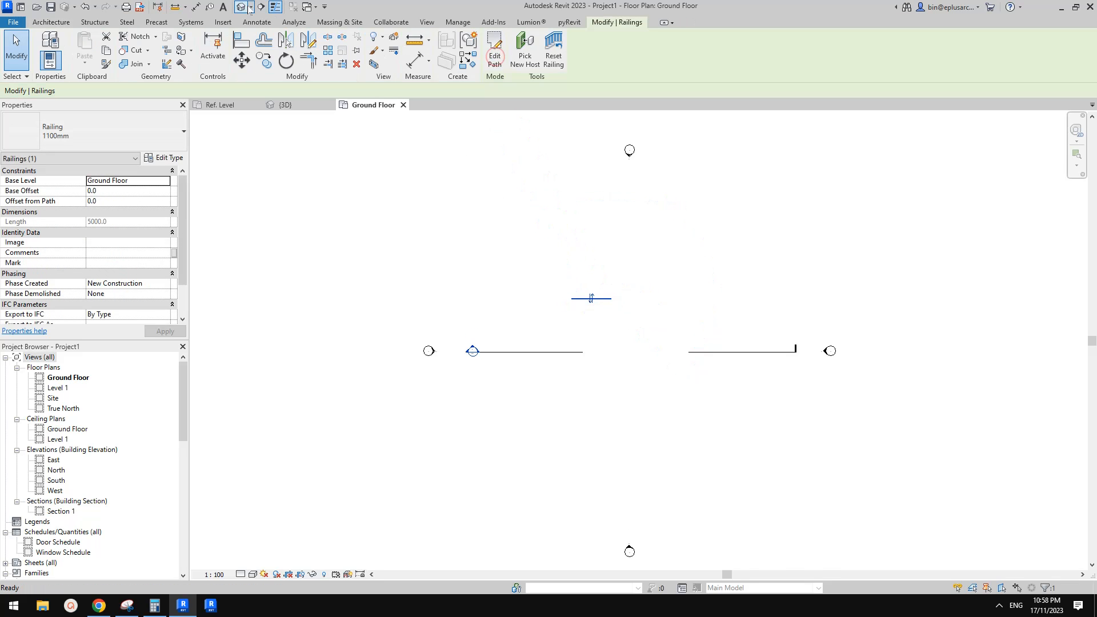
Duplicate the railing's 1100mm type under the name NEW while viewing the railing in 3D.
left_click(242, 8)
scroll(669, 303, "up", 6)
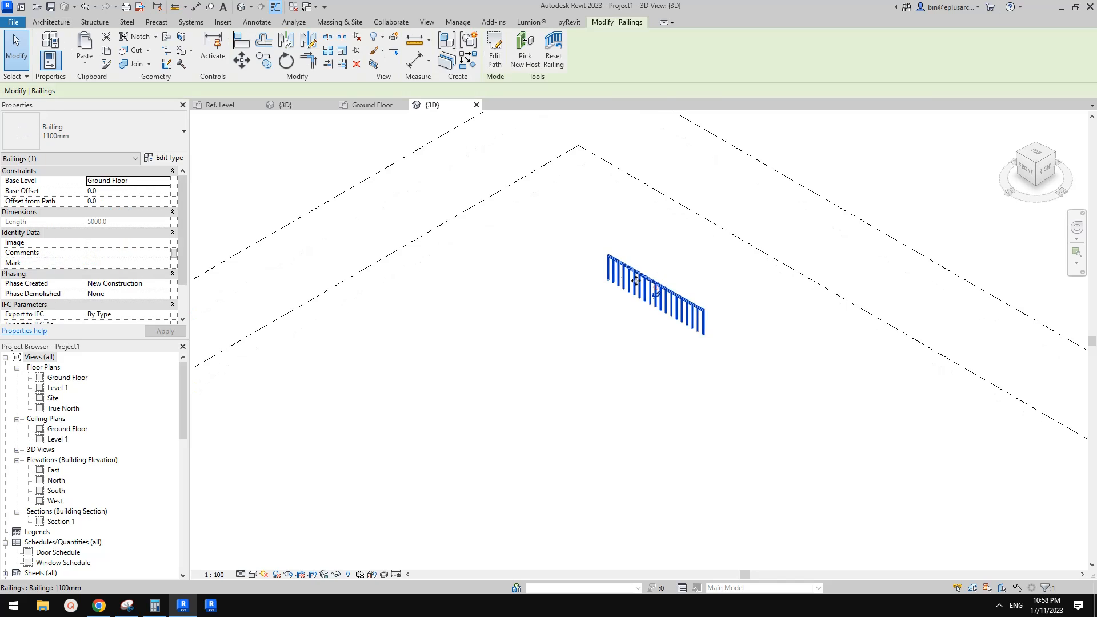
middle_click_drag(787, 298, 634, 309, "shift")
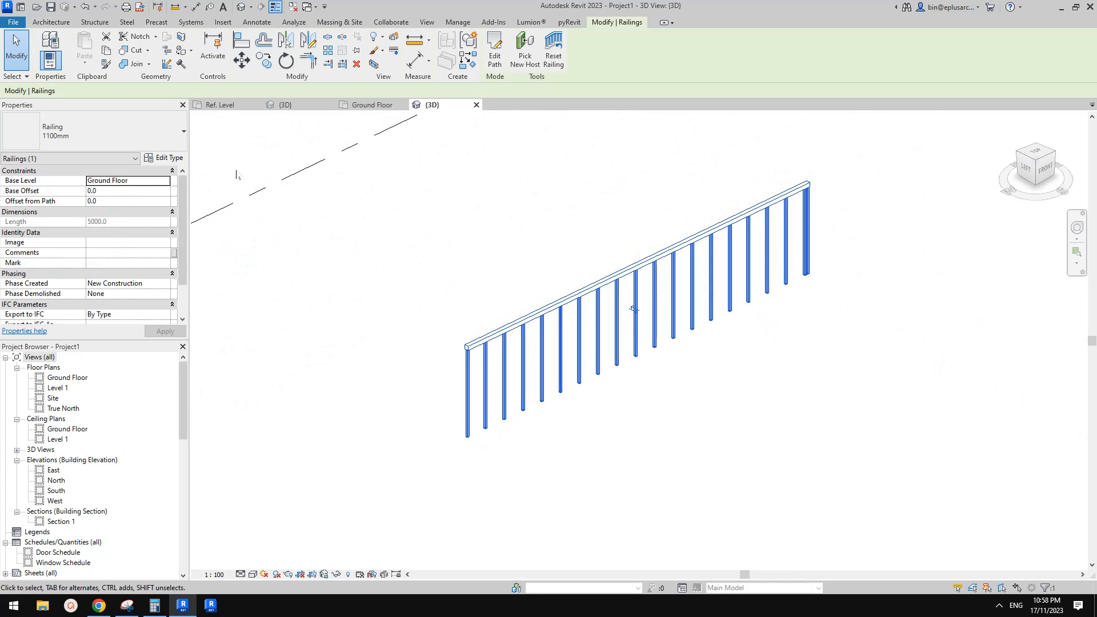
left_click(172, 159)
left_click(504, 187)
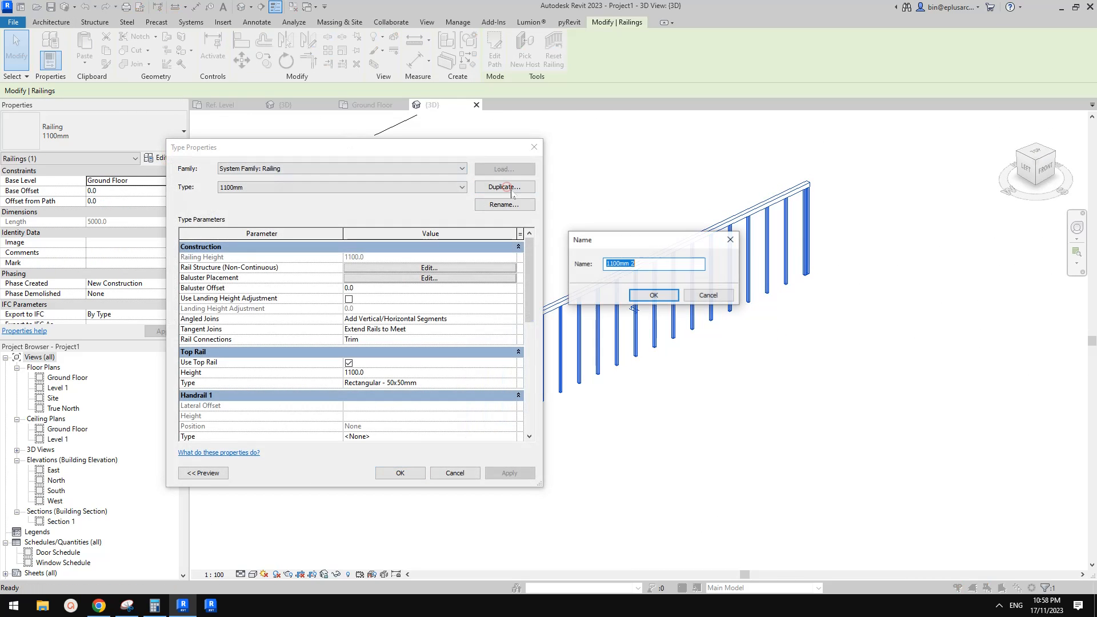
type("NEW")
key("Return")
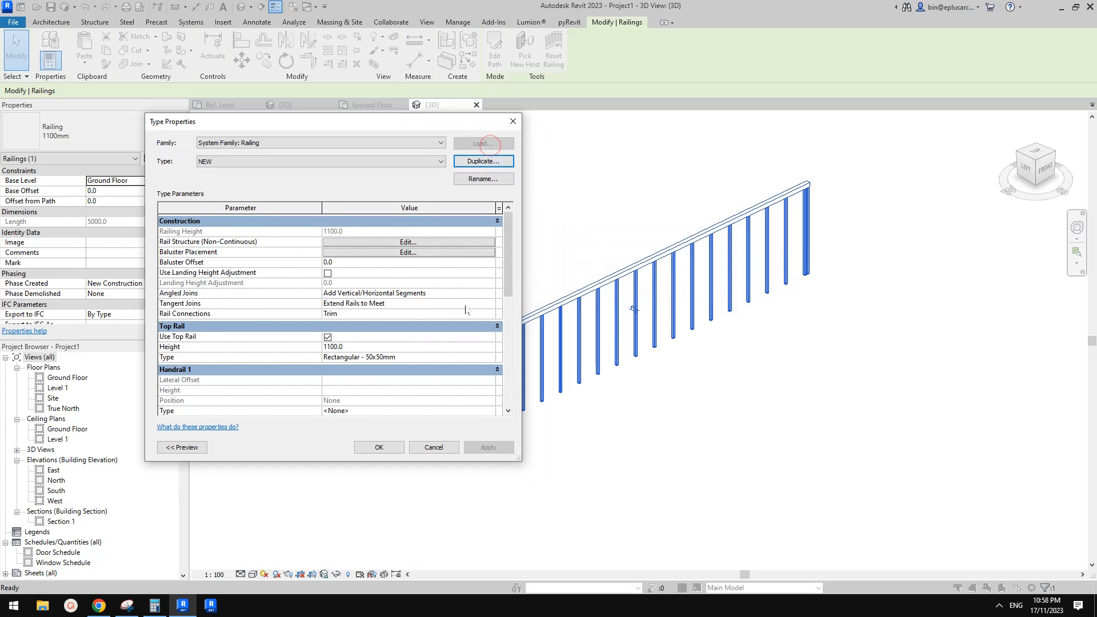
Check the marked-up railing reference image in Snipping Tool, and return to Revit to apply the NEW type to the railing.
left_click(127, 605)
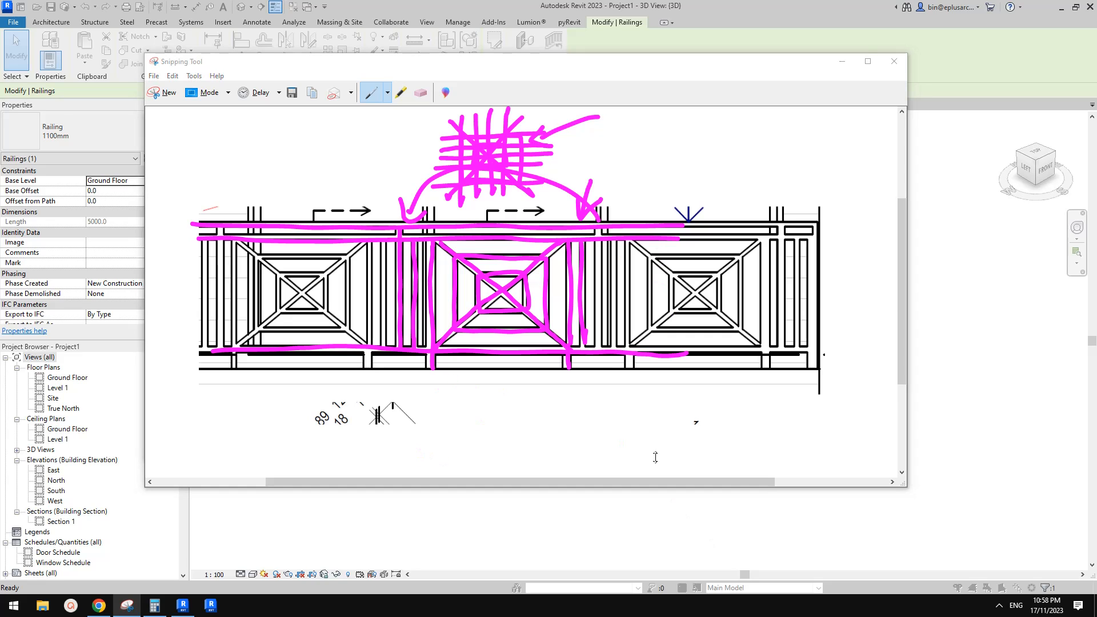
left_click(955, 108)
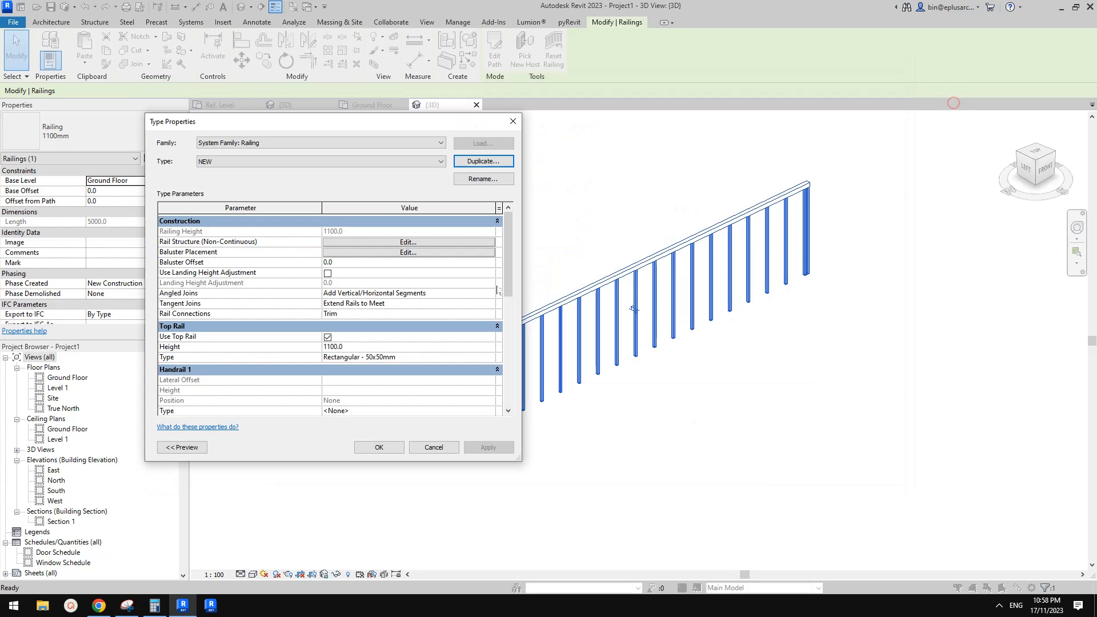
left_click(410, 245)
left_click(385, 447)
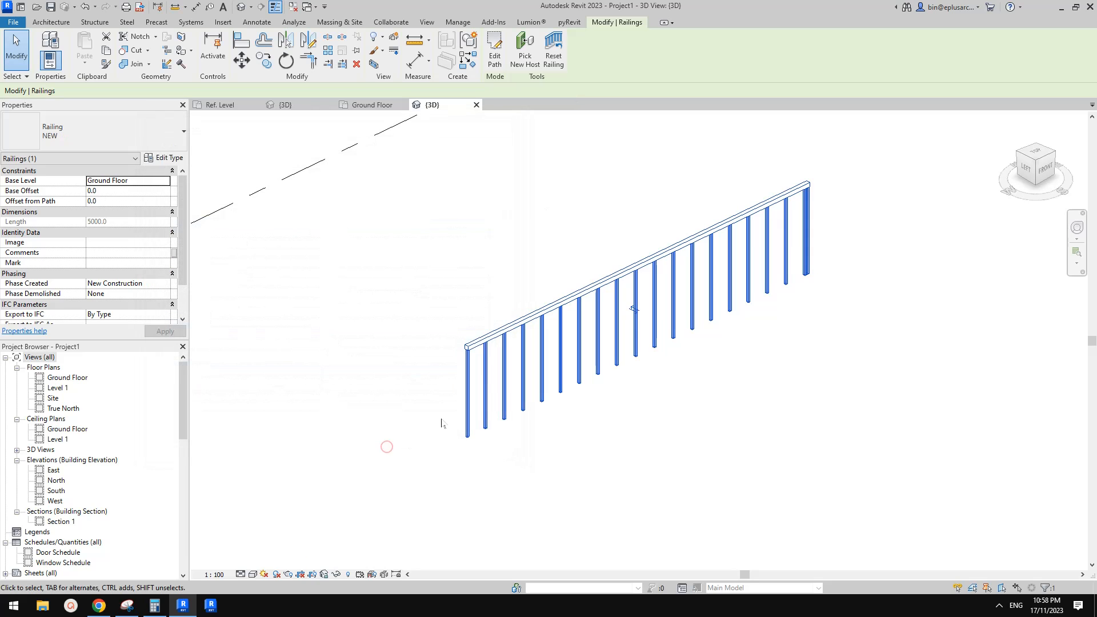
Duplicate the 50 x 50mm type of the M_Rectangular Handrail profile family under the name 30X30.
left_click_drag(185, 423, 178, 502)
scroll(63, 501, "down", 2)
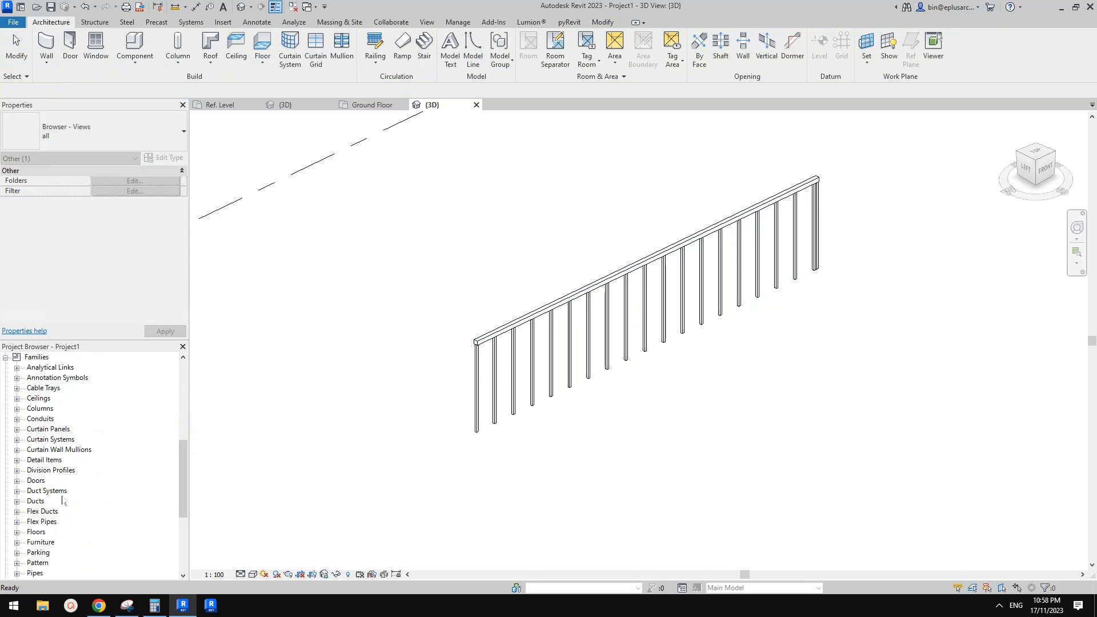
scroll(63, 501, "down", 3)
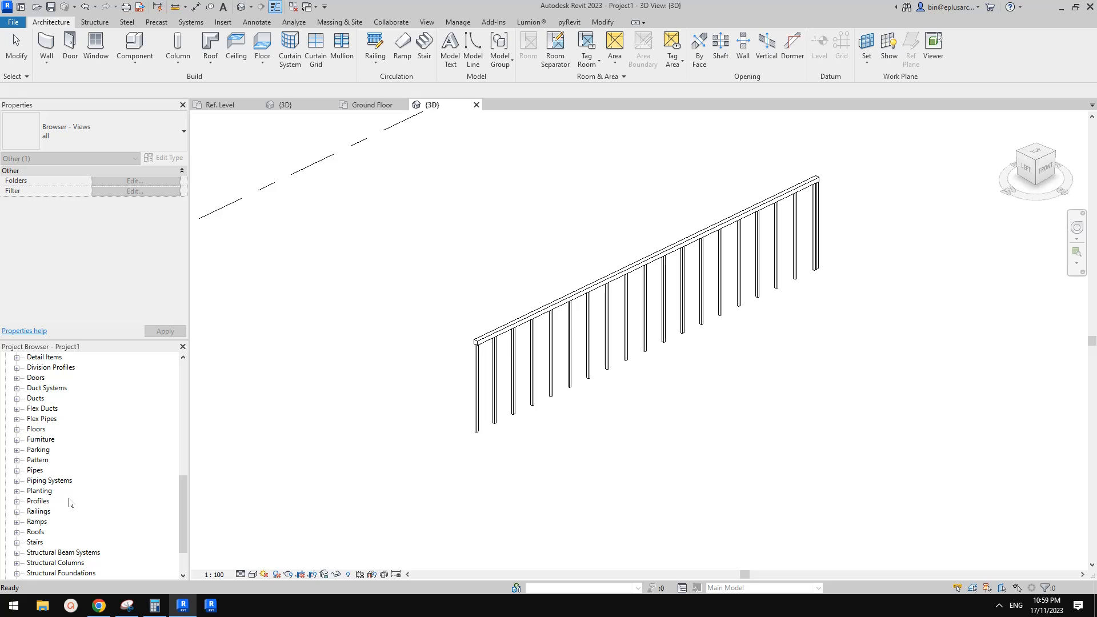
left_click(37, 502)
left_click(16, 501)
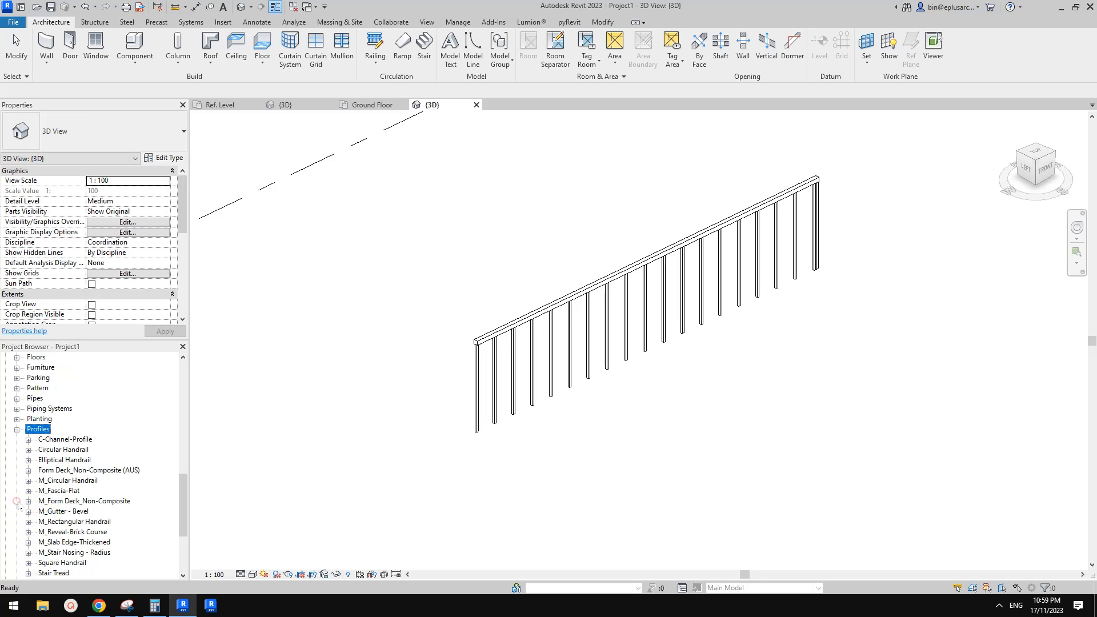
scroll(81, 482, "down", 1)
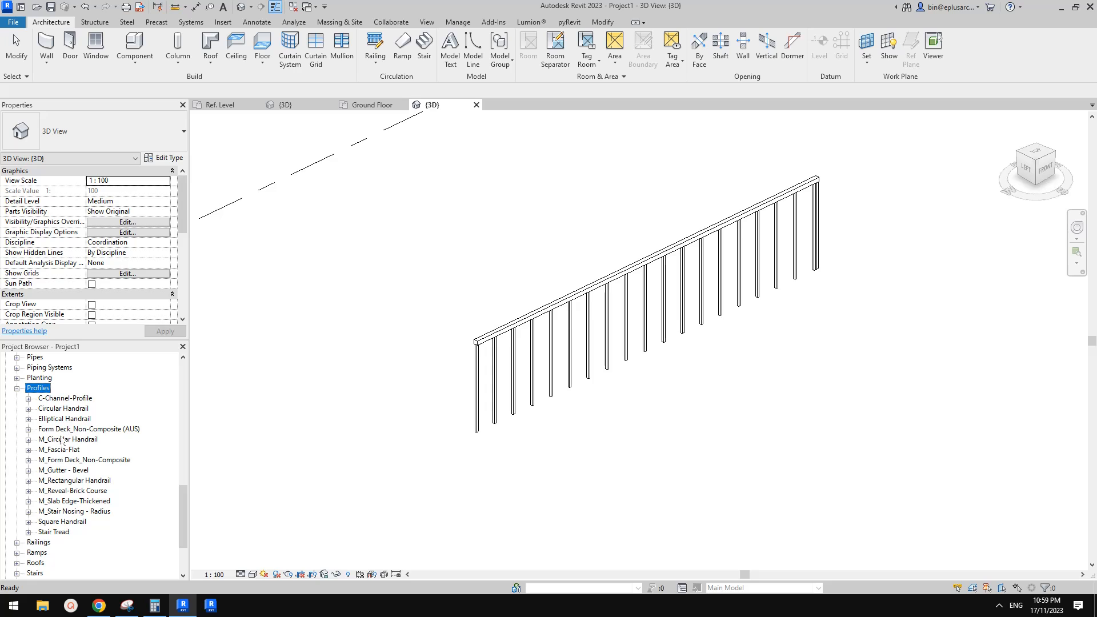
left_click(70, 482)
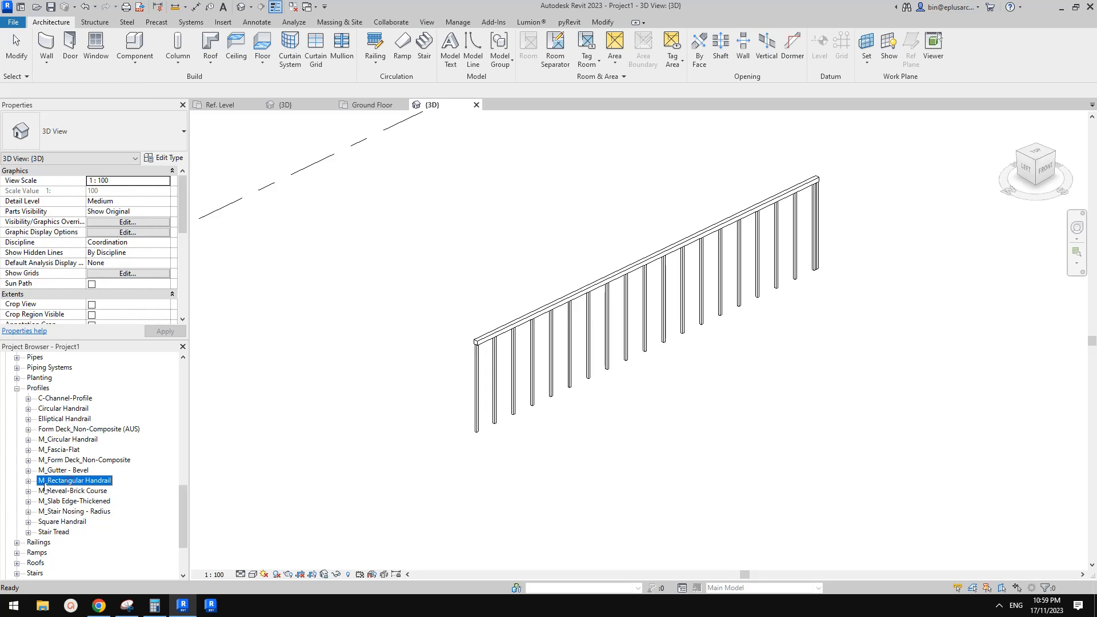
left_click(28, 481)
left_click(67, 491)
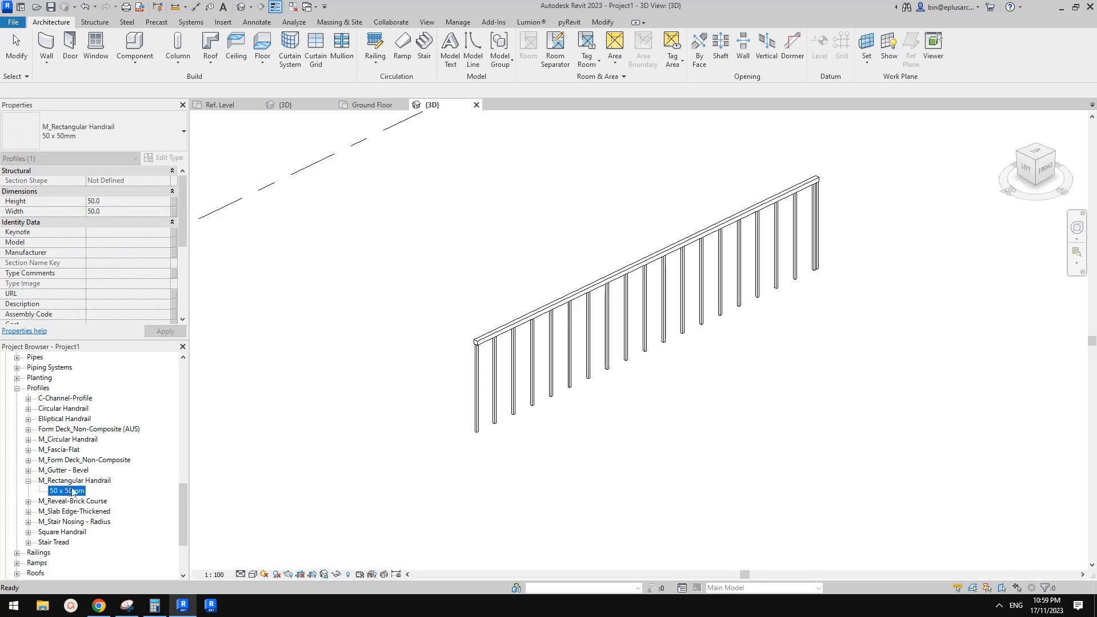
right_click(67, 491)
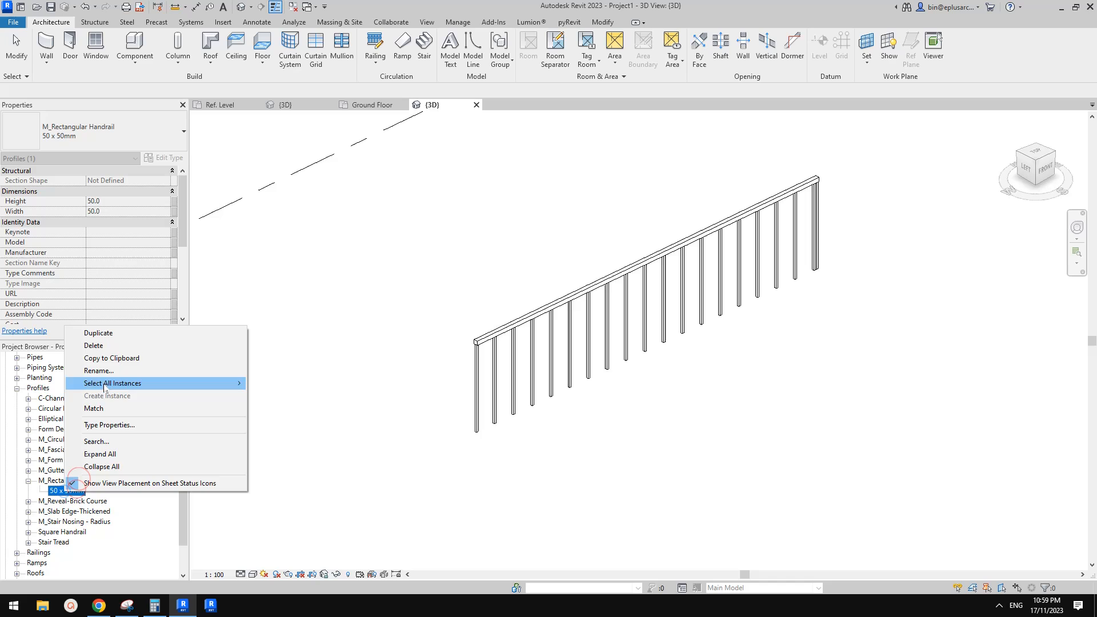
left_click(111, 334)
type("30X30")
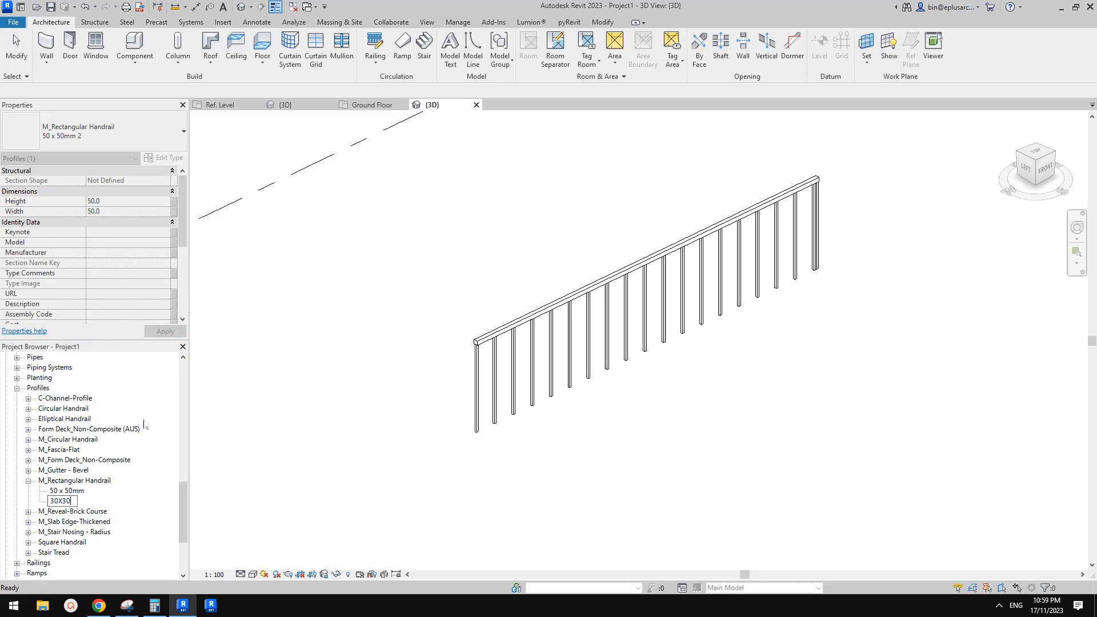
key("Return")
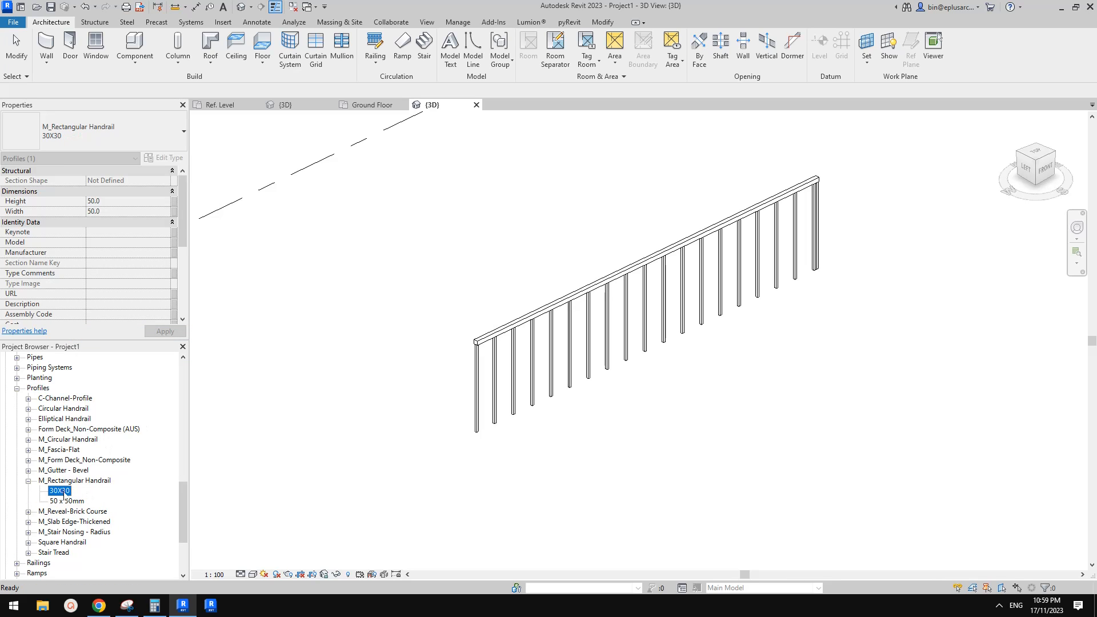
Set the height and width of the 30X30 handrail profile type to 30 mm each.
double_click(64, 494)
left_click(356, 254)
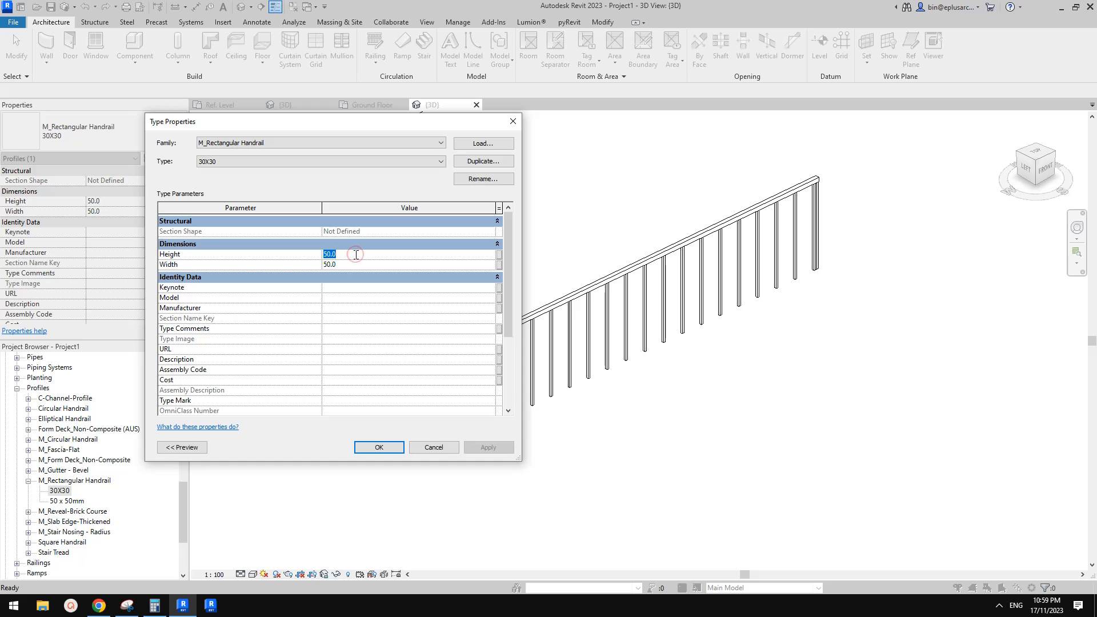
type("30")
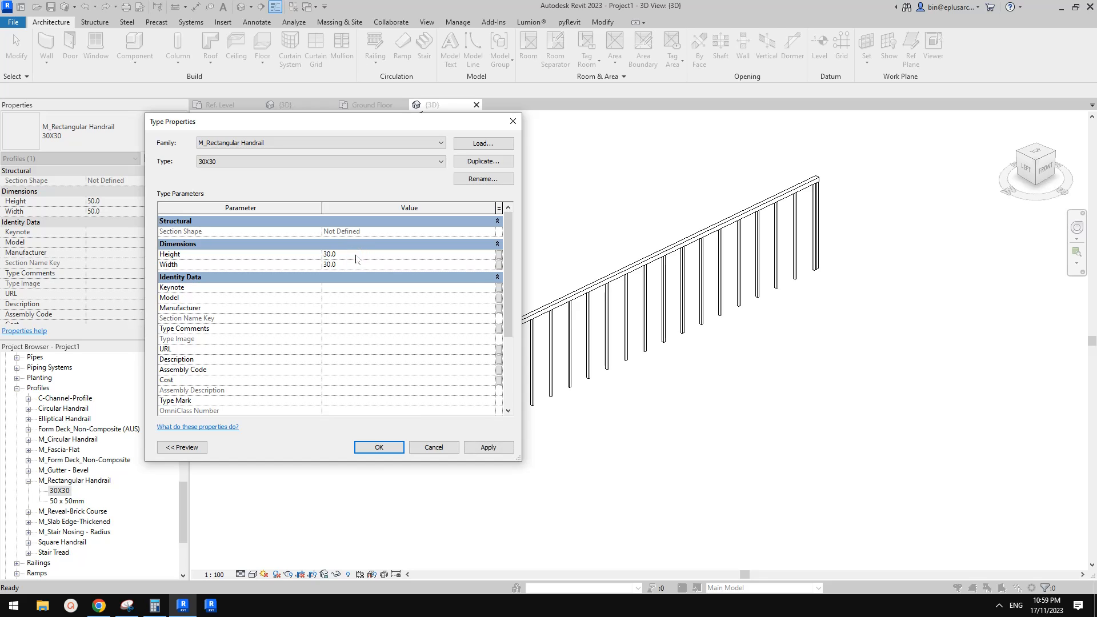
left_click(362, 452)
left_click(377, 437)
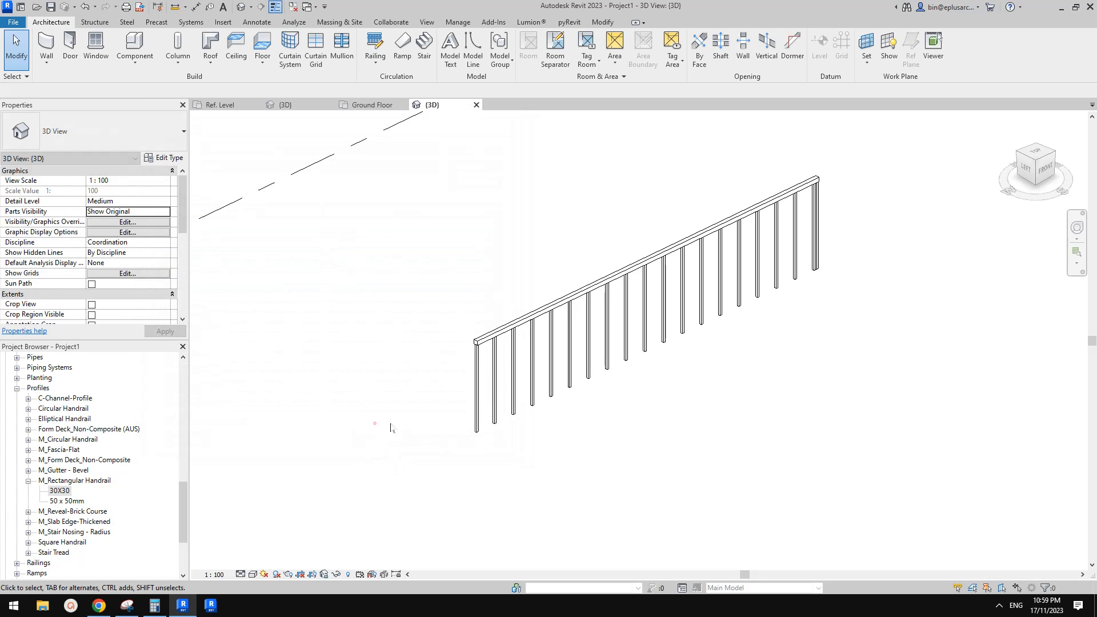
Duplicate the NEW railing's Rectangular - 50x50mm top rail type under the name 30X30.
left_click(532, 329)
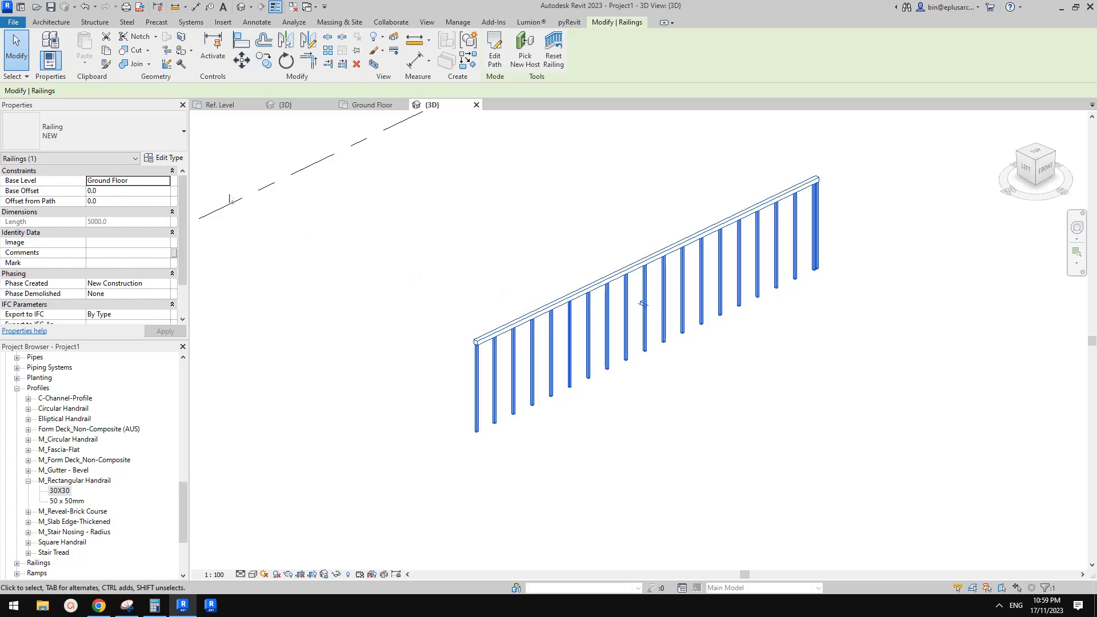
left_click(172, 158)
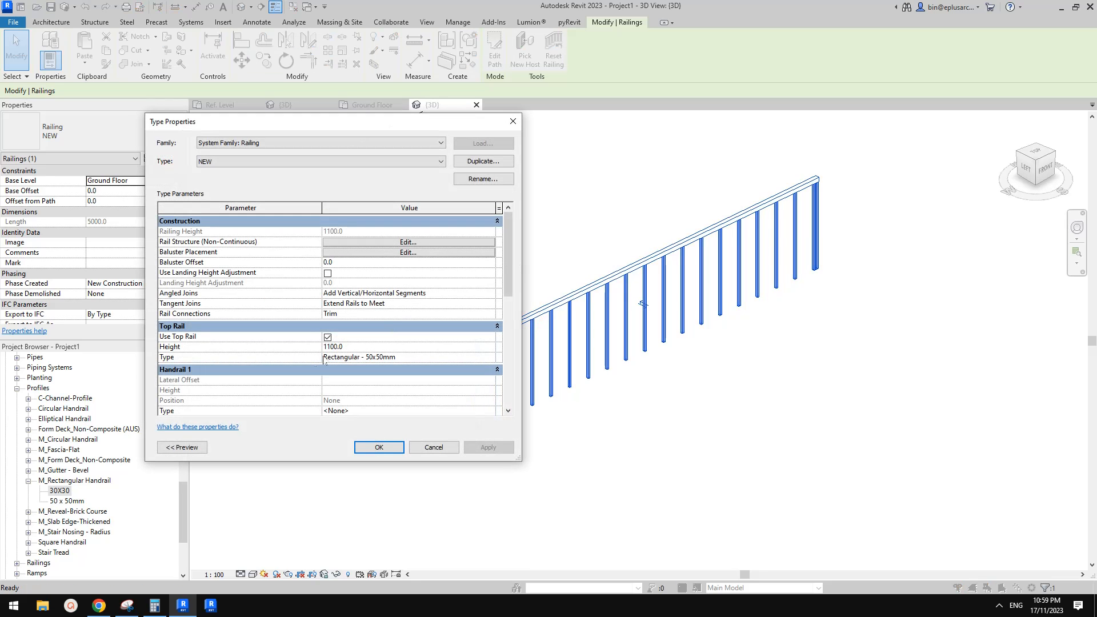
left_click(492, 358)
left_click(493, 359)
left_click(364, 161)
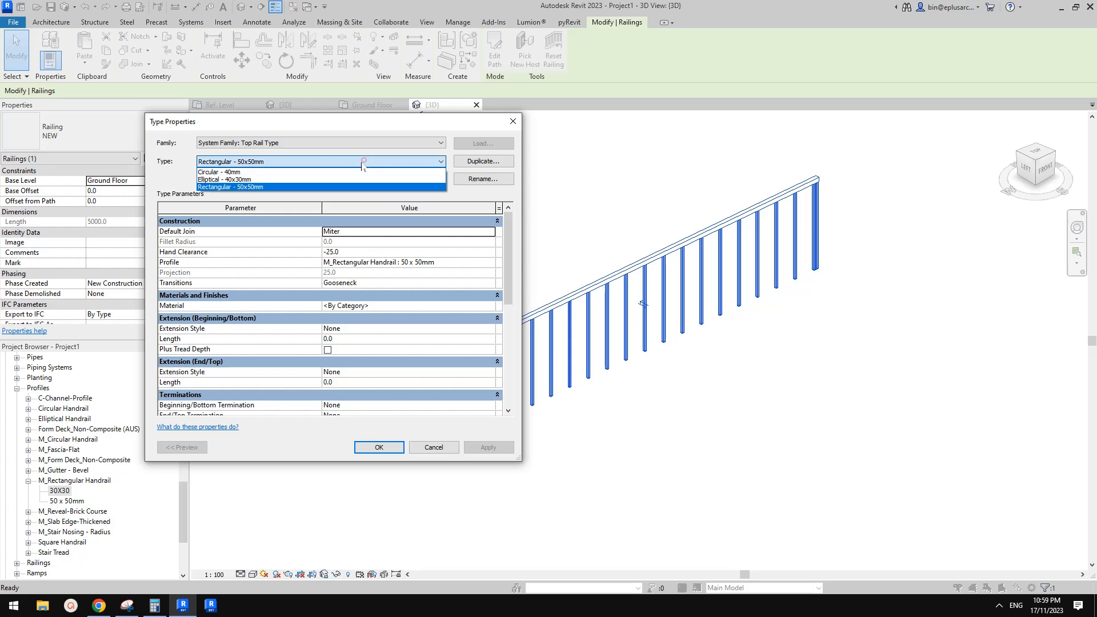
left_click(236, 186)
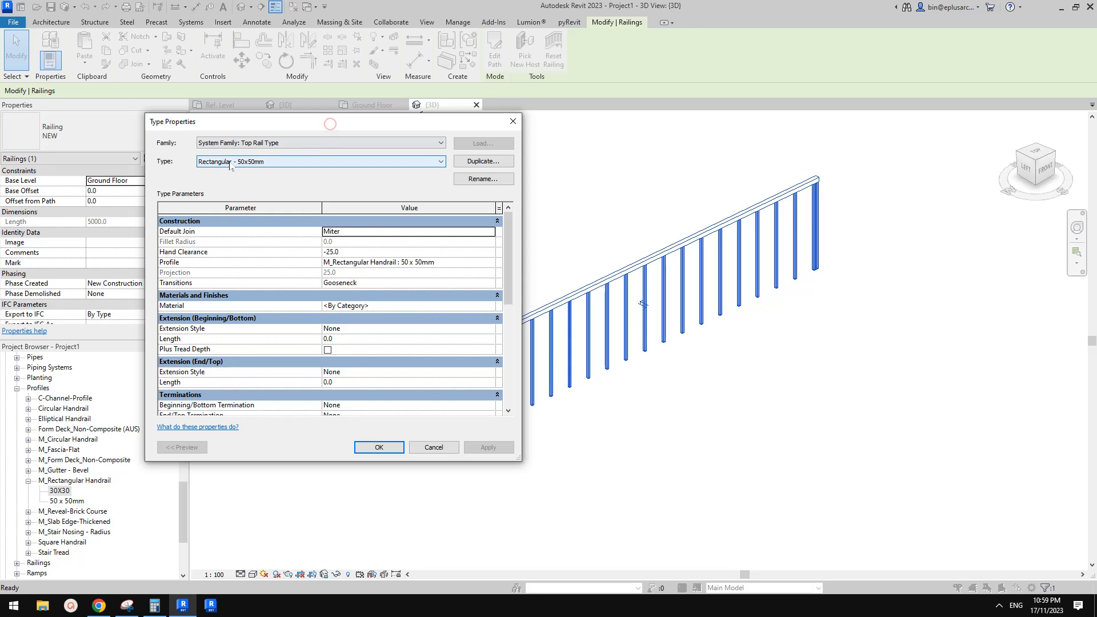
left_click(484, 162)
type("30")
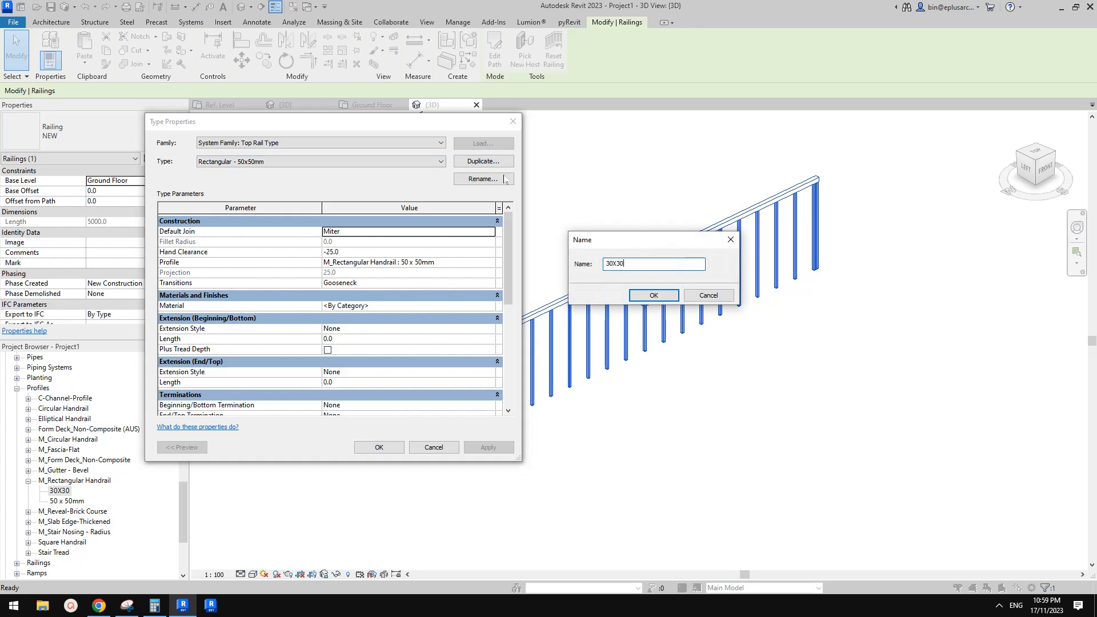
type("X30")
key("Return")
Assign the M_Rectangular Handrail : 30X30 profile to the 30X30 top rail type and apply it to the NEW railing type.
left_click(463, 261)
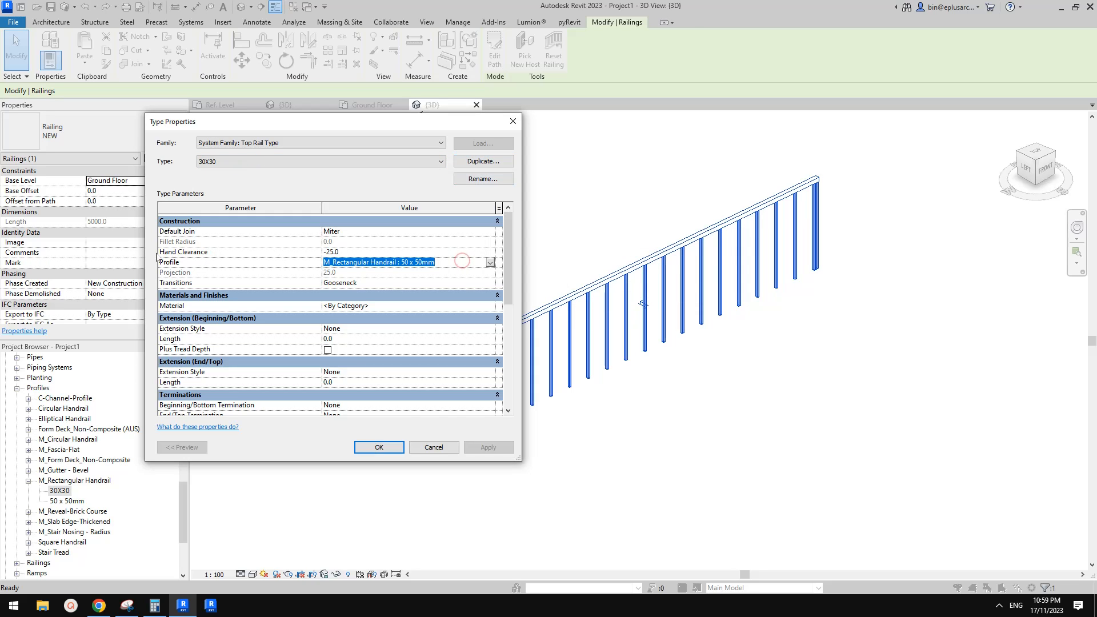
left_click(490, 262)
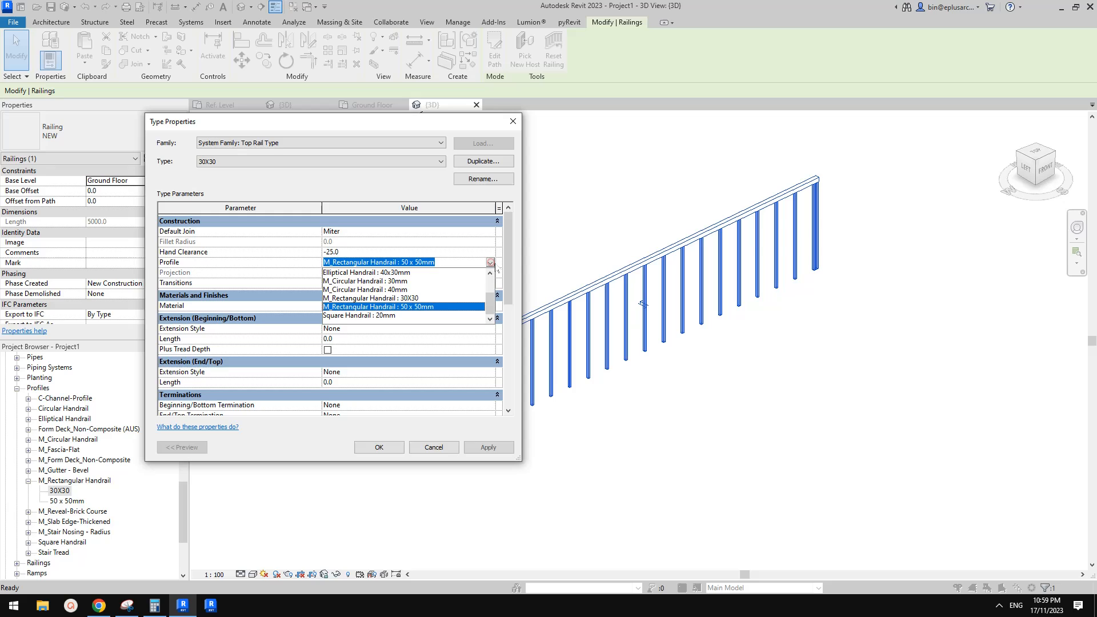
left_click(402, 298)
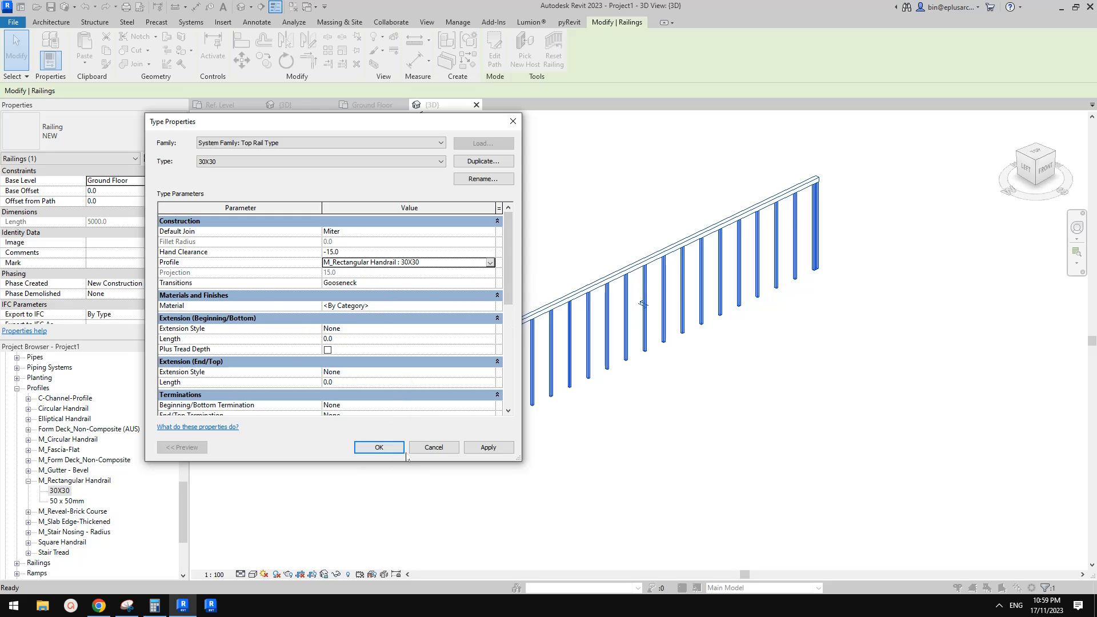
left_click(379, 448)
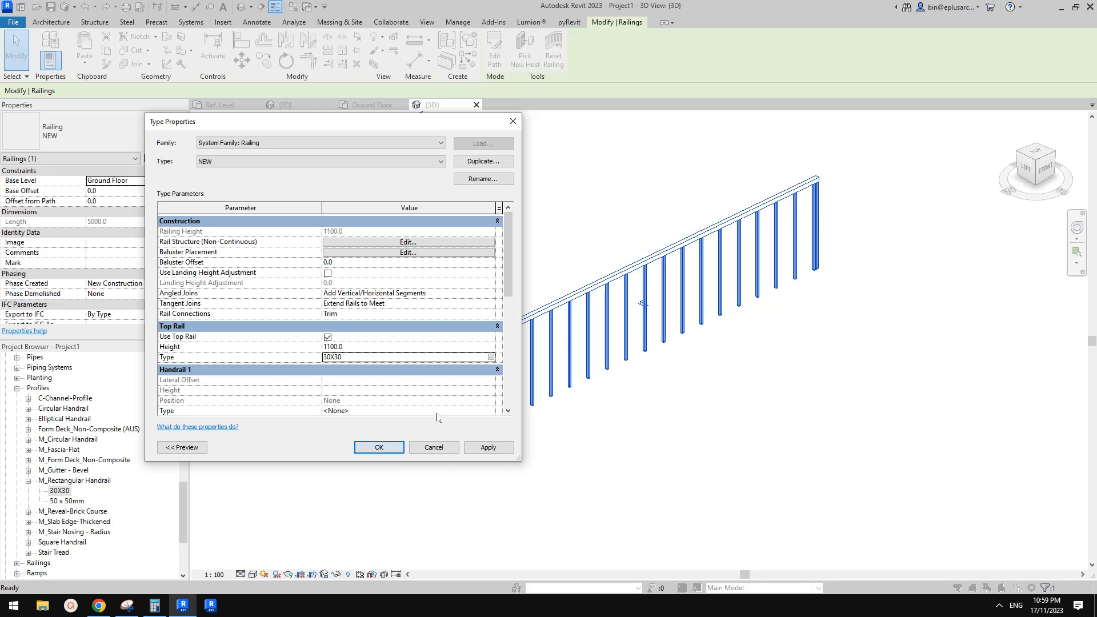
left_click(489, 448)
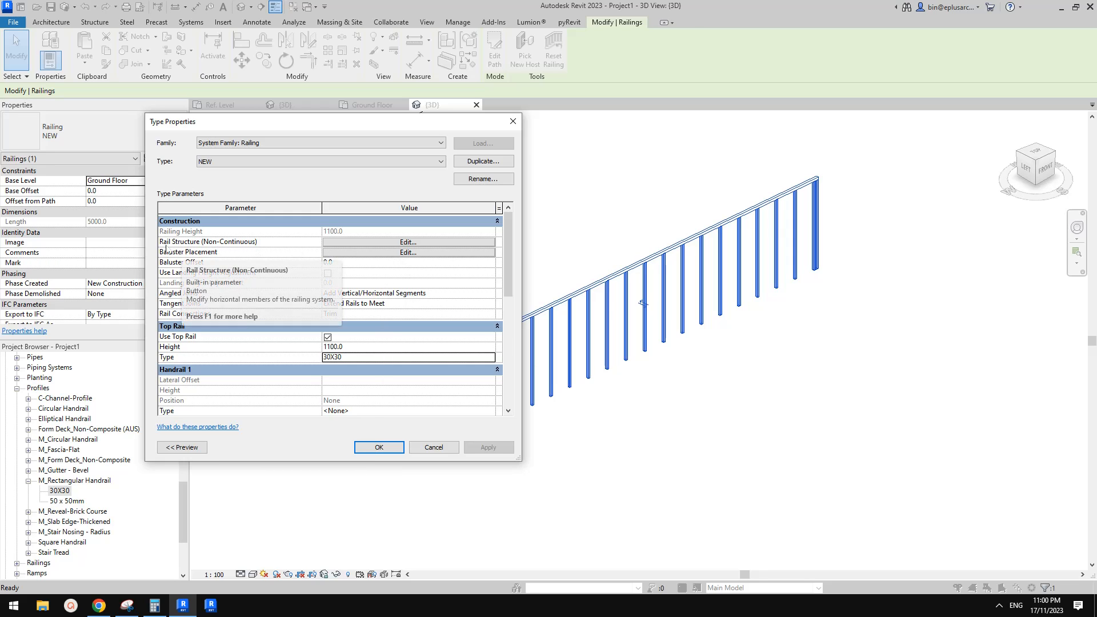
Insert a rail in the NEW type's non-continuous rail structure with the M_Rectangular Handrail : 30X30 profile.
left_click(392, 242)
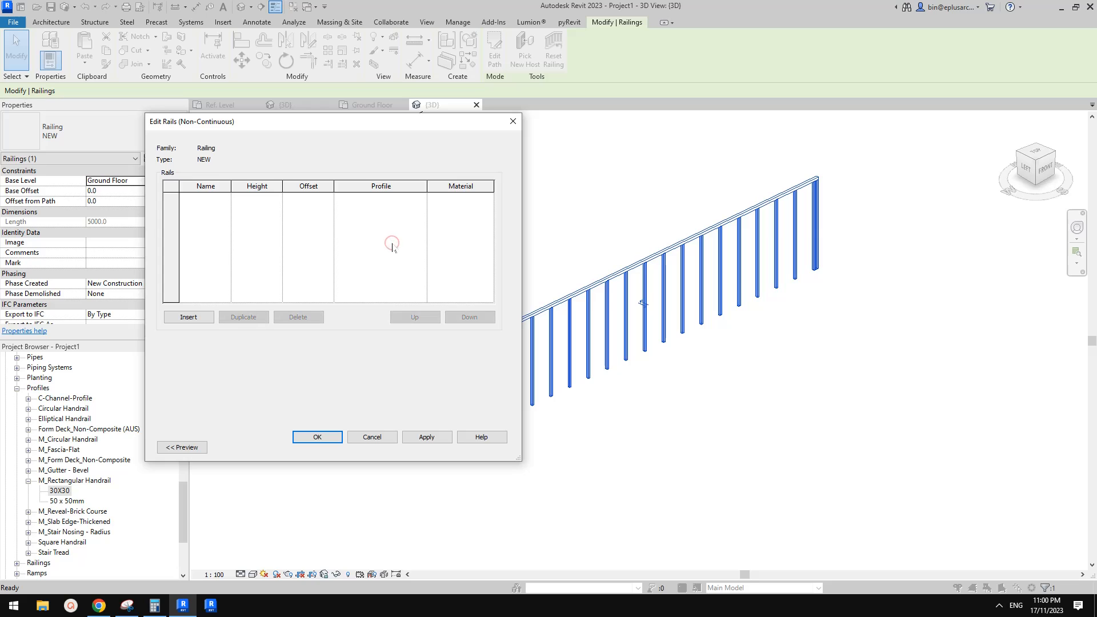
left_click(200, 317)
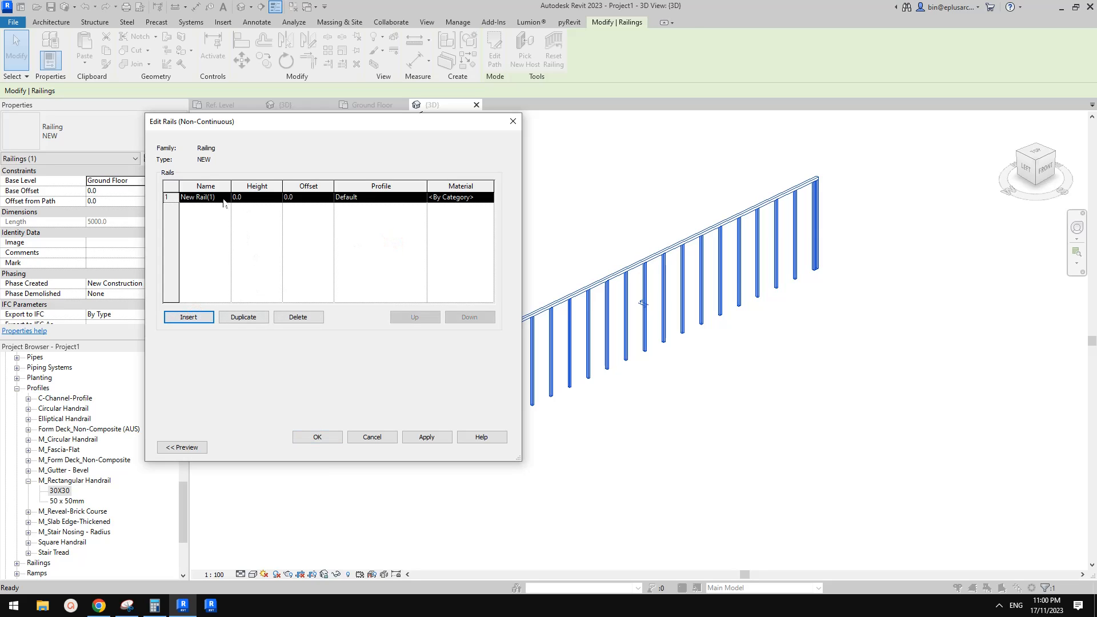
left_click(343, 198)
left_click(421, 197)
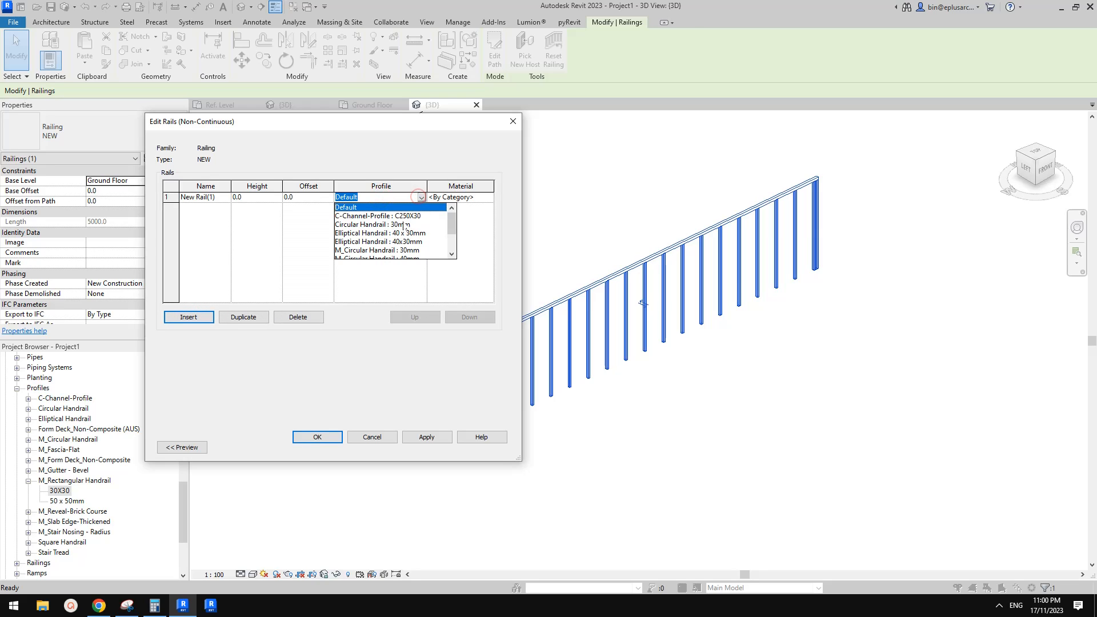
scroll(434, 240, "down", 2)
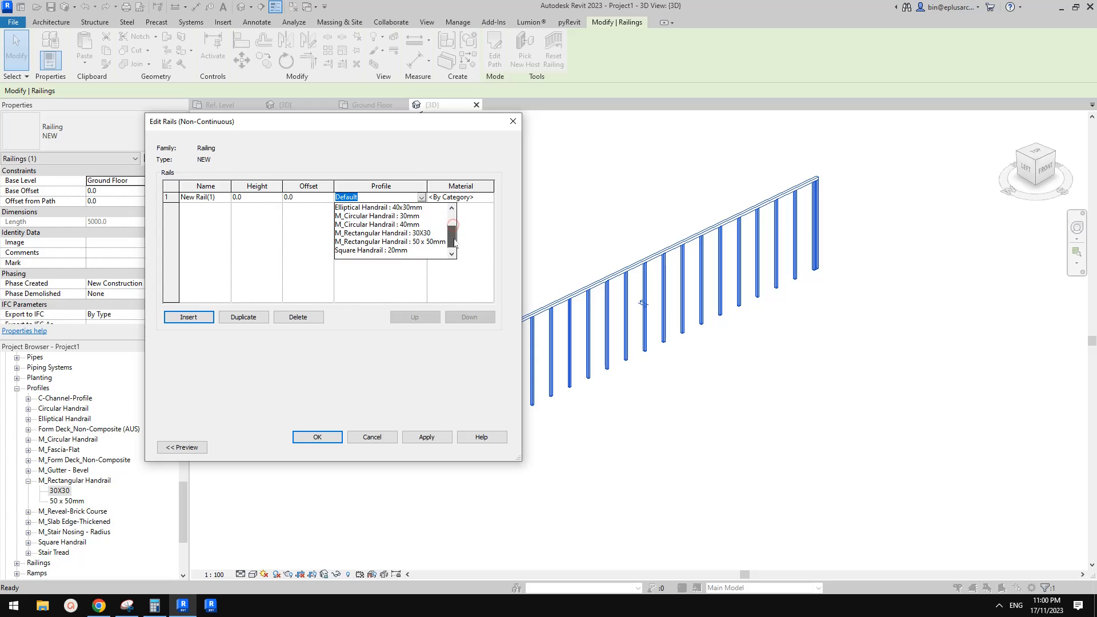
left_click(417, 235)
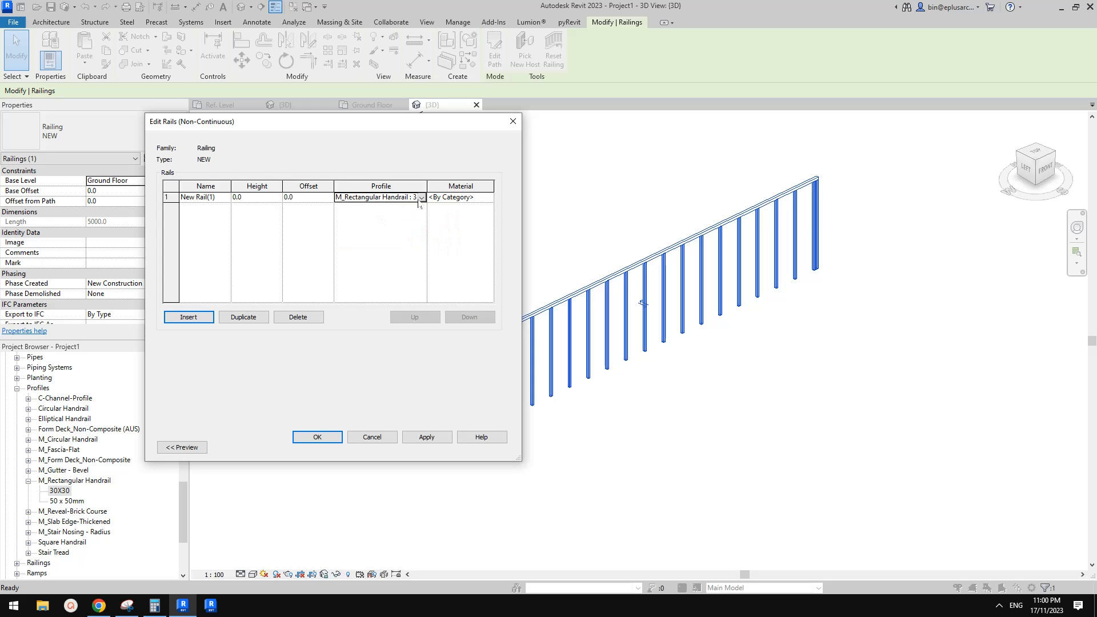
Check the railing reference image in Snipping Tool, and return to Revit to set the inserted rail's height to 1000 mm.
left_click(127, 606)
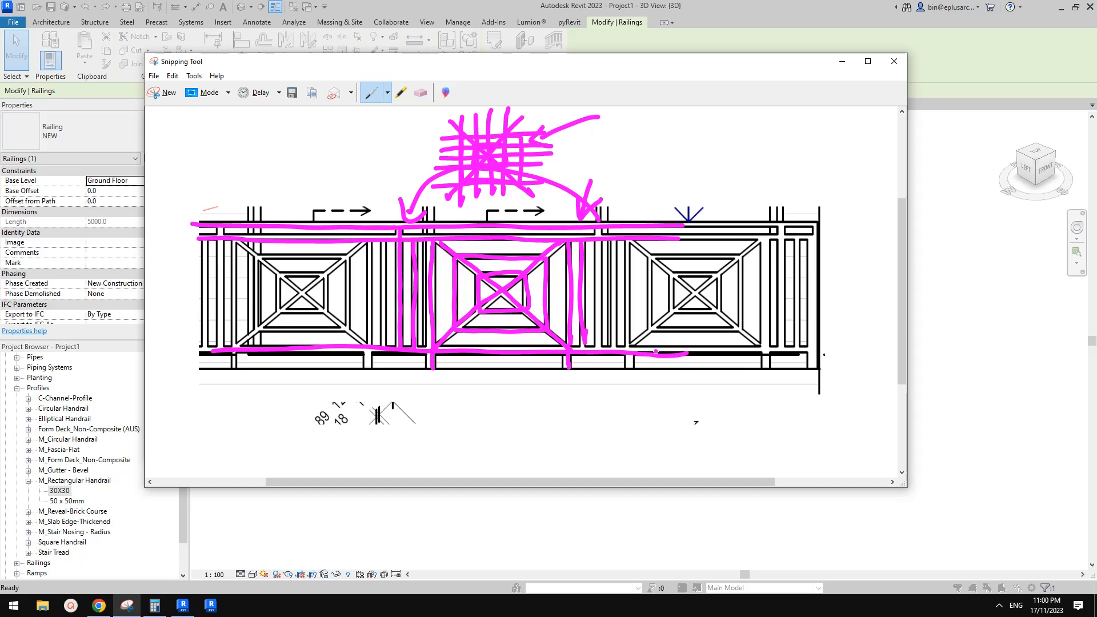
left_click(182, 605)
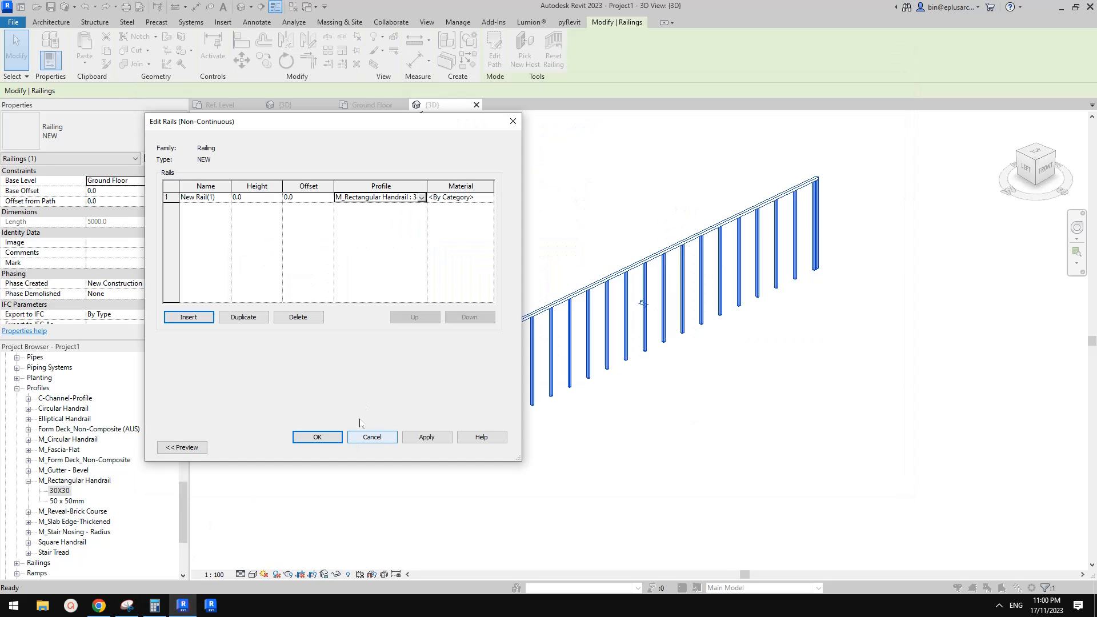
left_click(246, 201)
type("100")
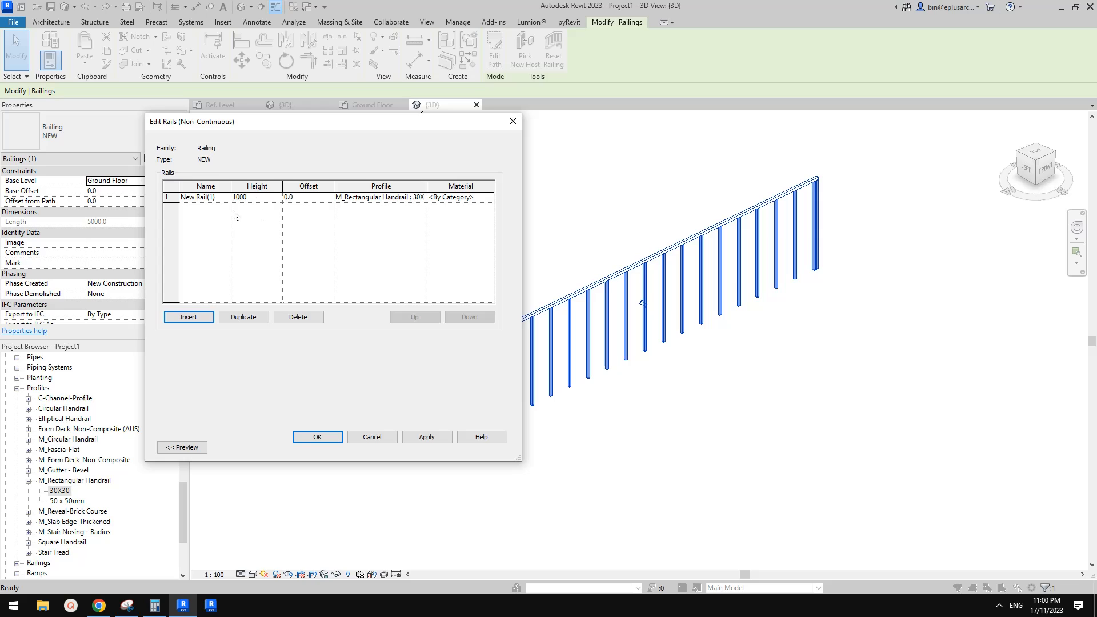
Duplicate the 1000 mm rail and move the copy below the original in the rail list.
left_click(243, 317)
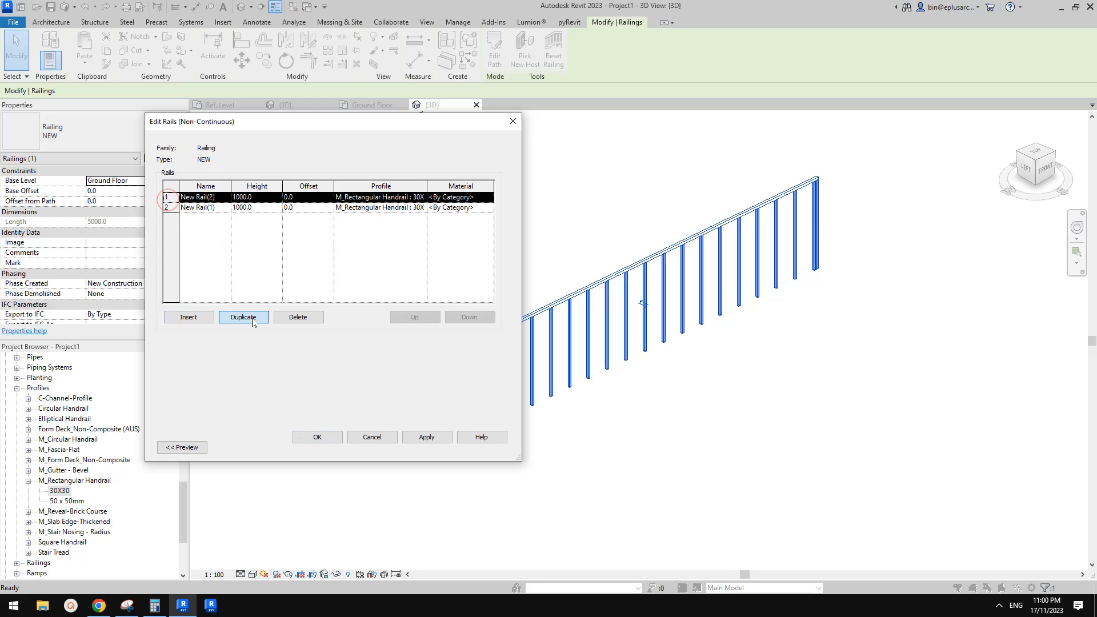
left_click(256, 208)
left_click(213, 197)
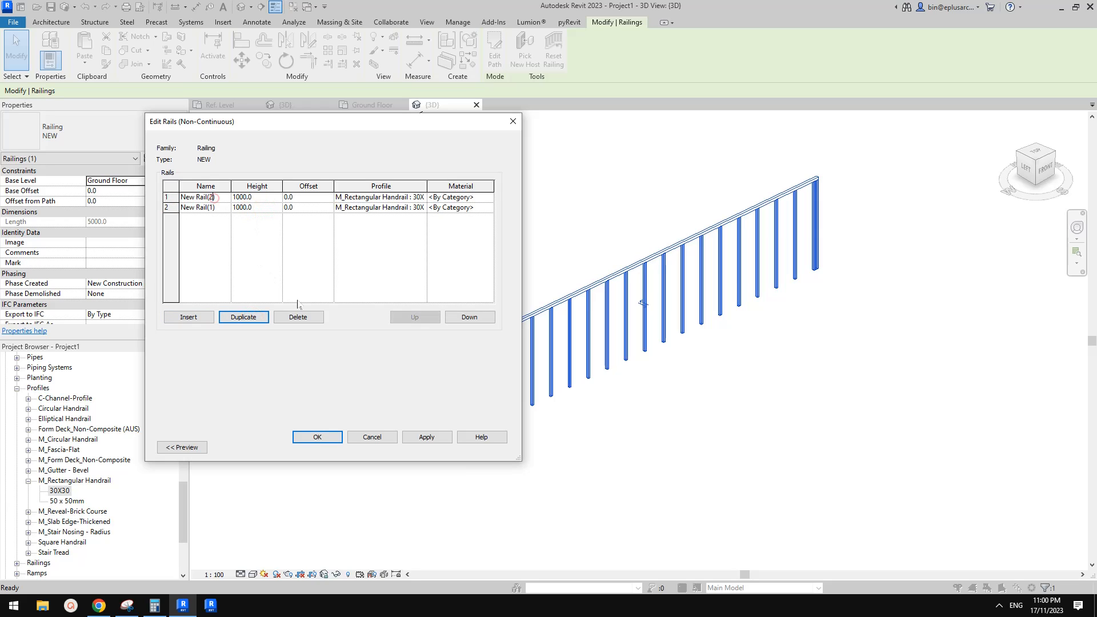
left_click(469, 318)
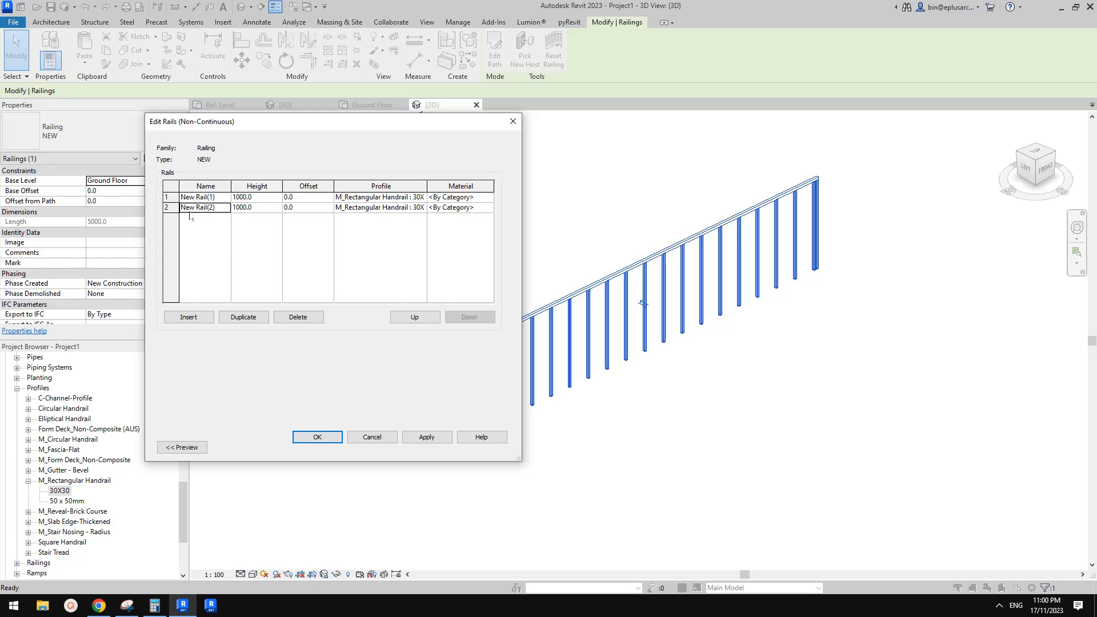
Lower the second rail to just above the baluster bases and apply the rail structure to the NEW railing type.
left_click(255, 208)
type("15")
type("12")
left_click(317, 438)
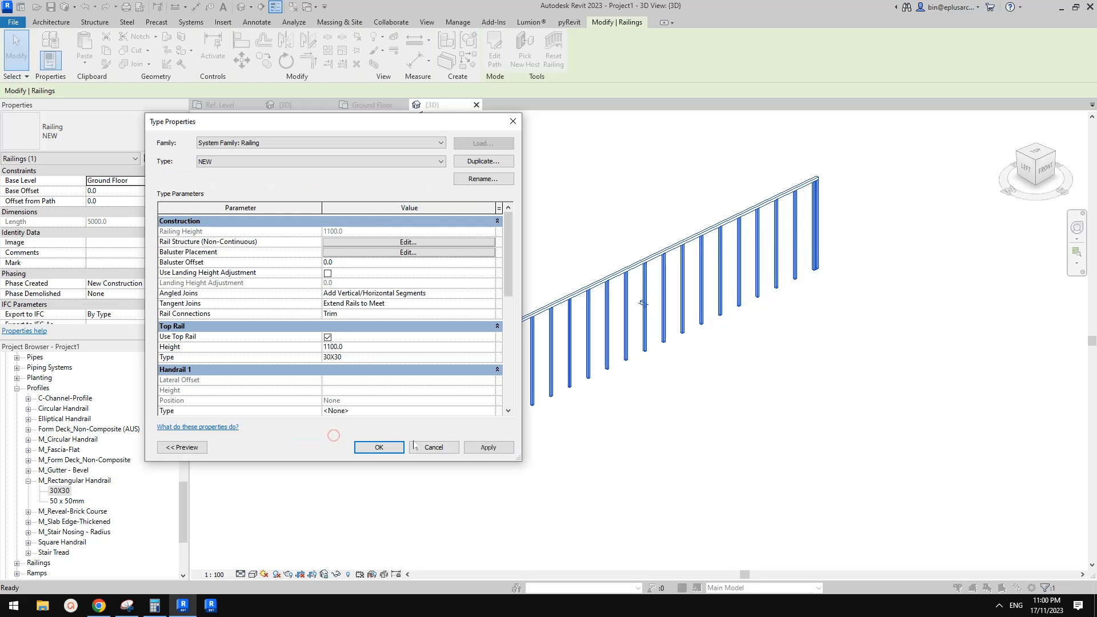
left_click(488, 447)
left_click(379, 447)
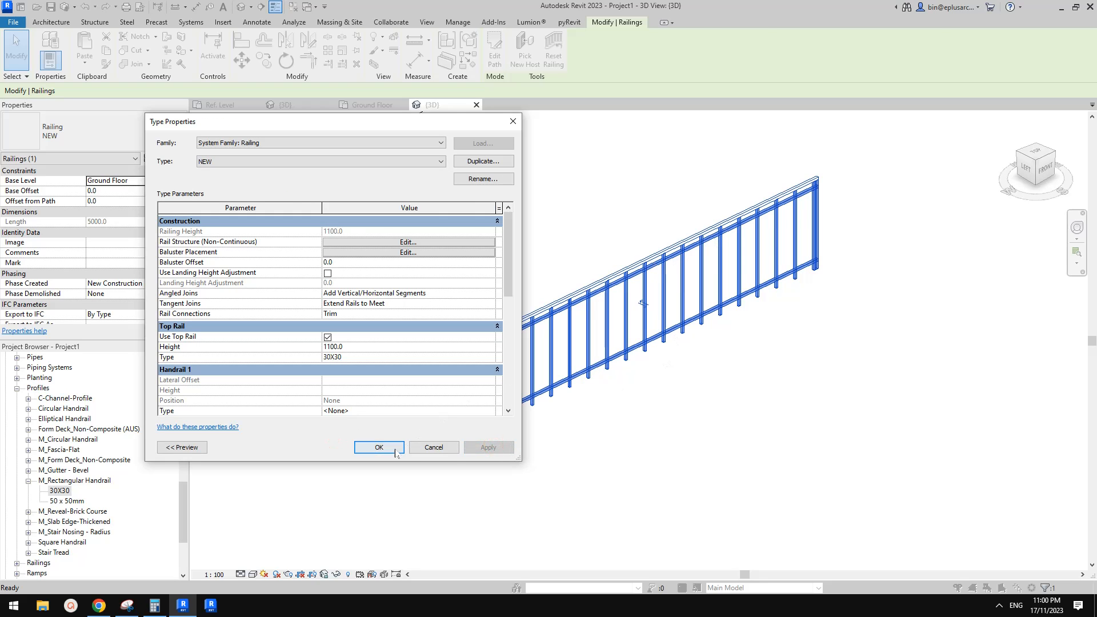
Inspect the updated railing in 3D, compare it with the reference image in Snipping Tool, and return to Revit.
left_click(612, 440)
middle_click_drag(611, 440, 649, 412, "shift")
scroll(729, 275, "up", 1)
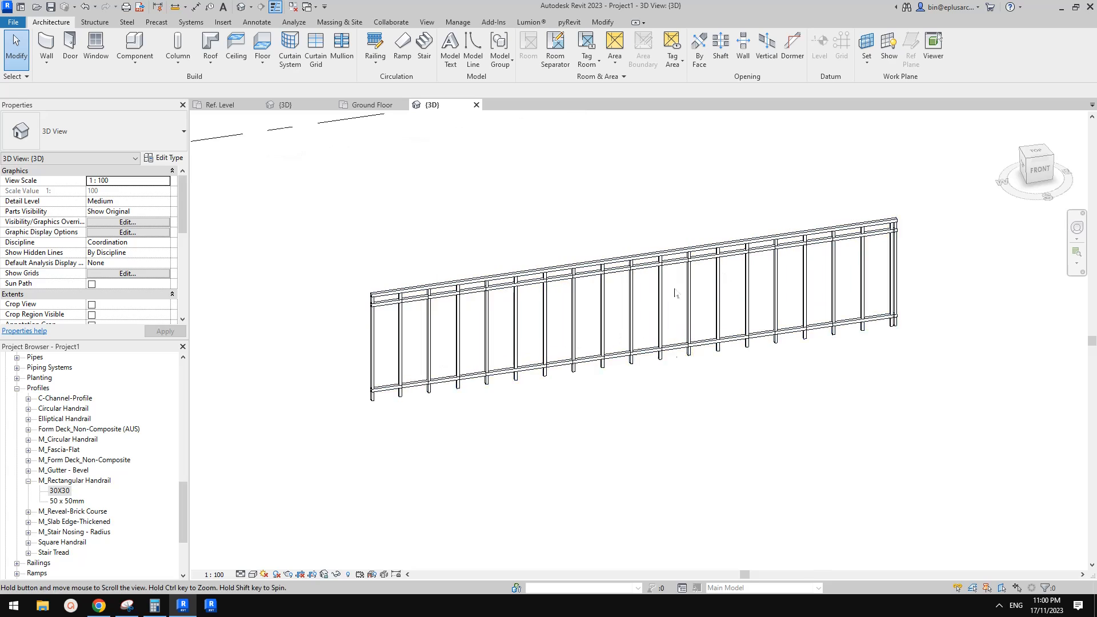
middle_click_drag(676, 293, 649, 294)
left_click(127, 606)
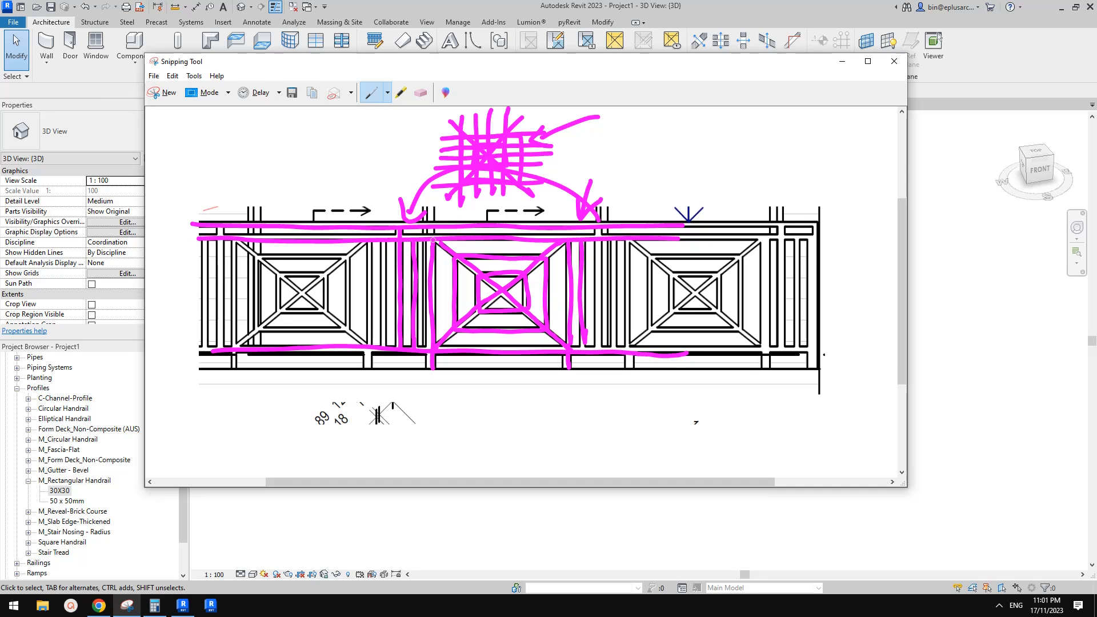
left_click(184, 608)
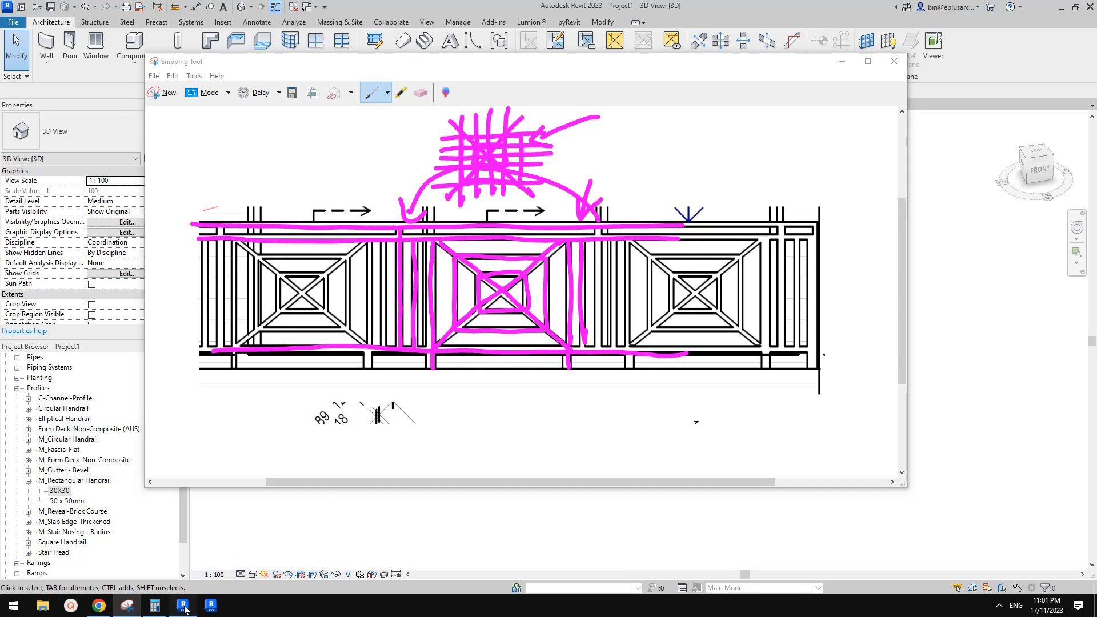
Check which baluster families are available for the regular baluster in the NEW railing type's baluster placement, leaving the settings as they are.
left_click(455, 310)
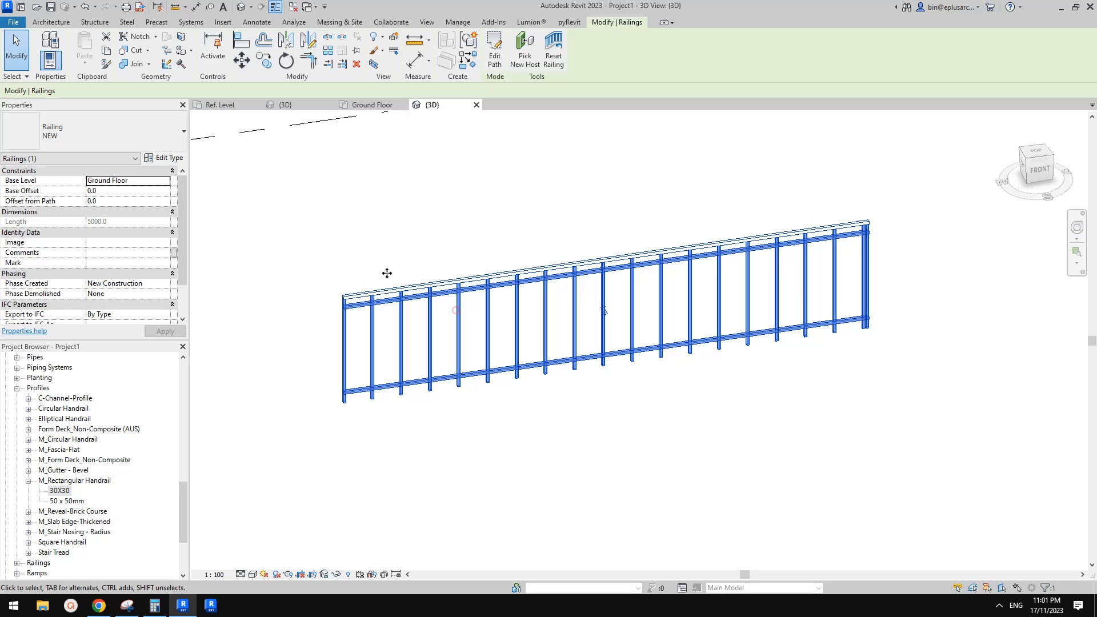
left_click(161, 160)
left_click(395, 257)
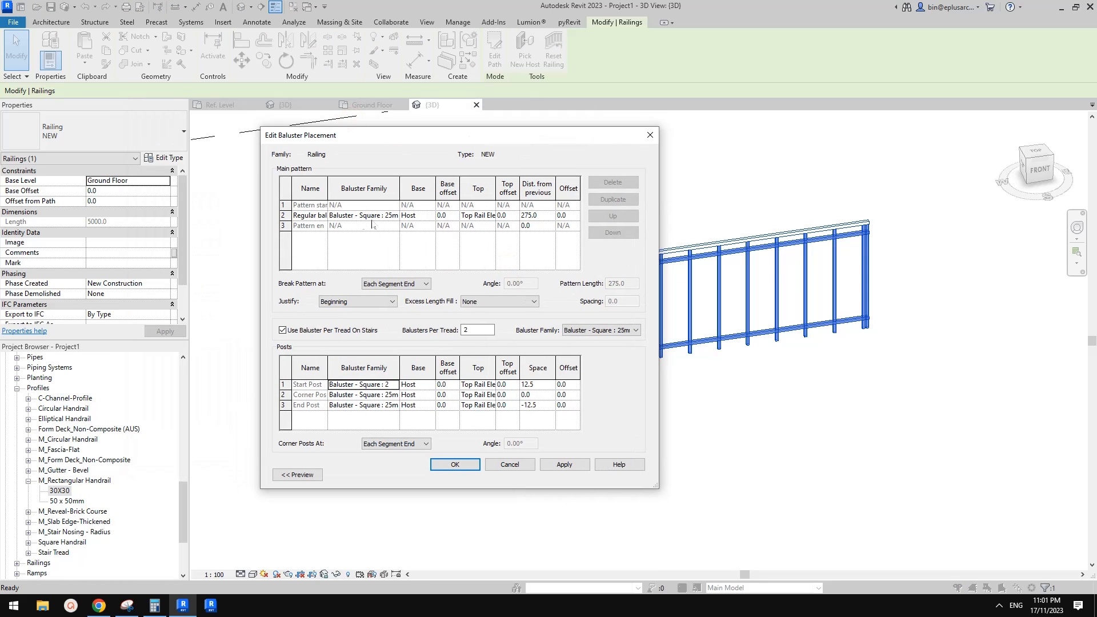
left_click(374, 217)
left_click(394, 216)
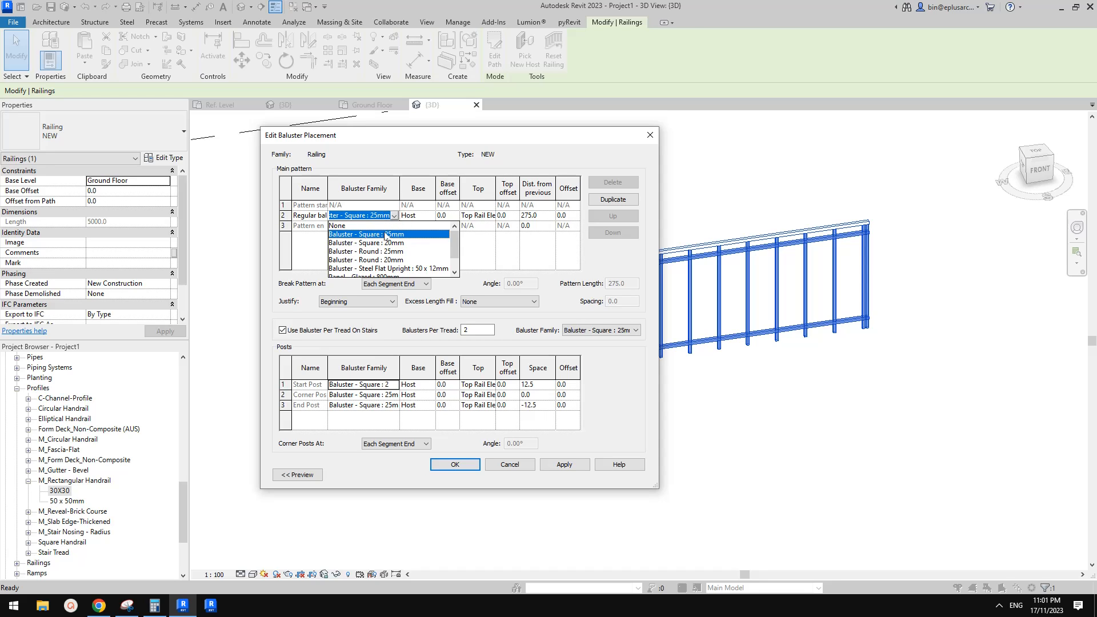
left_click(388, 154)
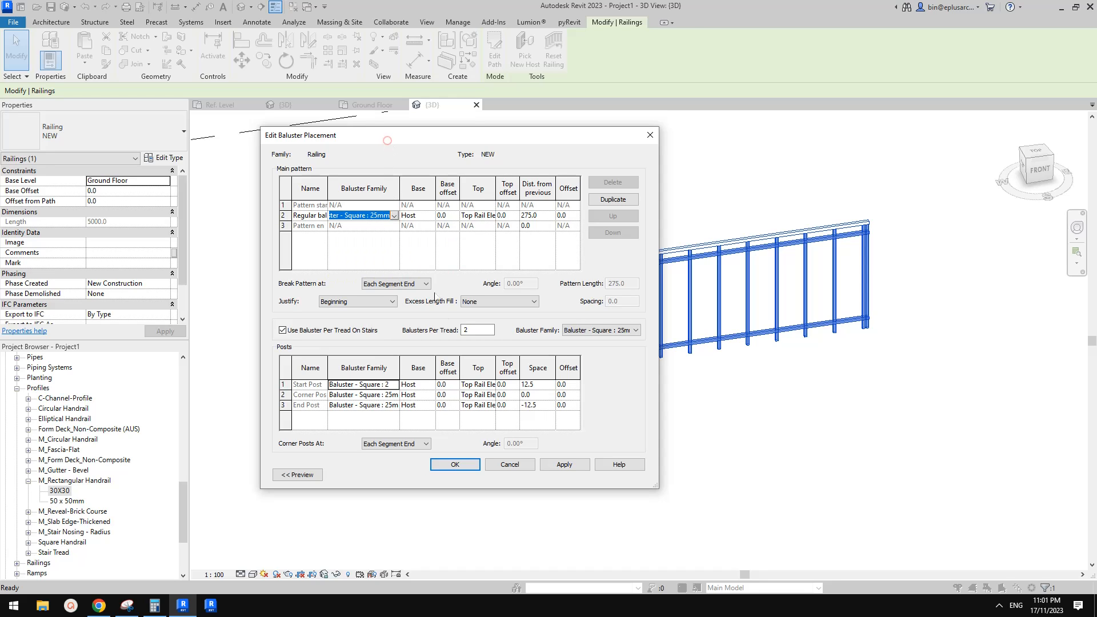
left_click(463, 466)
left_click(485, 469)
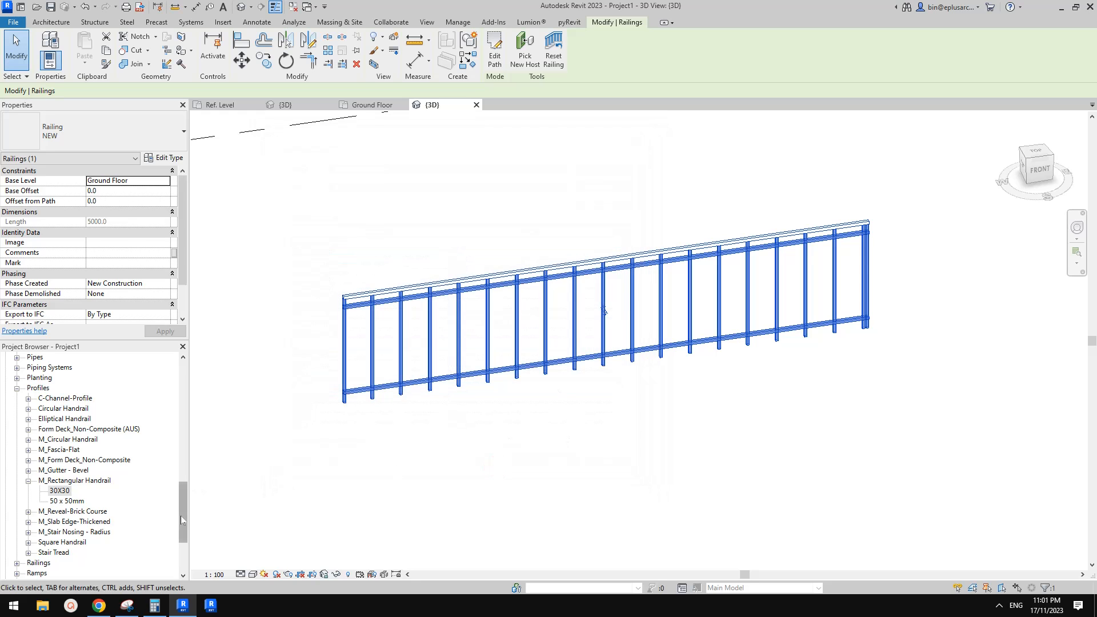
Duplicate the 25mm type of the Baluster - Square railing family and name the copy 30.
left_click(17, 389)
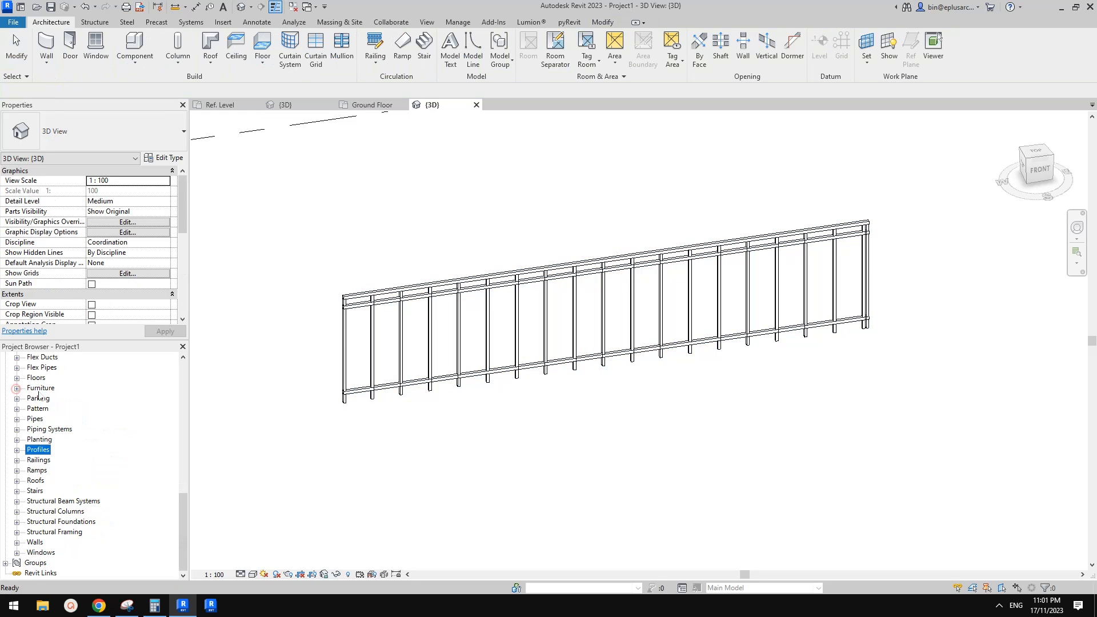
left_click(40, 461)
left_click(18, 461)
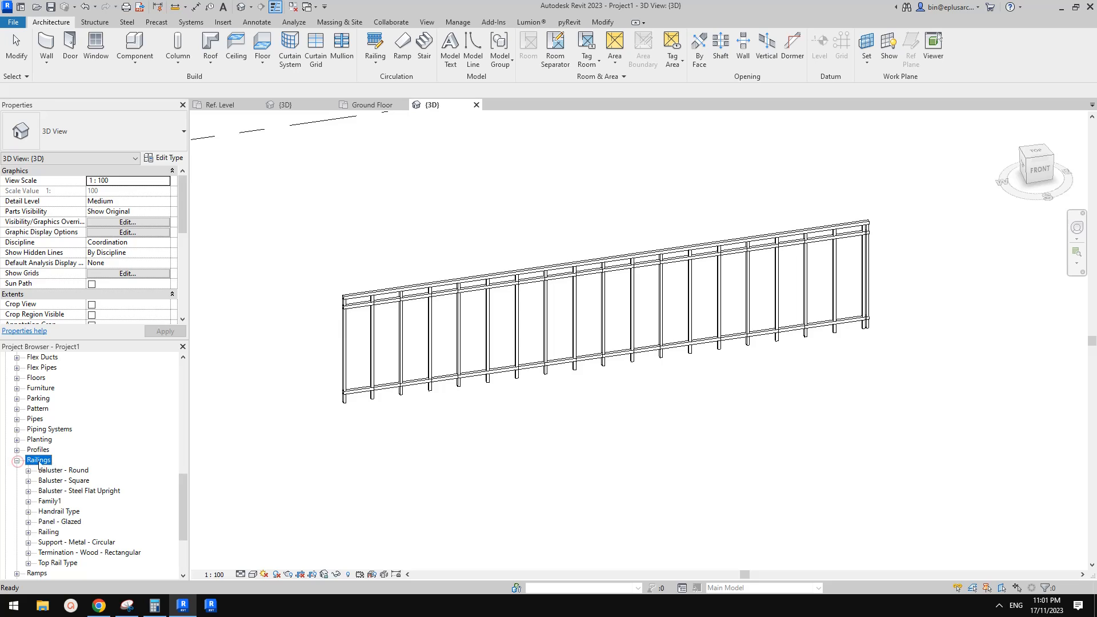
scroll(58, 474, "down", 1)
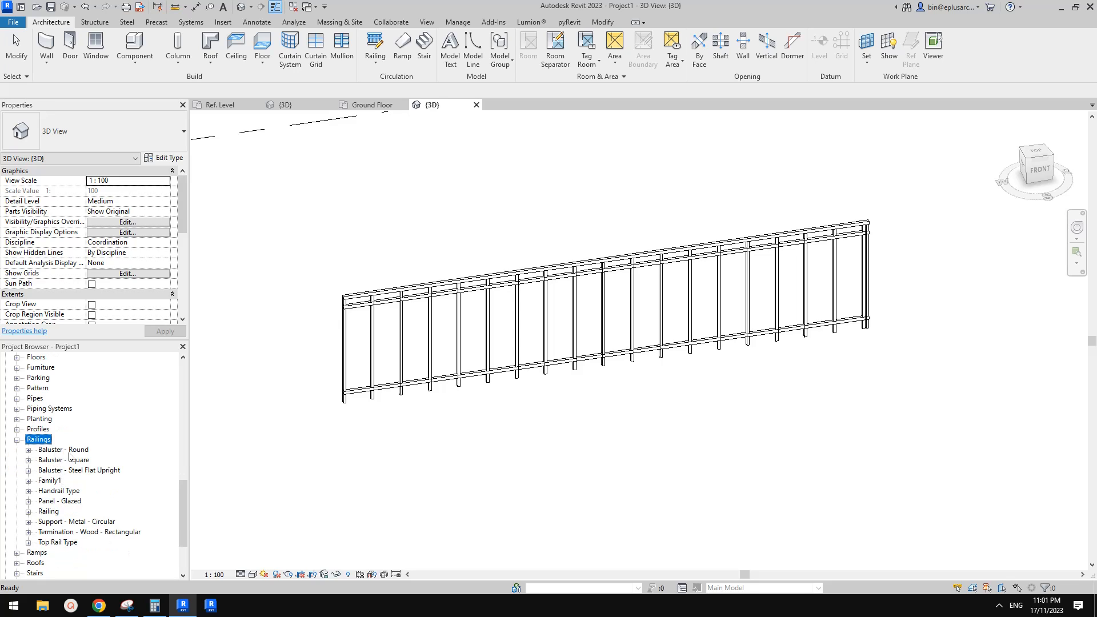
left_click(65, 461)
left_click(28, 461)
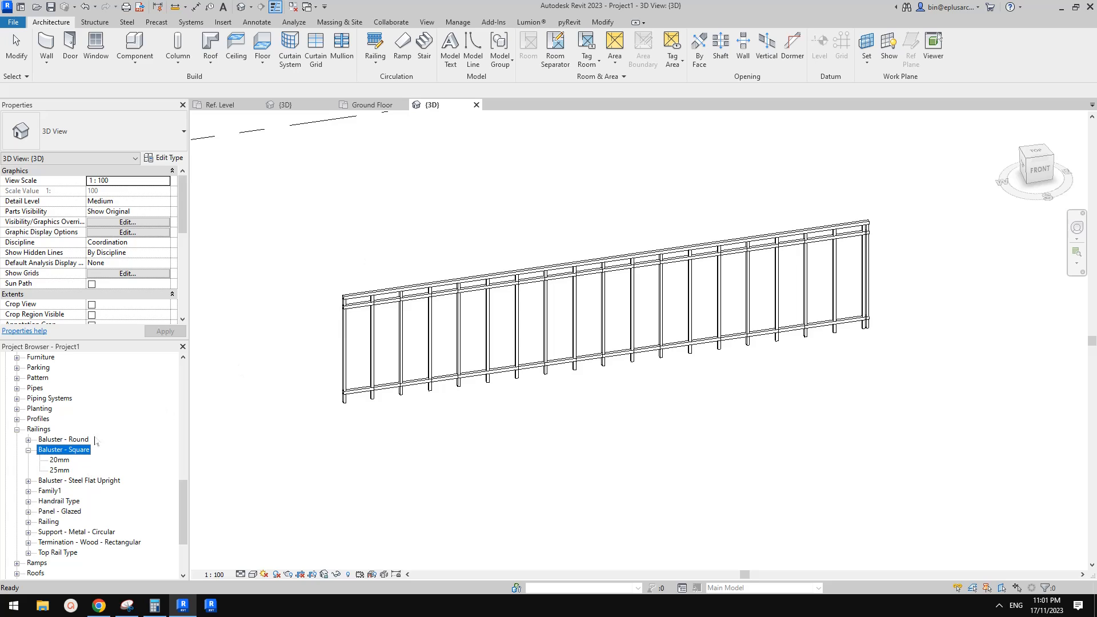
right_click(60, 470)
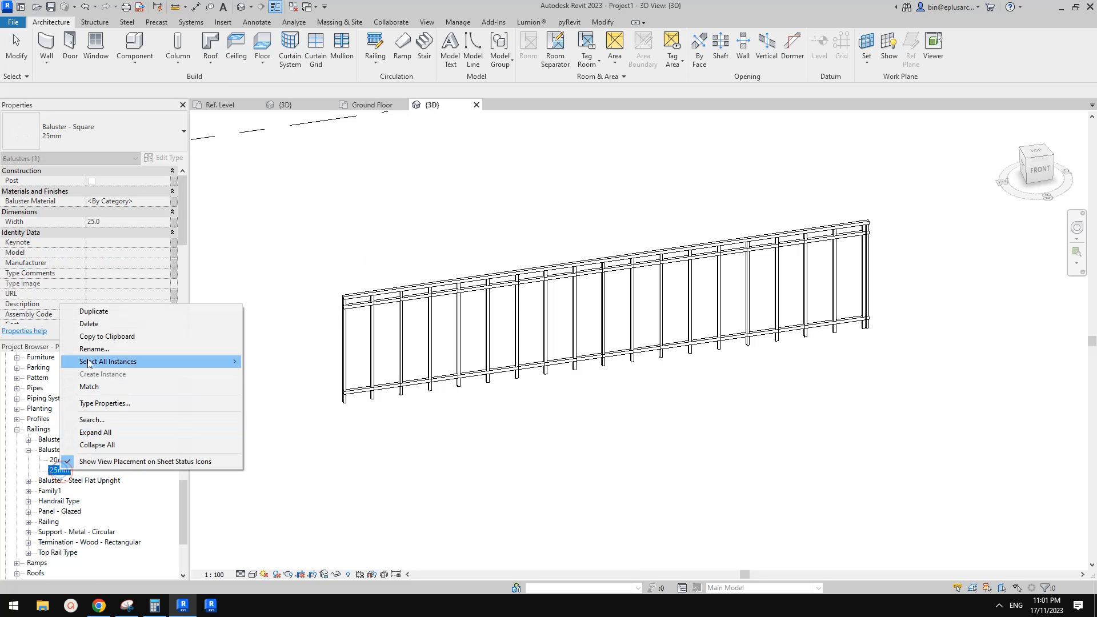
left_click(95, 313)
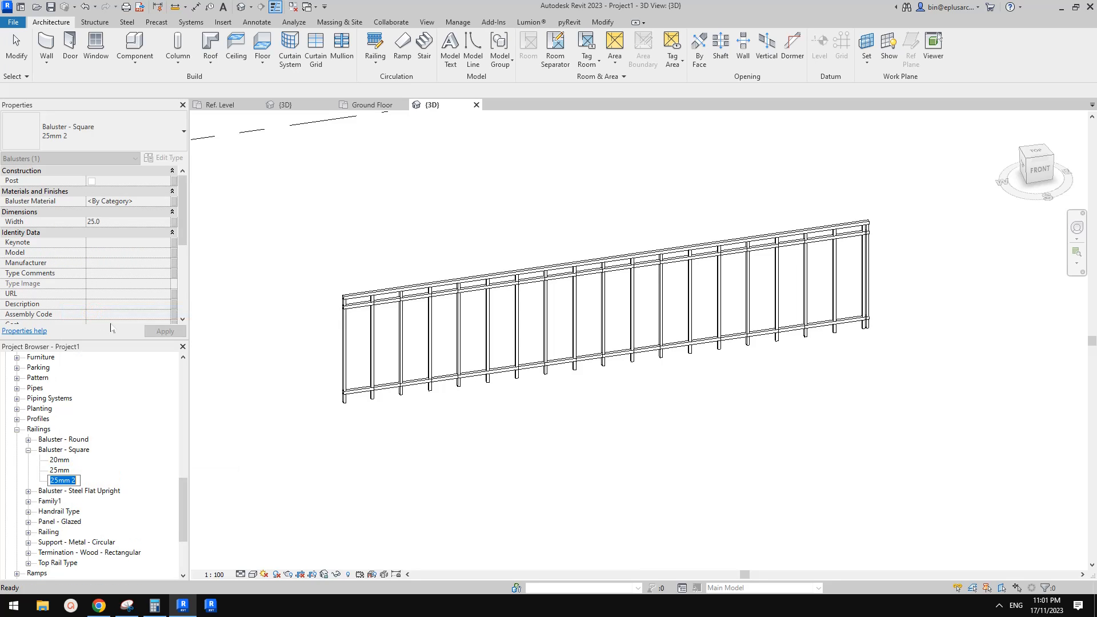
type("30")
key("Return")
Set the Width of the Baluster - Square type 30 to 30 mm.
scroll(25, 395, "down", 1)
double_click(54, 469)
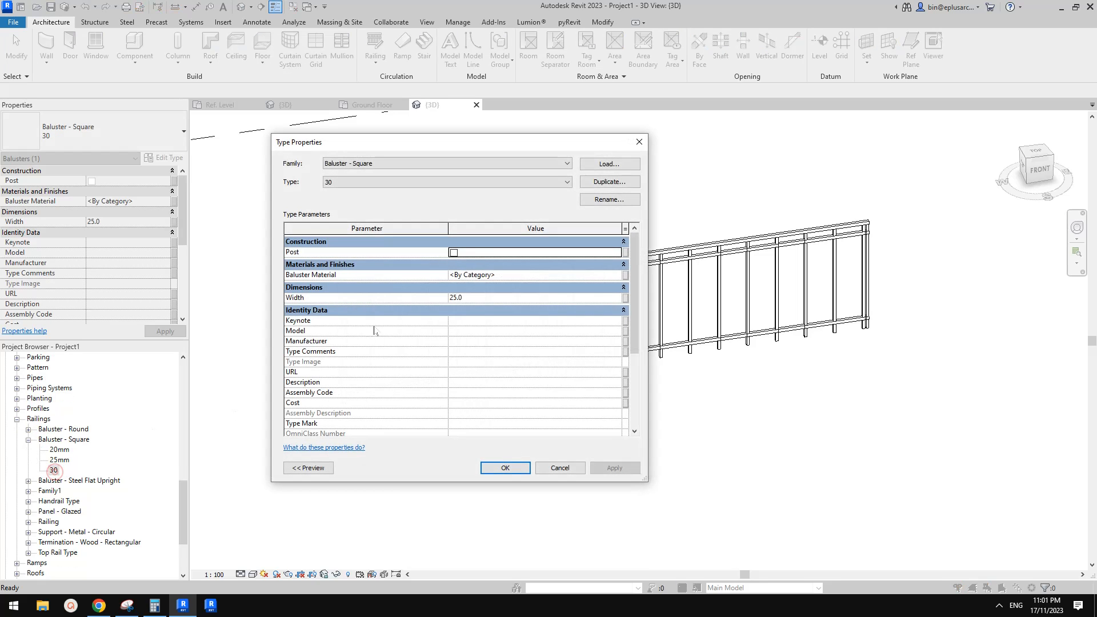
left_click(494, 300)
type("3")
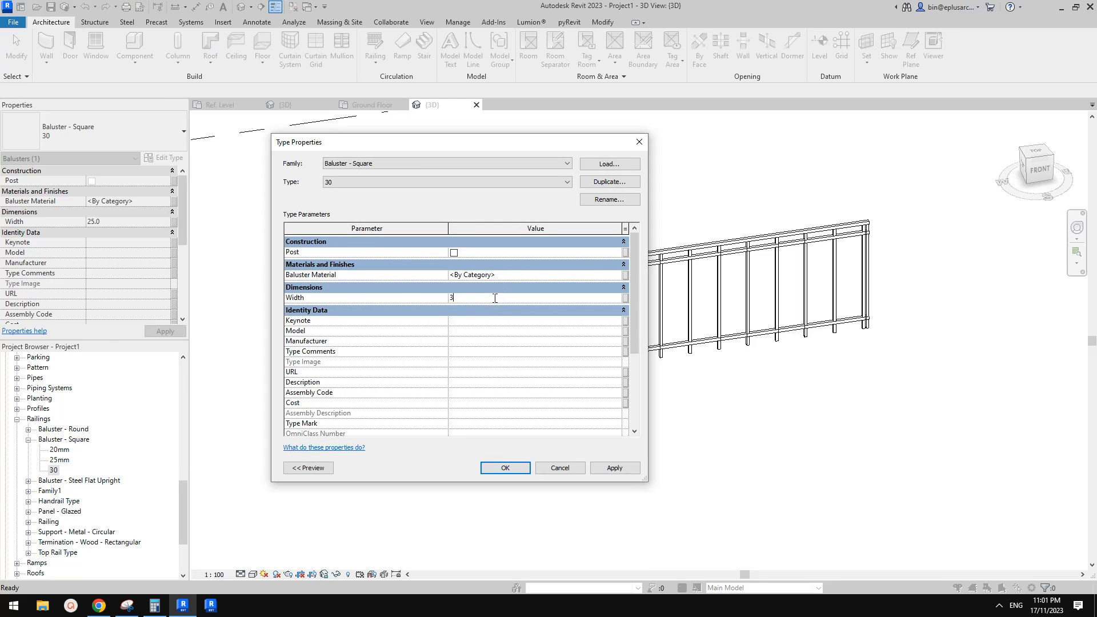
type("0")
left_click(506, 467)
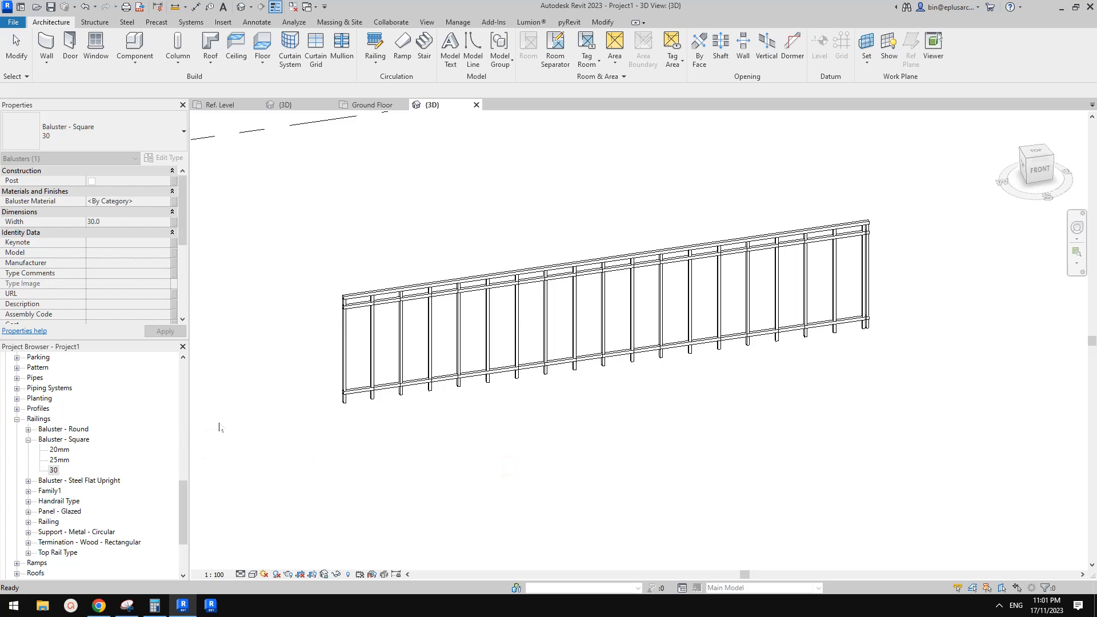
Assign Baluster - Square : 30 to the regular baluster in the NEW railing type's baluster placement.
left_click(257, 357)
left_click(402, 297)
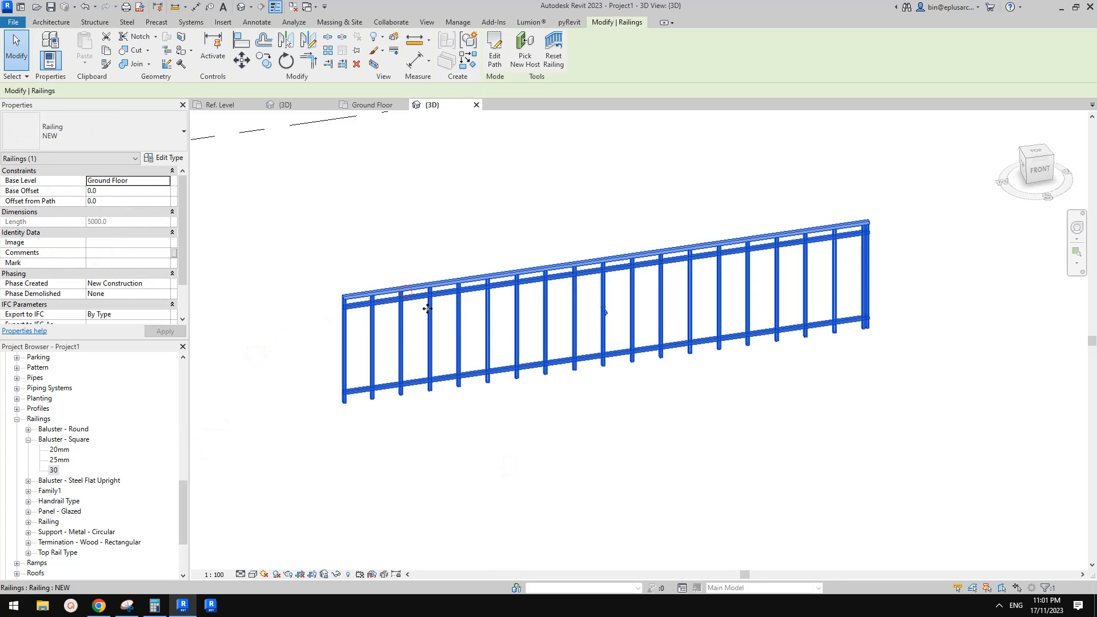
left_click(166, 160)
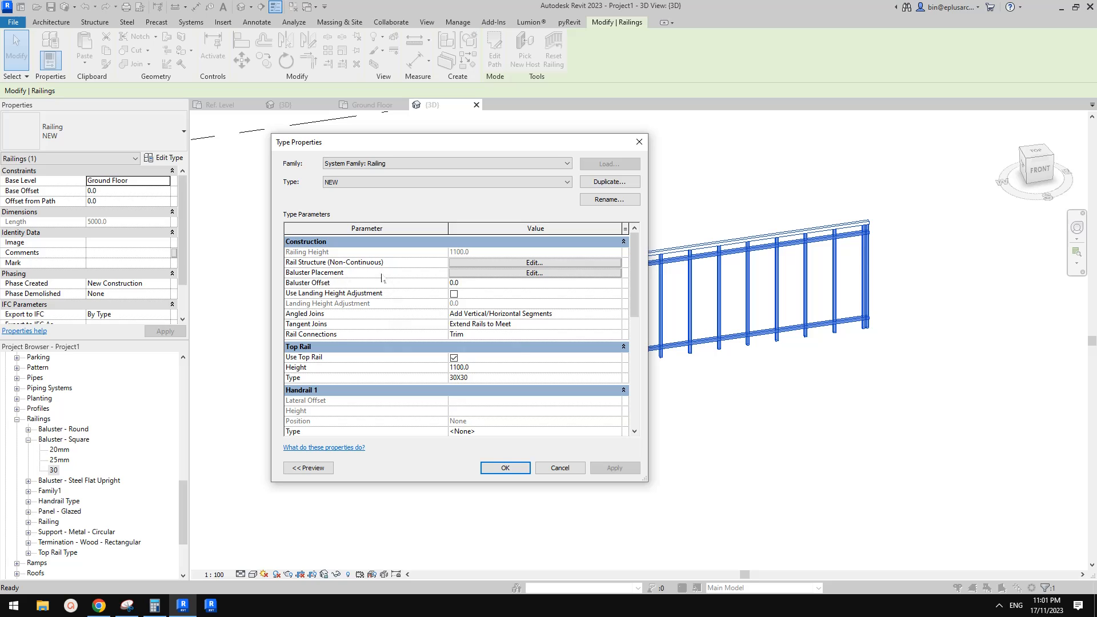
left_click(534, 273)
left_click(366, 215)
left_click(395, 215)
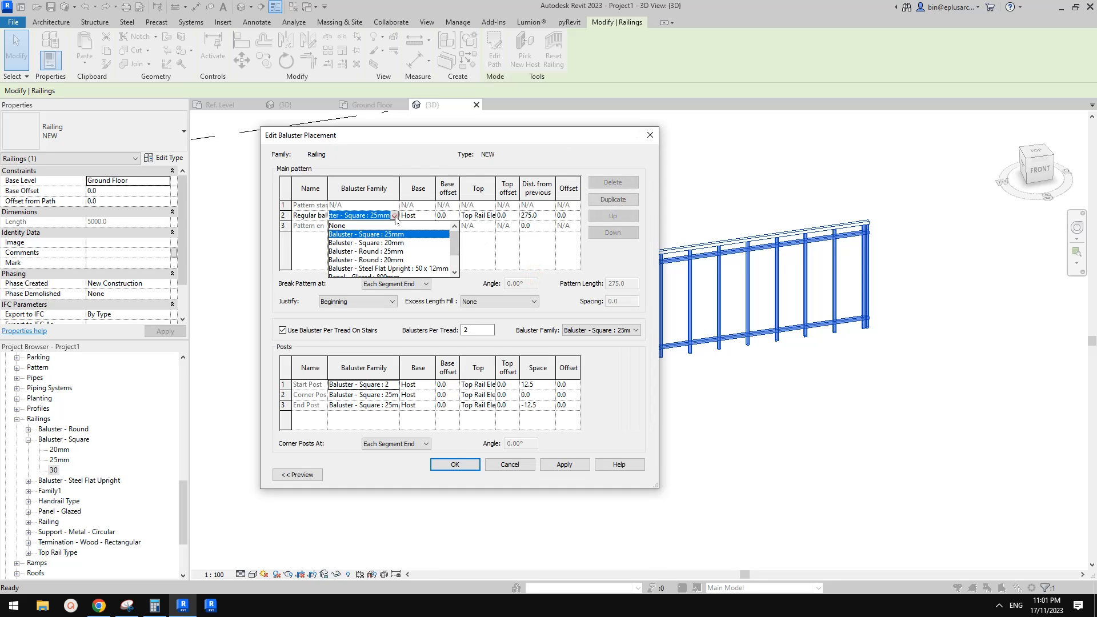
left_click_drag(456, 245, 461, 268)
left_click(360, 269)
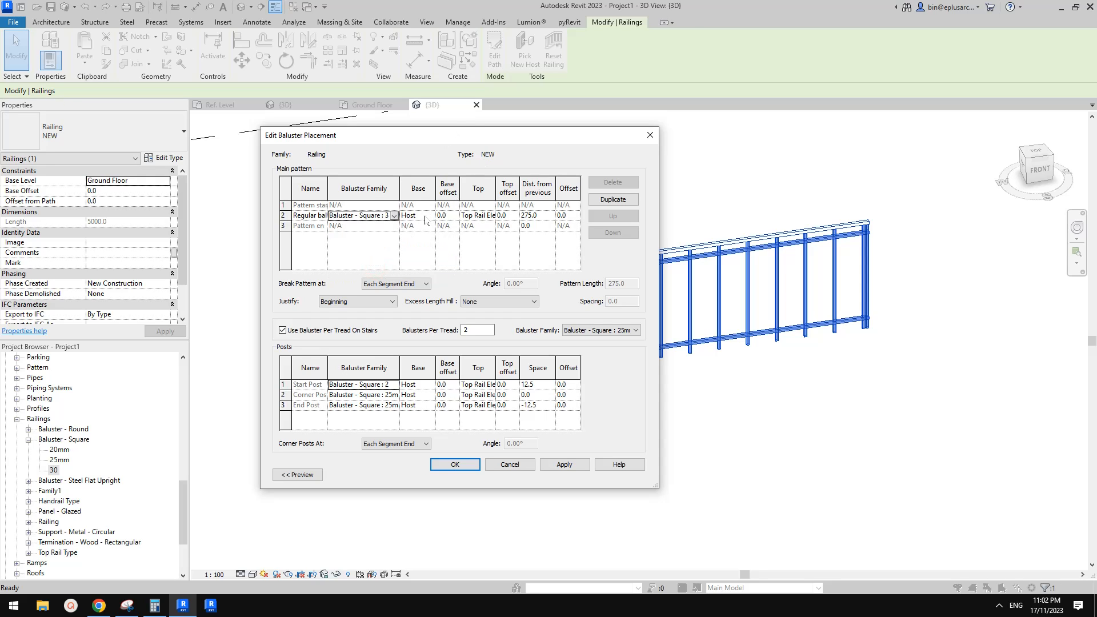
Set the regular baluster's base to New Rail(2) and choose Top Rail Element as its top.
left_click(418, 215)
left_click(431, 216)
left_click(427, 247)
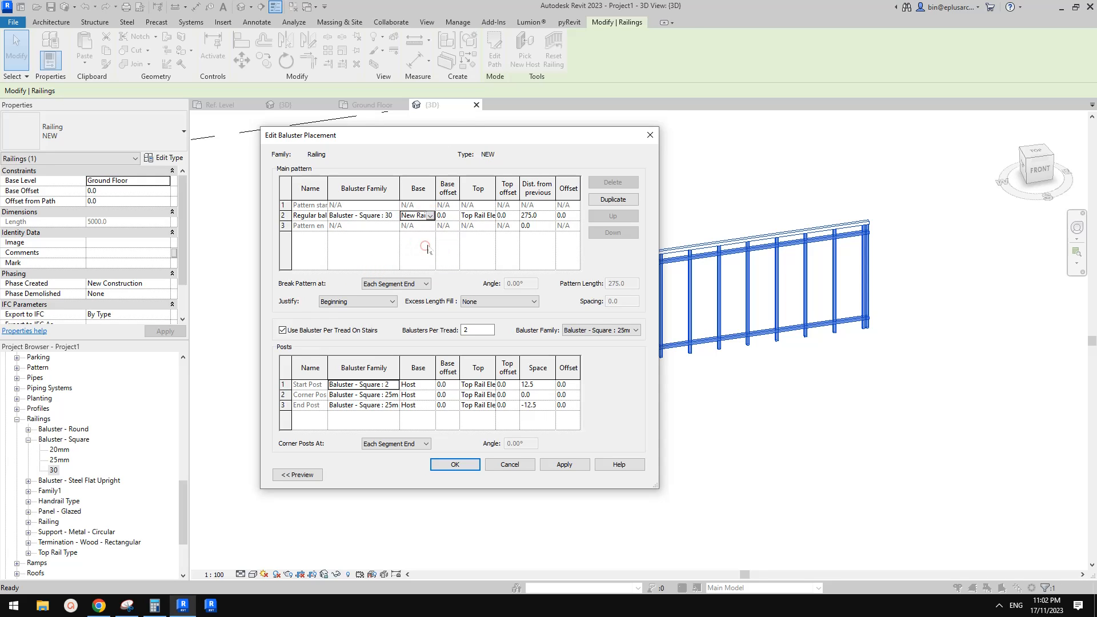
left_click(490, 216)
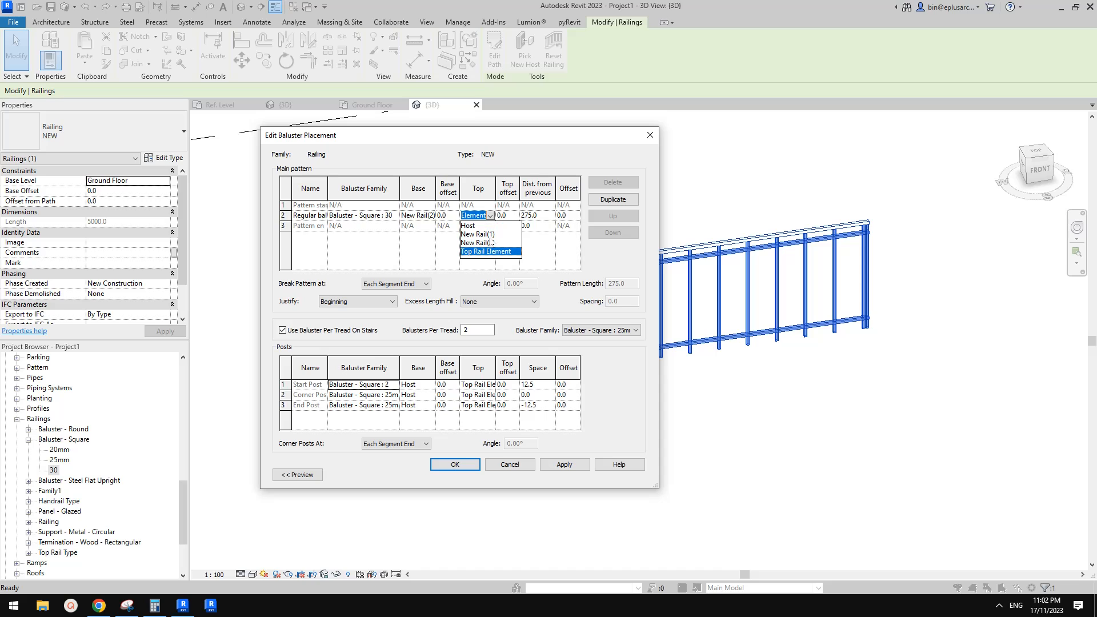
left_click(484, 252)
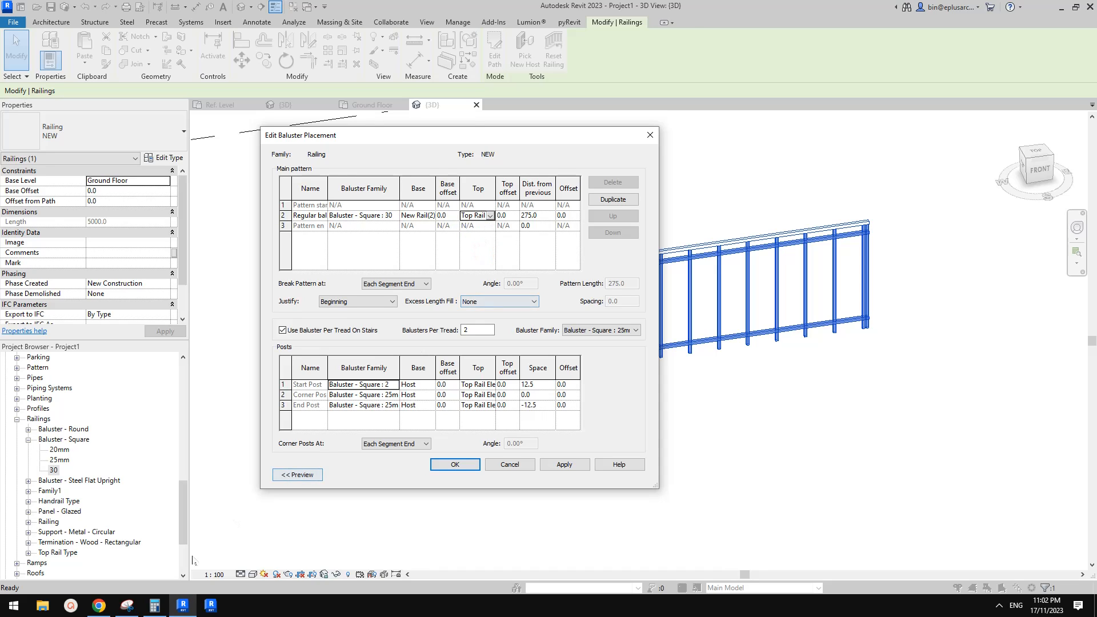
Check the baluster spacing in the Snipping Tool reference image, and return to Revit to set the regular baluster's distance from previous to 125 mm.
left_click(127, 605)
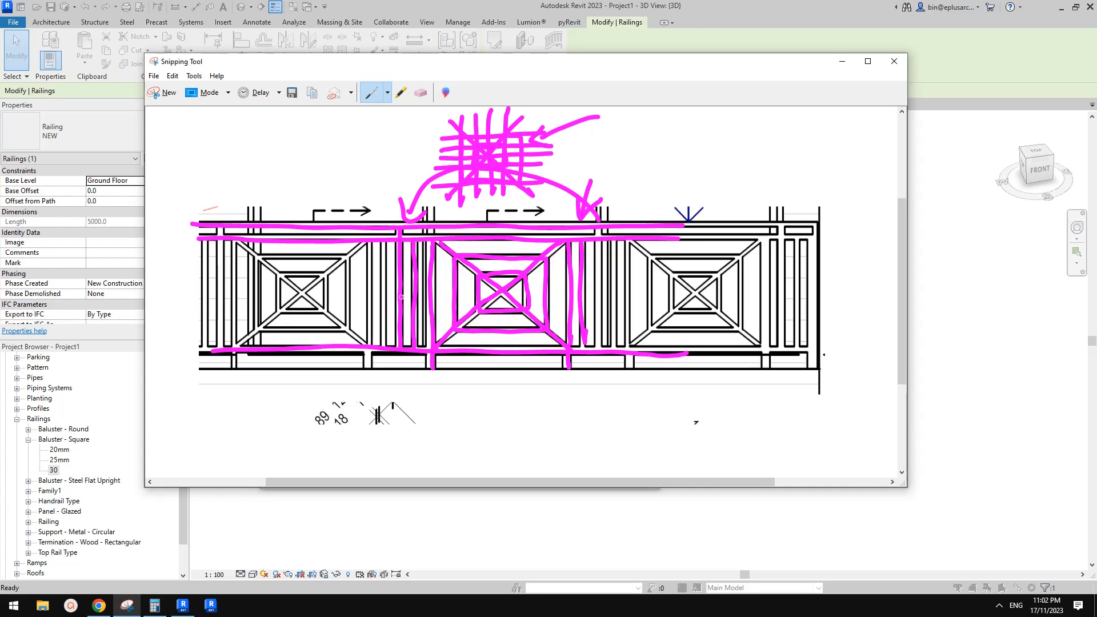
left_click(127, 606)
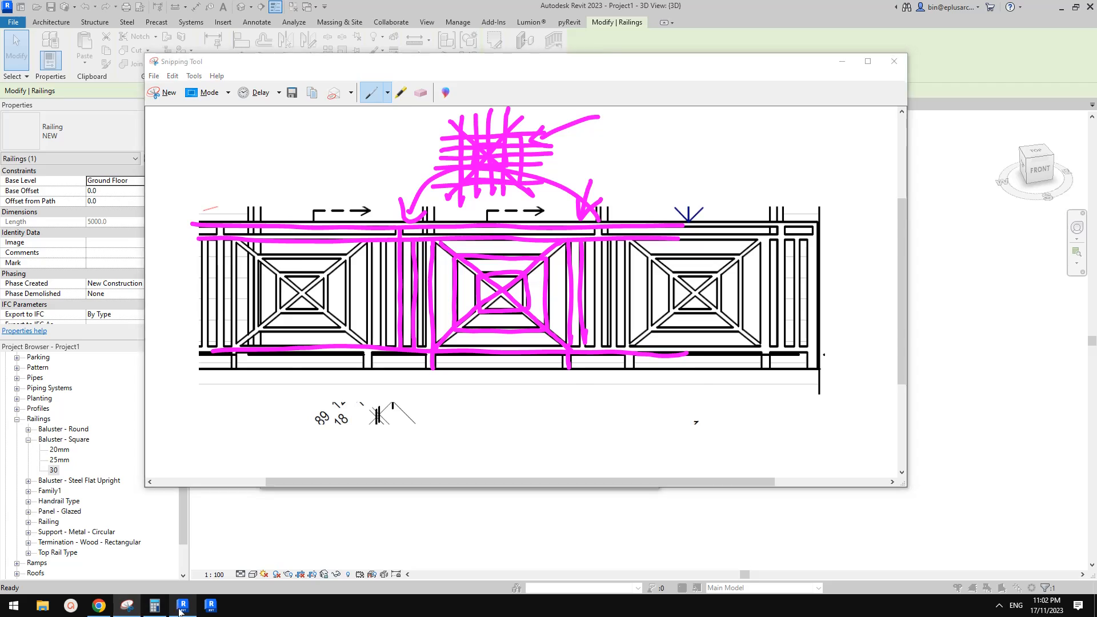
left_click(521, 217)
type("125")
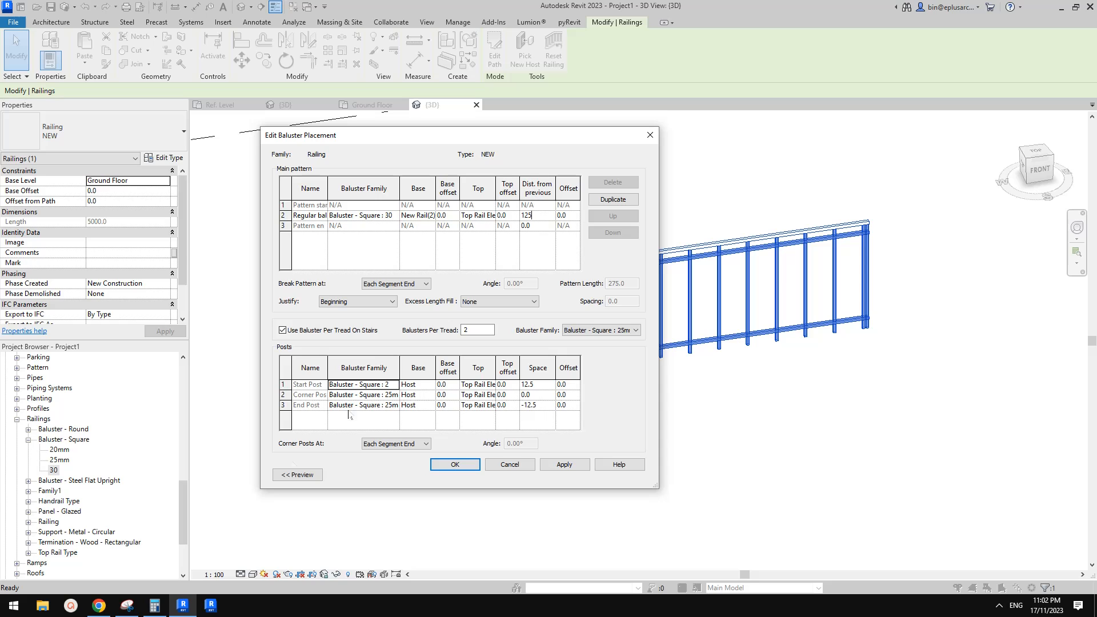
Duplicate the regular baluster in row 2 of the main pattern and set the copy's top to New Rail(1).
left_click(132, 608)
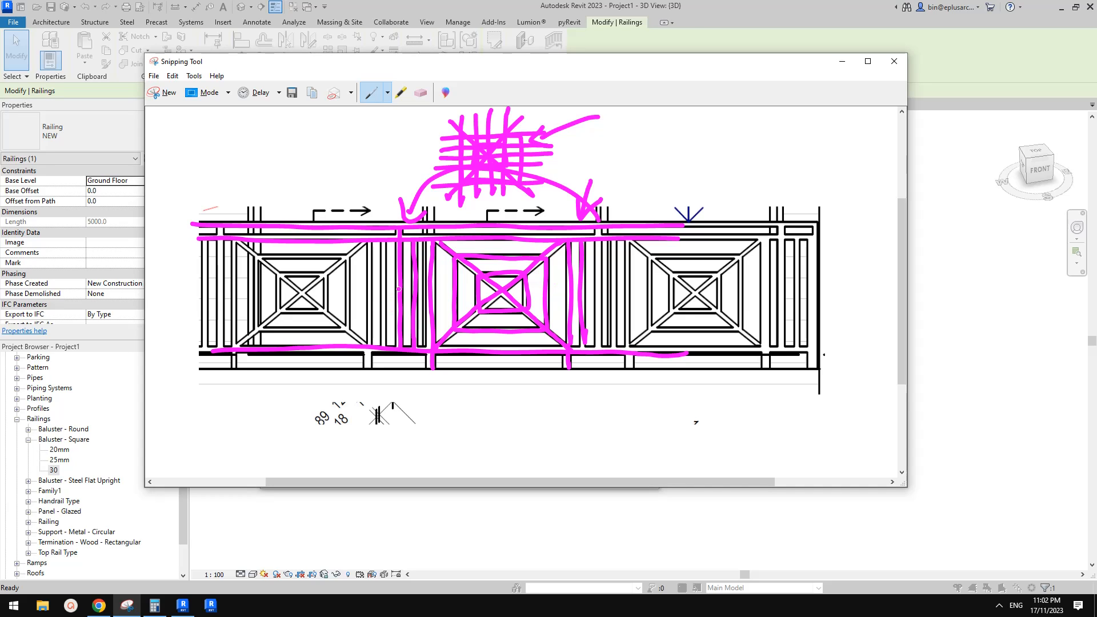
left_click(182, 605)
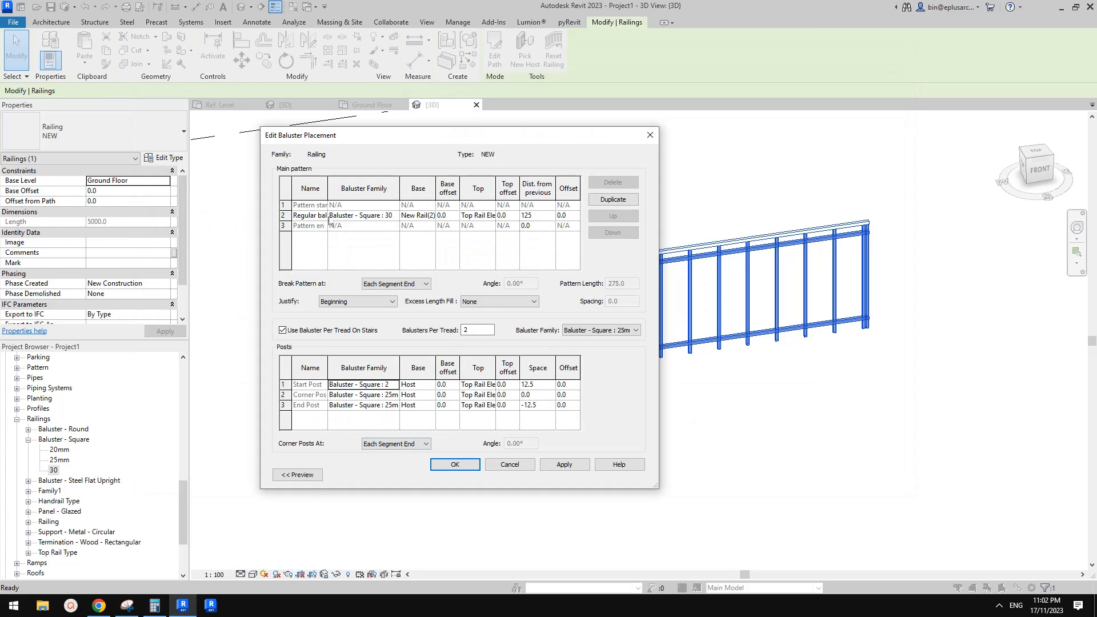
left_click(282, 215)
left_click(611, 199)
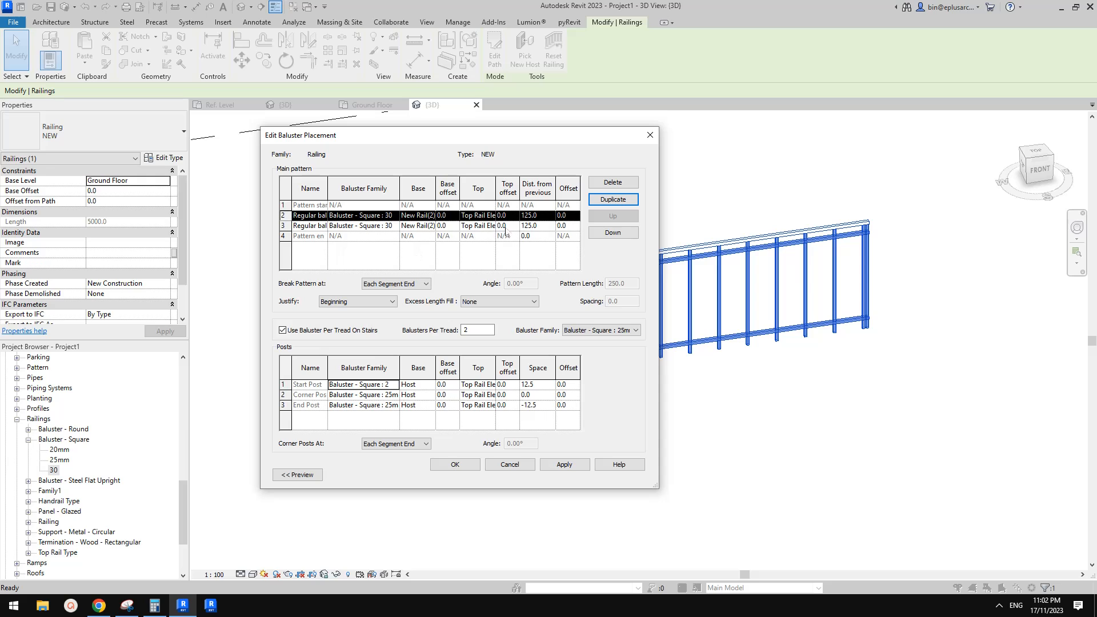
left_click(430, 226)
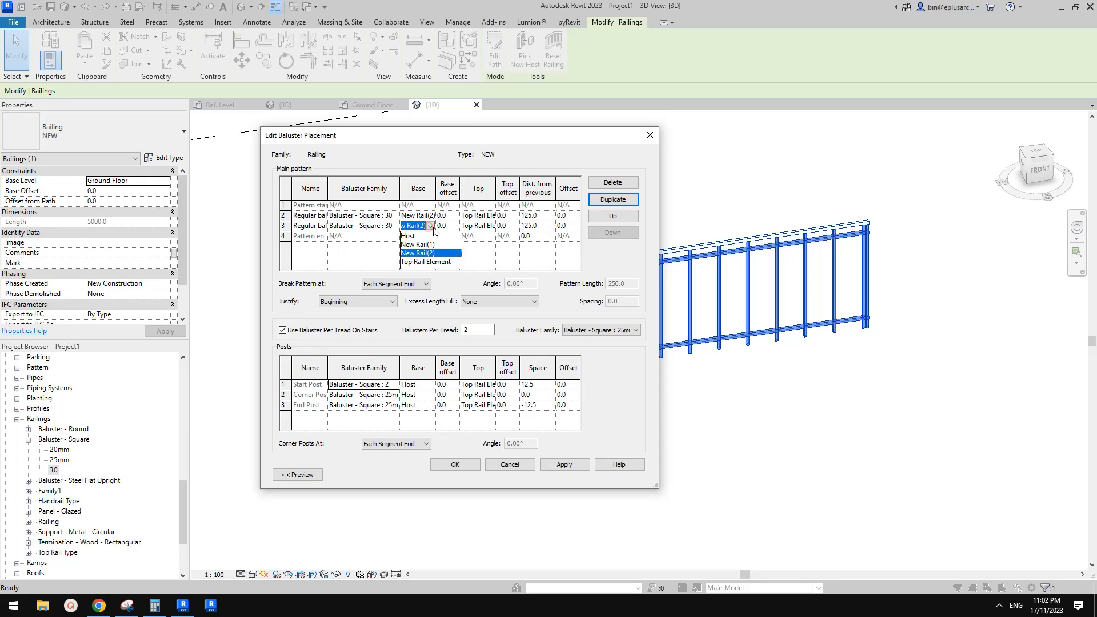
left_click(430, 227)
left_click(430, 226)
left_click(431, 227)
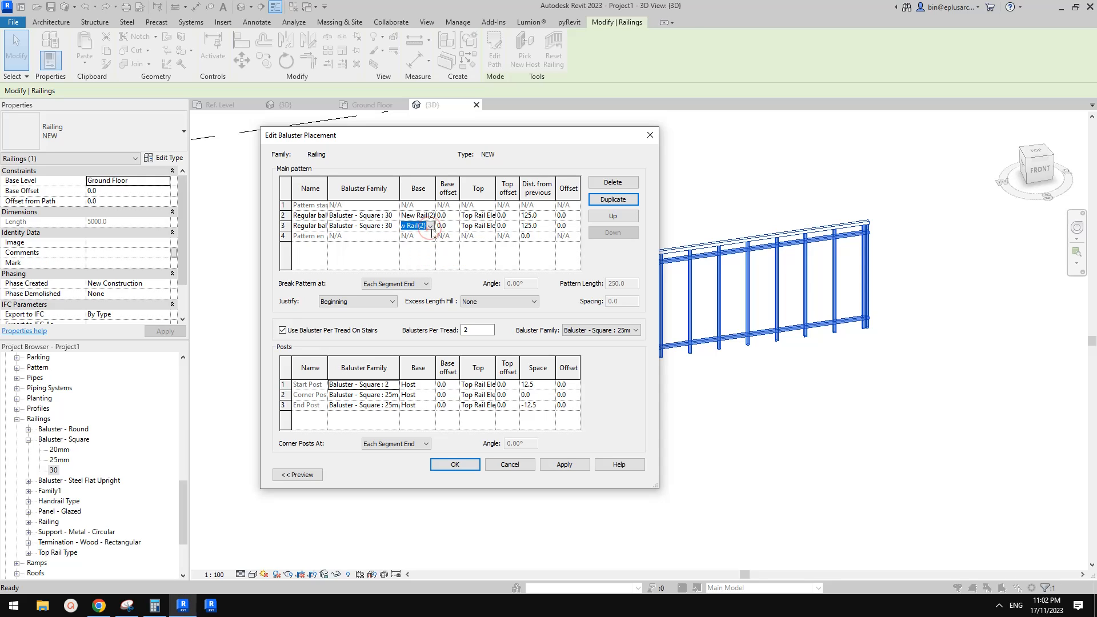
left_click(490, 226)
left_click(491, 227)
left_click(490, 252)
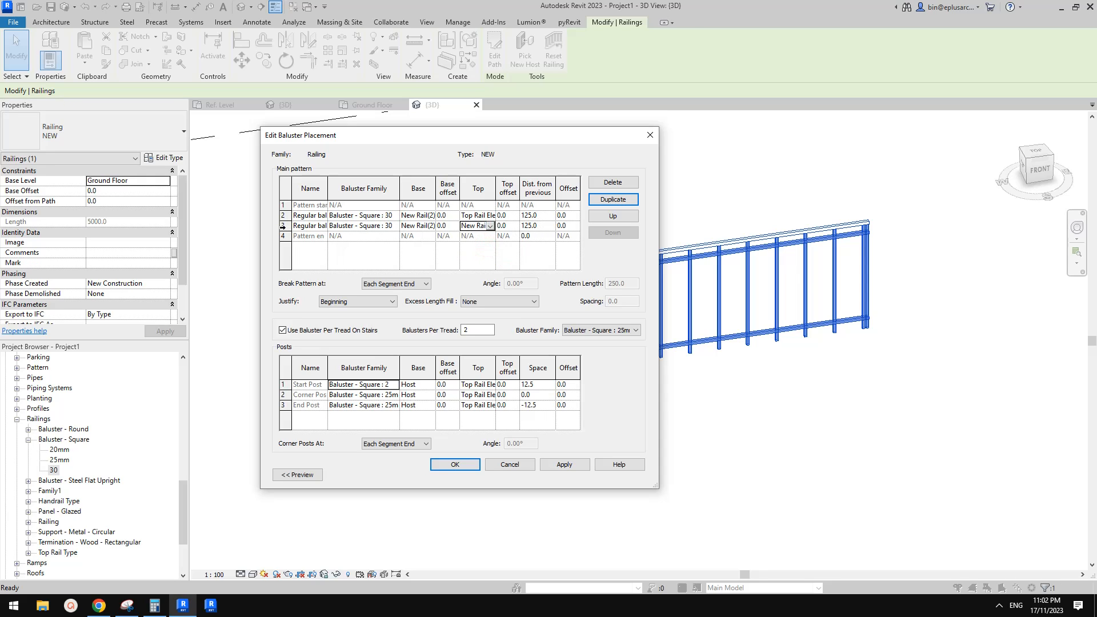
Duplicate the row 3 baluster in the main pattern and set the copy's base to Host.
left_click(283, 226)
left_click(613, 199)
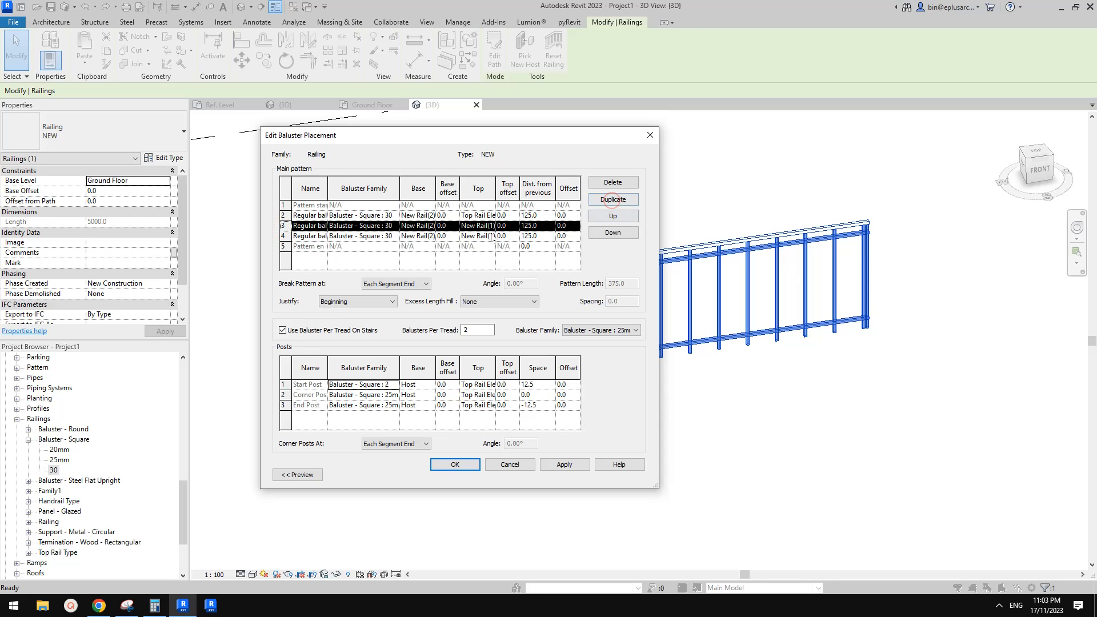
left_click(375, 236)
left_click(394, 236)
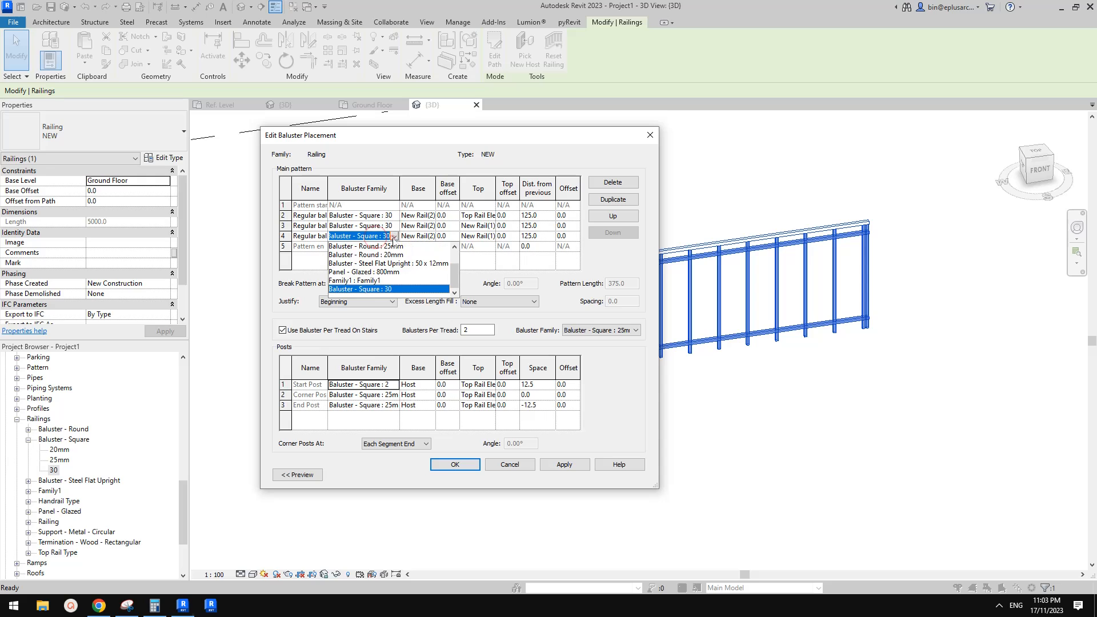
left_click(394, 236)
left_click(430, 236)
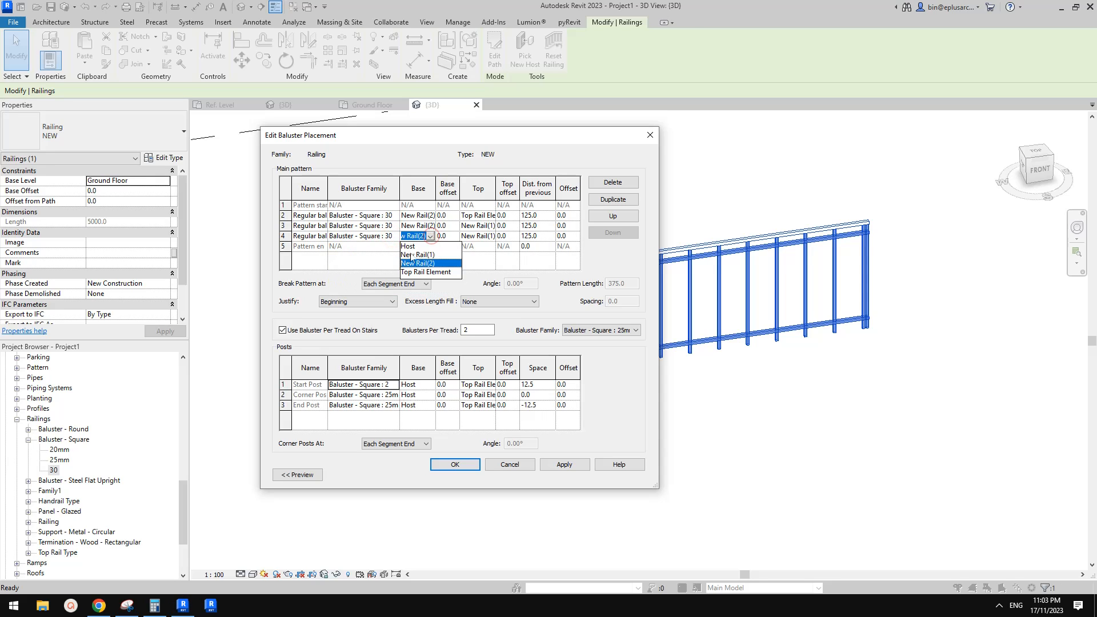
left_click(409, 247)
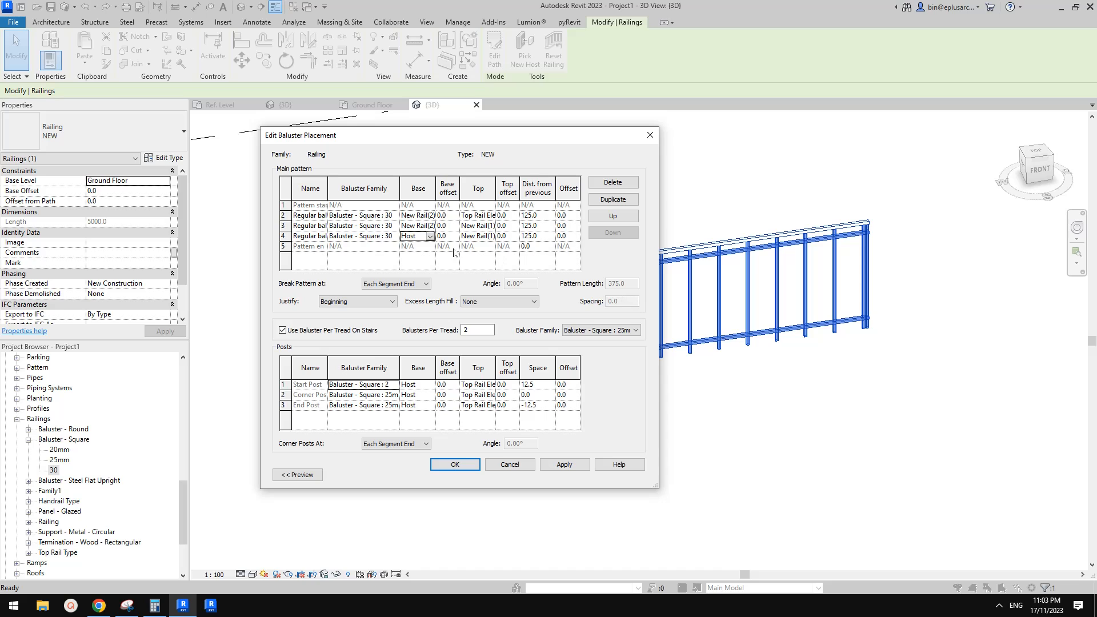
left_click(476, 238)
left_click(491, 236)
left_click(490, 236)
On the railing reference in Snipping Tool, mark the middle panel's full width and the half-width from post to centre, then return to Revit.
key("alt+Tab")
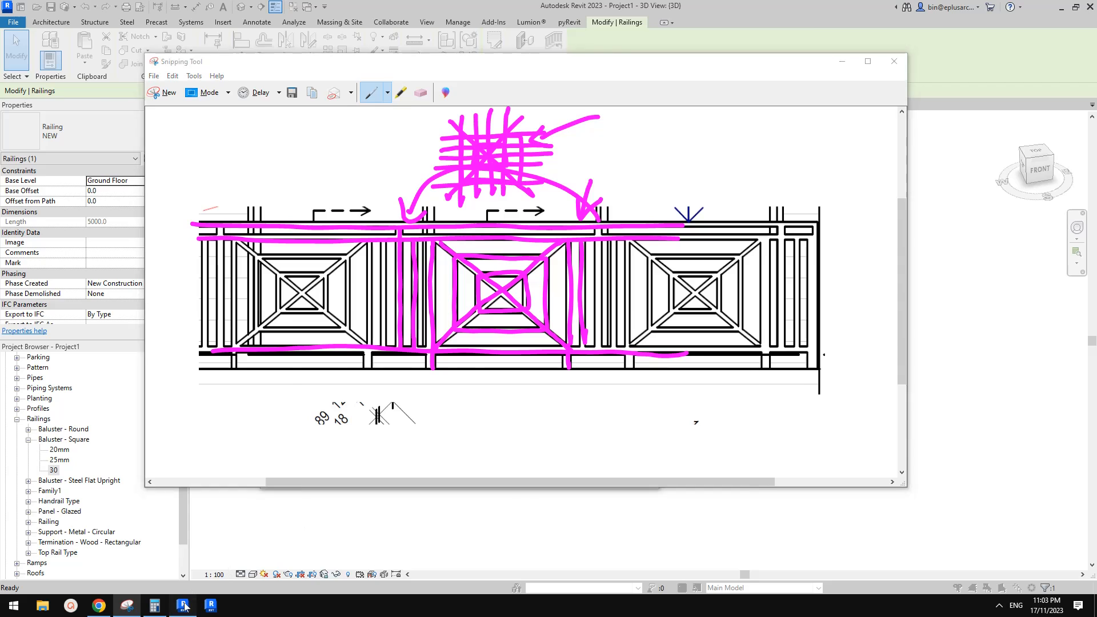
key("alt+Tab")
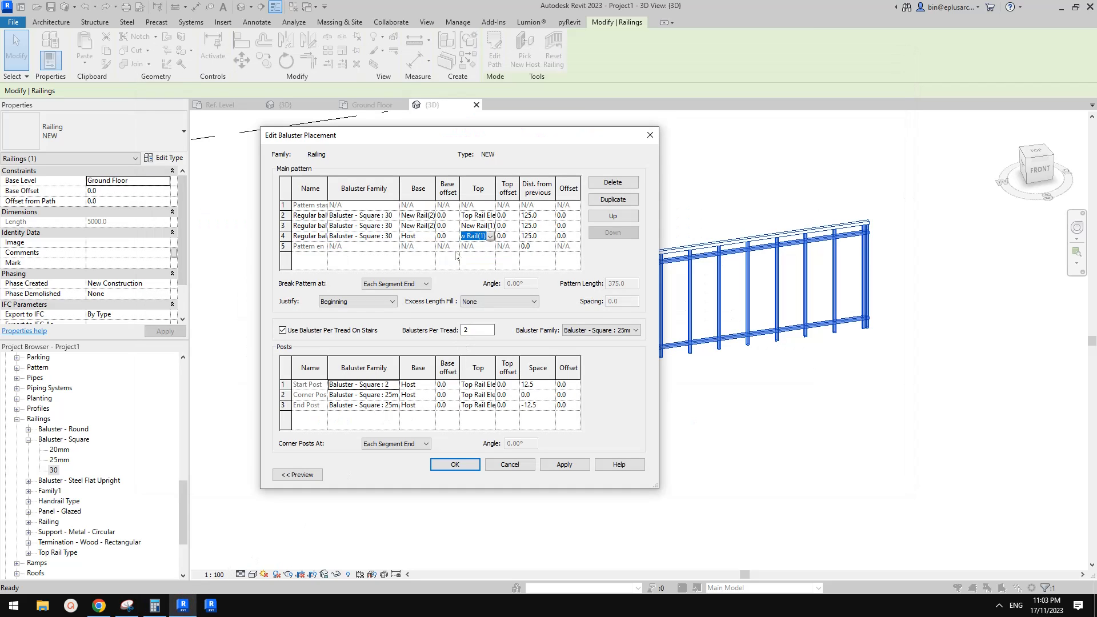
key("alt+Tab")
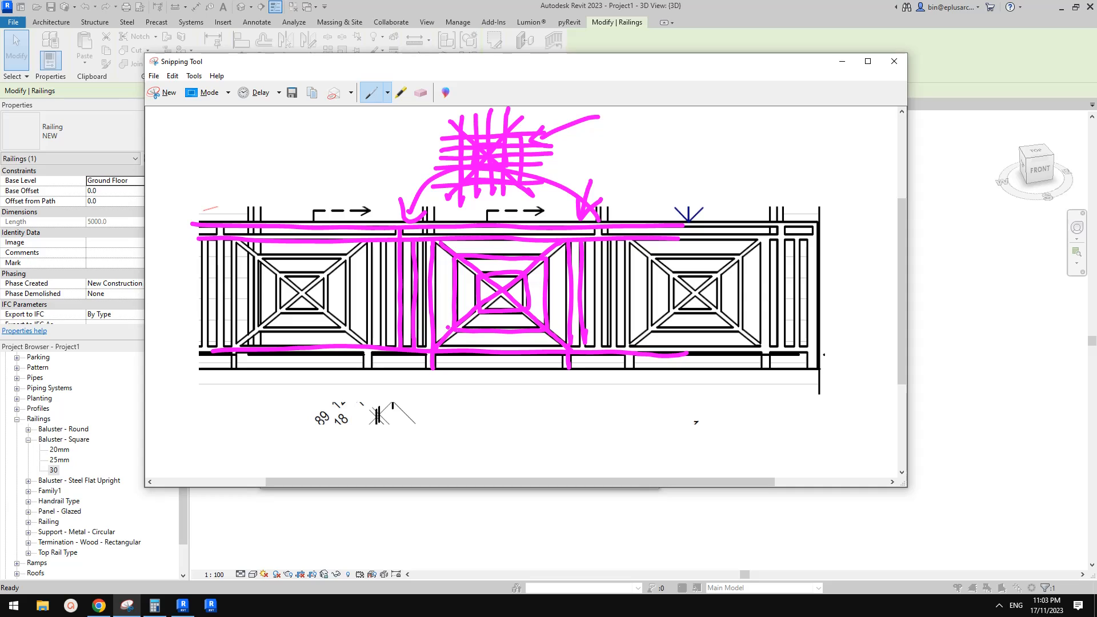
mouse_move(438, 389)
left_mouse_down()
mouse_move(437, 414)
mouse_move(574, 396)
mouse_move(495, 432)
mouse_move(532, 434)
left_mouse_up()
left_click_drag(501, 273, 500, 375)
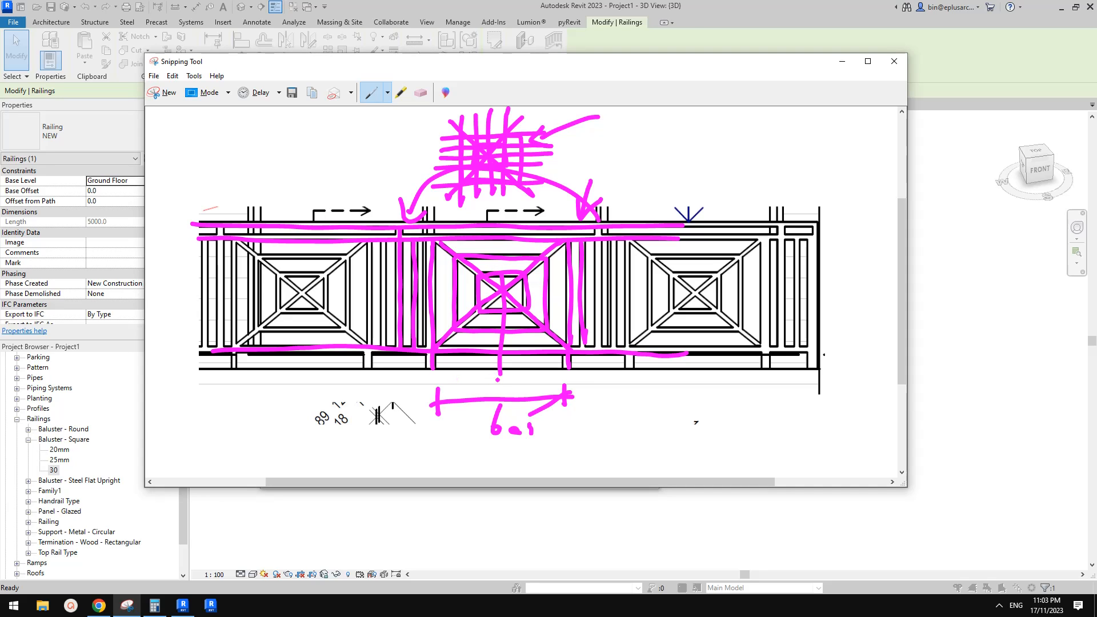
mouse_move(498, 380)
left_mouse_down()
mouse_move(501, 391)
mouse_move(425, 383)
mouse_move(509, 379)
left_mouse_up()
mouse_move(435, 391)
left_mouse_down()
mouse_move(432, 373)
mouse_move(489, 389)
left_mouse_up()
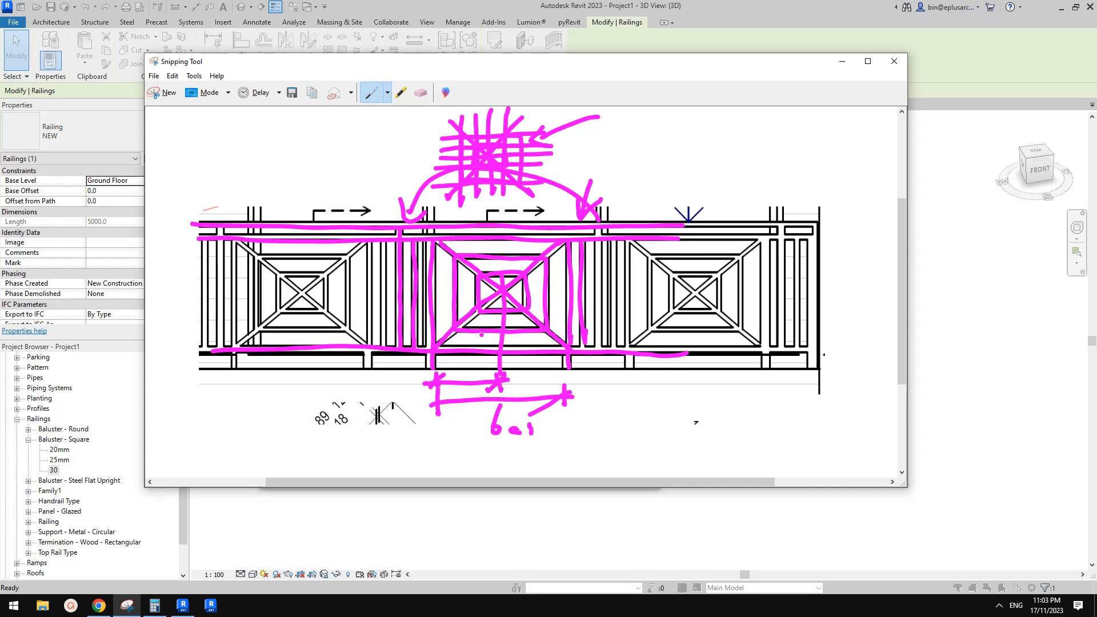
left_click(183, 605)
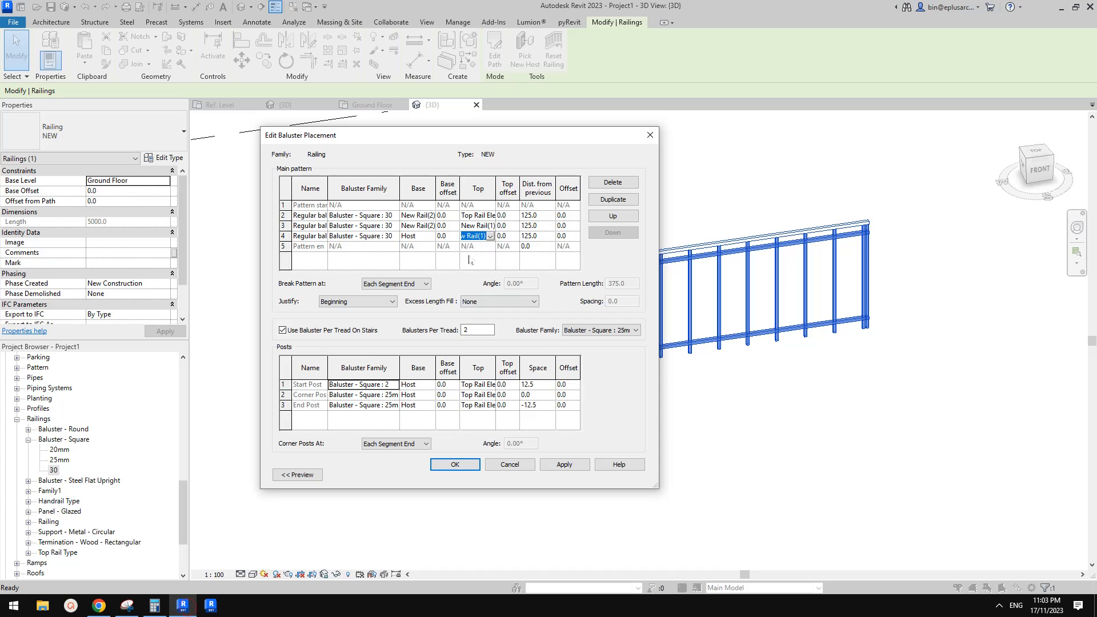
Duplicate the Host-based baluster in row 4 and set the copy's baluster family to Family1 : Family1.
left_click(284, 236)
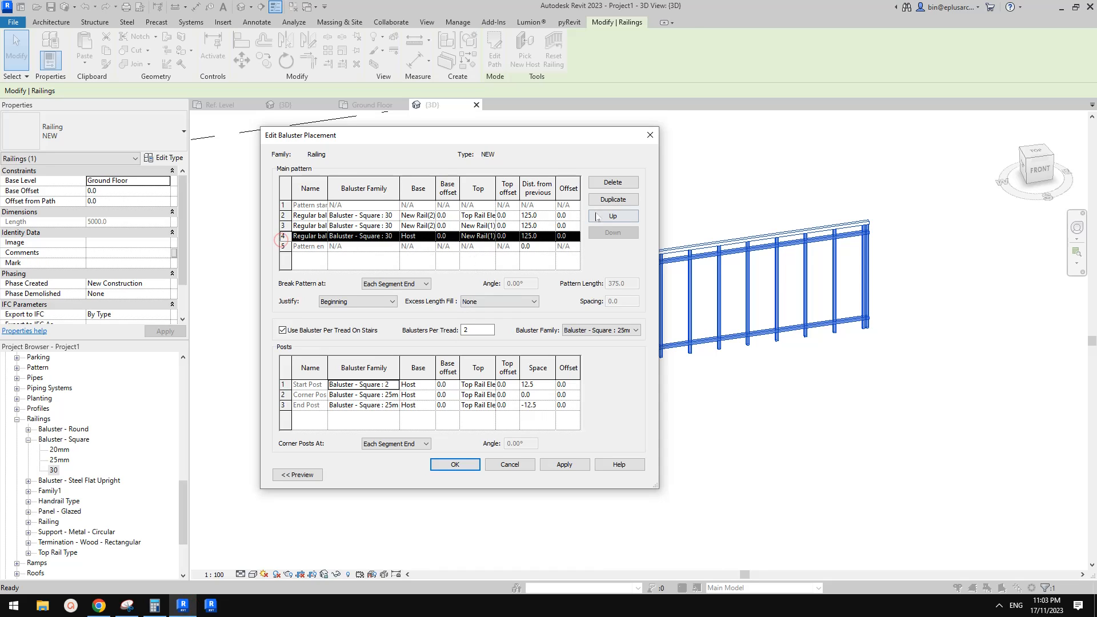
left_click(613, 200)
left_click(358, 247)
left_click(387, 247)
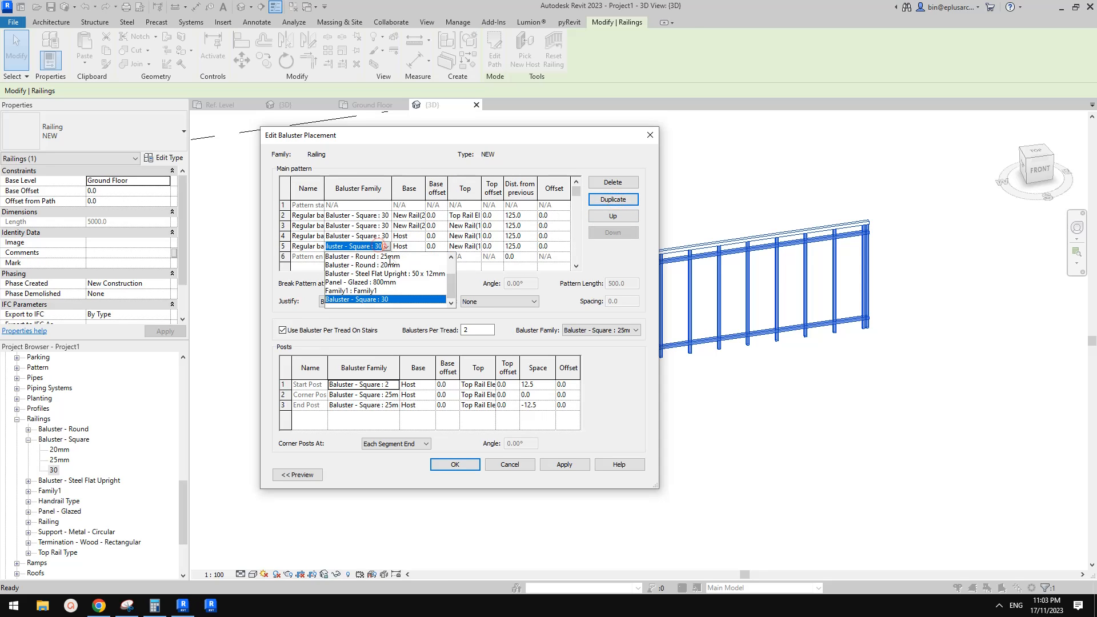
left_click(361, 291)
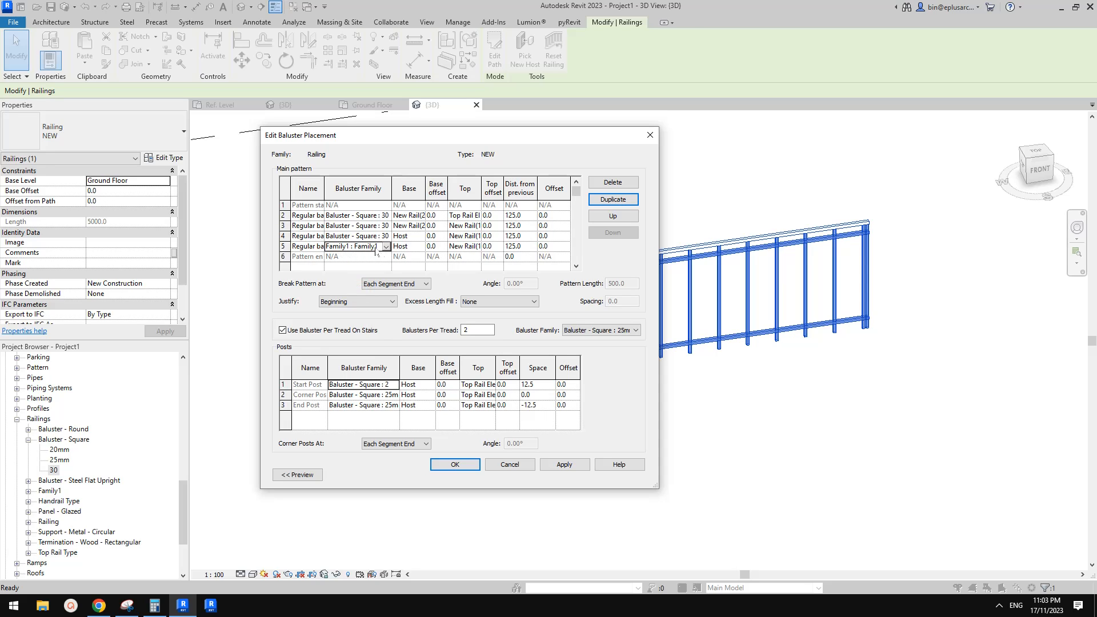
Check the reference sketch and set the base of the Family1 baluster to New Rail(2).
left_click(415, 247)
left_click(421, 247)
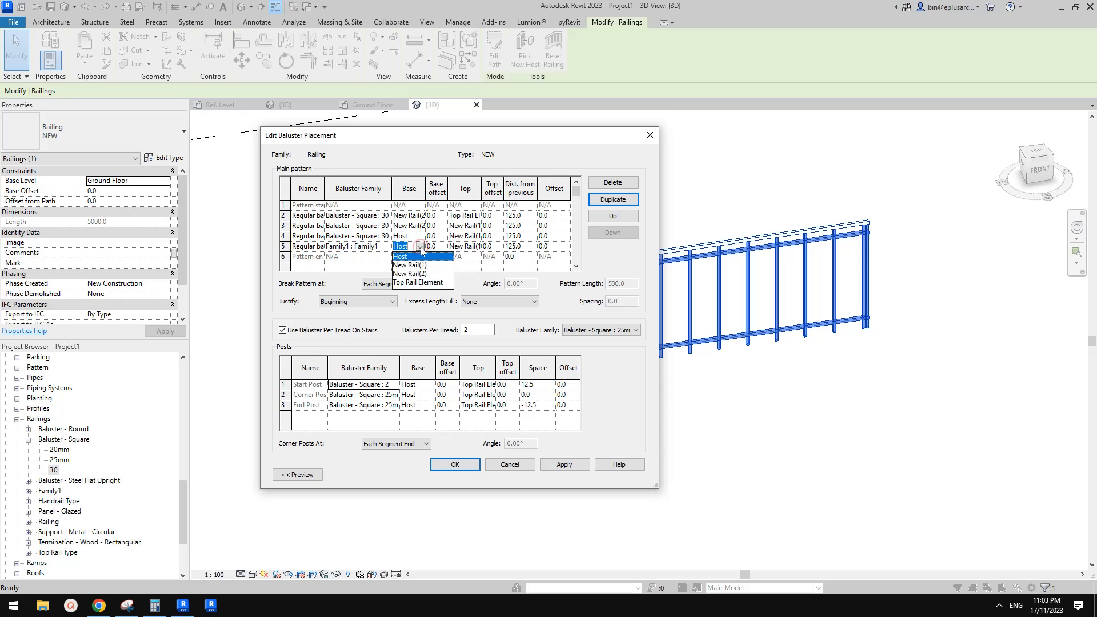
left_click(400, 256)
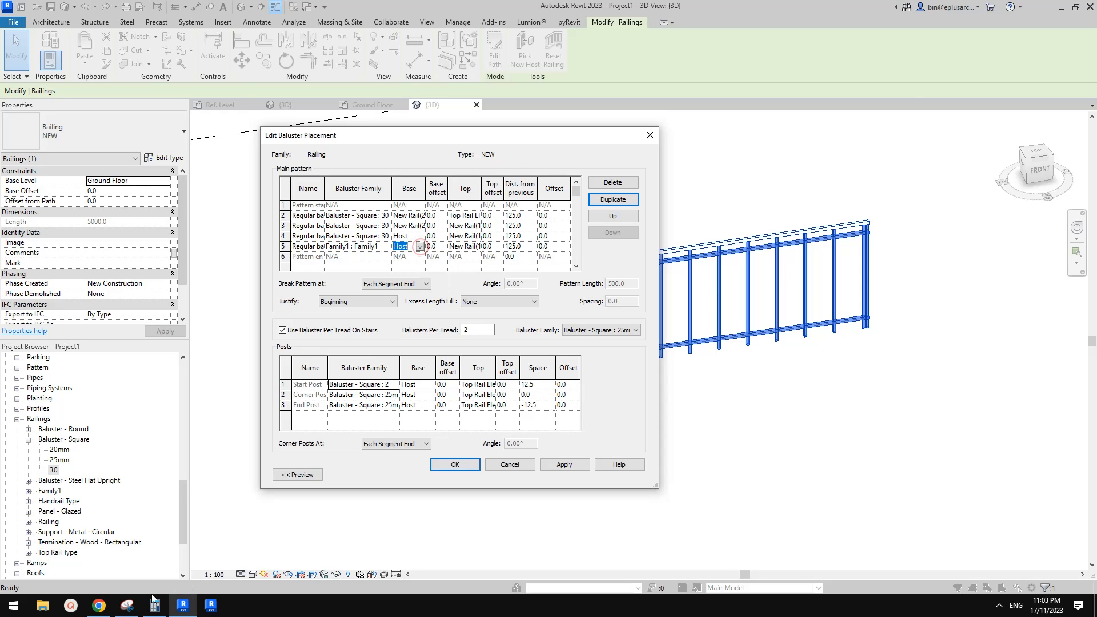
left_click(127, 605)
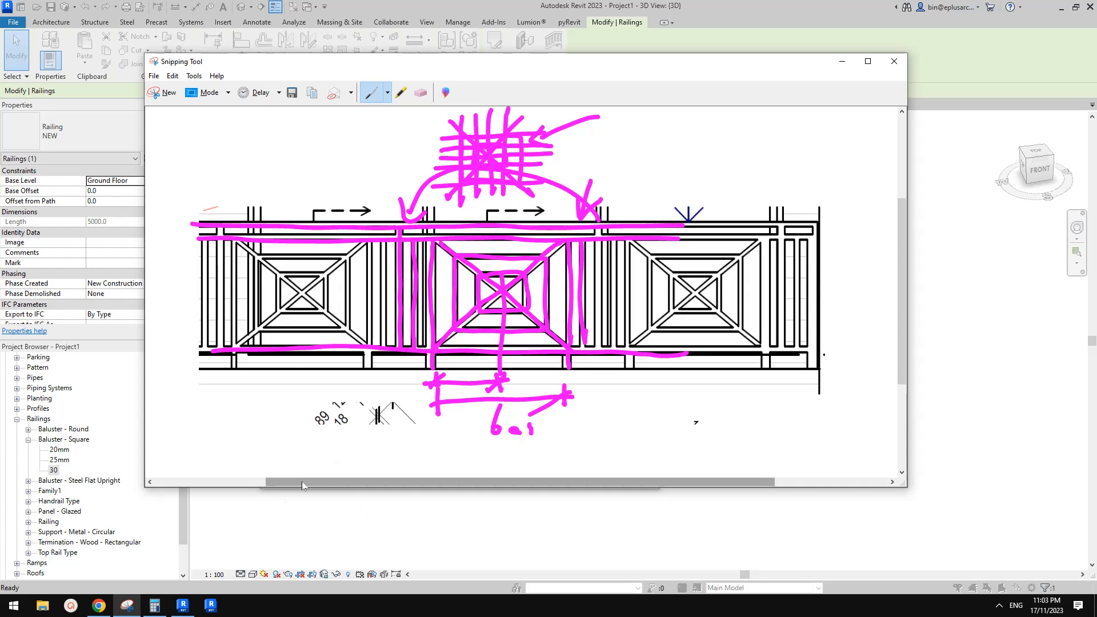
left_click(183, 605)
left_click(421, 247)
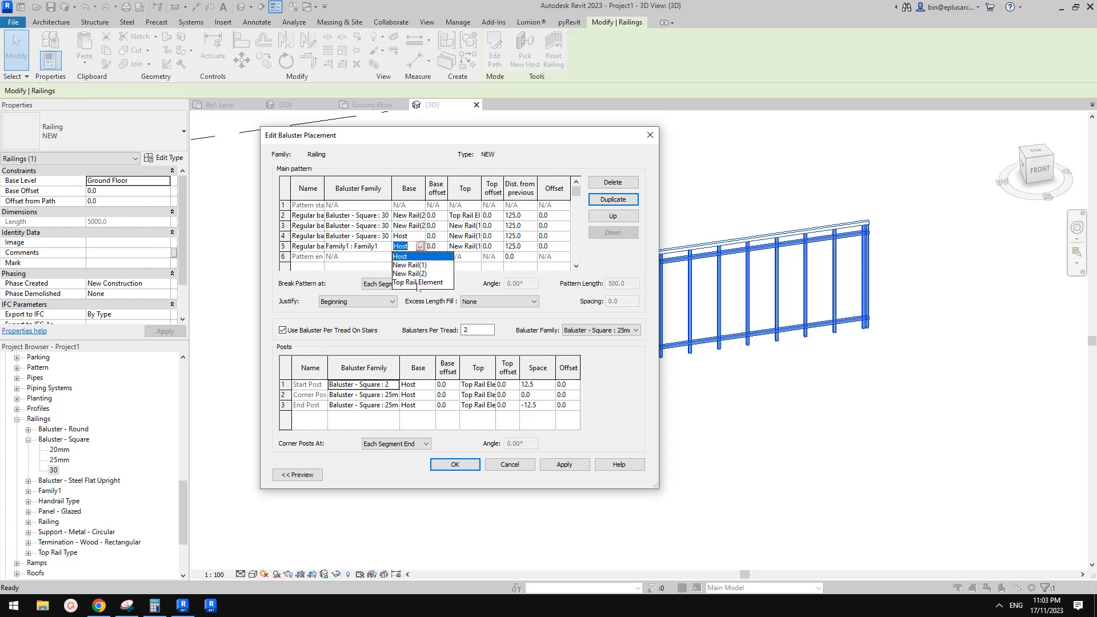
left_click(417, 276)
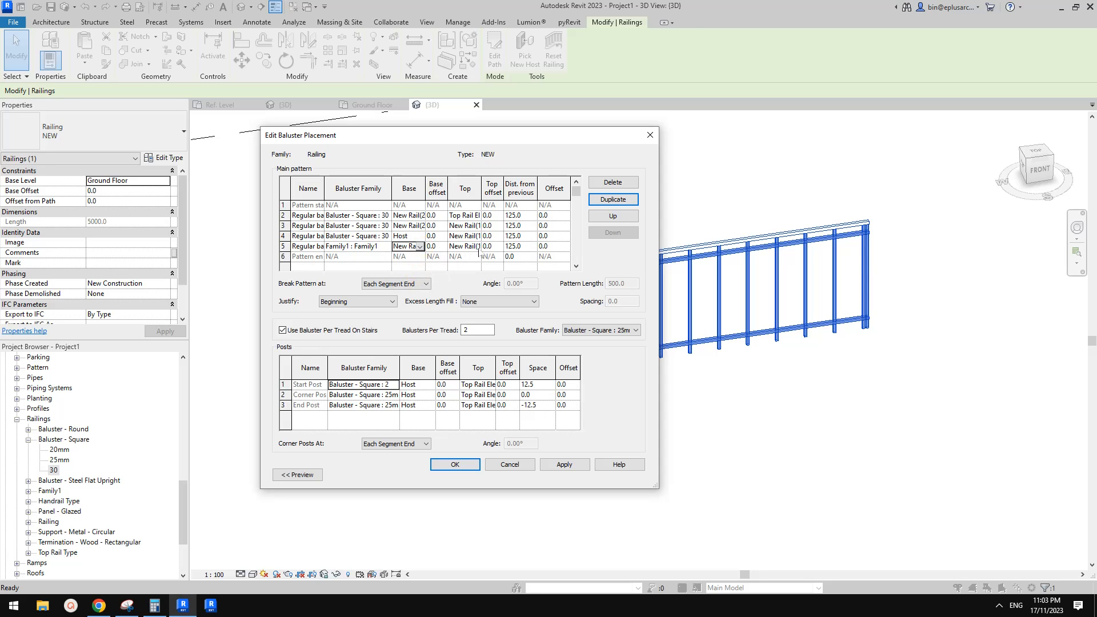
Set the Family1 baluster's distance from previous to 300 and apply the baluster changes to the railing type.
left_click(515, 246)
key("BackSpace")
left_click(455, 465)
left_click(615, 468)
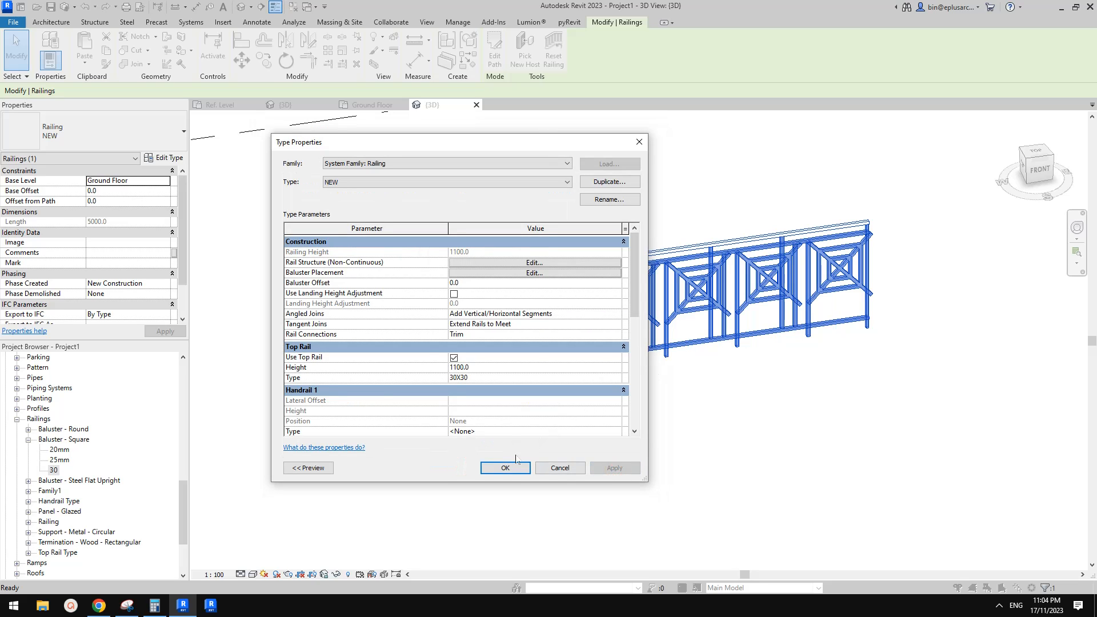
left_click(505, 470)
Reopen the railing's baluster placement, duplicate the Host-based square baluster and move the copy directly below the Family1 row.
middle_click_drag(565, 456, 639, 403, "shift")
scroll(559, 333, "up", 2)
middle_click_drag(559, 334, 476, 212)
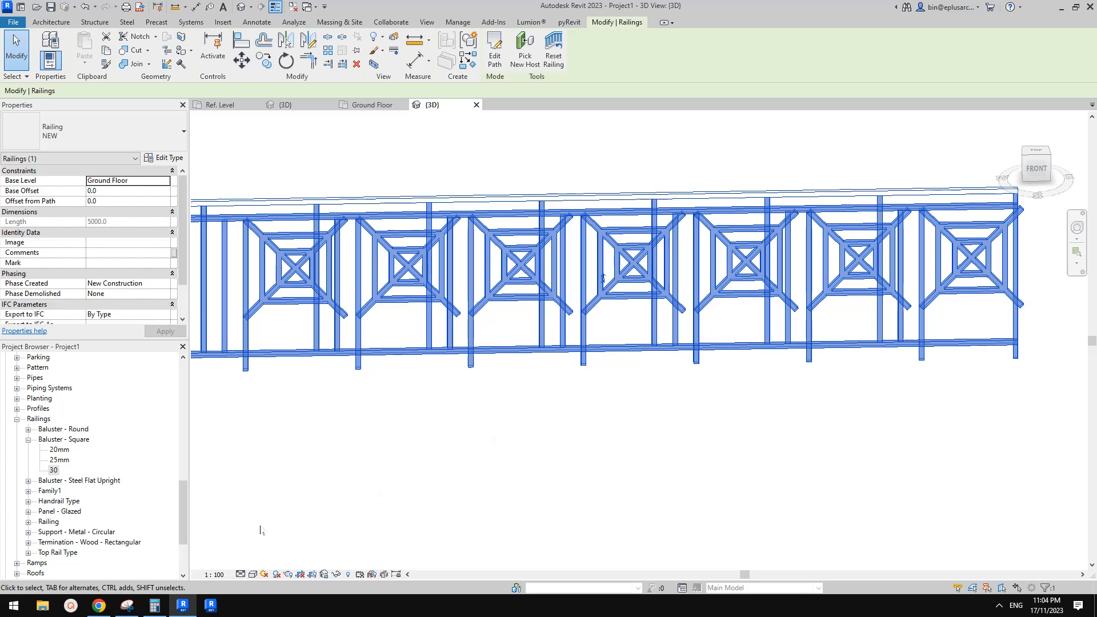
left_click(164, 158)
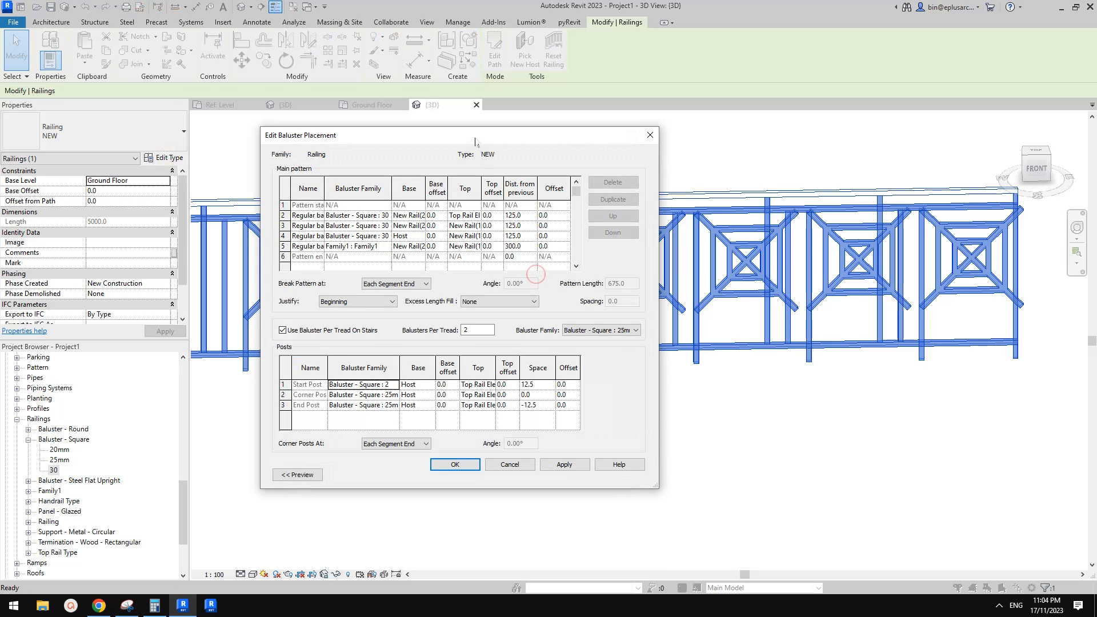
left_click_drag(395, 141, 479, 138)
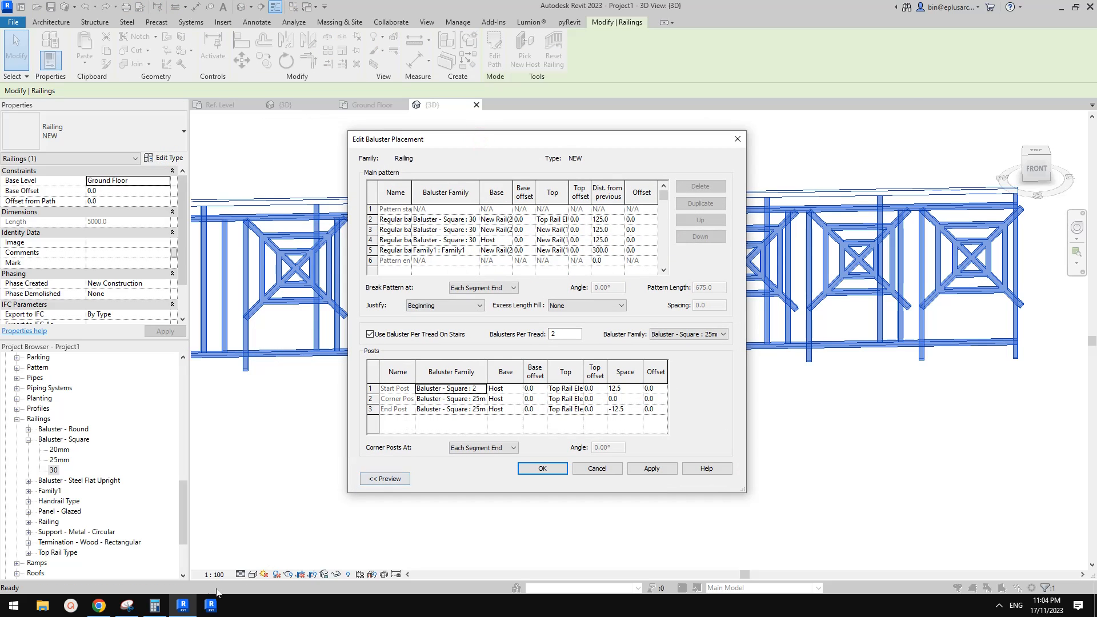
left_click(127, 605)
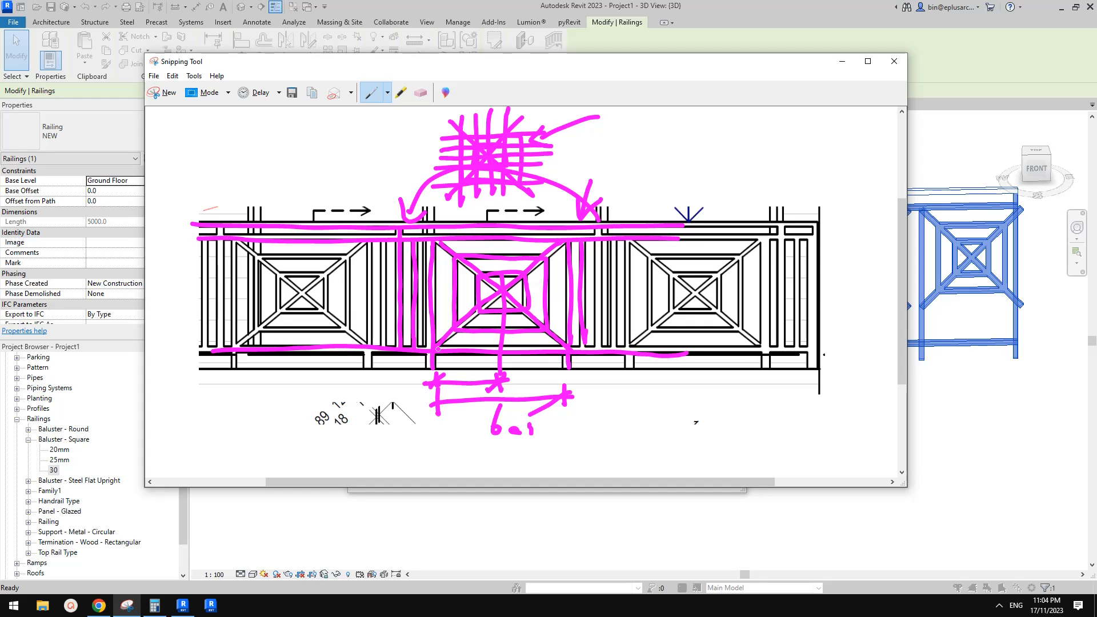
left_click(182, 605)
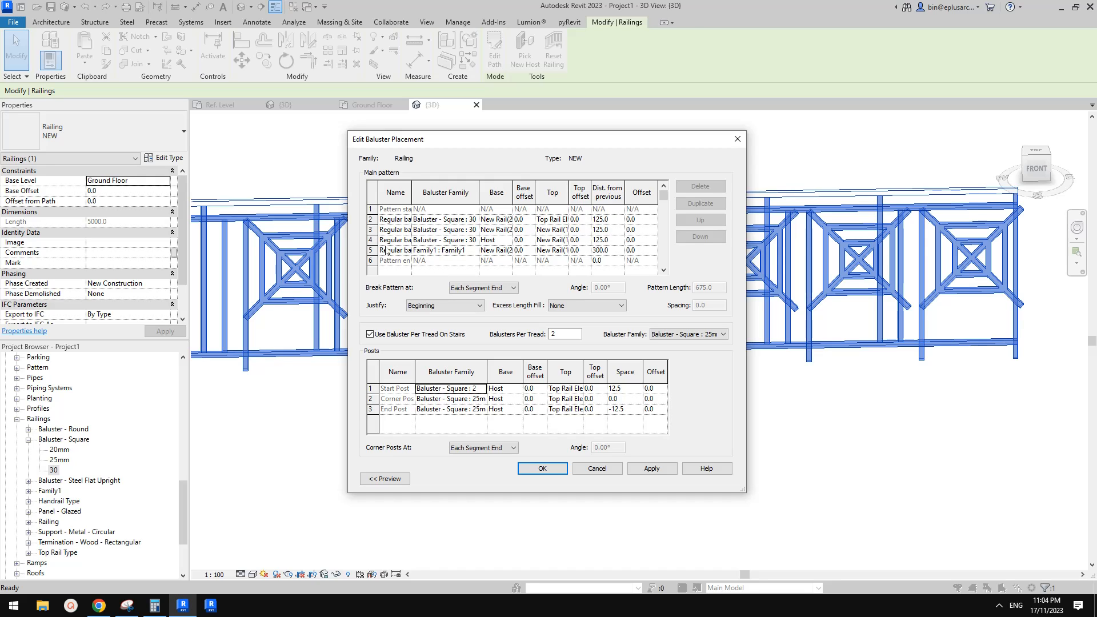
left_click(370, 240)
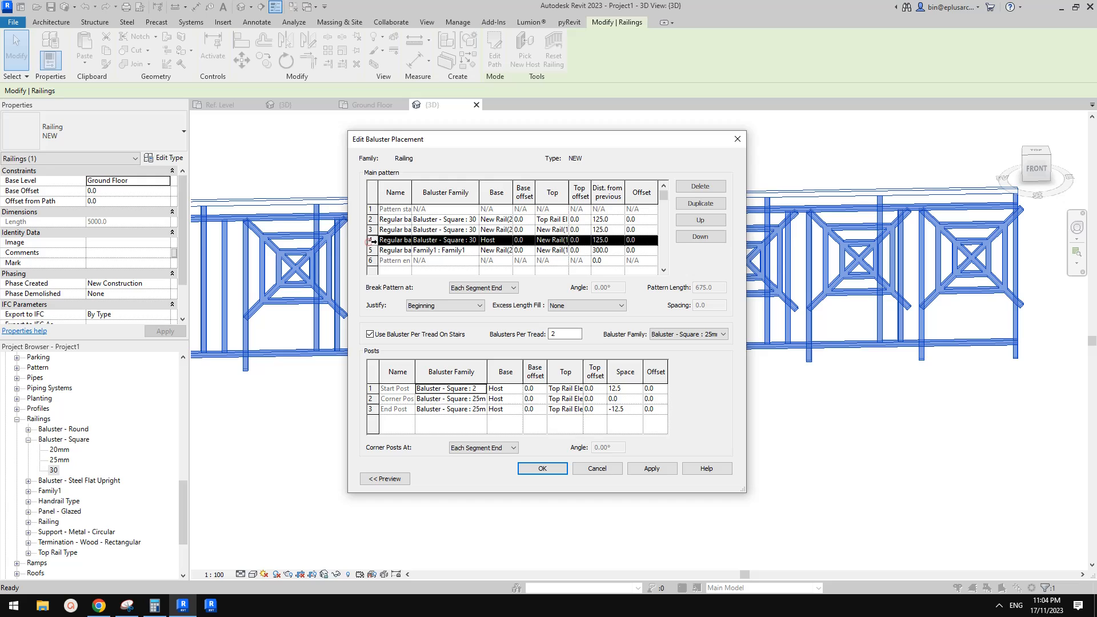
left_click(693, 204)
left_click(701, 237)
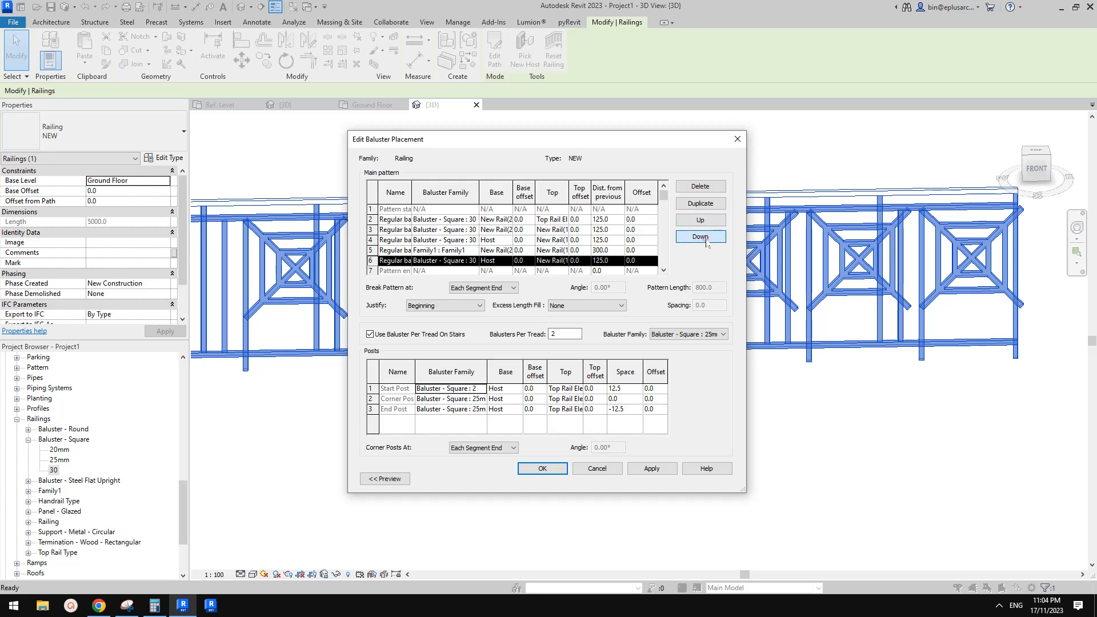
left_click(704, 238)
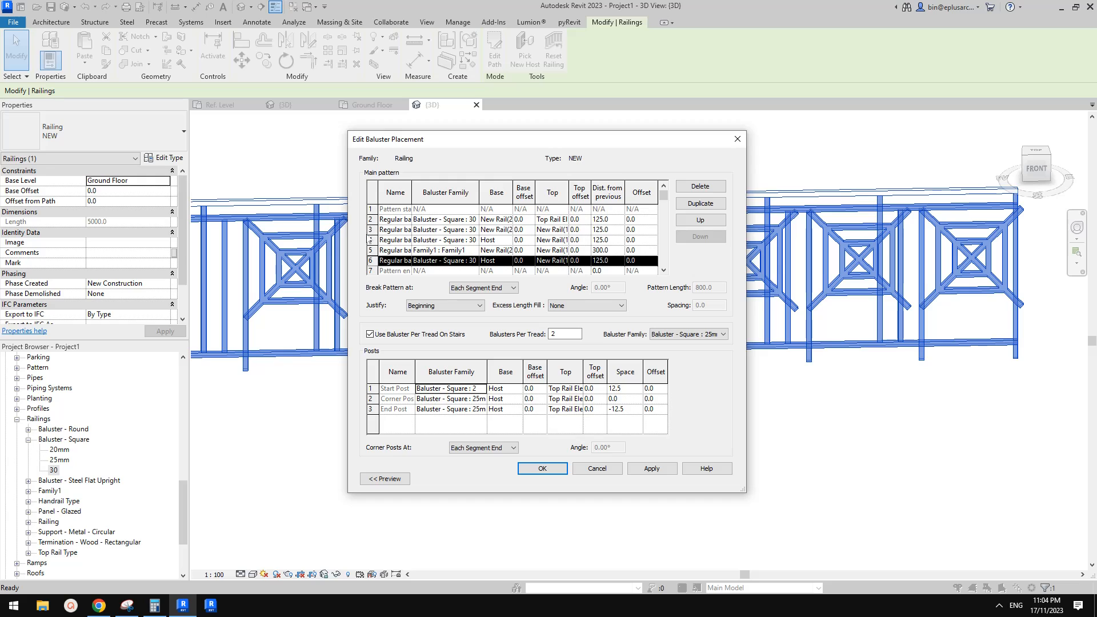
Duplicate the row 3 square baluster running from New Rail(2) to New Rail(1) and move the copy to the end of the pattern.
left_click(370, 229)
left_click(701, 203)
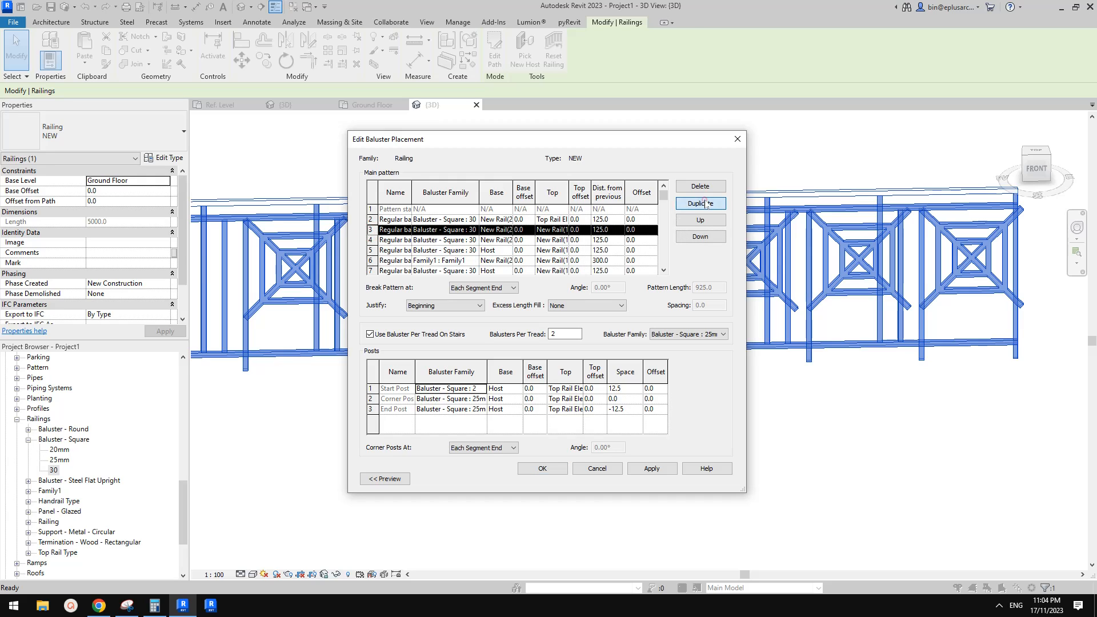
left_click(701, 237)
left_click(701, 237)
left_click(700, 237)
left_click(701, 237)
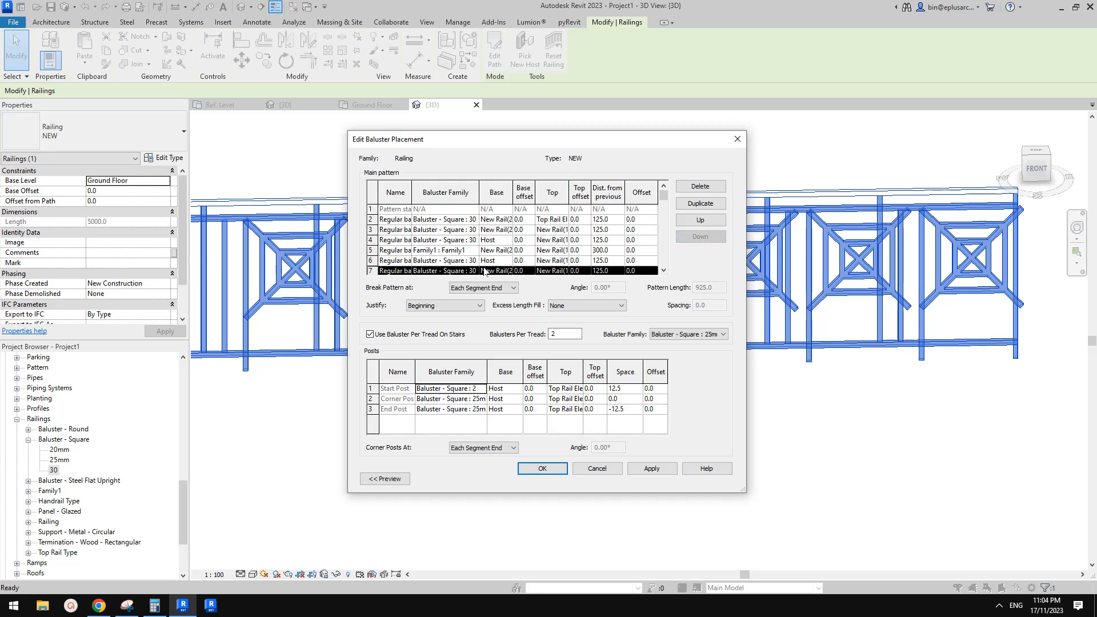
Consult the reference sketch and set the distance from previous of the square baluster directly after Family1 to 300.
left_click_drag(664, 200, 663, 224)
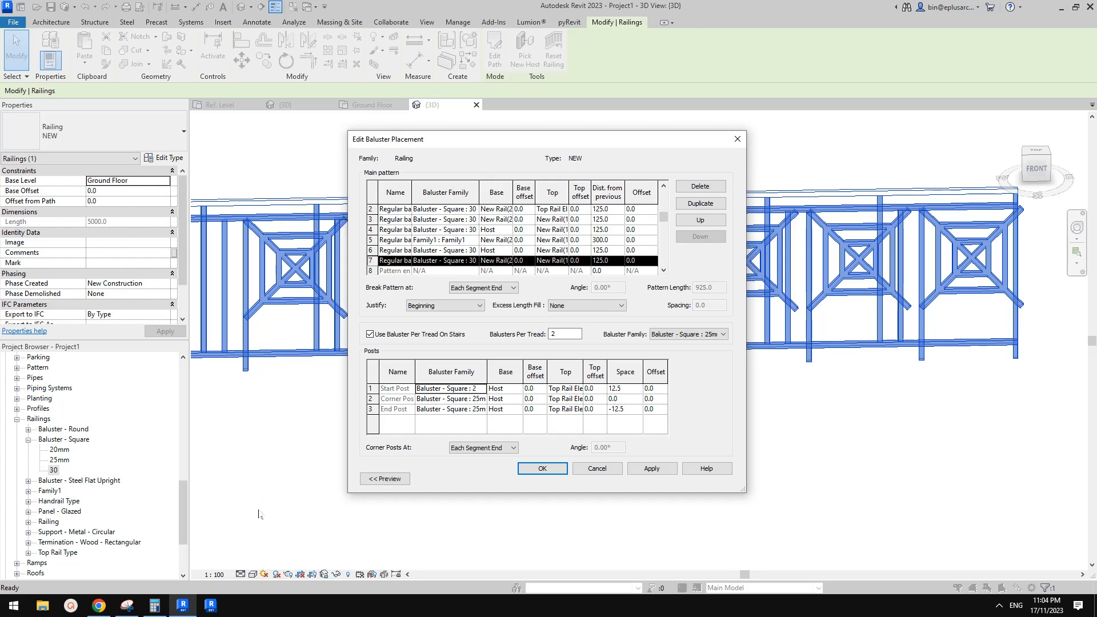
left_click(127, 606)
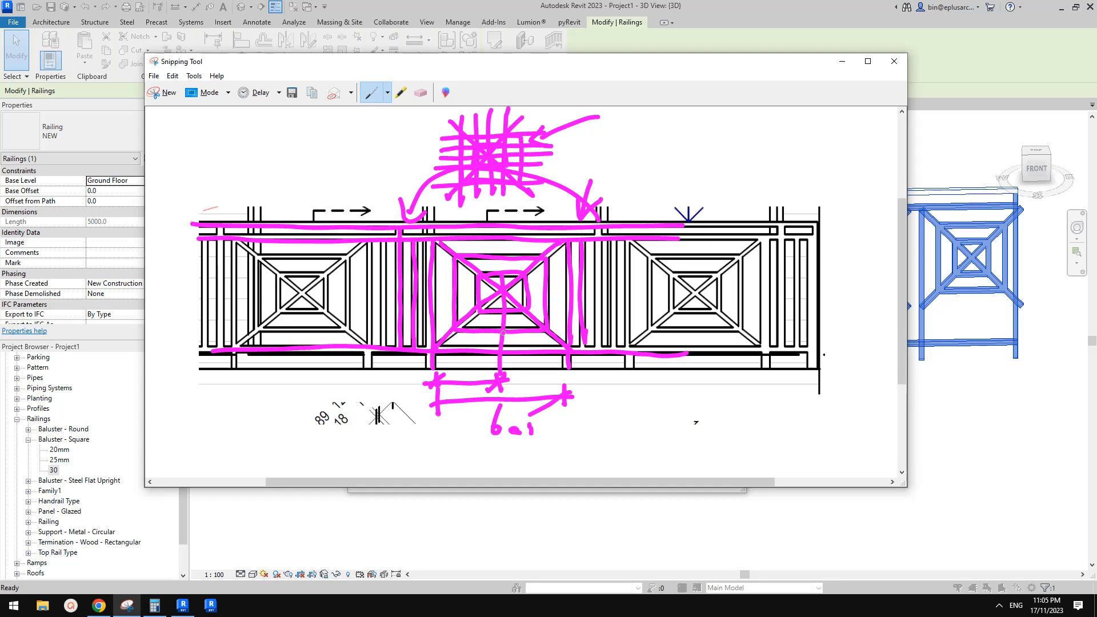
left_click(182, 606)
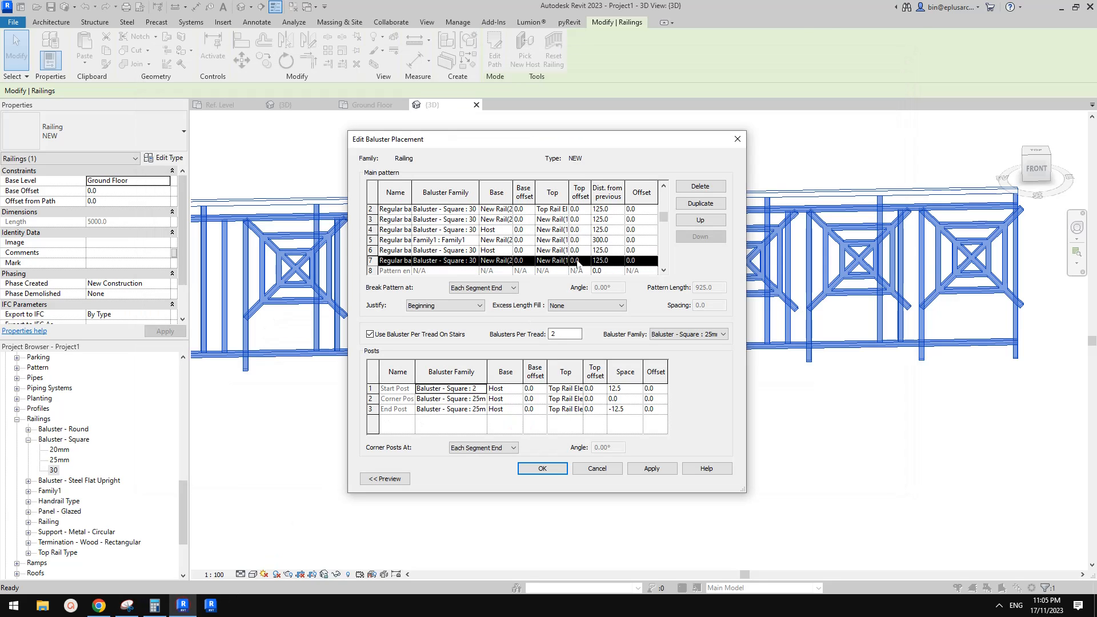
left_click(606, 250)
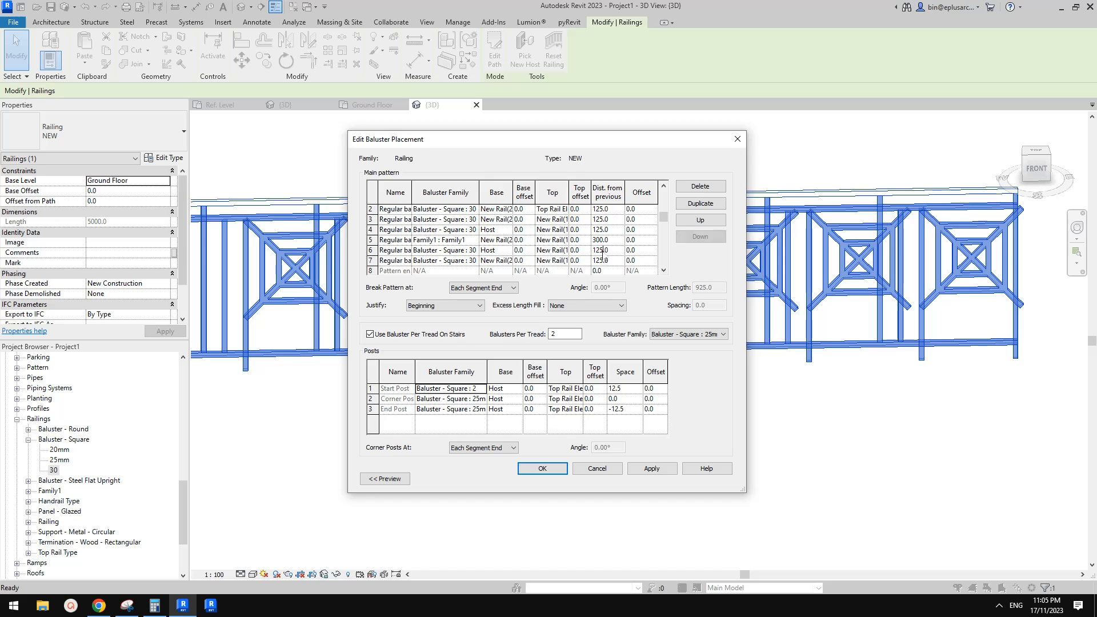
type("300")
Recheck the pattern against the reference sketch and apply the baluster placement changes to the NEW railing type.
left_click(127, 606)
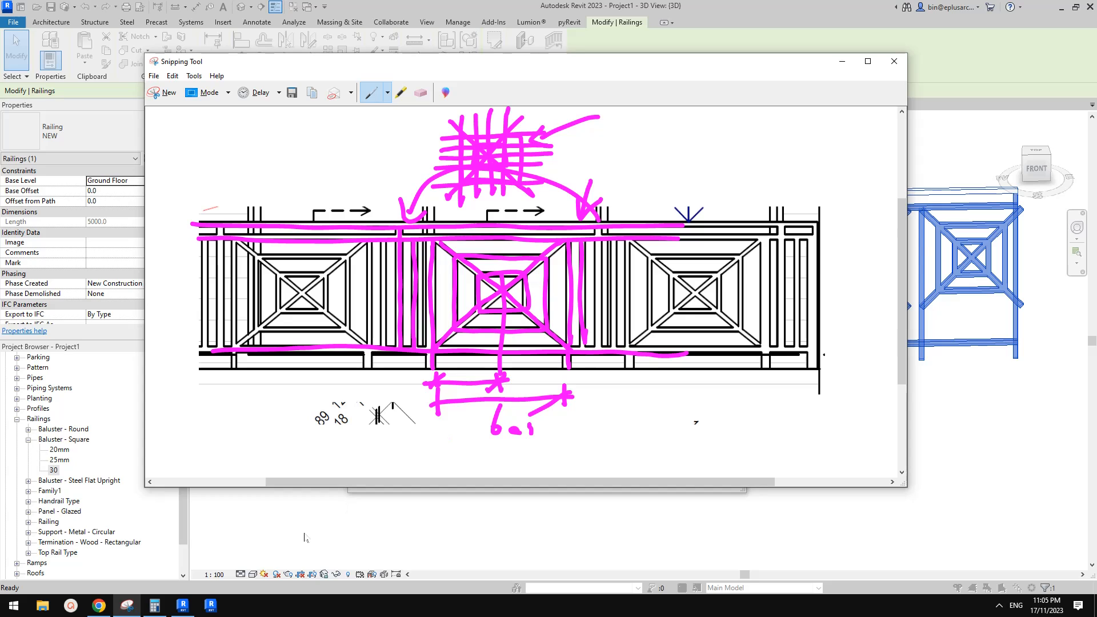
left_click(183, 606)
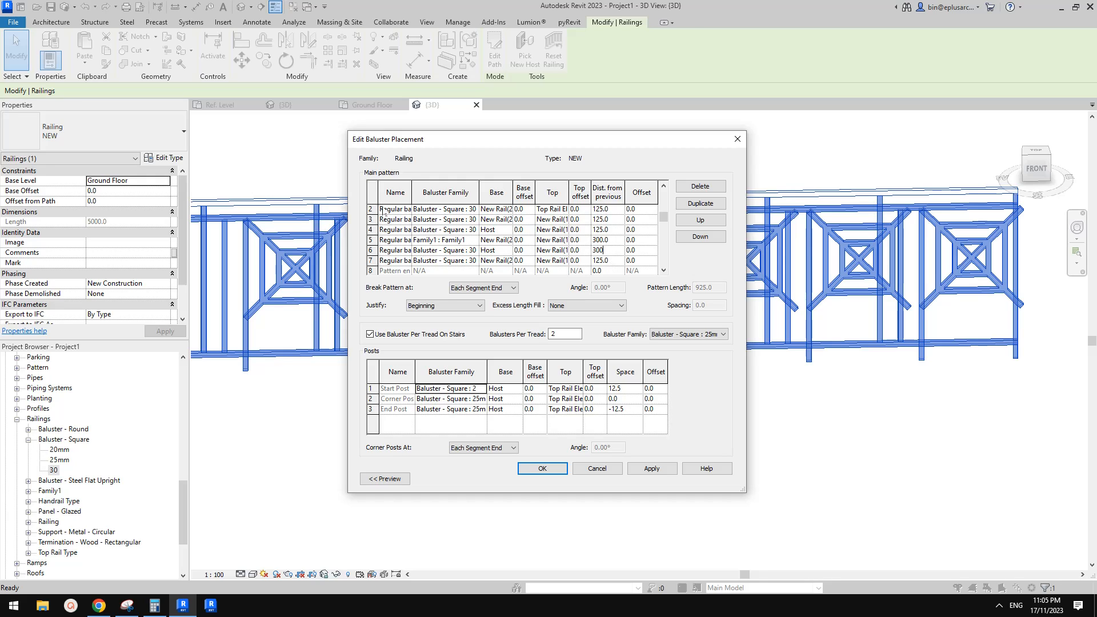
scroll(627, 240, "up", 1)
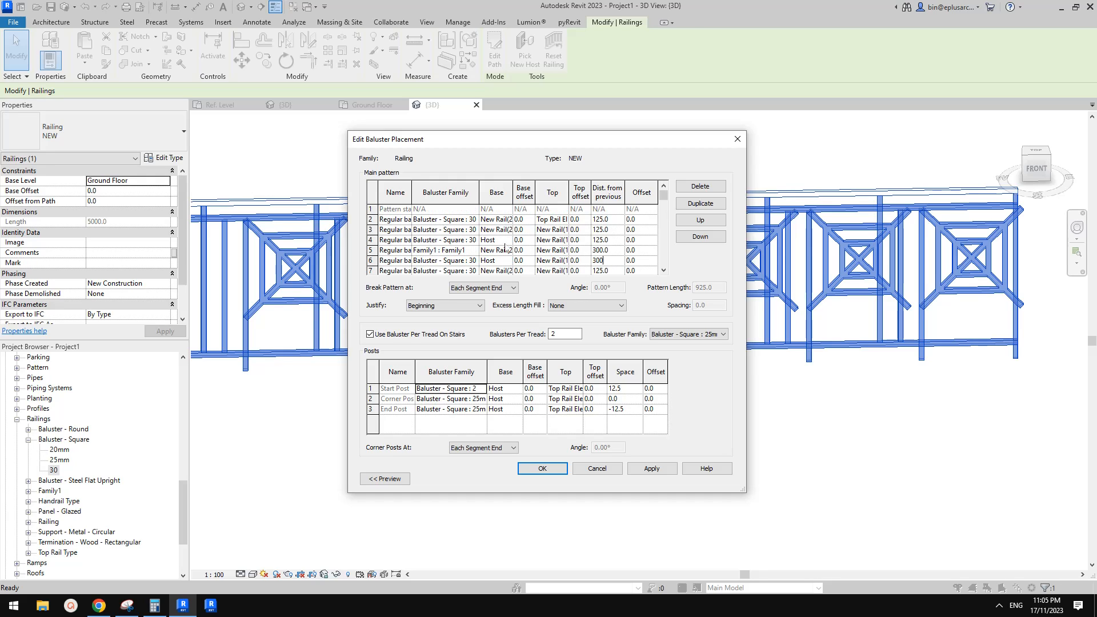
left_click(553, 470)
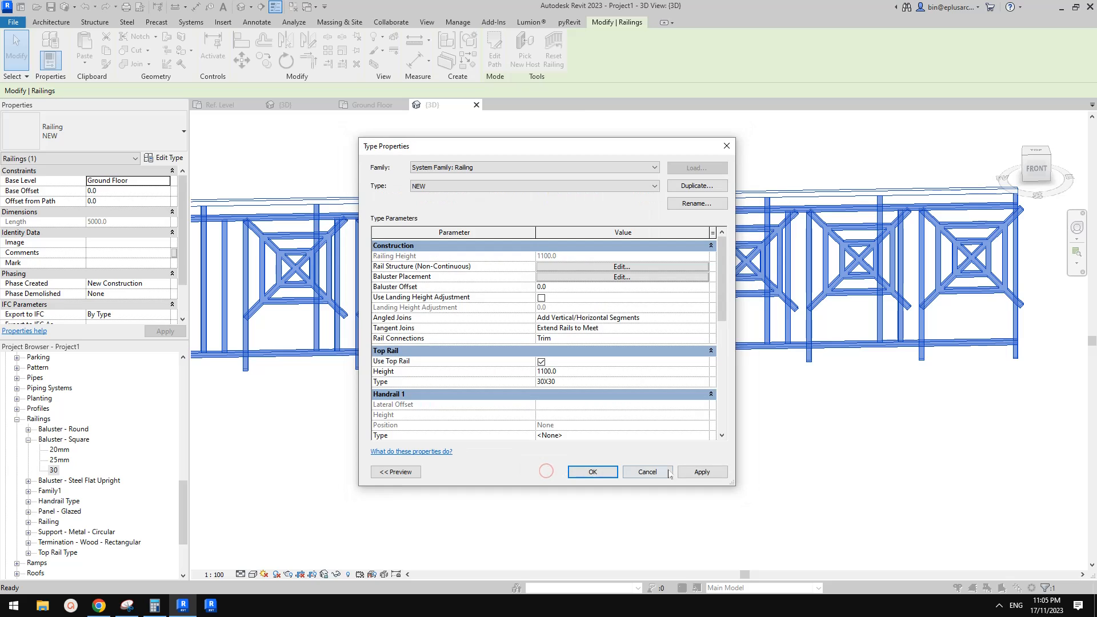
left_click(697, 472)
left_click(594, 472)
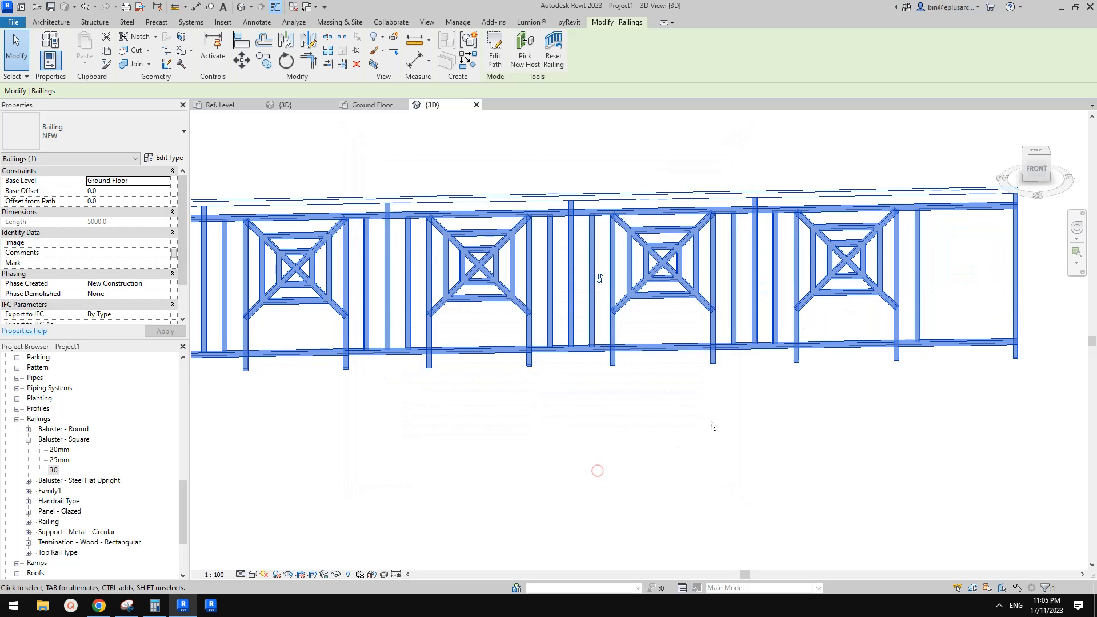
Compare the updated railing with the reference sketch and examine its panels and balusters in the 3D view.
middle_click_drag(727, 446, 836, 419)
scroll(755, 400, "down", 1)
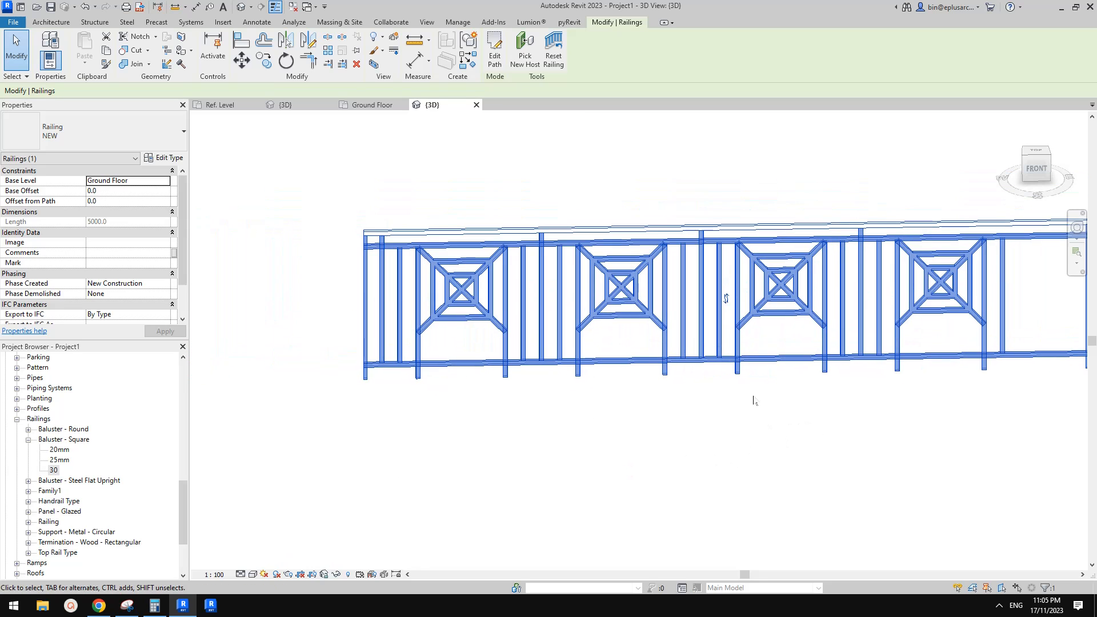
left_click(126, 605)
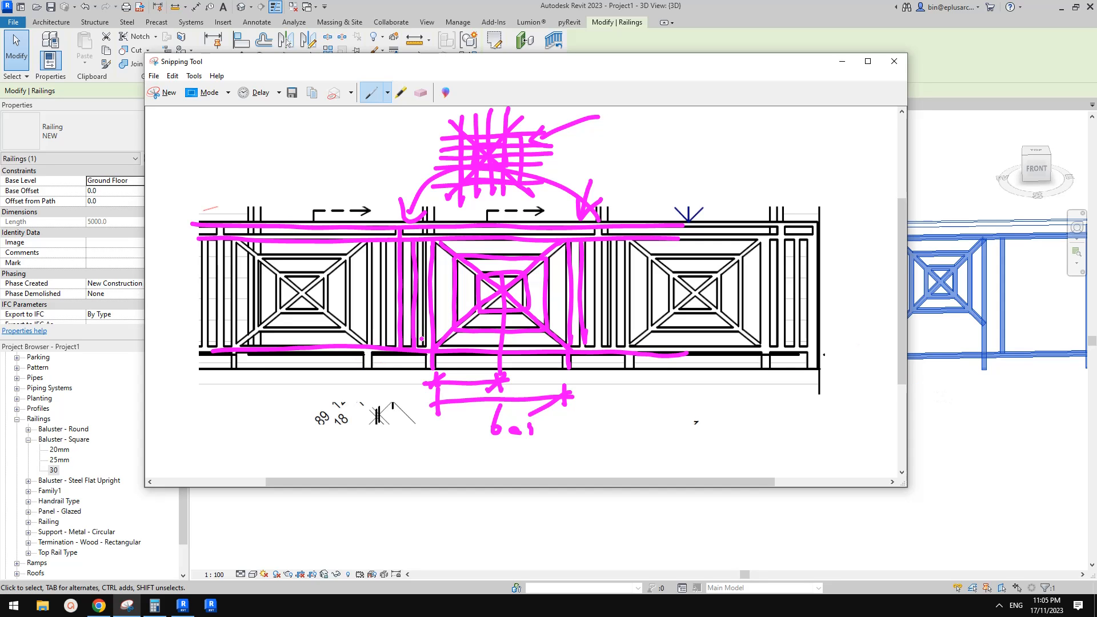
key("alt+Tab")
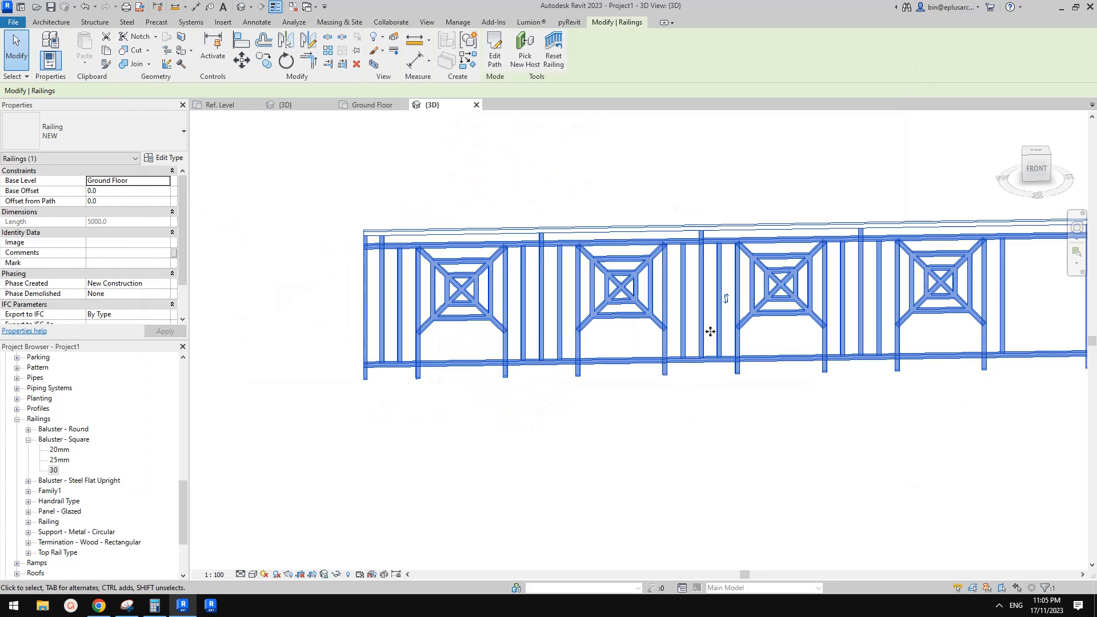
scroll(696, 286, "down", 3)
middle_click_drag(701, 267, 811, 247, "shift")
scroll(672, 284, "up", 3)
middle_click_drag(660, 270, 618, 295, "shift")
key("Escape")
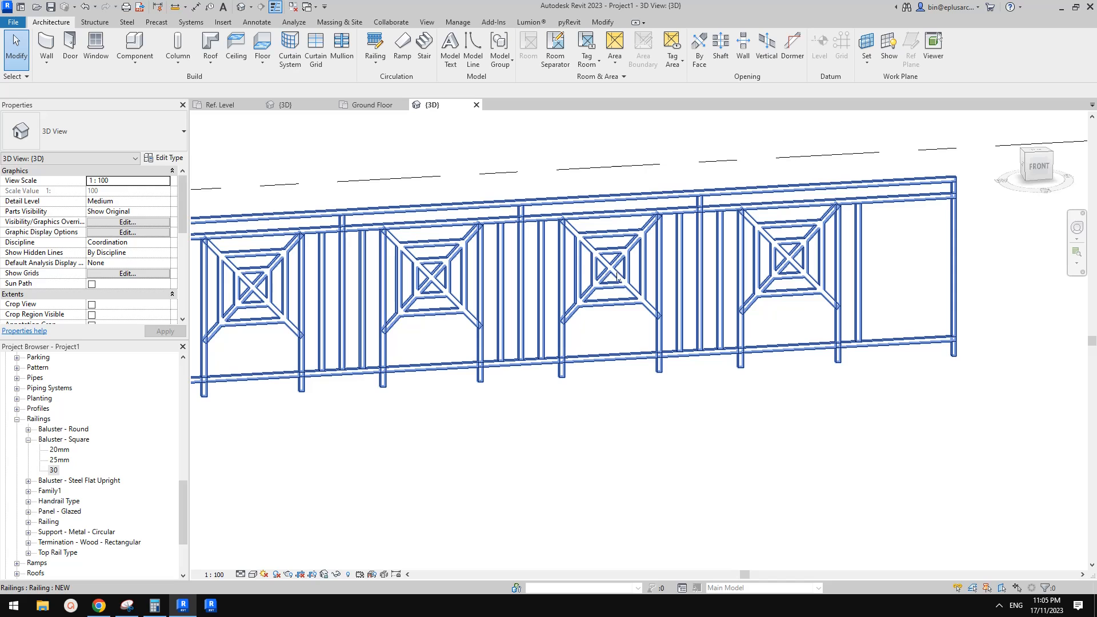
middle_click_drag(639, 313, 565, 349, "shift")
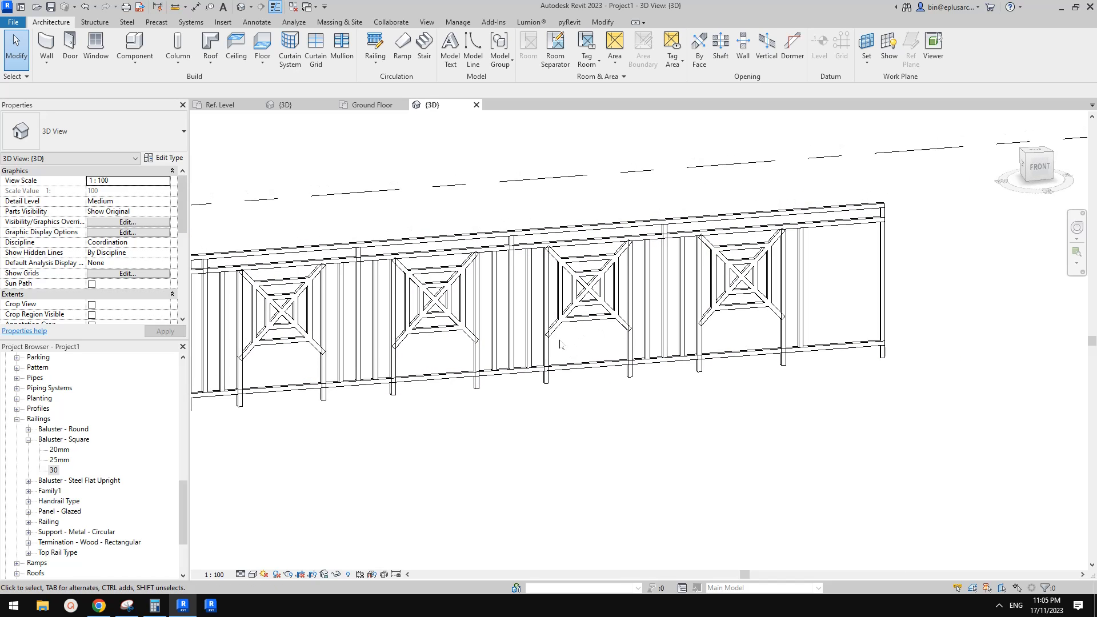
Close the inactive views and open the Left elevation of the Family1 baluster family.
left_click(293, 6)
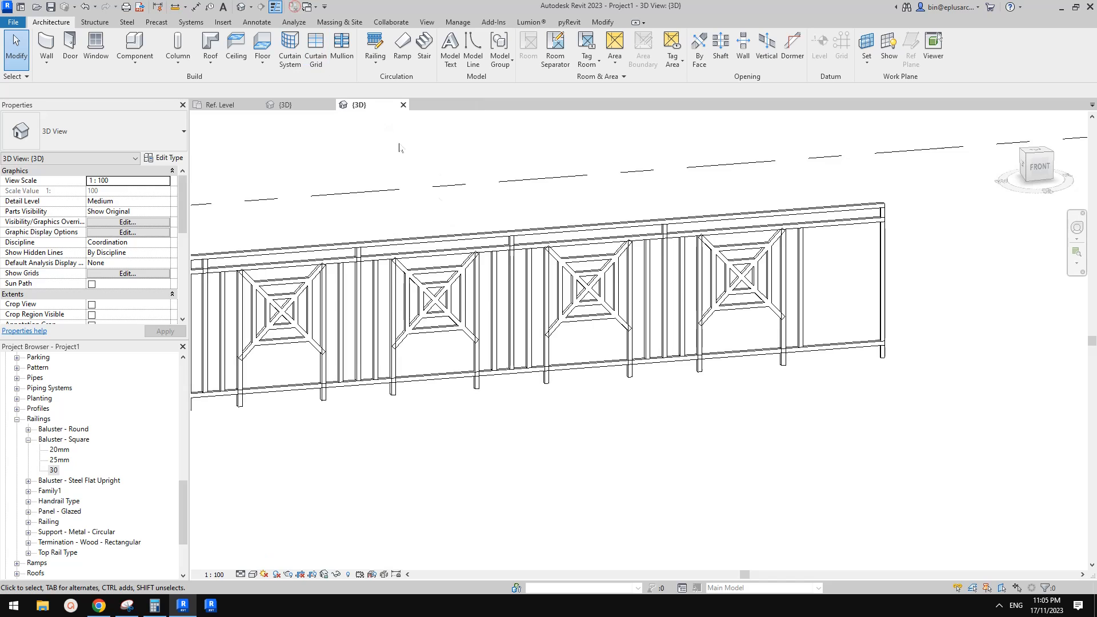
left_click(286, 105)
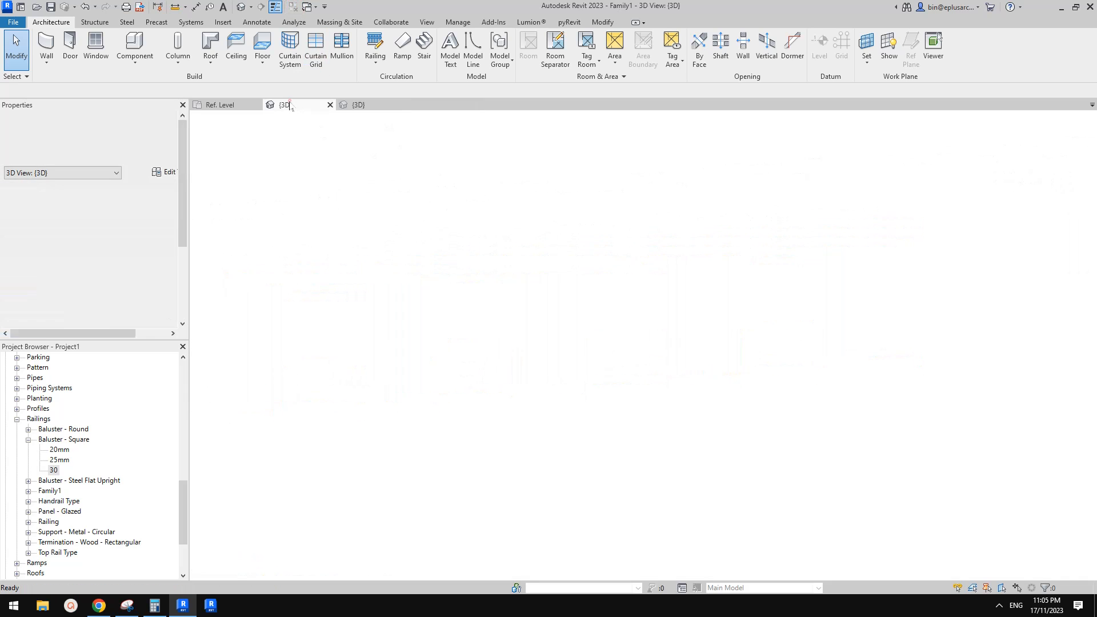
left_click(226, 107)
left_click(285, 105)
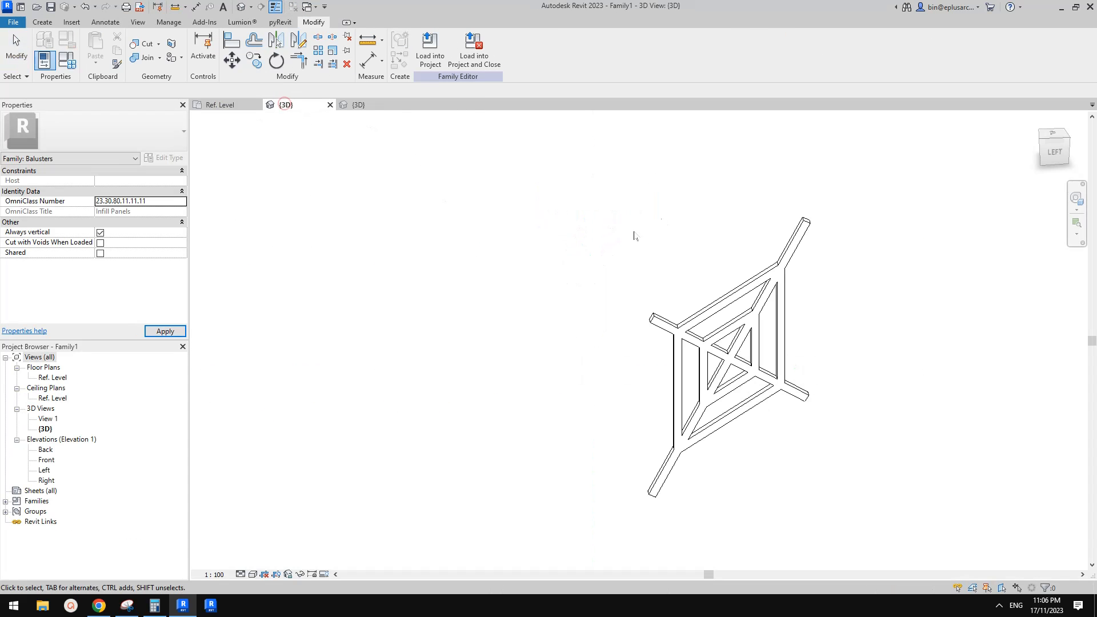
double_click(52, 472)
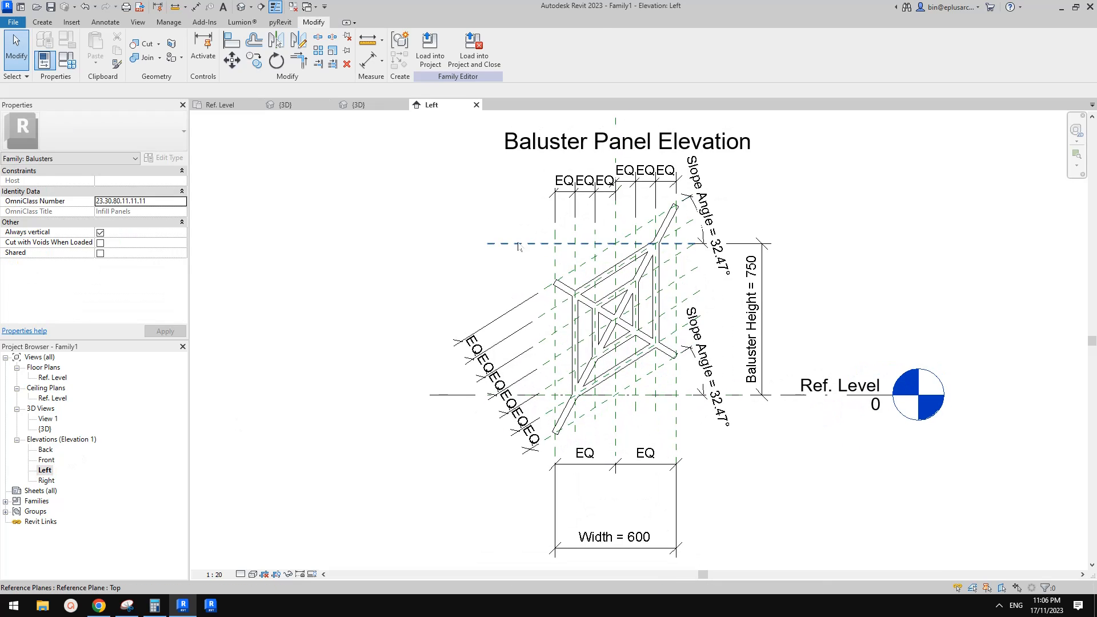
Examine the panel's Top reference plane and height dimension, and compare them with the railing in the project's 3D view.
left_click(512, 242)
middle_click_drag(775, 339, 774, 349)
key("Escape")
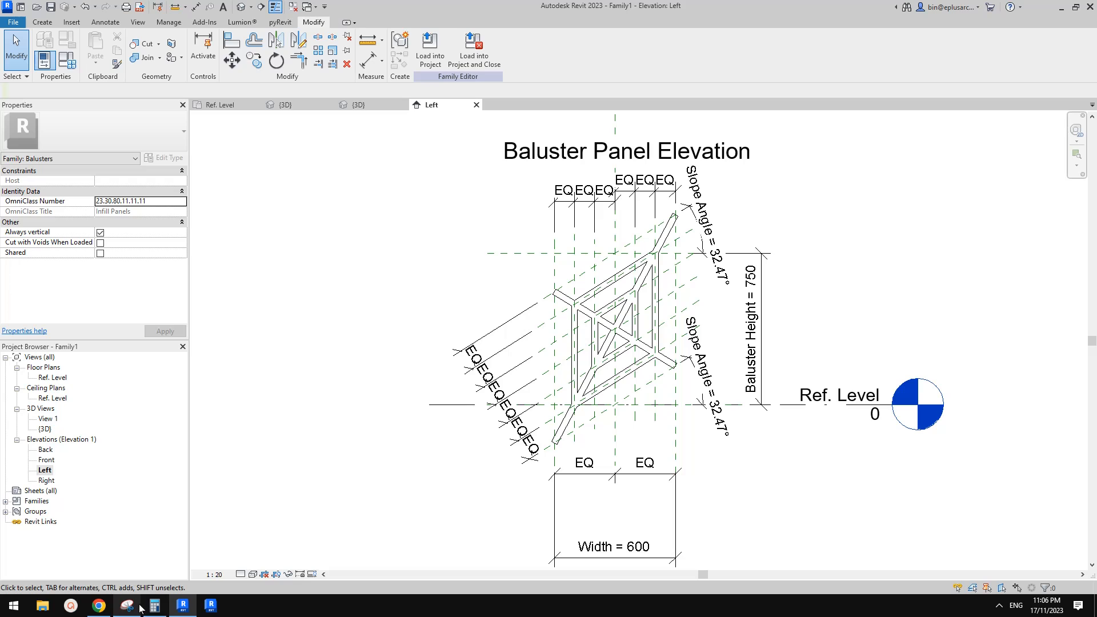
left_click(347, 108)
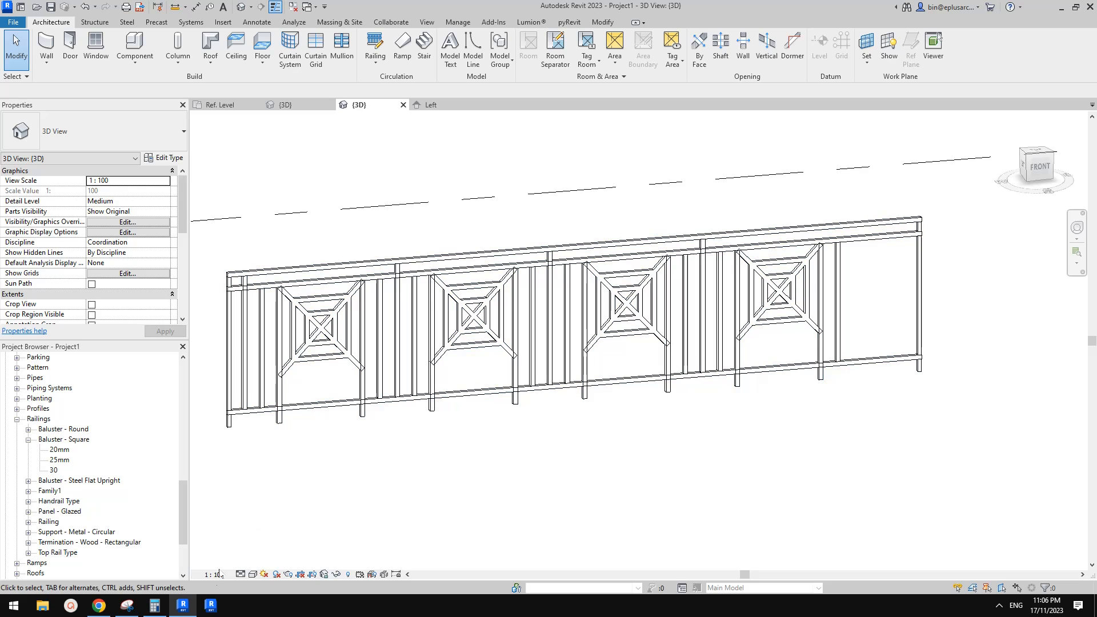
Set the Baluster Height of the Family1 panel to 880 in the Left elevation.
left_click(417, 105)
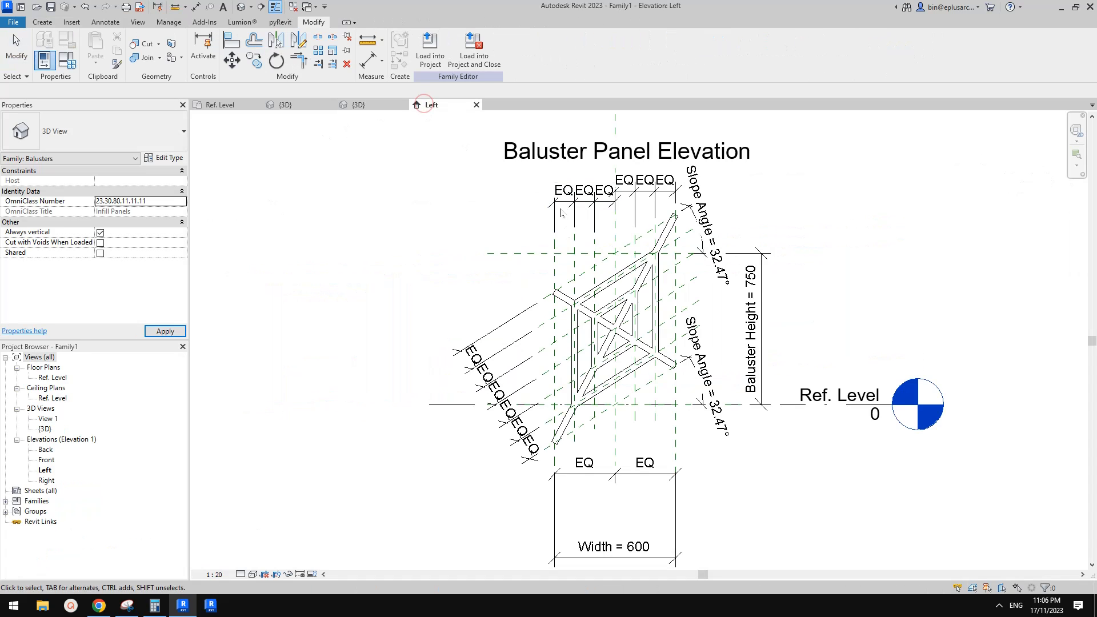
left_click(522, 258)
left_click(749, 334)
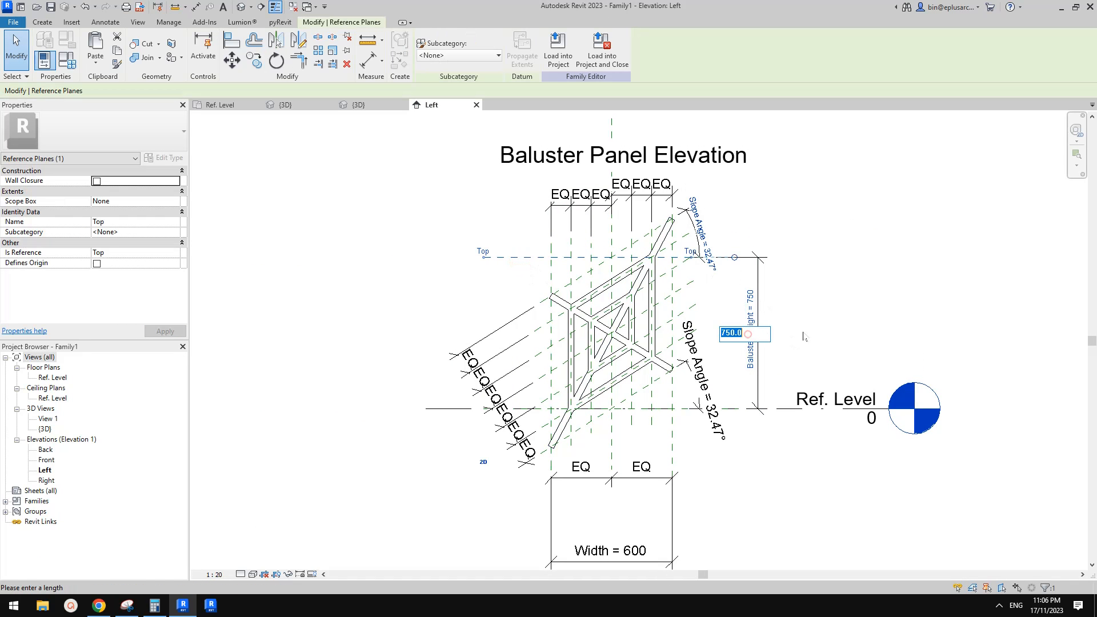
type("880")
key("Return")
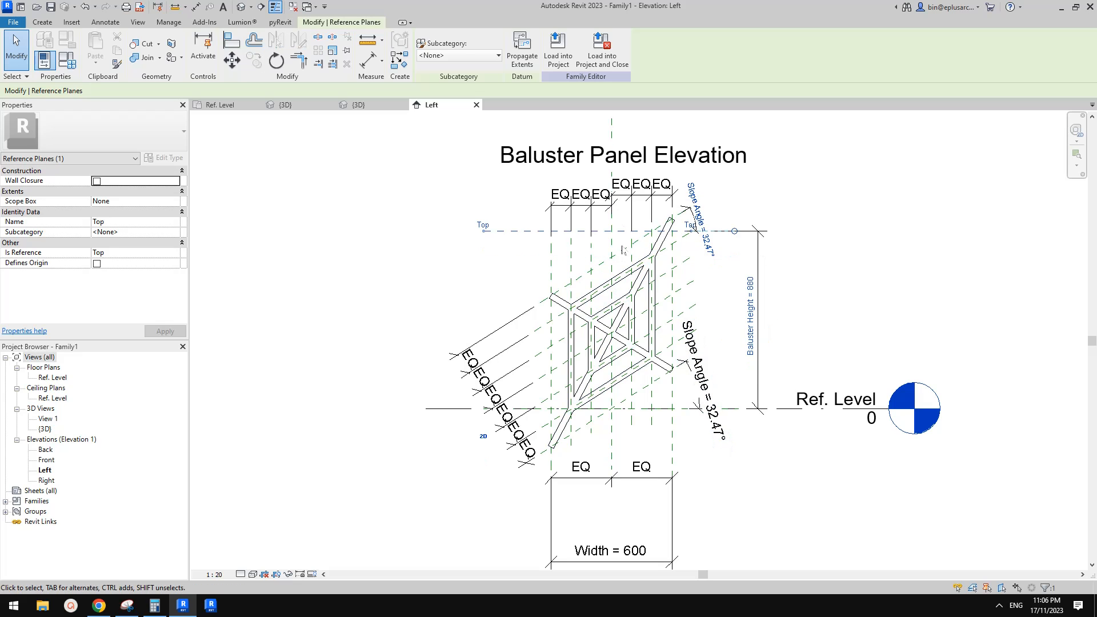
Move the Top Cut Angle reference plane vertically up 130 mm to where the Top and Center (Front/Back) planes intersect.
left_click(620, 254)
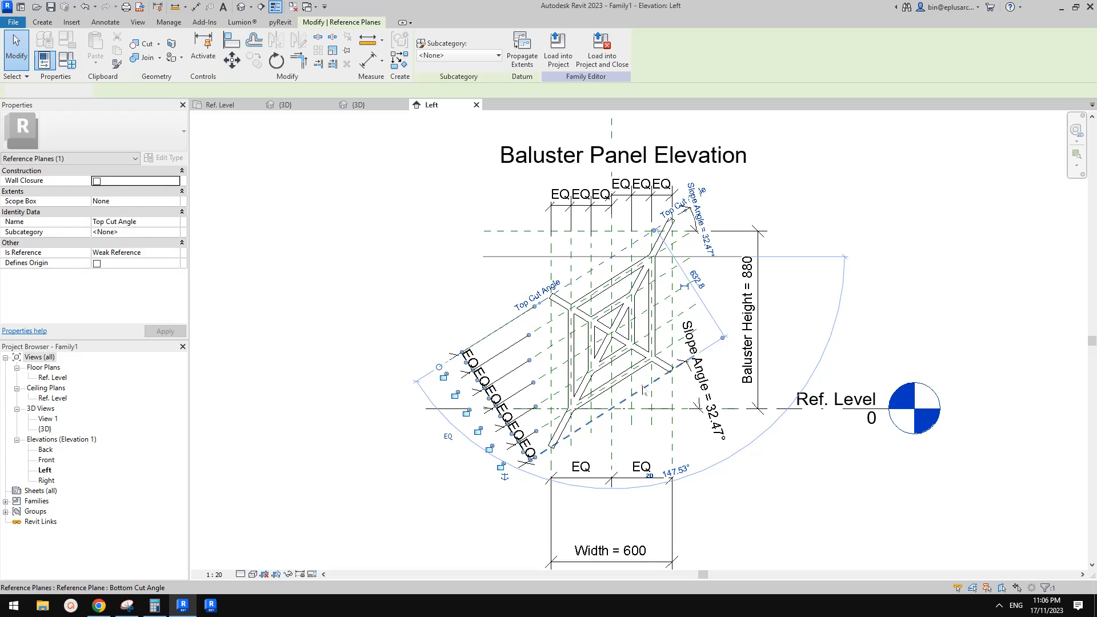
left_click(632, 395)
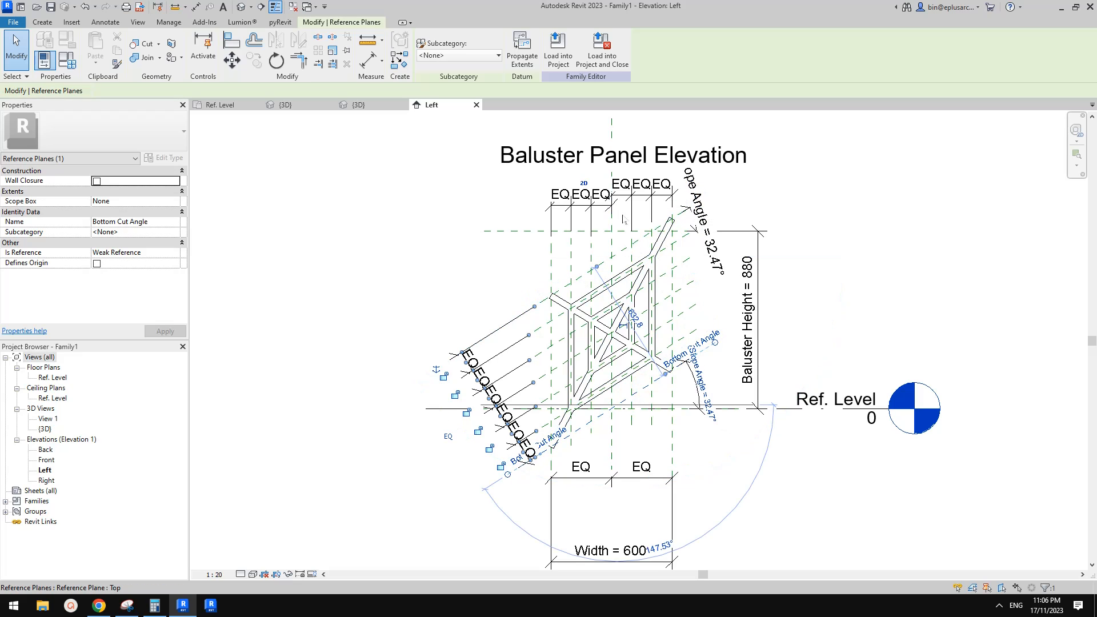
scroll(625, 256, "up", 2)
left_click(621, 257)
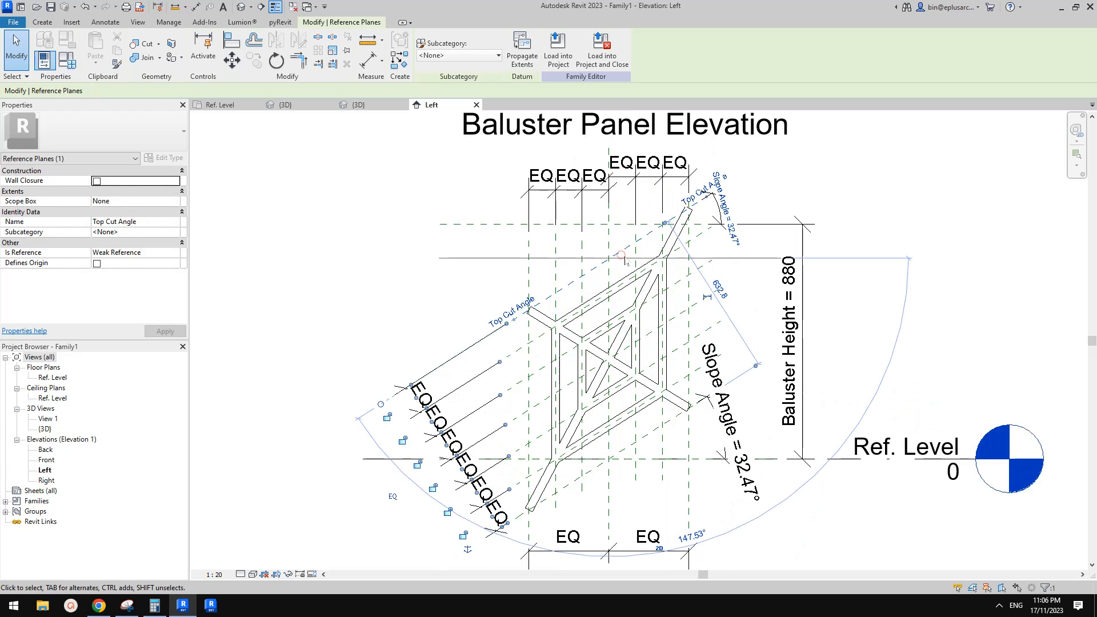
key("m")
key("v")
left_click(609, 259)
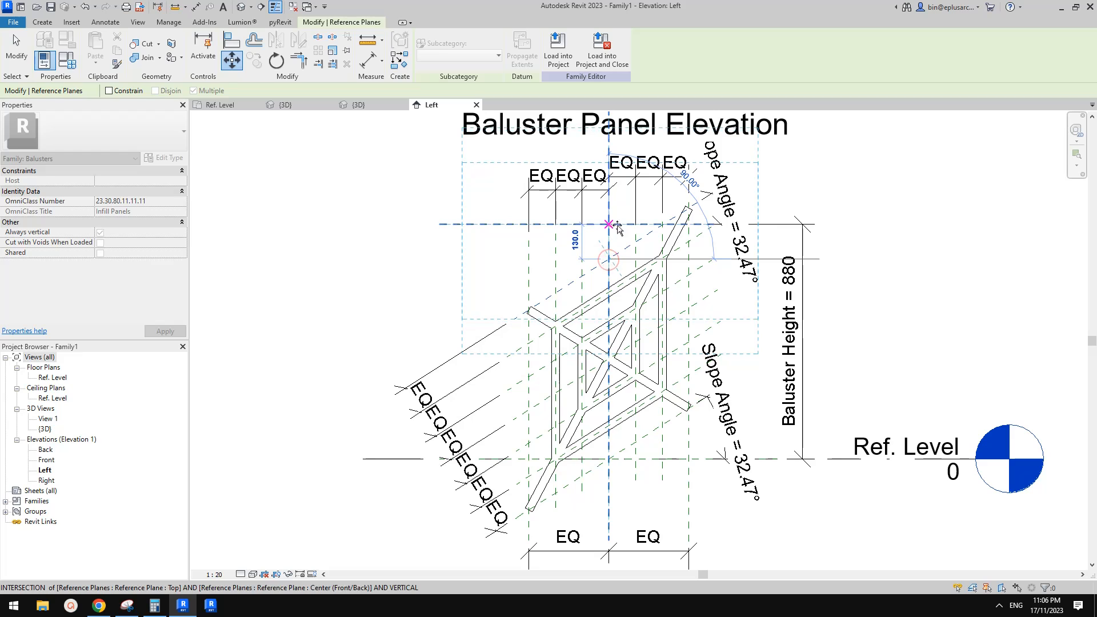
left_click(610, 229)
Inspect the stretched panel geometry and its reference planes in the Left elevation, and return to the project's 3D view.
middle_click_drag(622, 235, 622, 262)
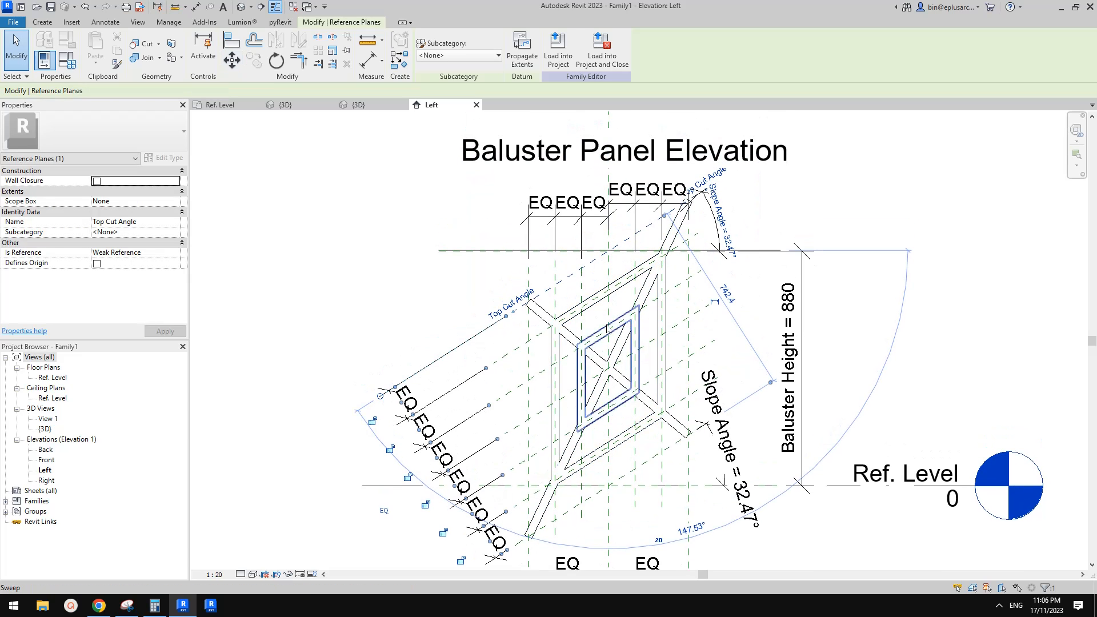
scroll(612, 273, "down", 1)
middle_click_drag(562, 374, 566, 338)
scroll(566, 338, "up", 1)
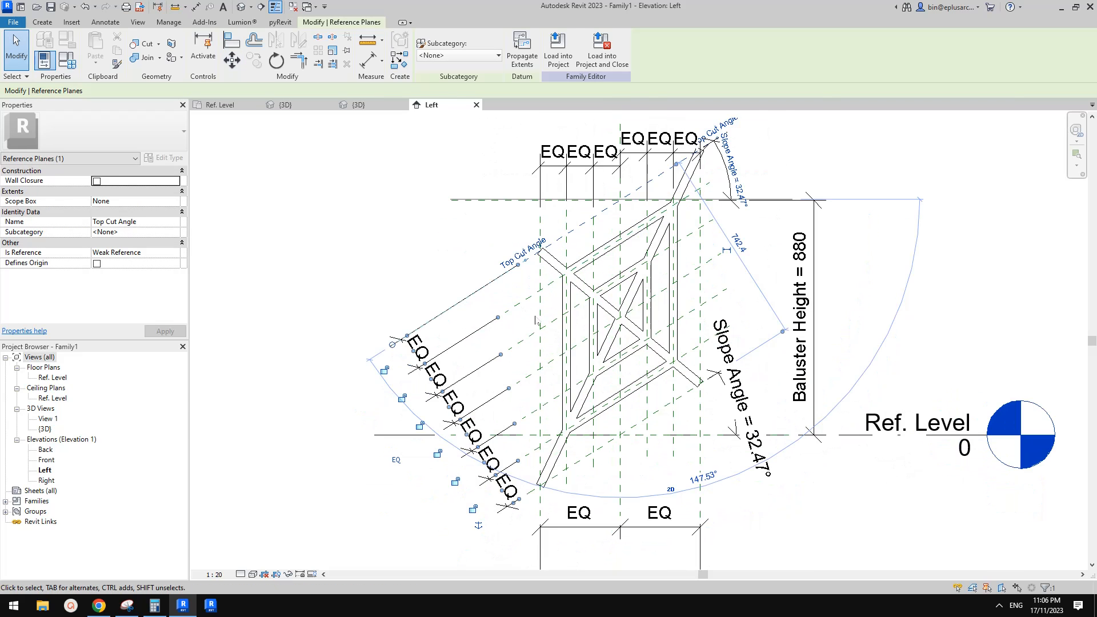
scroll(583, 283, "down", 1)
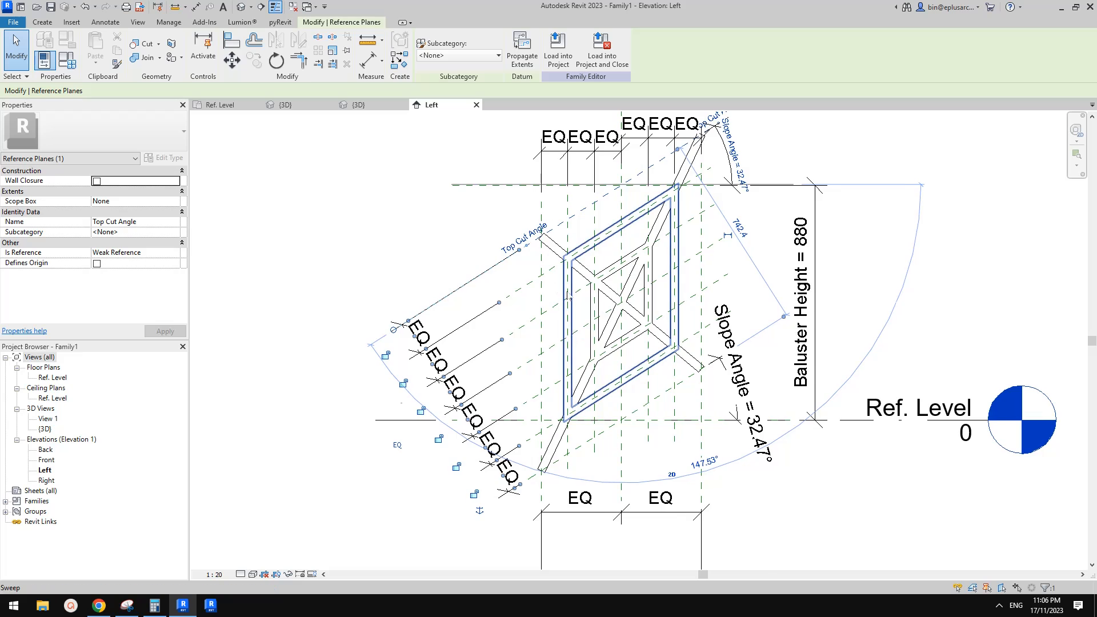
scroll(591, 278, "down", 1)
middle_click_drag(653, 314, 670, 311)
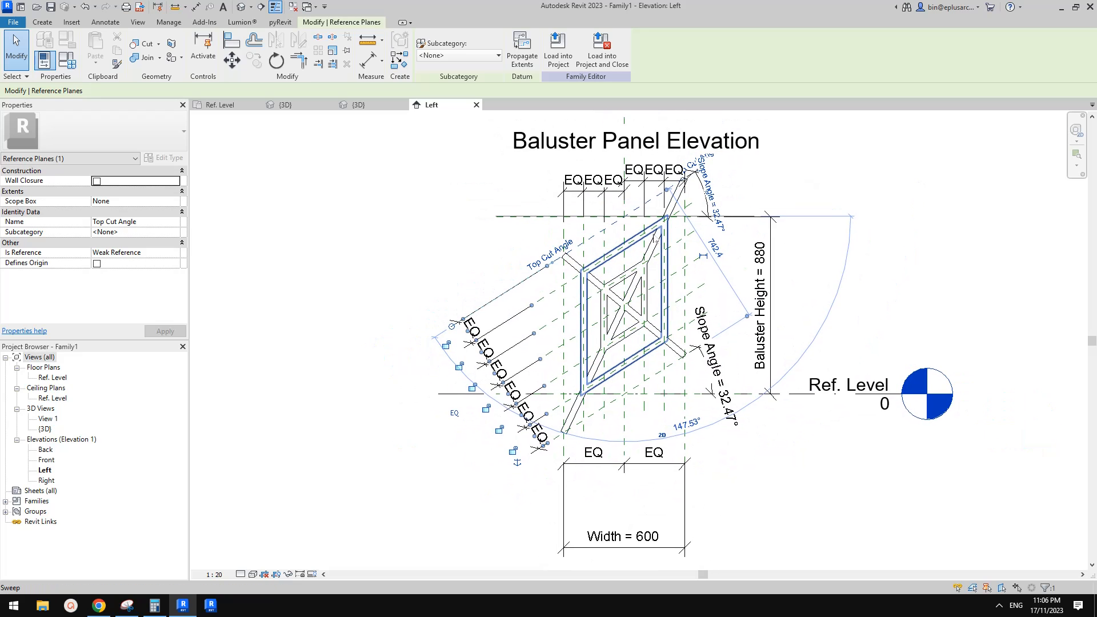
scroll(636, 211, "up", 2)
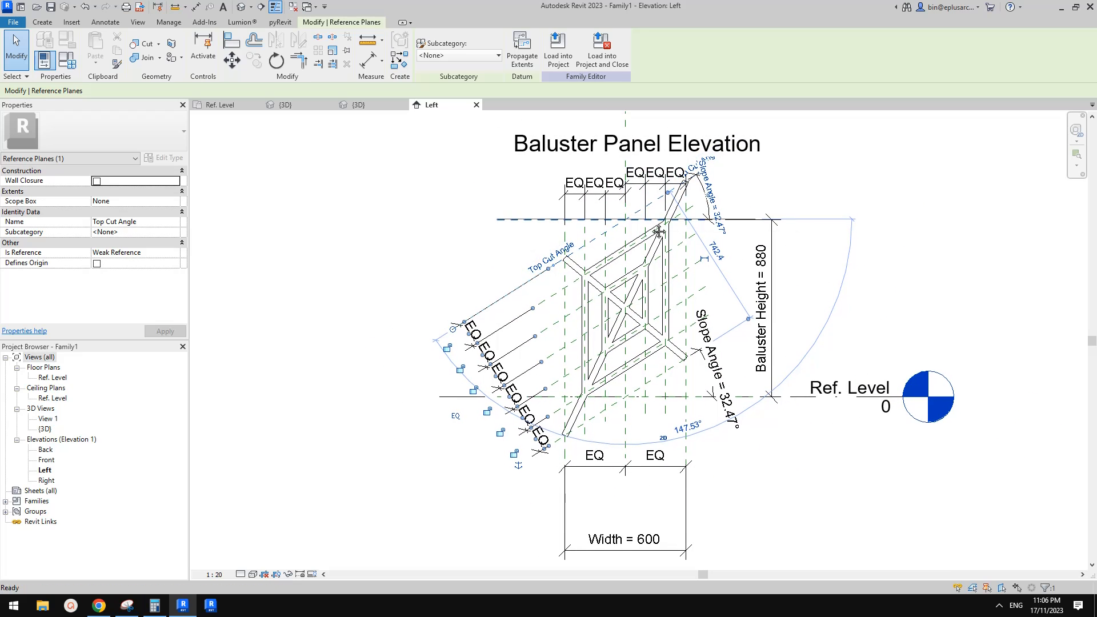
middle_click_drag(674, 233, 676, 235)
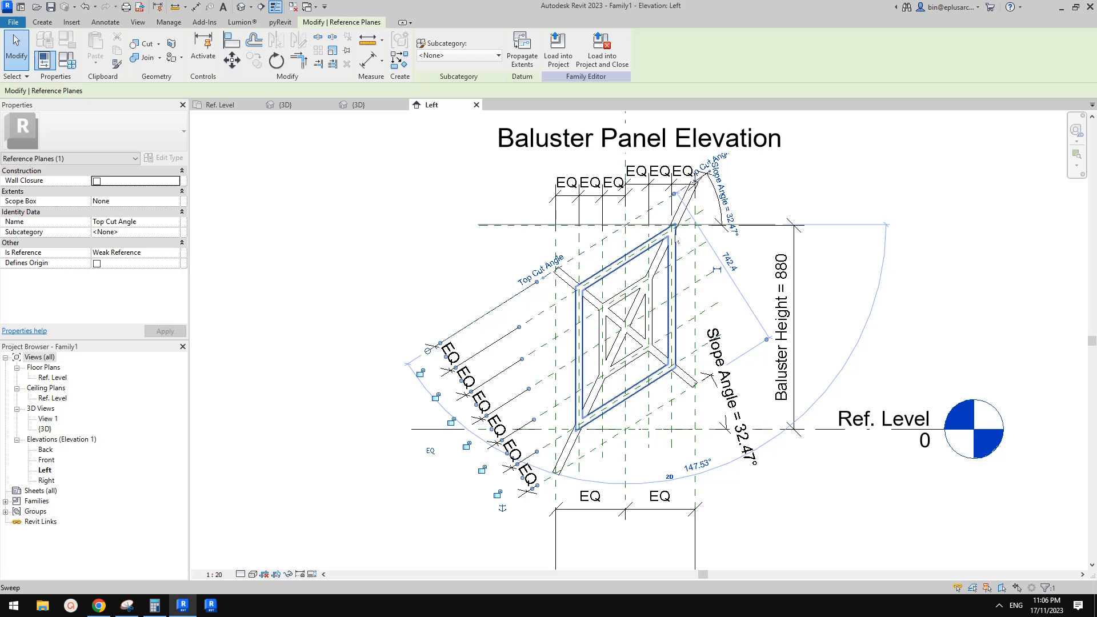
left_click(719, 253)
middle_click_drag(731, 263, 681, 281)
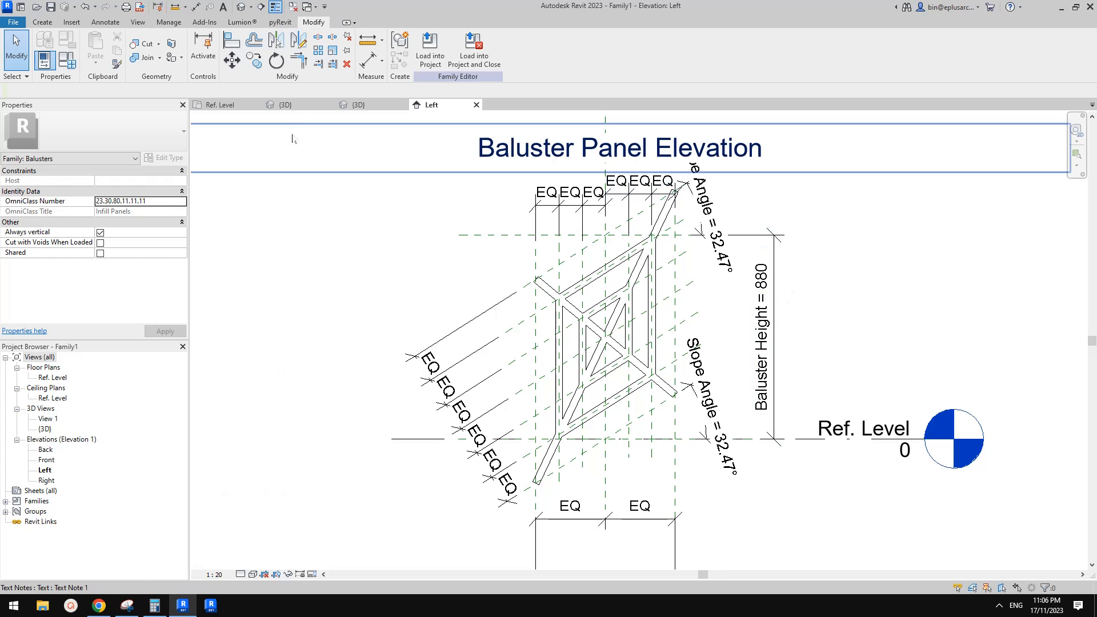
left_click(285, 105)
left_click(375, 107)
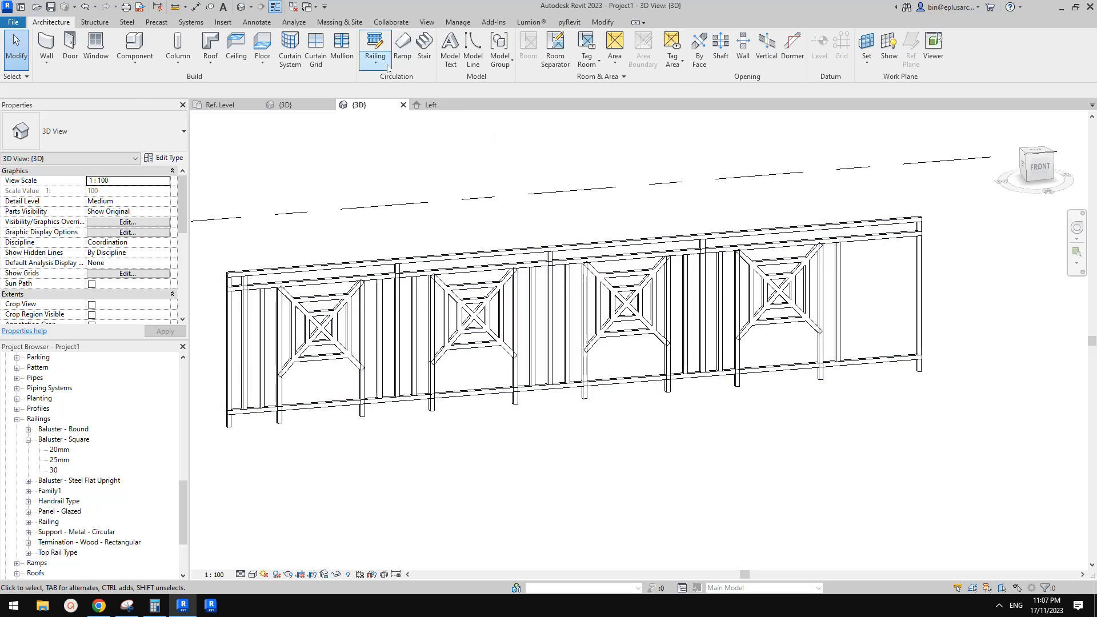
Load the edited Family1 panel into Project1, overwriting the existing version of the family.
left_click(431, 105)
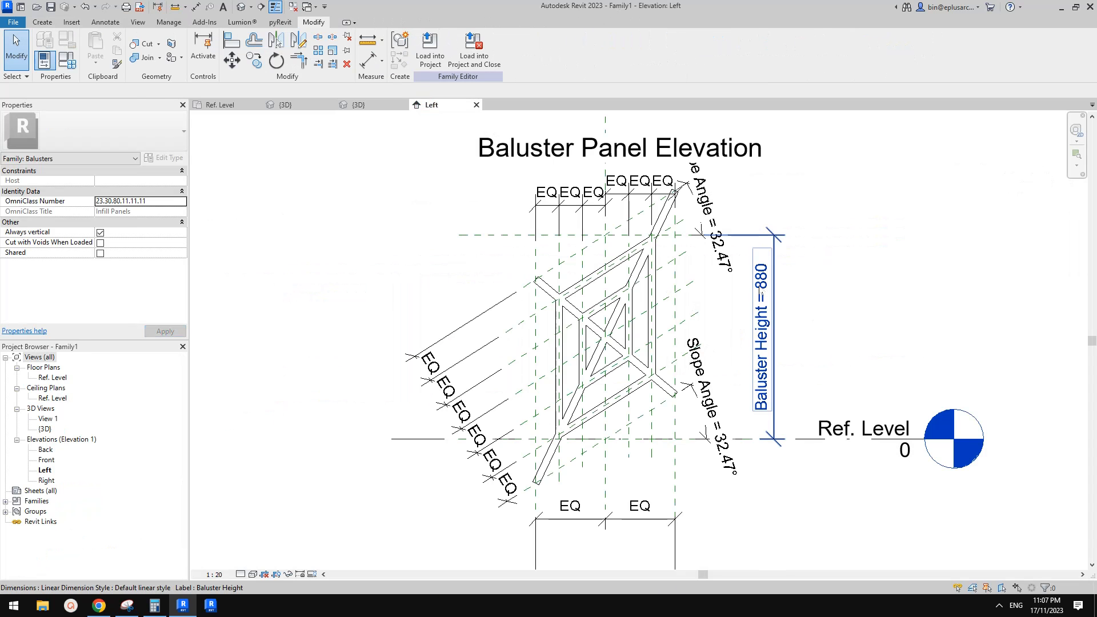
middle_click_drag(706, 285, 710, 298)
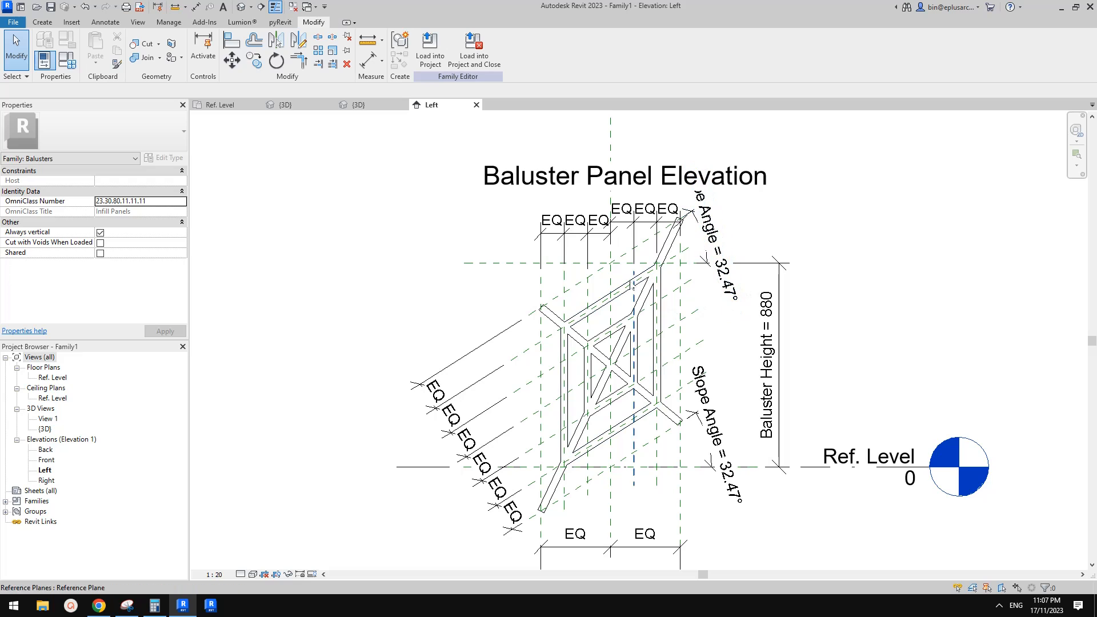
left_click(432, 51)
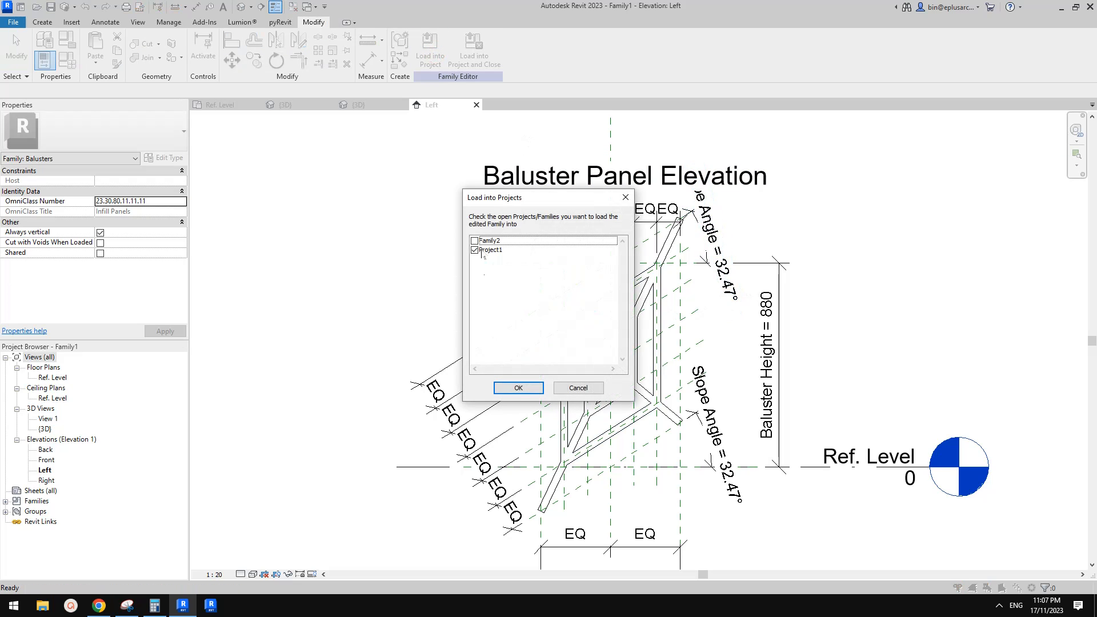
left_click(519, 388)
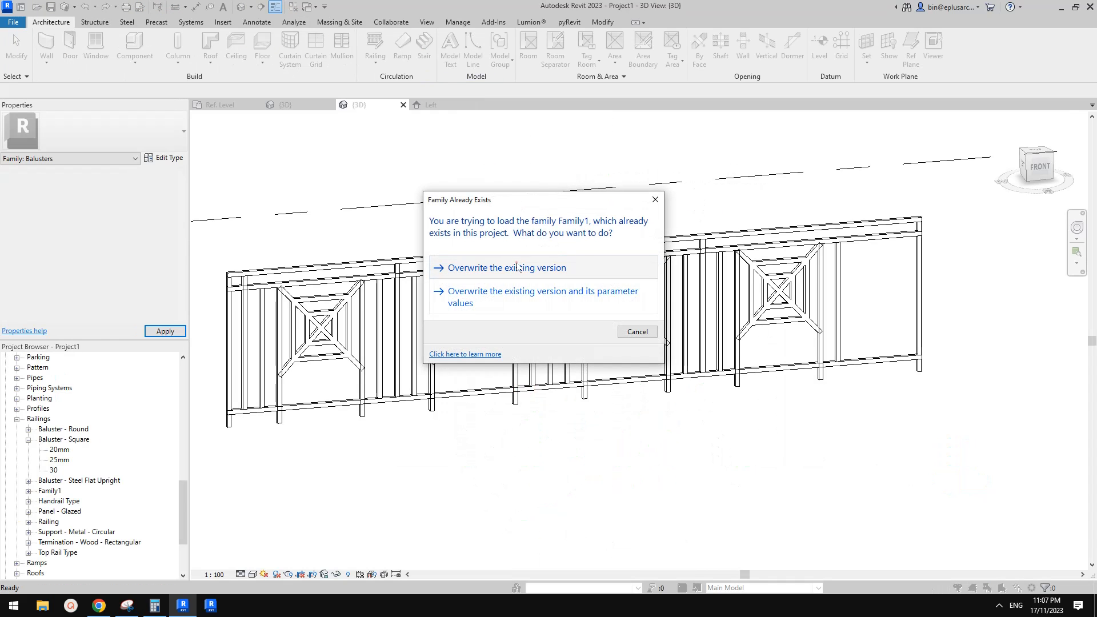
left_click(518, 268)
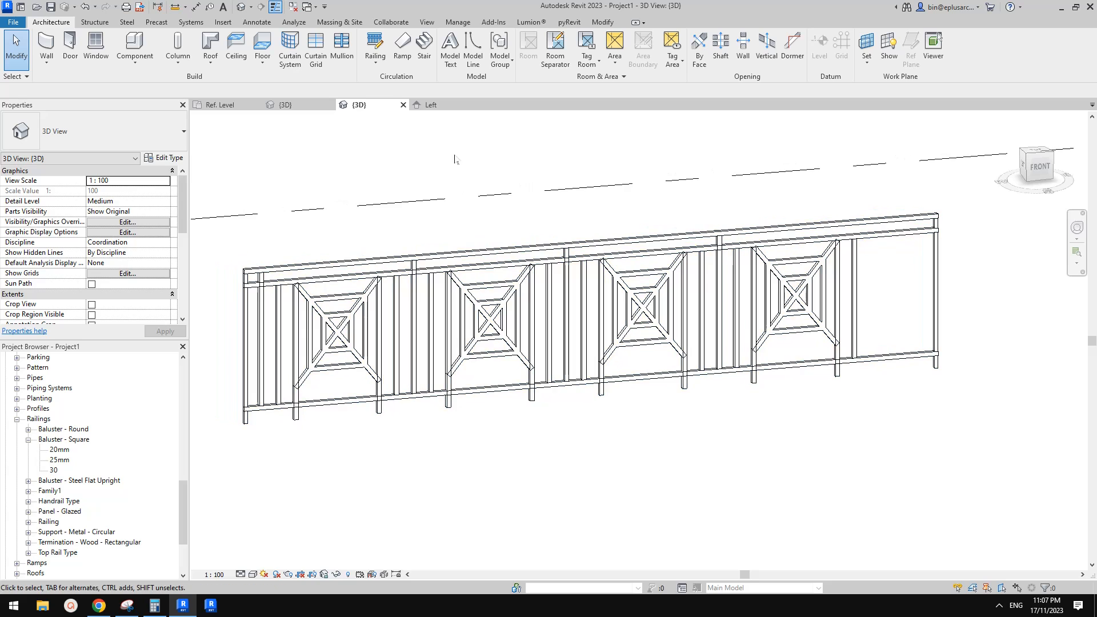
Move the Top Cut Angle reference plane of the Family1 panel vertically up 100 mm in the Left elevation.
left_click(436, 105)
middle_click_drag(634, 313, 648, 273)
left_click(638, 237)
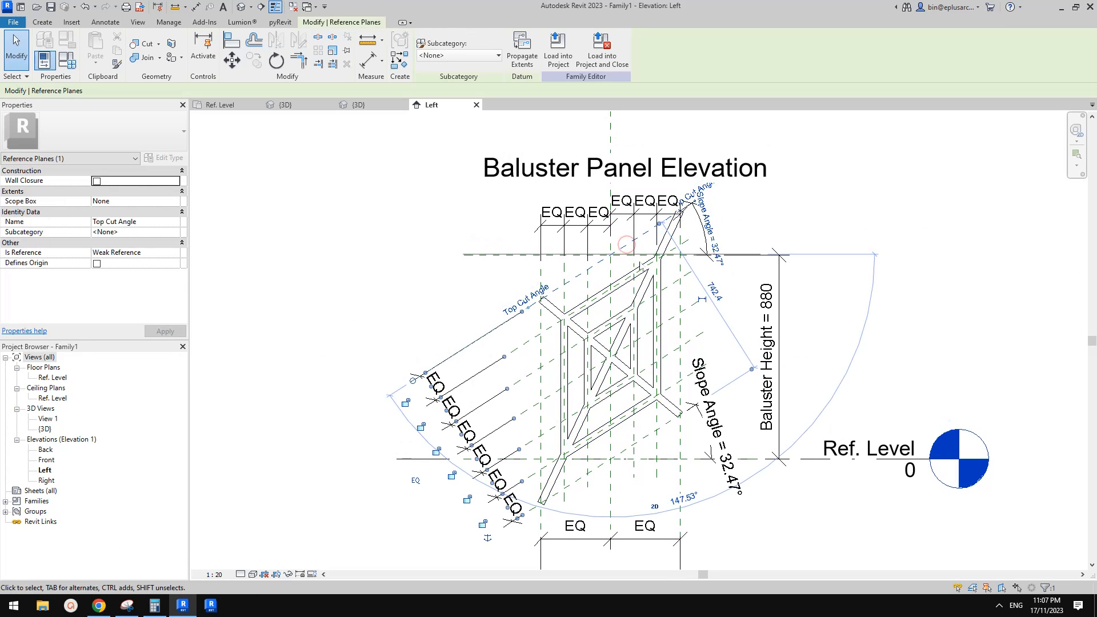
left_click(626, 263)
left_click(626, 243)
middle_click_drag(626, 242, 622, 248)
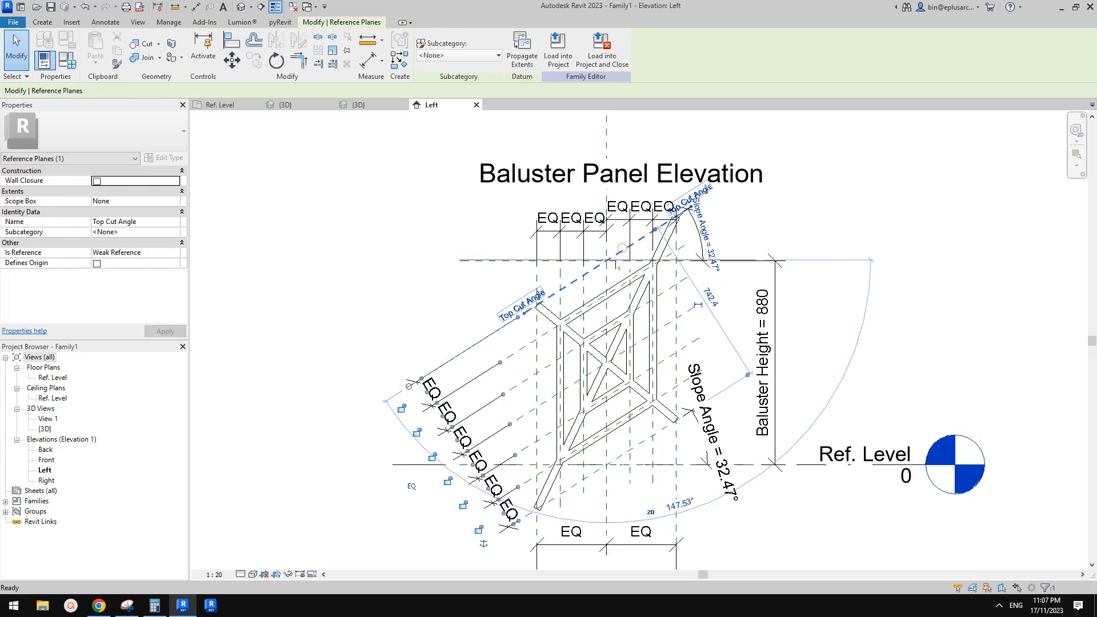
key("m")
key("v")
left_click(743, 231)
type("1")
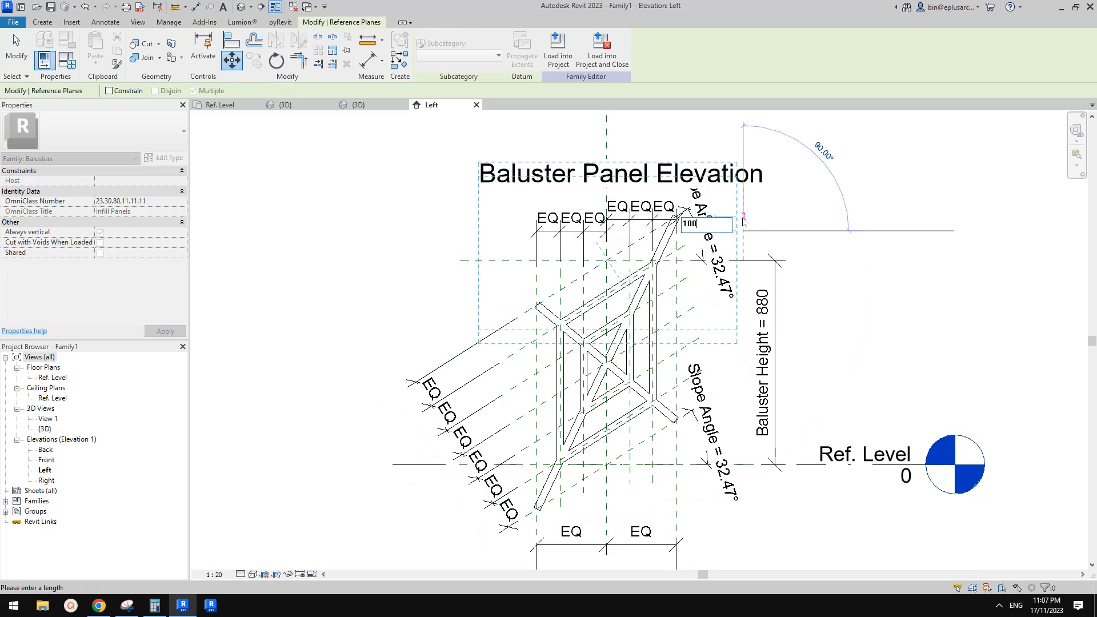
type("00")
key("Return")
key("Escape")
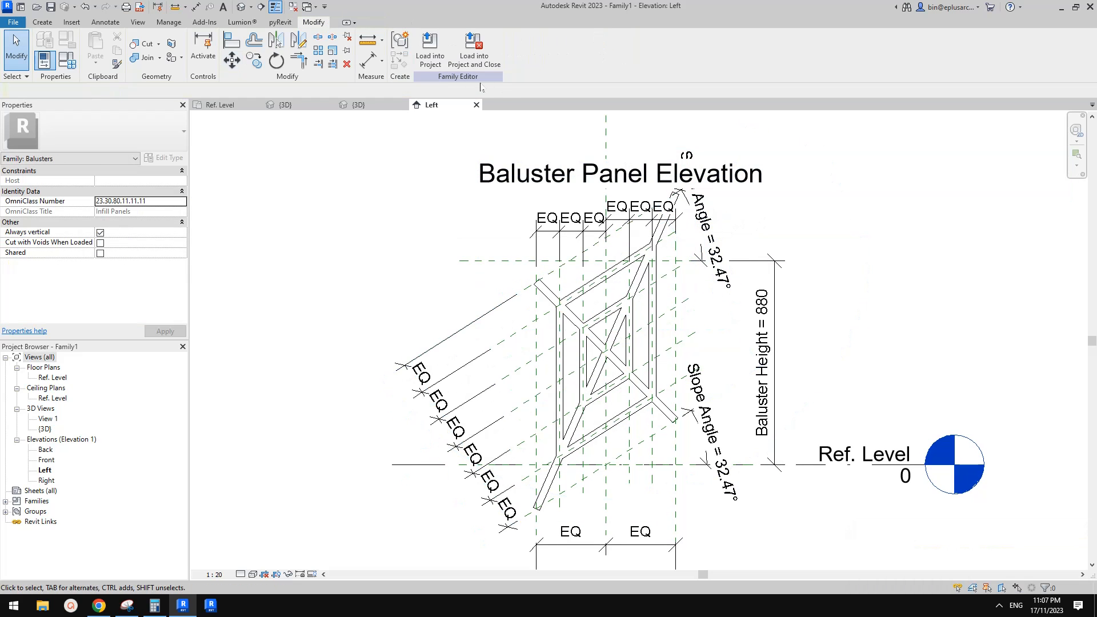
Reload the Family1 panel with its raised Top Cut Angle plane into Project1, overwriting the existing version.
left_click(430, 49)
left_click(519, 387)
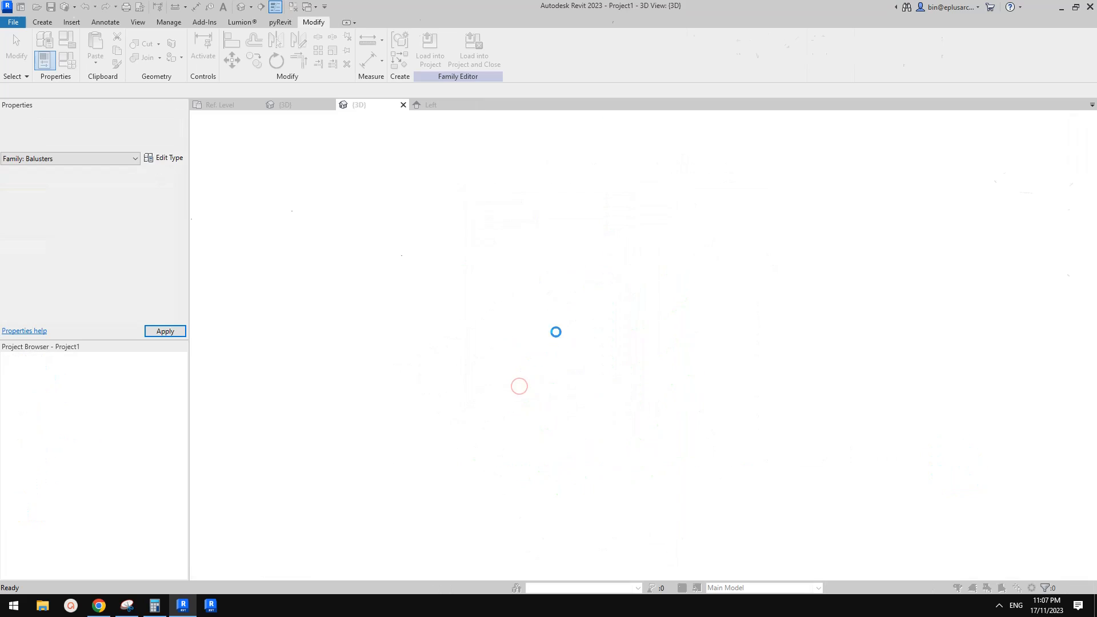
left_click(535, 263)
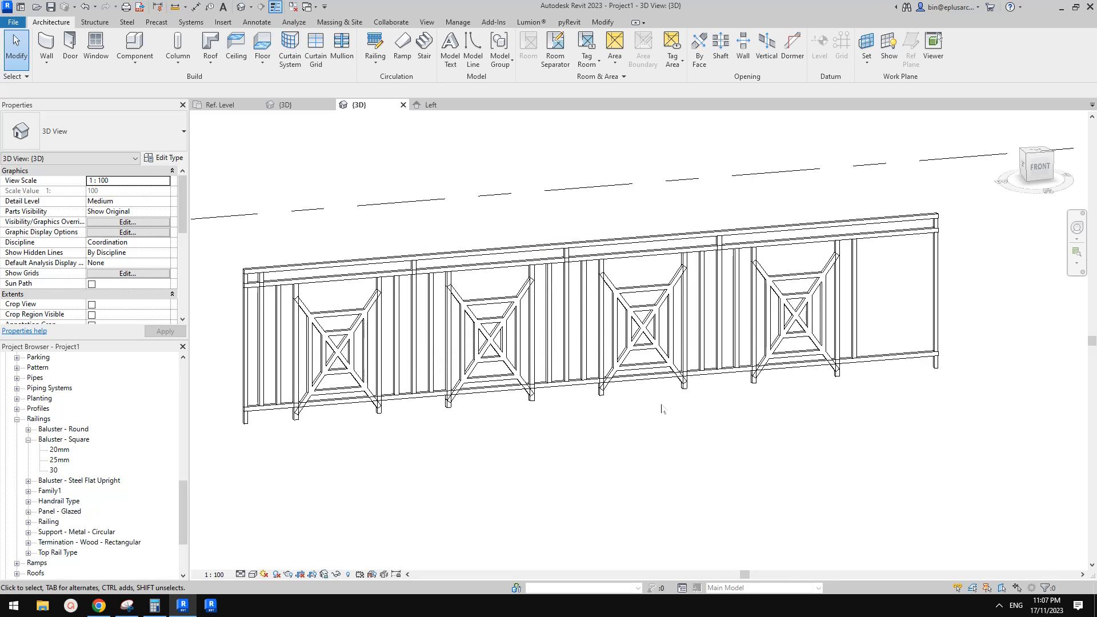
Set the Baluster Height of the Family1 panel to 980 and reload the family into Project1, overwriting the existing version.
left_click(426, 107)
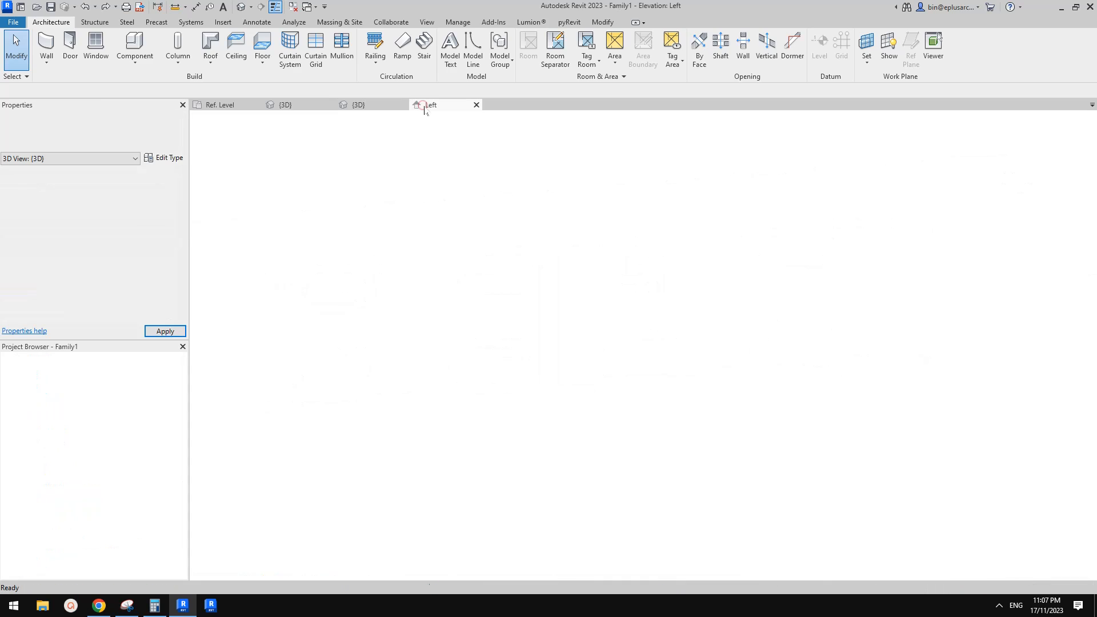
left_click(589, 255)
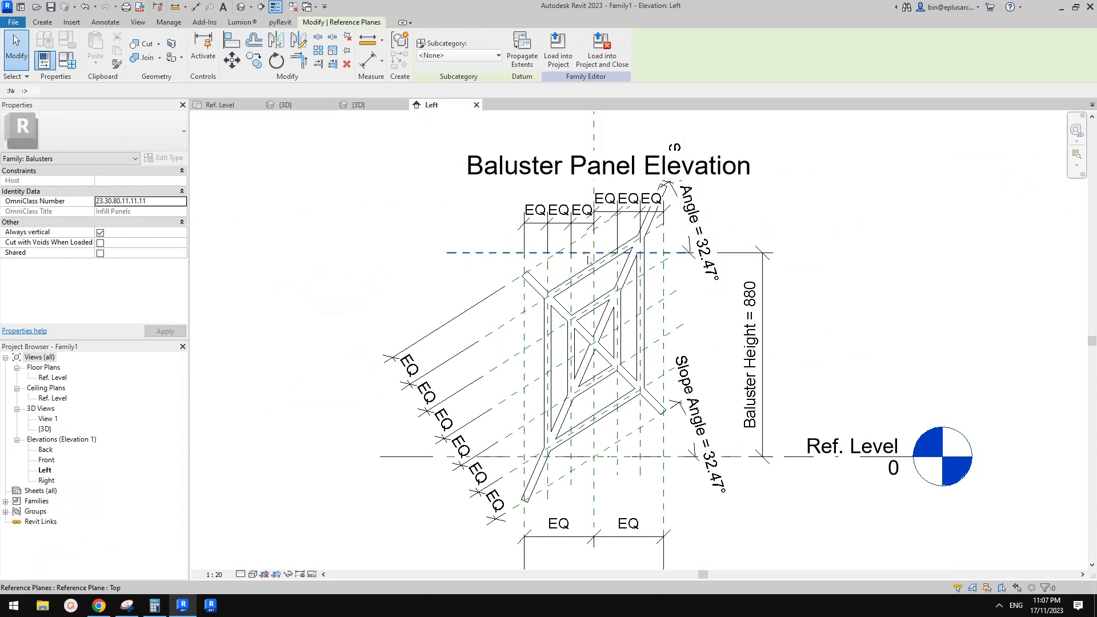
left_click(755, 334)
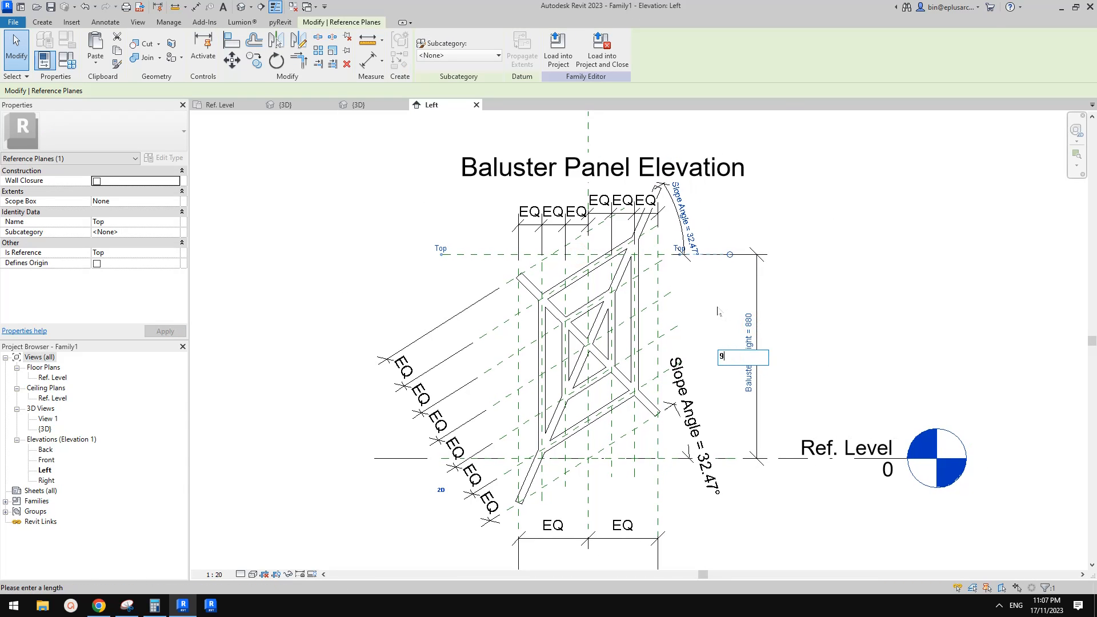
key("Return")
left_click(850, 263)
left_click(432, 50)
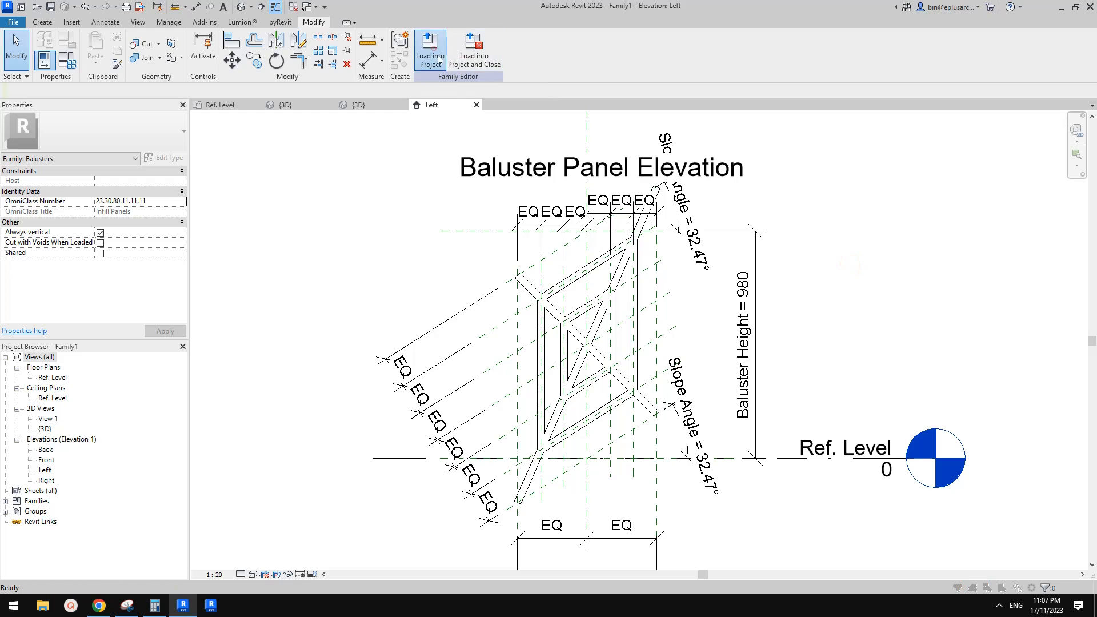
left_click(527, 387)
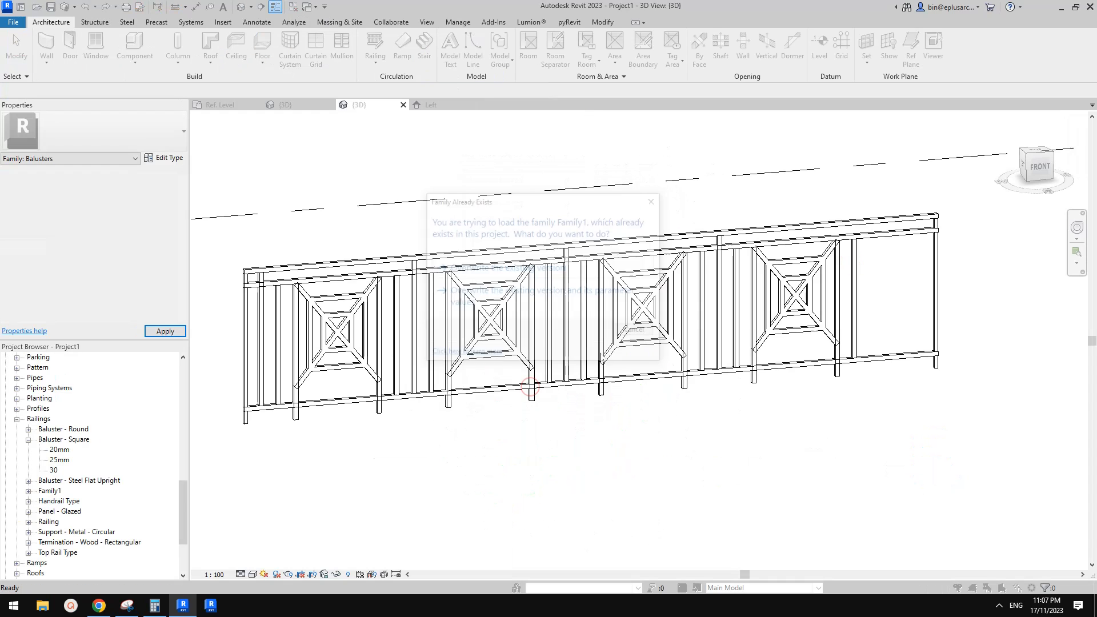
left_click(556, 266)
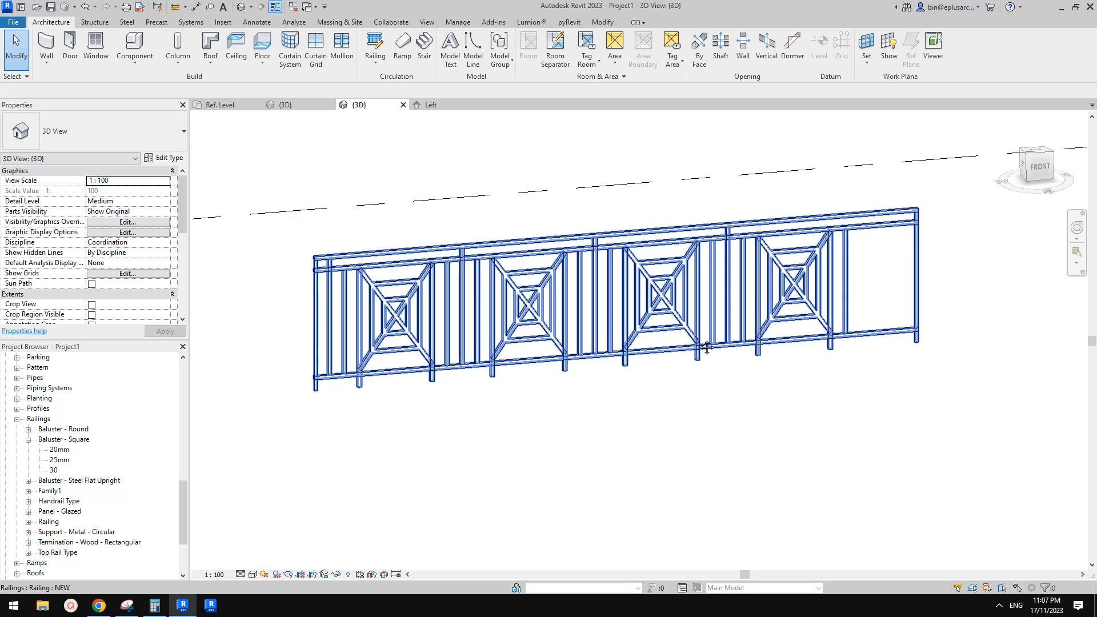
Edit the path of the NEW railing and extend its right end to a total length of about 5260 mm.
middle_click_drag(707, 347, 611, 304, "shift")
left_click(612, 304)
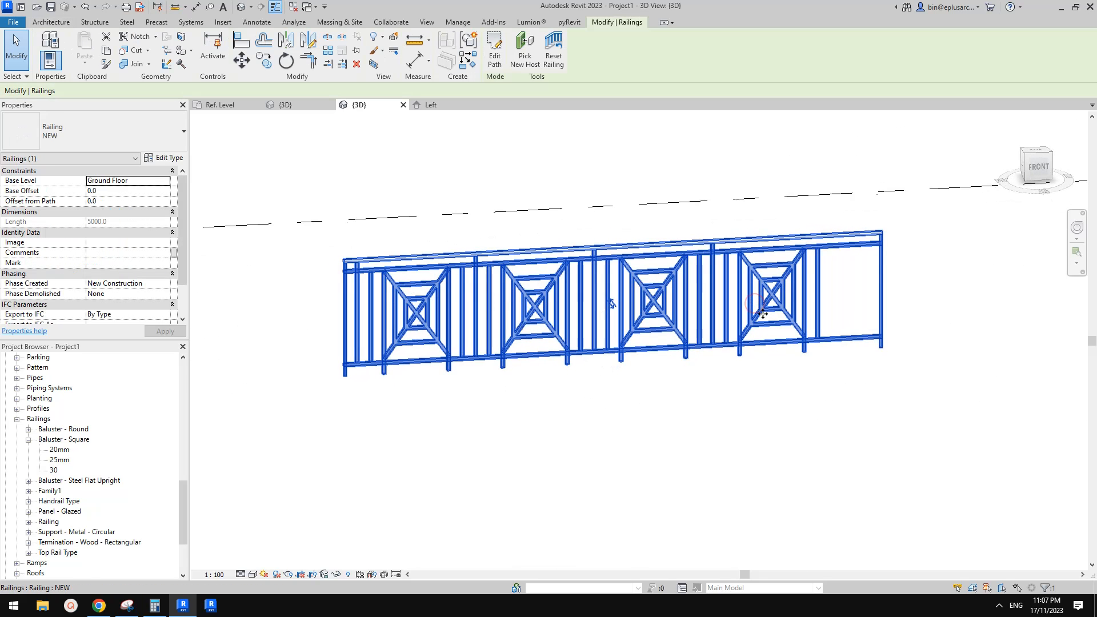
middle_click_drag(763, 313, 657, 302, "shift")
scroll(715, 302, "up", 1)
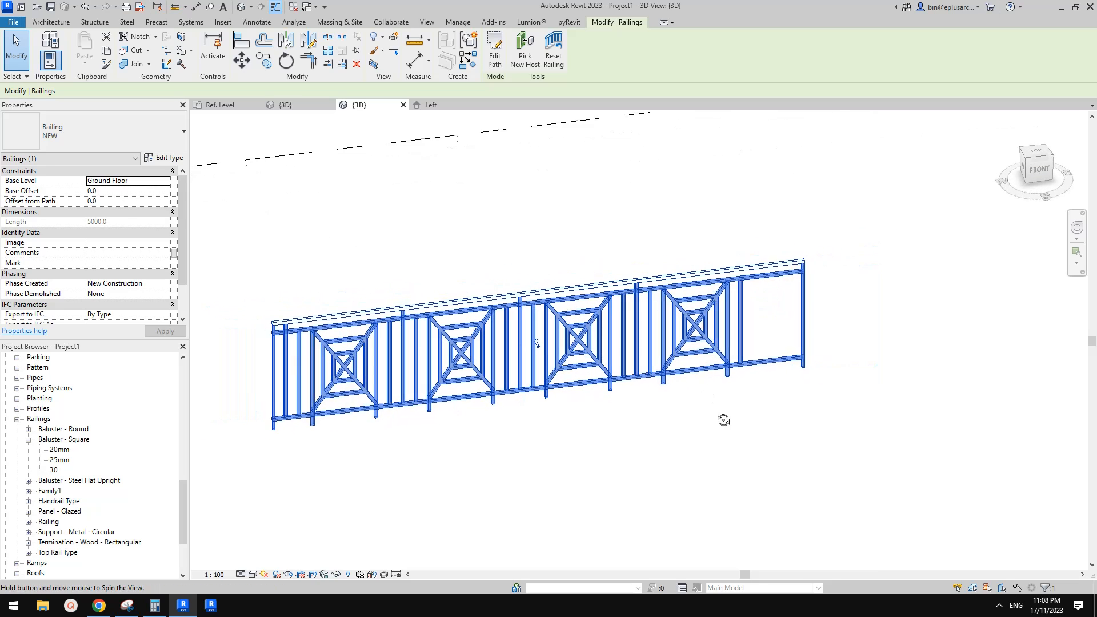
double_click(732, 330)
left_click(781, 371)
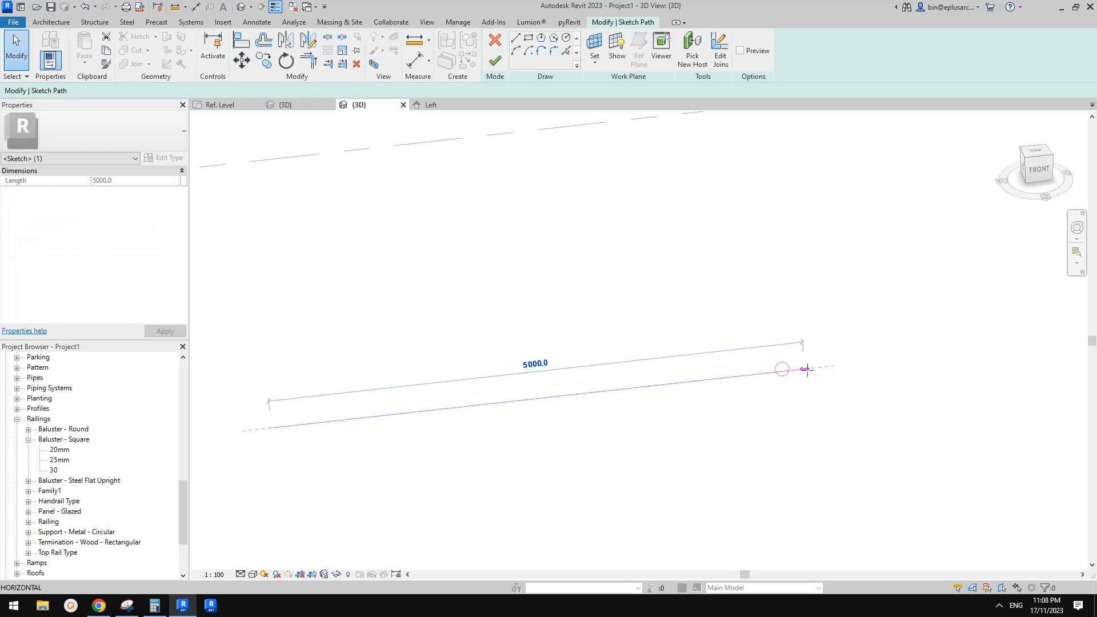
left_click_drag(805, 369, 832, 366)
left_click(495, 61)
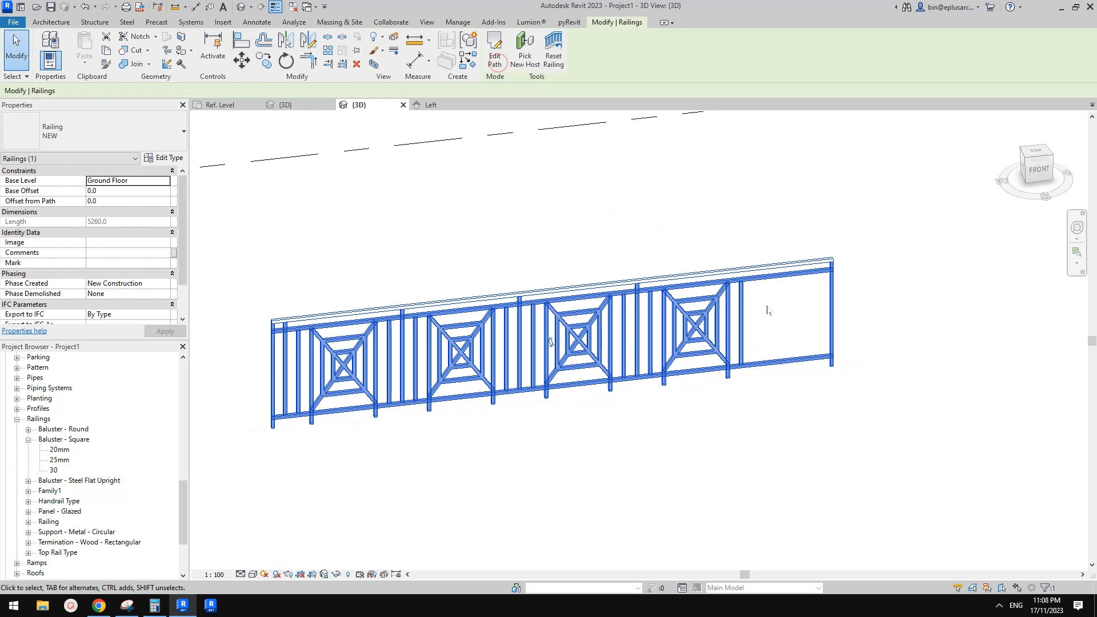
Lengthen the NEW railing's path at its right end to about 5500 mm and finish the sketch.
double_click(805, 363)
left_click(798, 375)
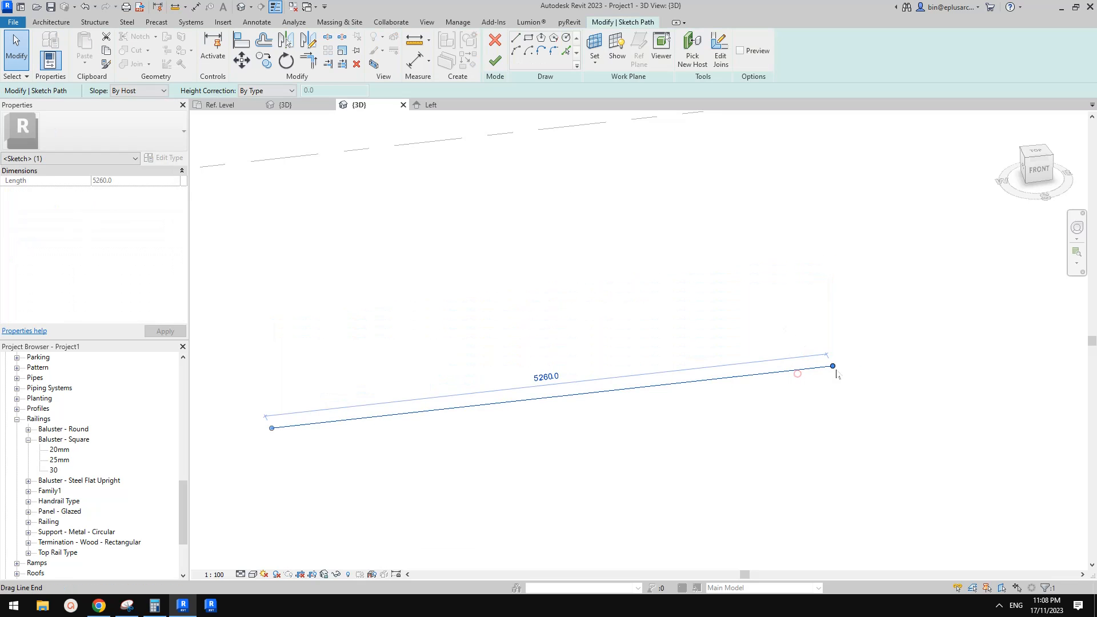
left_click_drag(835, 369, 859, 364)
left_click(495, 60)
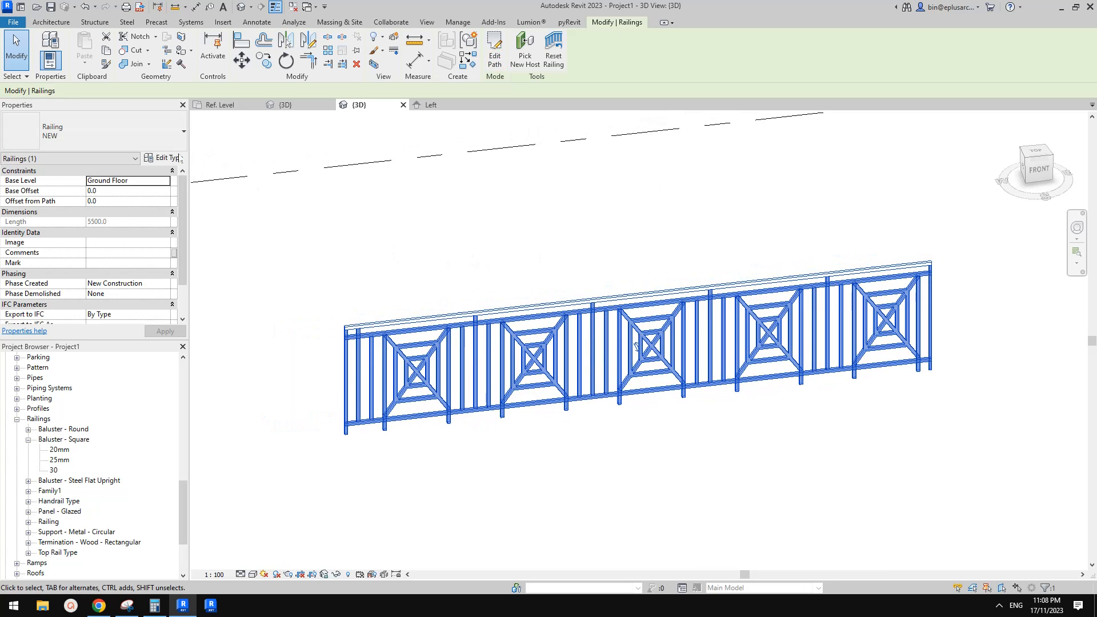
Set the baluster pattern justification of the NEW railing type to Center and apply it.
left_click(165, 158)
left_click(578, 279)
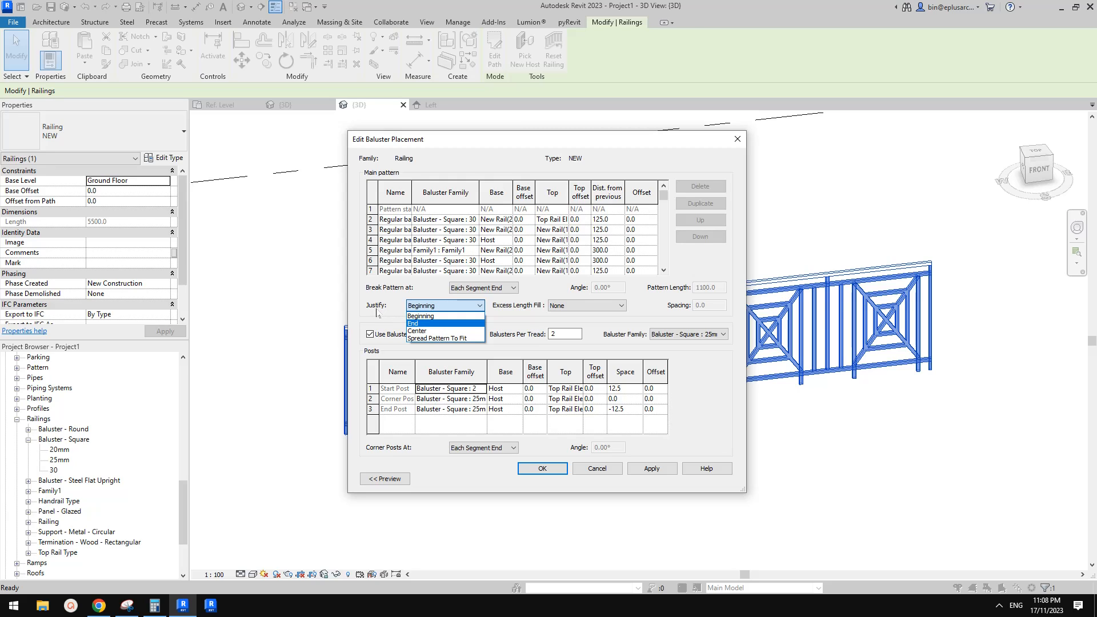
left_click(447, 332)
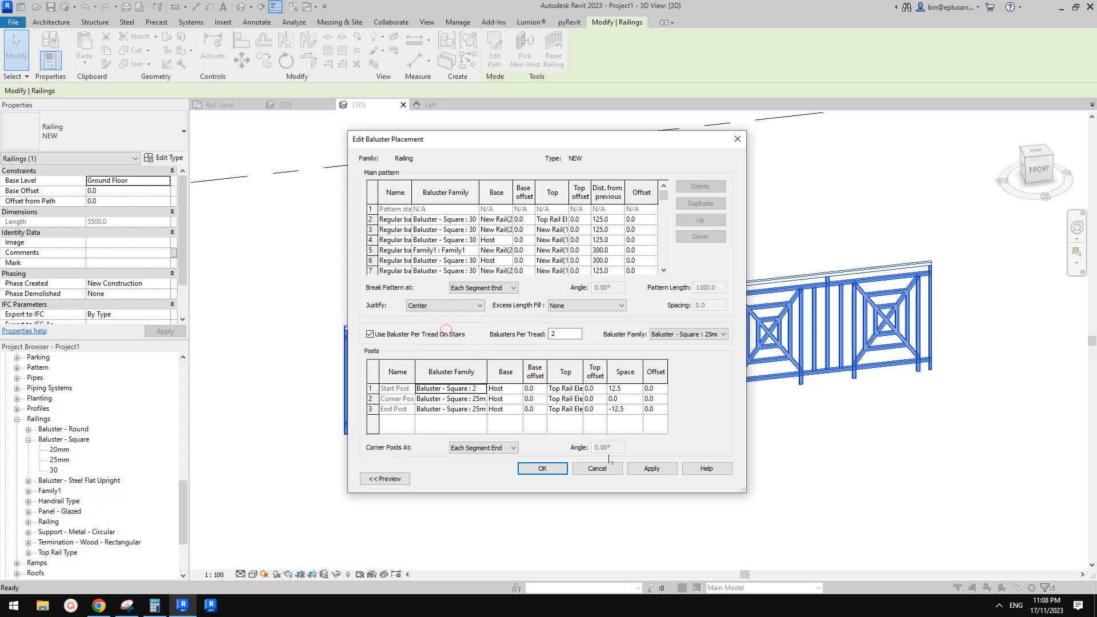
left_click(538, 468)
left_click(702, 472)
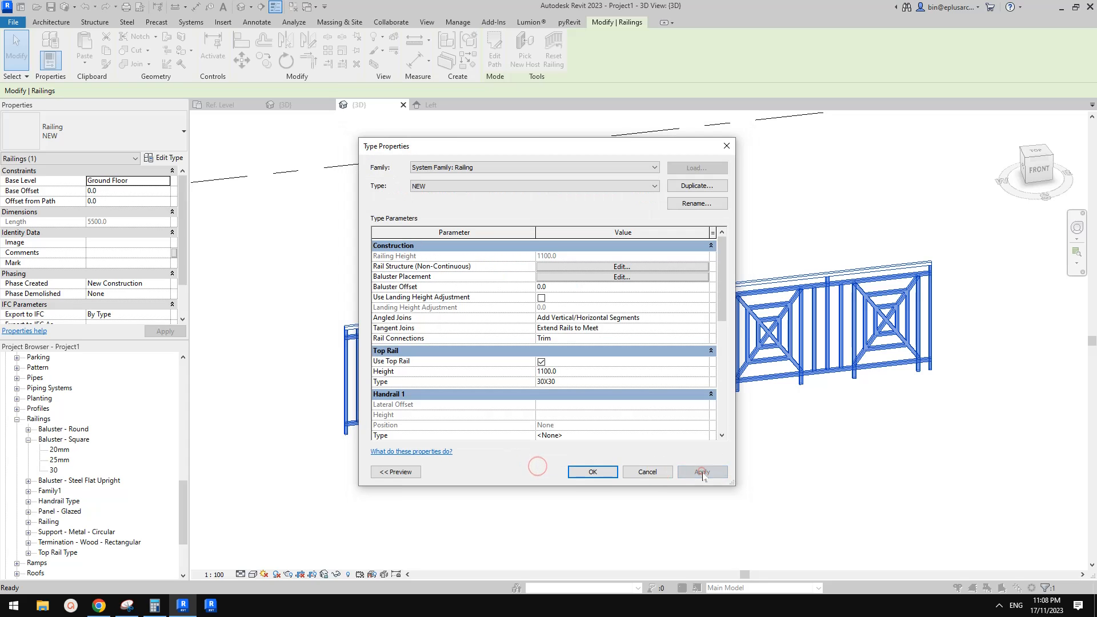
left_click(603, 474)
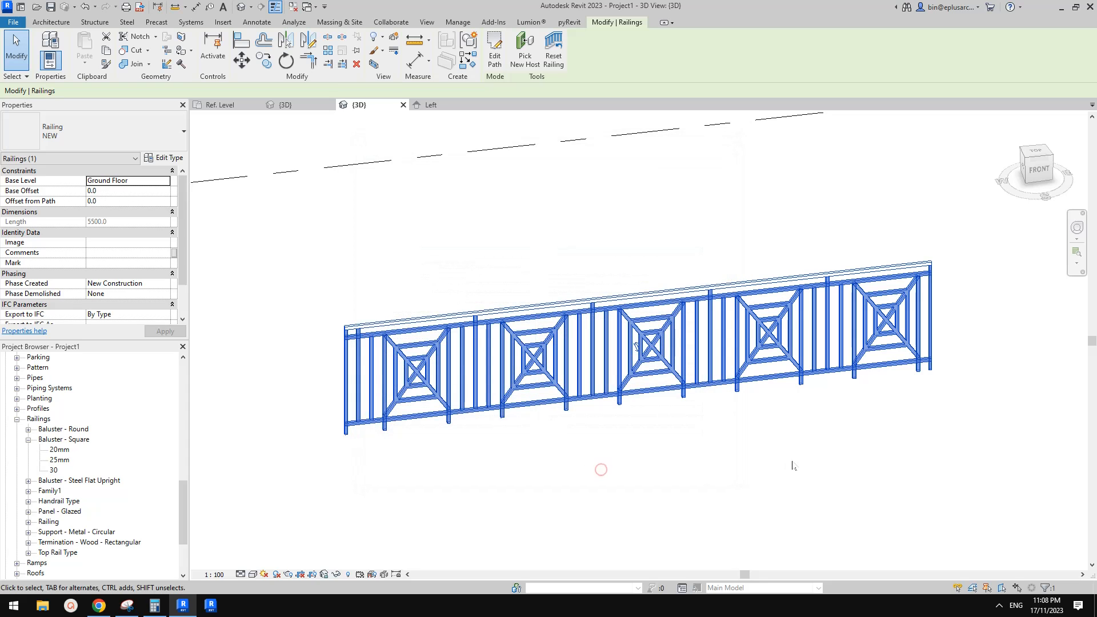
Change the baluster pattern justification of the NEW railing type to Spread Pattern To Fit.
left_click(163, 160)
left_click(601, 281)
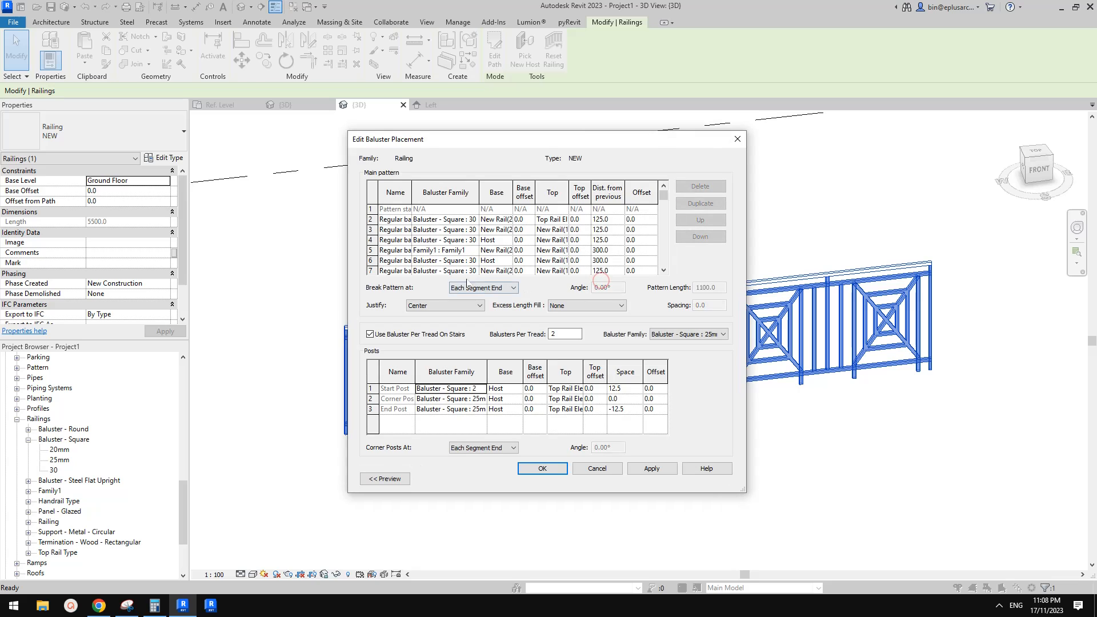
left_click(446, 305)
left_click(429, 337)
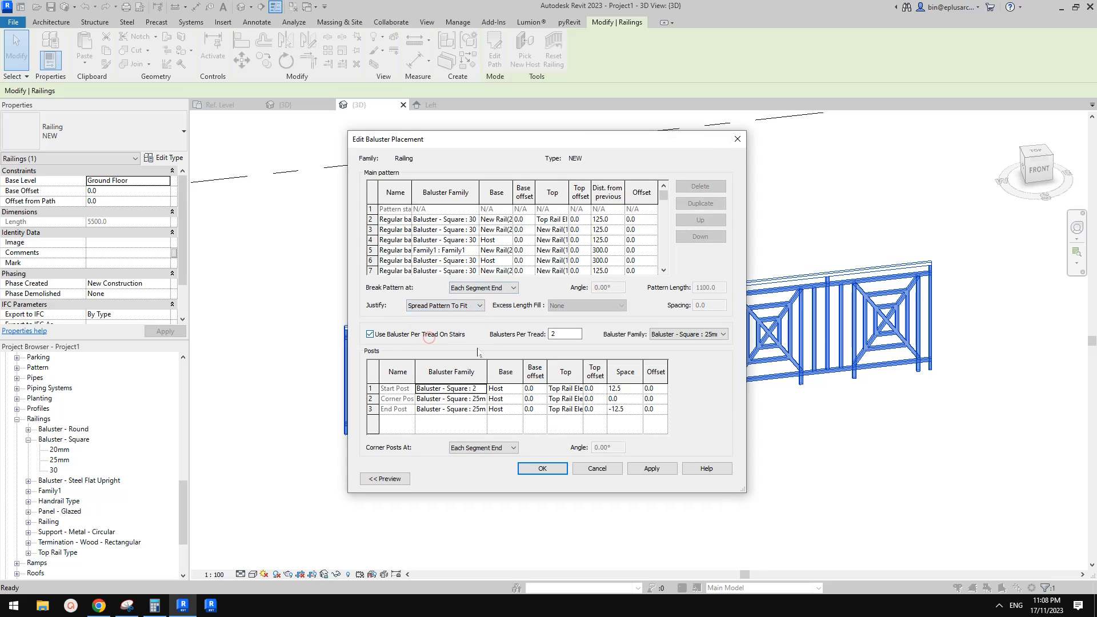
left_click(545, 469)
left_click(597, 474)
left_click(853, 449)
left_click(889, 360)
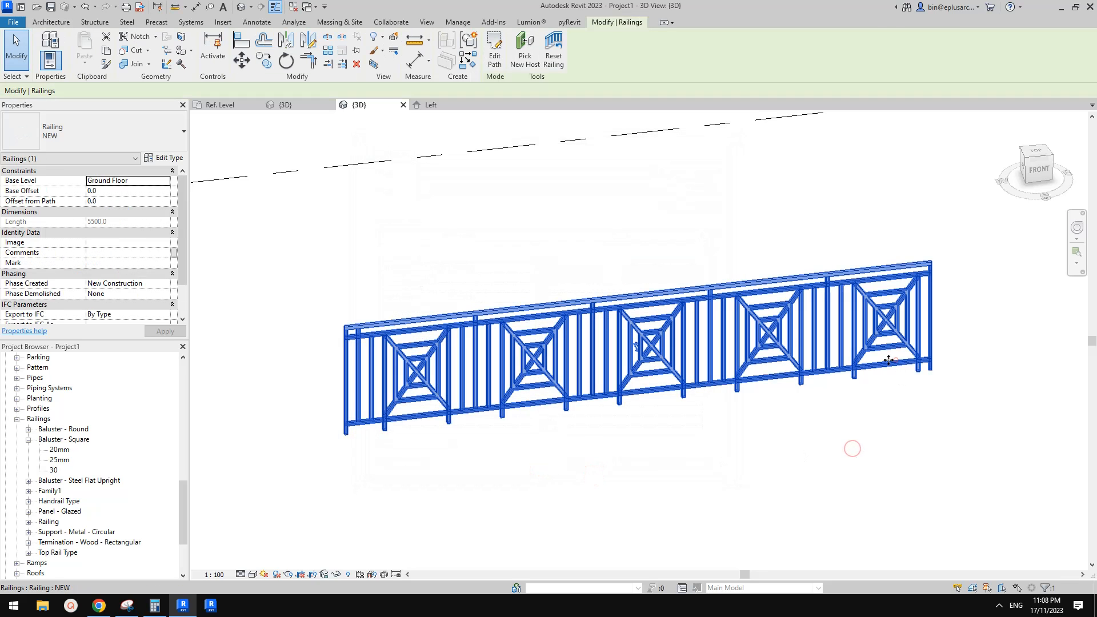
Shorten the NEW railing's path at its right end to about 5280 mm and finish the sketch.
double_click(894, 366)
left_click(911, 363)
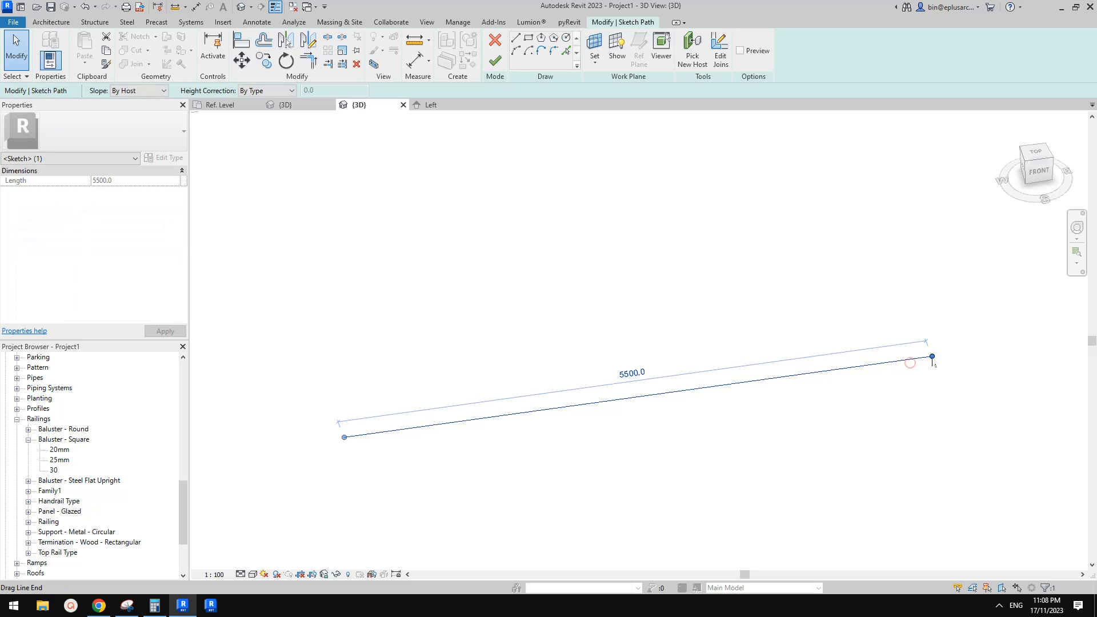
left_click_drag(933, 357, 910, 361)
left_click(495, 59)
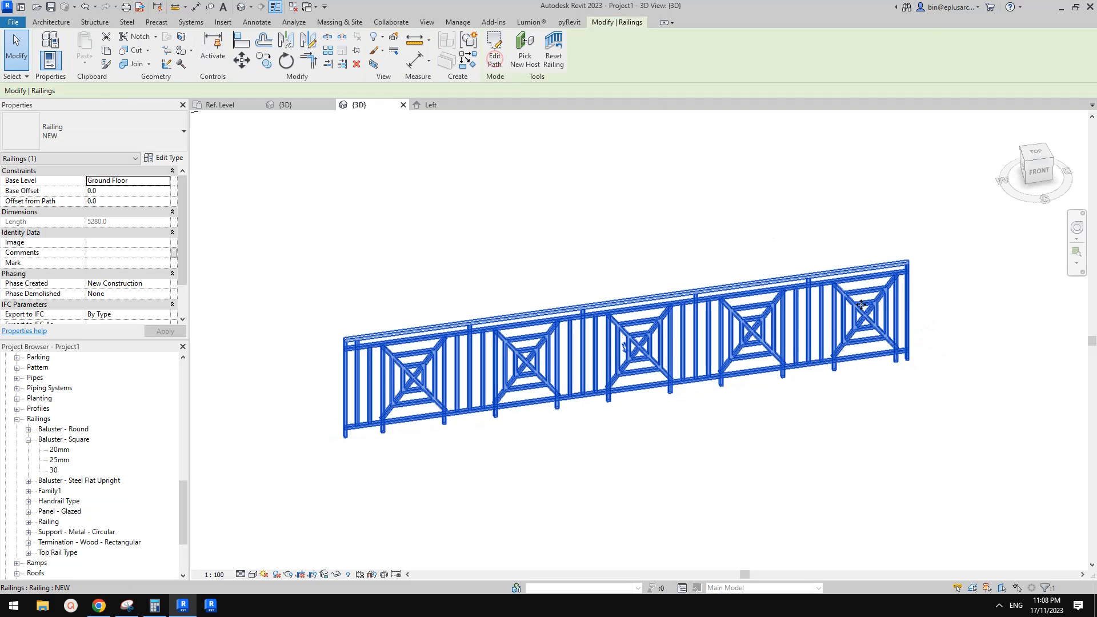
Shorten the railing path further at its right end to about 4980 mm, finish the sketch and check the panel spacing.
double_click(897, 358)
left_click(901, 363)
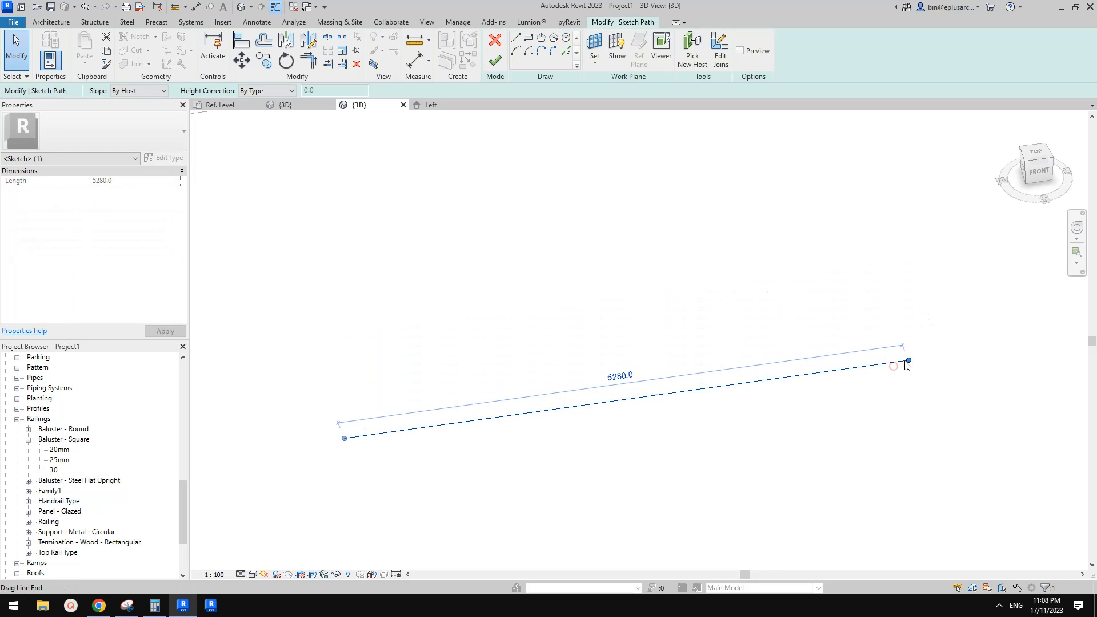
left_click_drag(908, 363, 883, 366)
left_click(495, 60)
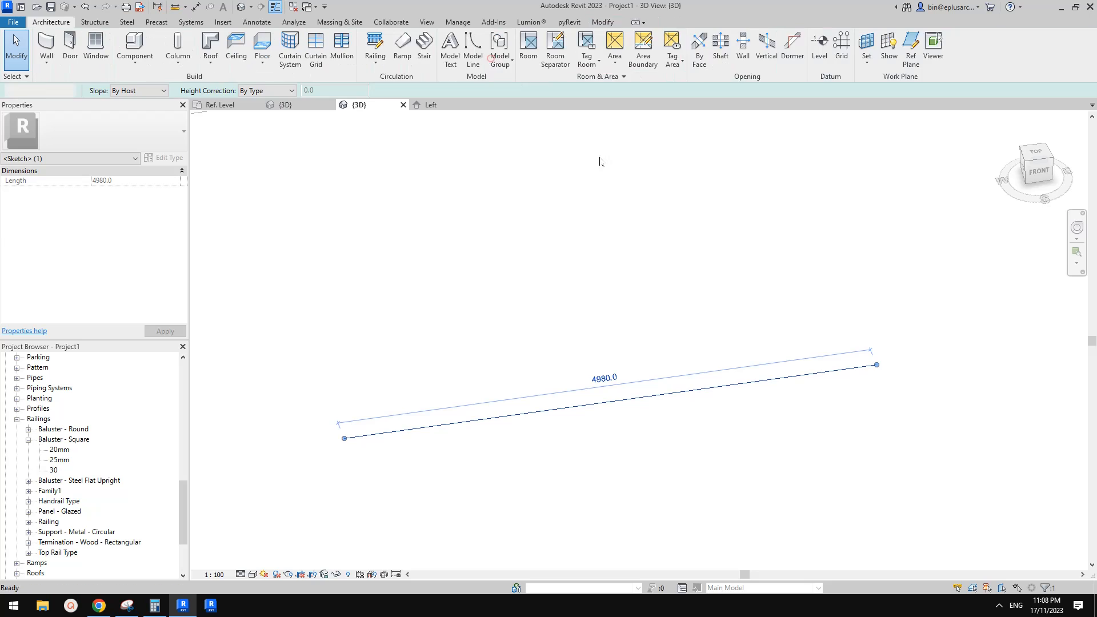
middle_click_drag(723, 321, 641, 306, "shift")
scroll(755, 328, "up", 5)
scroll(744, 330, "down", 2)
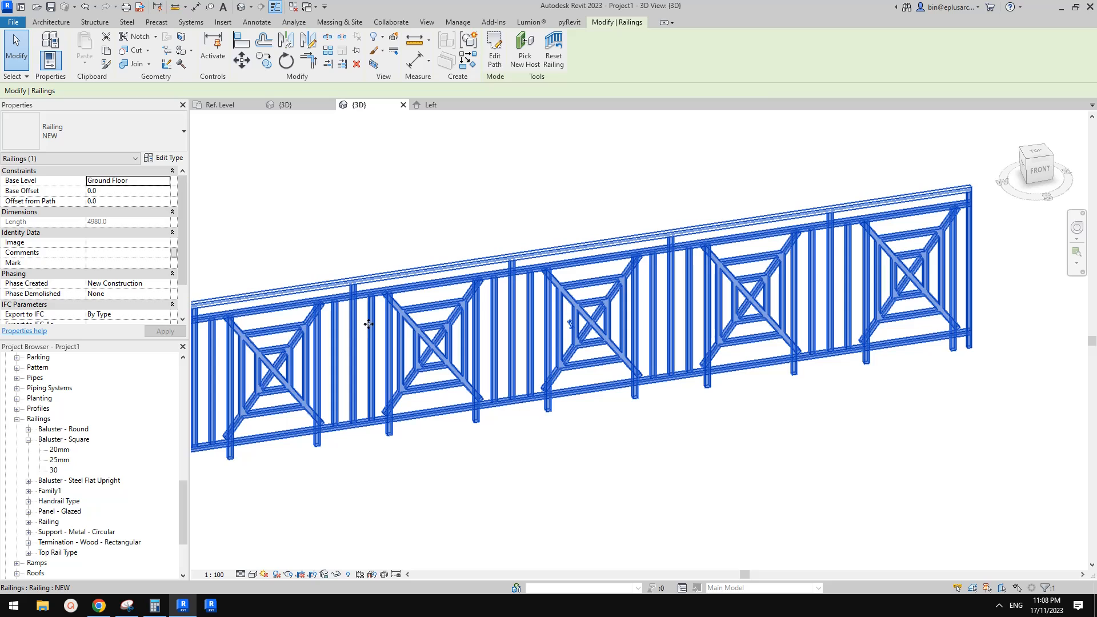
Create a straight 22-riser assembled stair from Ground Floor to Level 1 beside the railing, 1000 mm wide, and finish it.
scroll(744, 260, "down", 3)
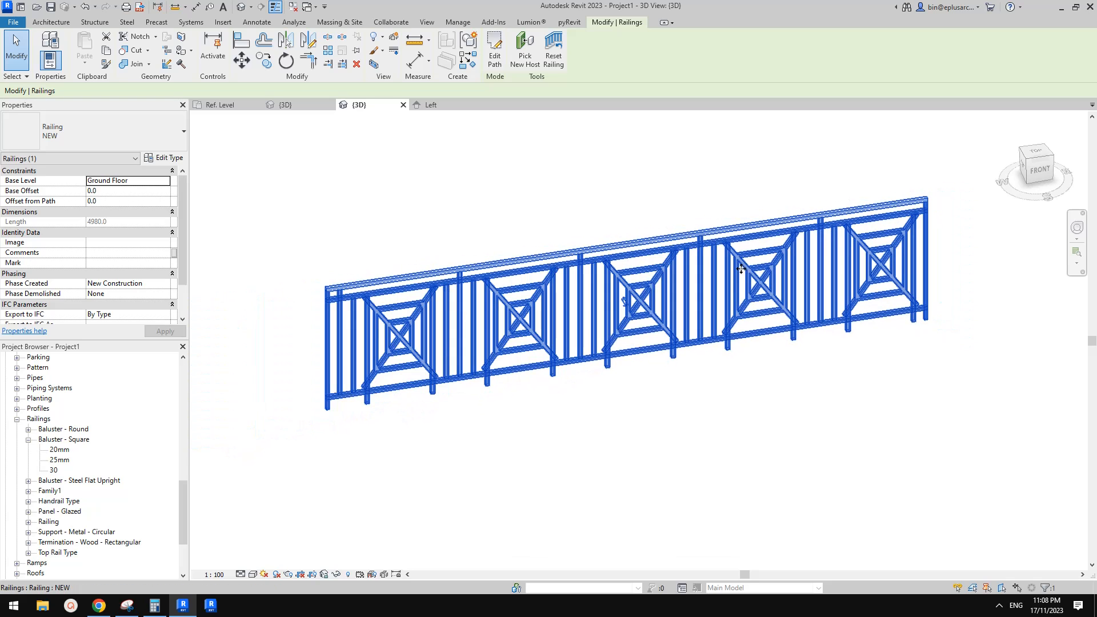
mouse_move(630, 301)
middle_mouse_down("shift")
mouse_move(595, 301)
mouse_move(628, 306)
middle_mouse_up("shift")
left_click(62, 23)
middle_click_drag(309, 174, 300, 156)
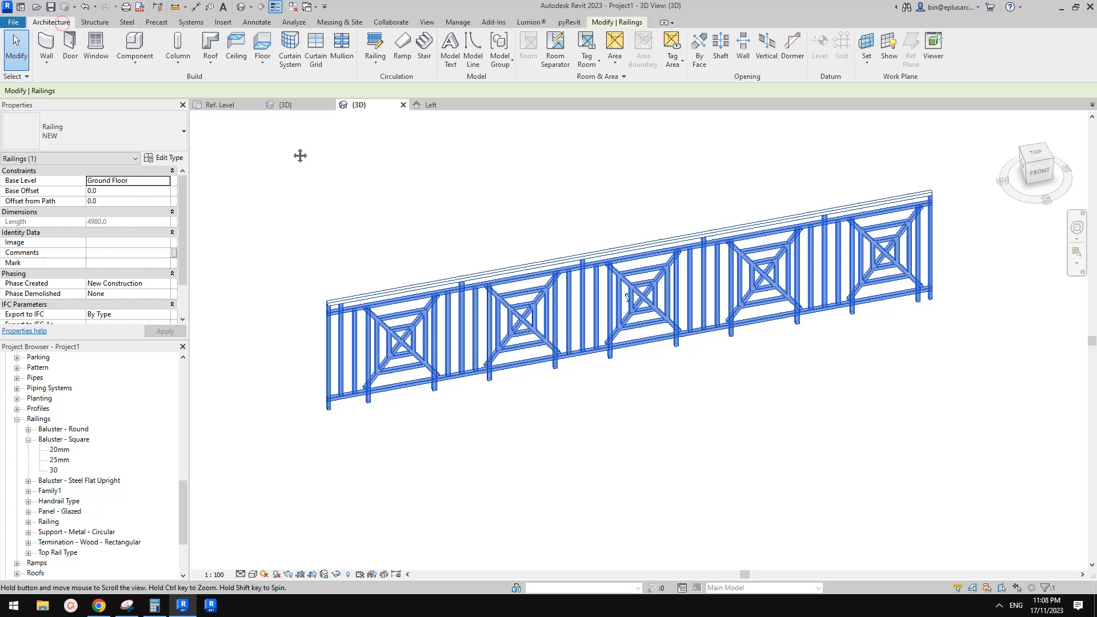
left_click(424, 55)
scroll(584, 348, "down", 2)
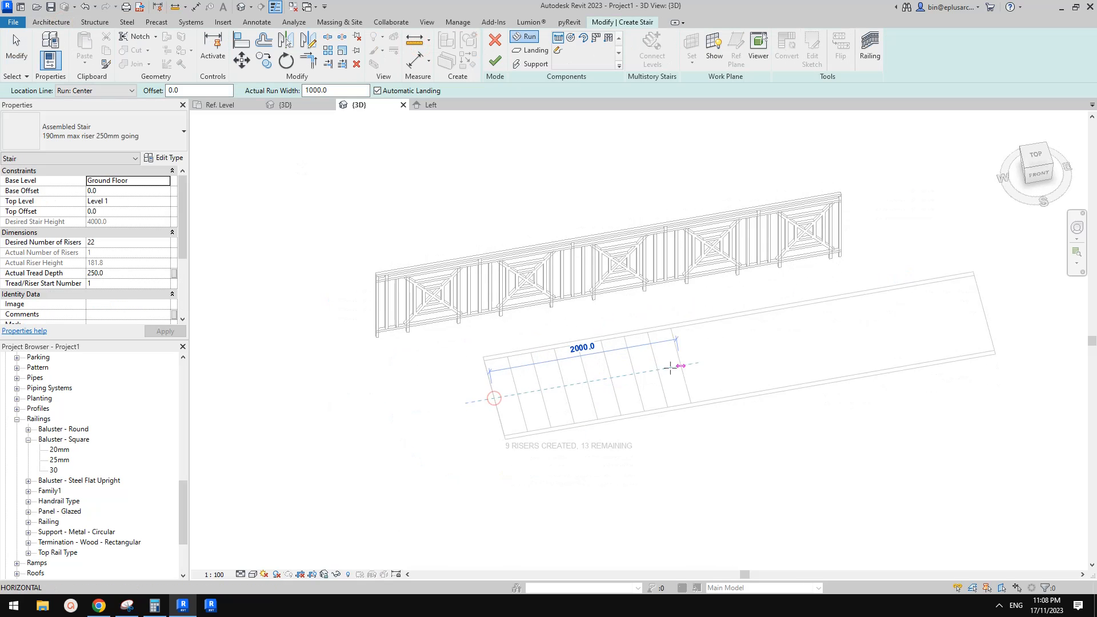
left_click(982, 309)
middle_click_drag(895, 311, 727, 276)
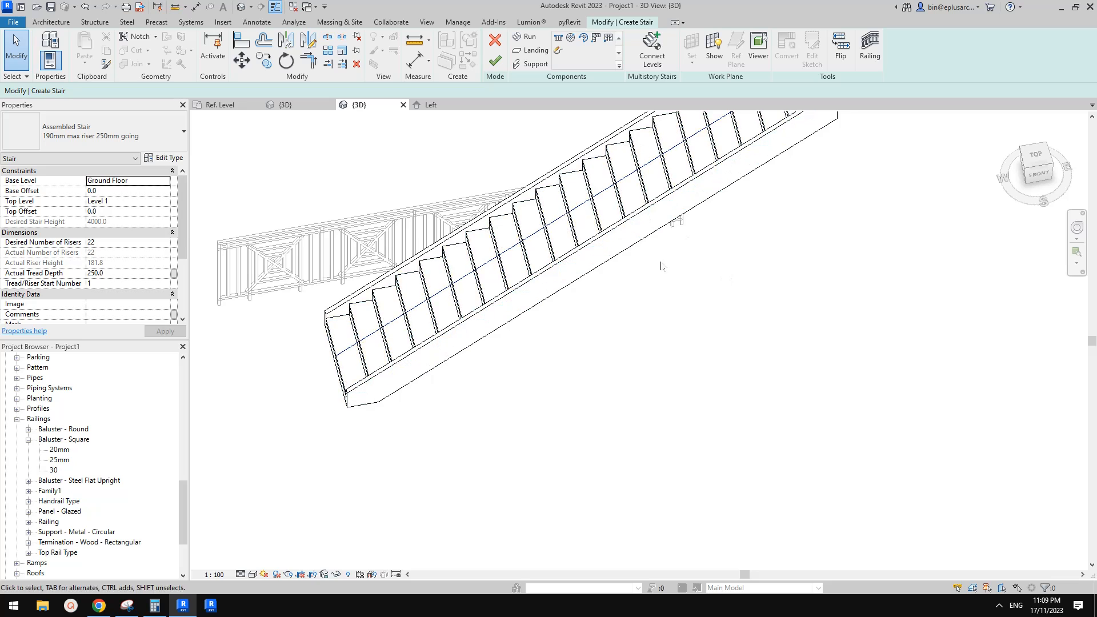
middle_click_drag(661, 265, 707, 385)
left_click(500, 60)
scroll(667, 285, "down", 2)
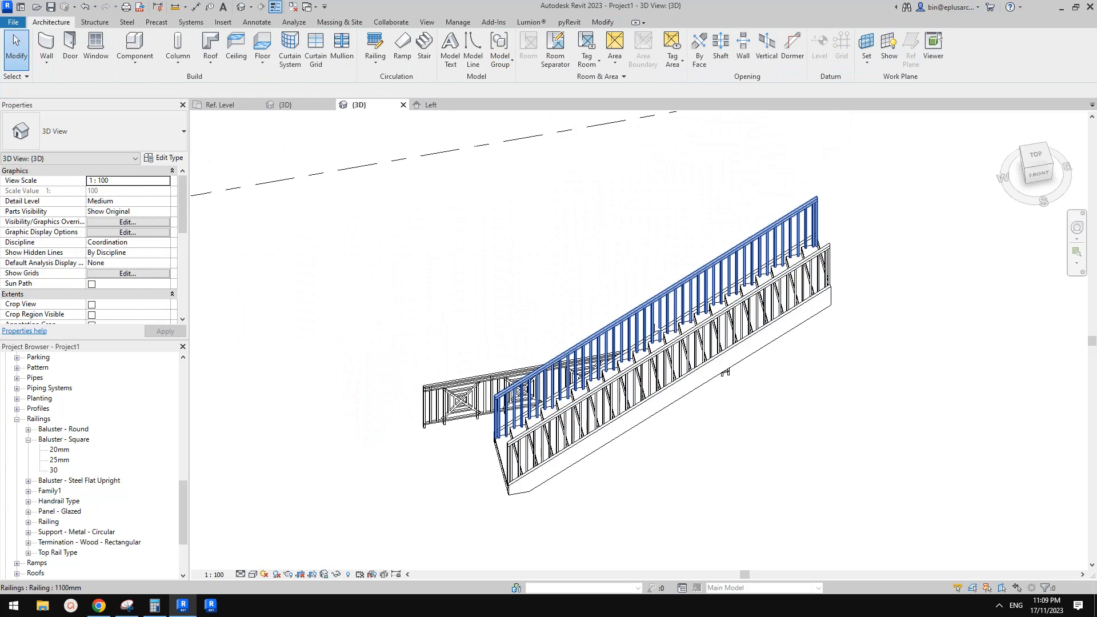
Match the new stair's railings to the NEW type of the existing level railing.
middle_click_drag(653, 324, 662, 321)
key("m")
key("a")
left_click(517, 367)
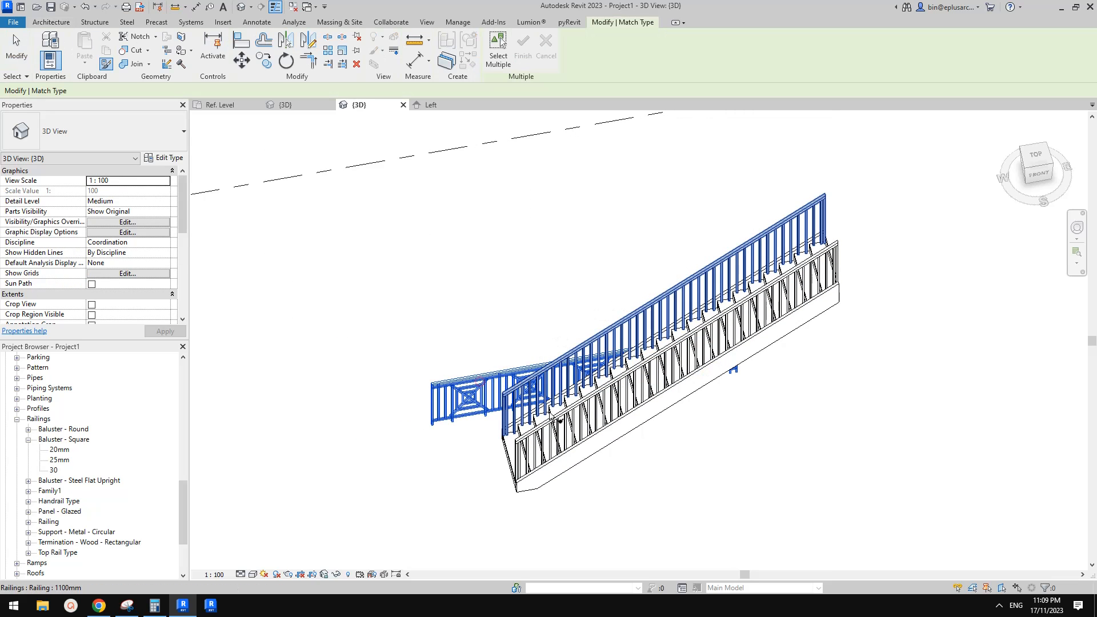
left_click(675, 308)
key("Escape")
key("Escape")
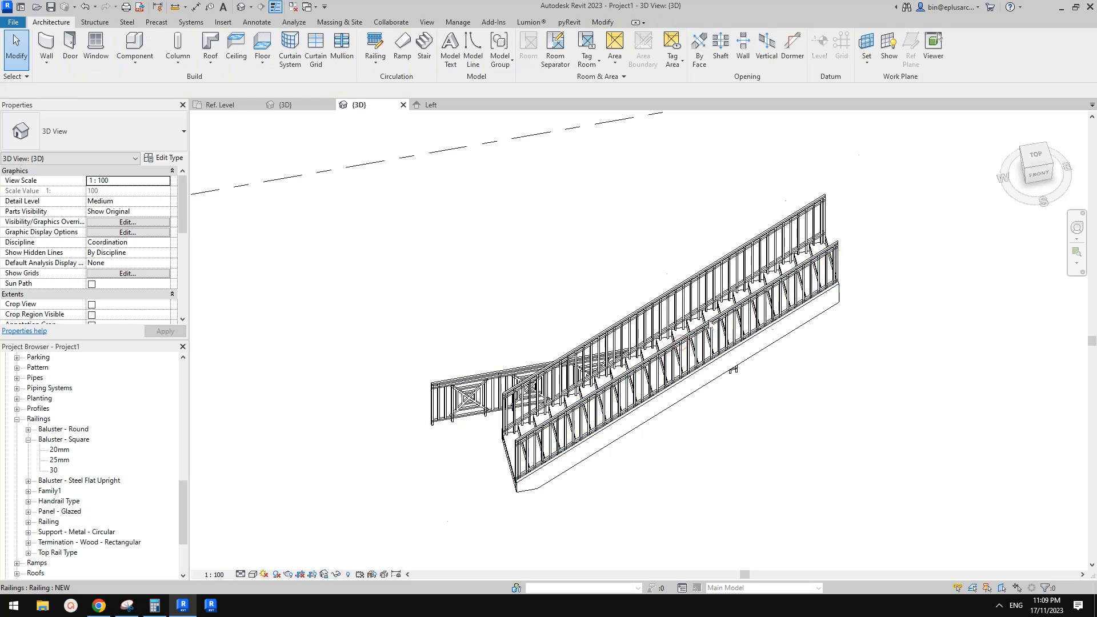
Turn off Use Baluster Per Tread On Stairs in the baluster placement of the NEW railing type and apply it.
scroll(703, 331, "up", 2)
left_click(681, 279)
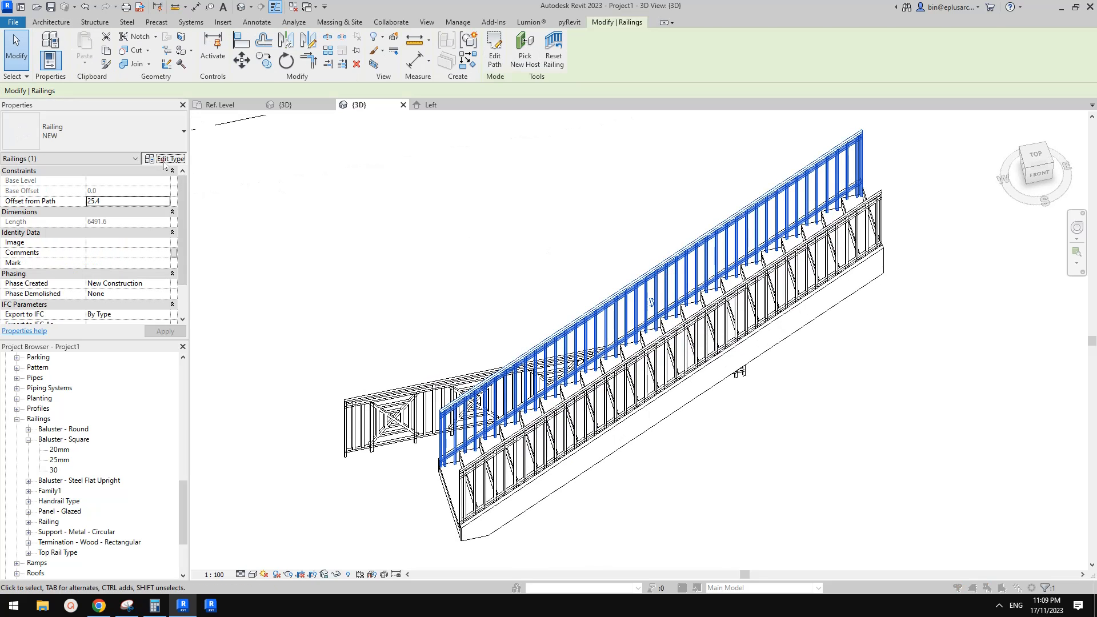
left_click(163, 159)
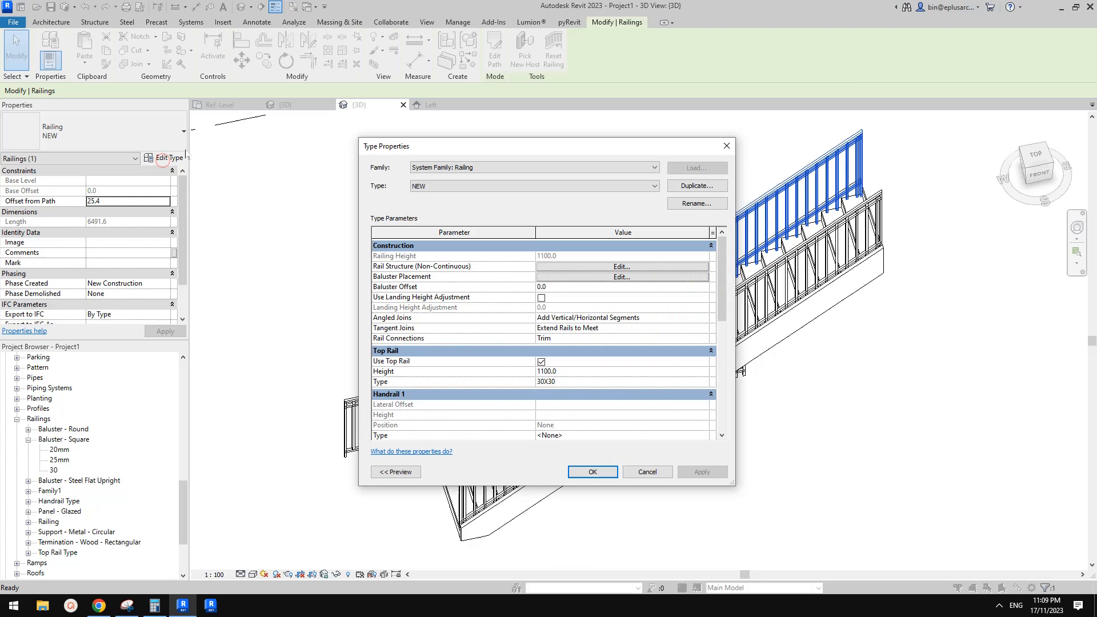
left_click(596, 279)
left_click(370, 335)
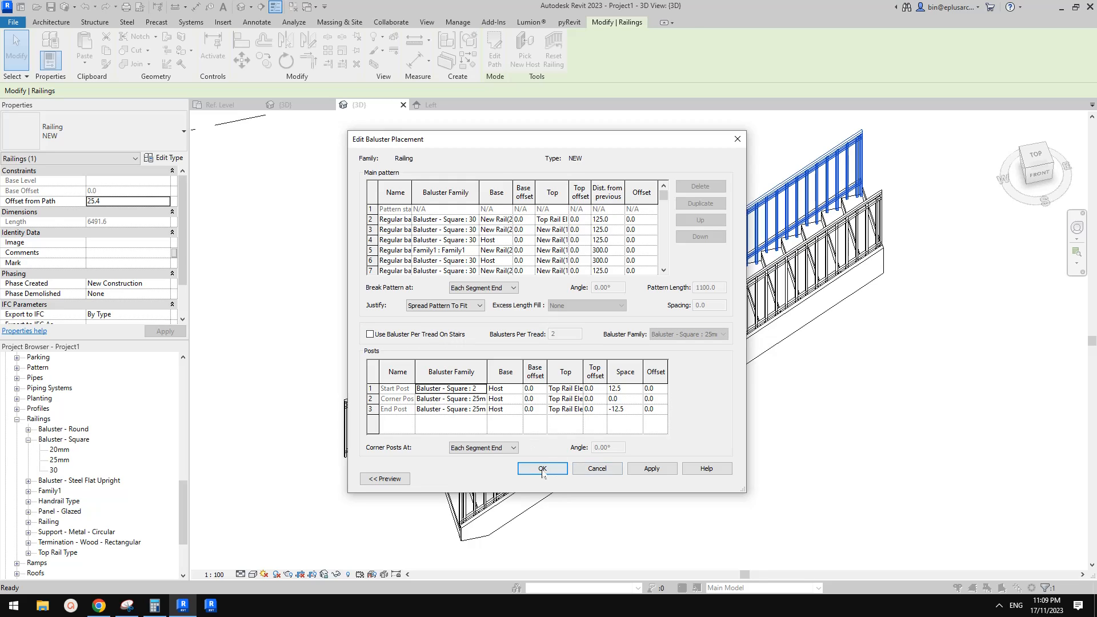
left_click(636, 470)
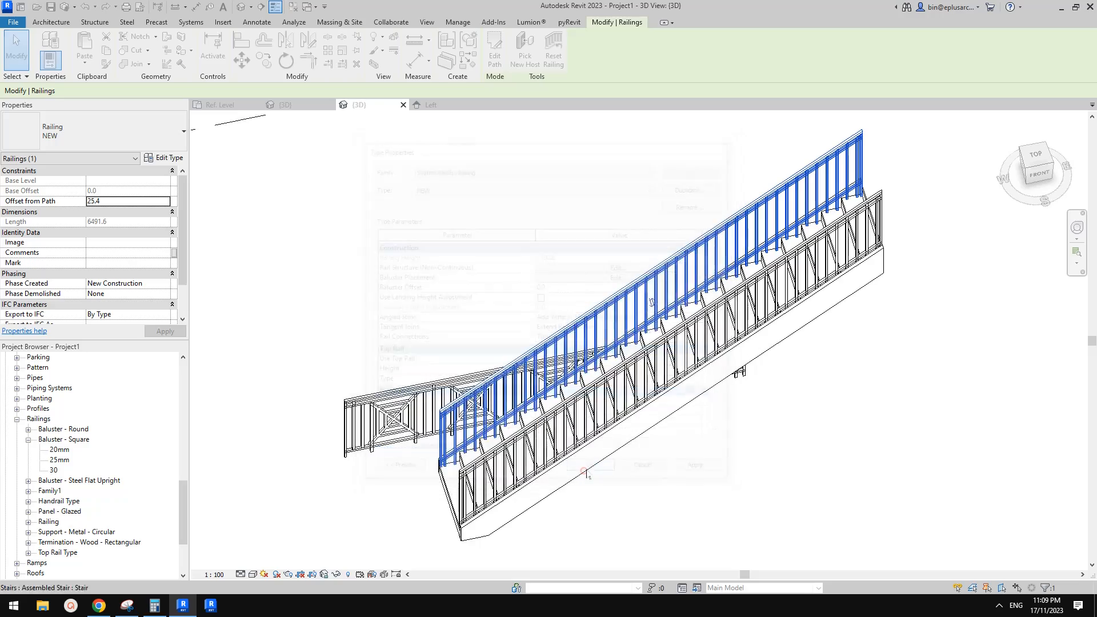
Examine from several angles how the decorative panels and balusters follow the slope of the stair railings.
scroll(657, 388, "up", 2)
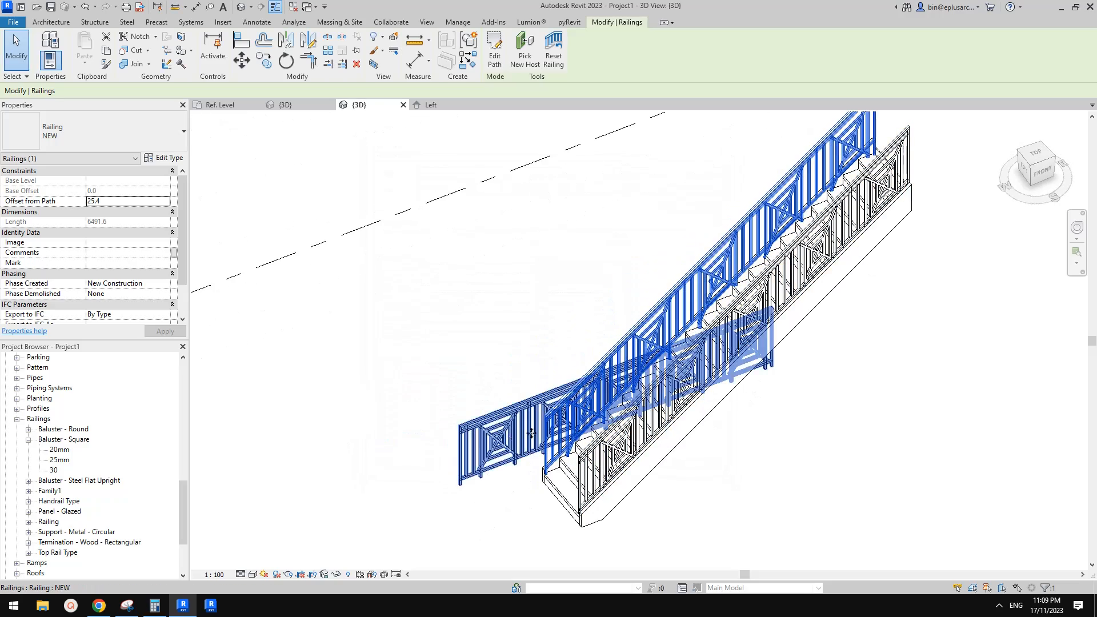
key("Escape")
middle_click_drag(674, 372, 639, 380, "shift")
left_click(604, 428)
middle_click_drag(603, 427, 529, 288, "shift")
scroll(724, 297, "up", 2)
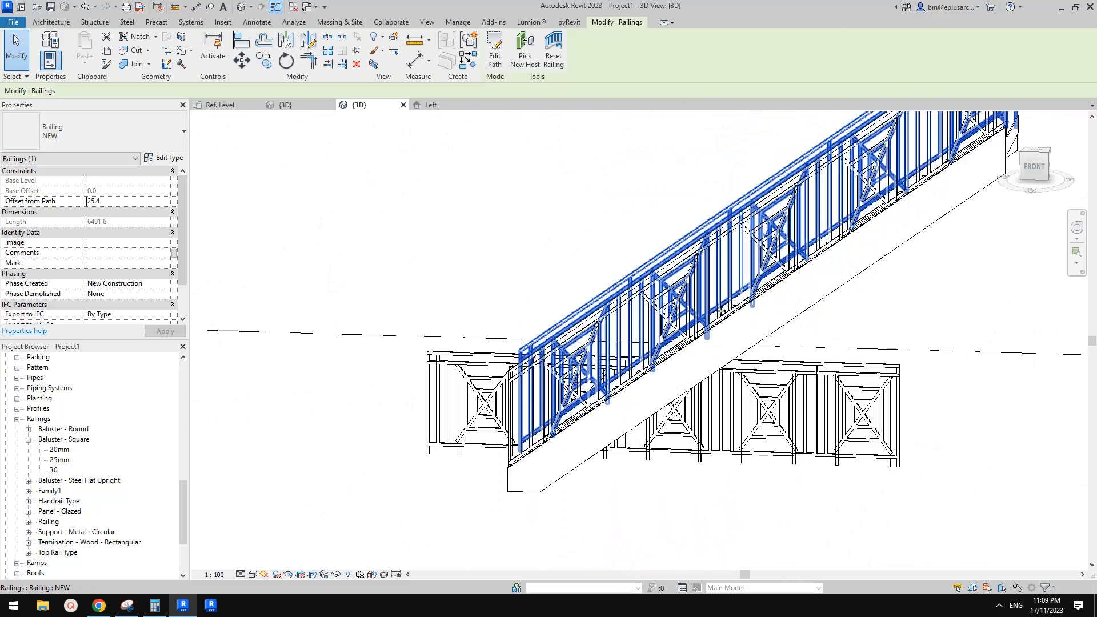
key("Escape")
scroll(731, 272, "down", 2)
middle_click_drag(732, 229, 758, 259, "shift")
left_click(758, 260)
key("Escape")
middle_click_drag(842, 278, 749, 243)
scroll(744, 238, "up", 2)
left_click(744, 238)
scroll(745, 238, "up", 2)
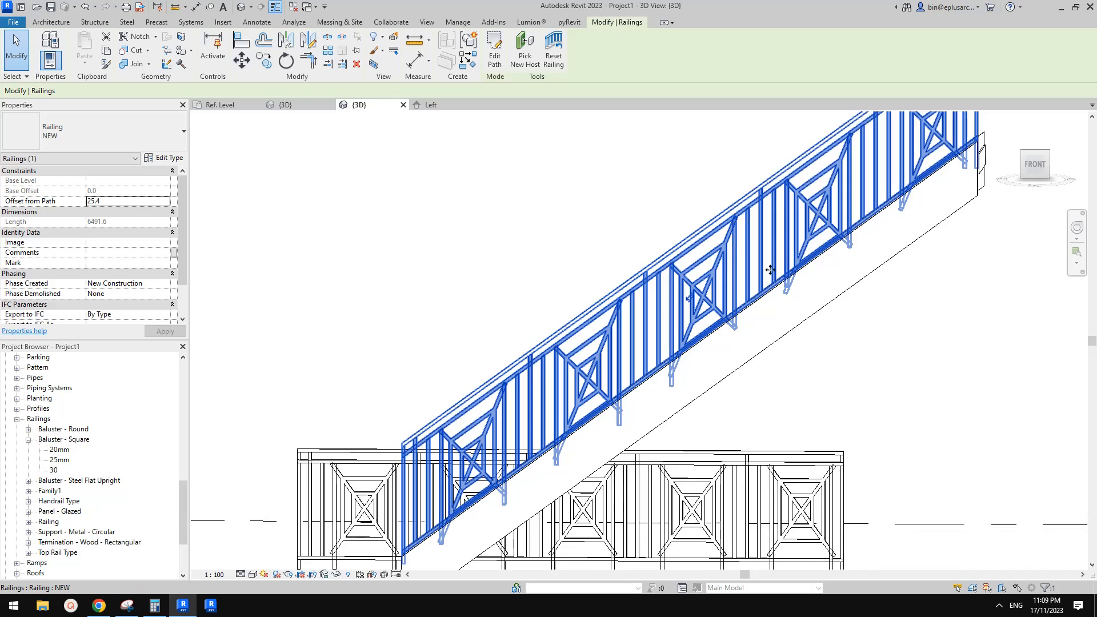
scroll(763, 265, "down", 1)
middle_click_drag(664, 330, 647, 360)
key("Escape")
Delete the railing on the back side of the stair, keeping only the front-side one.
left_click(728, 275)
middle_click_drag(730, 273, 822, 415)
left_click(786, 344)
middle_click_drag(787, 344, 705, 389, "shift")
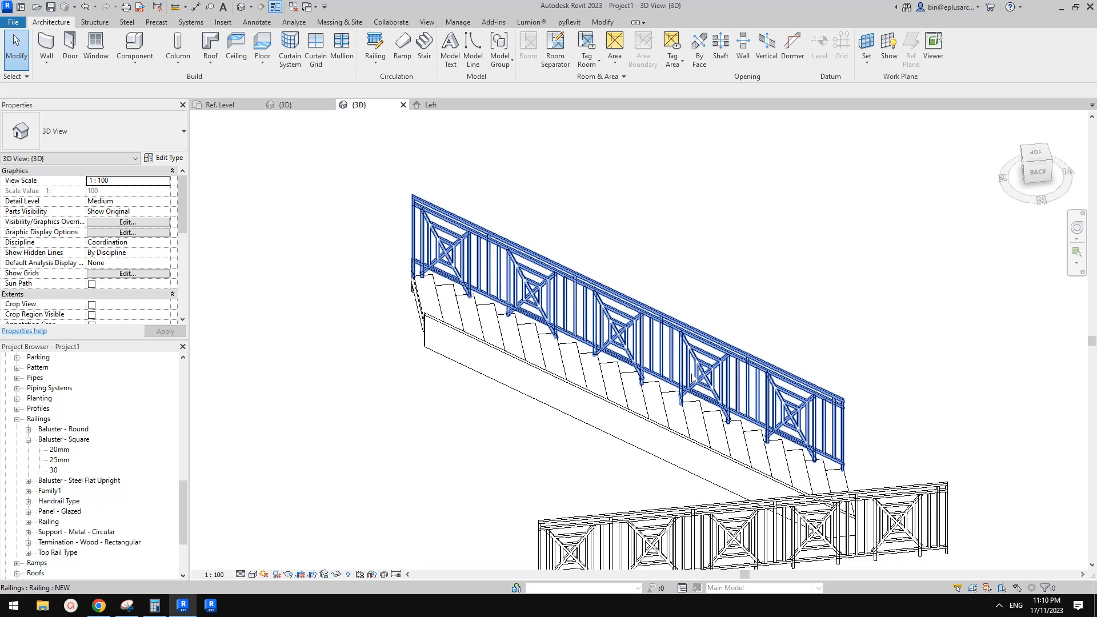
Set the baluster pattern justification of the NEW railing type to Center, using the remaining stair railing.
left_click(693, 377)
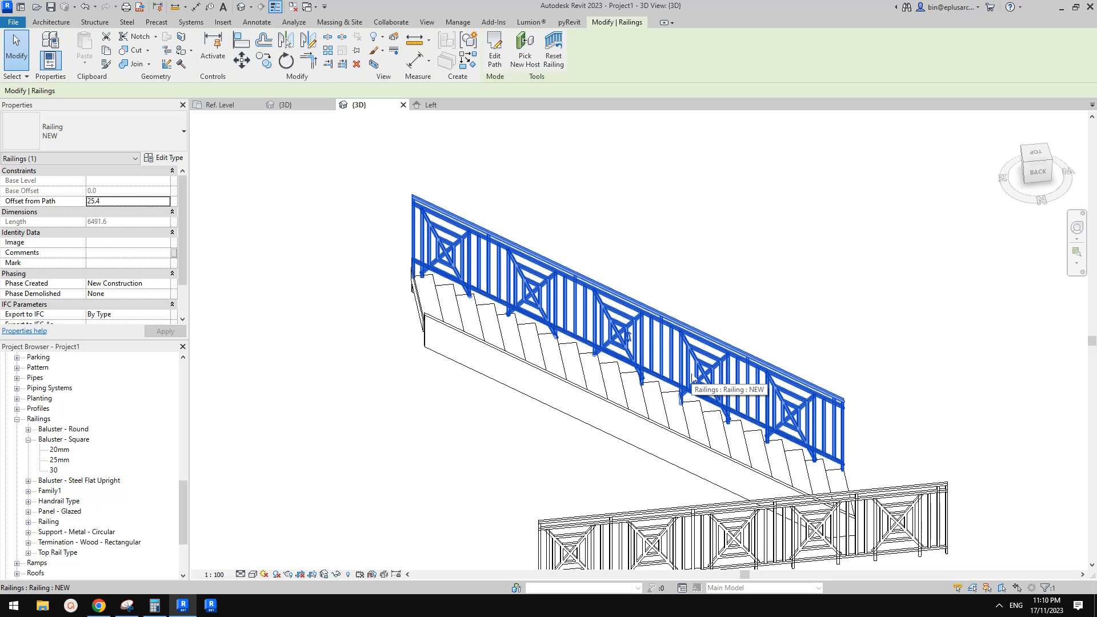
middle_click_drag(693, 377, 580, 348, "shift")
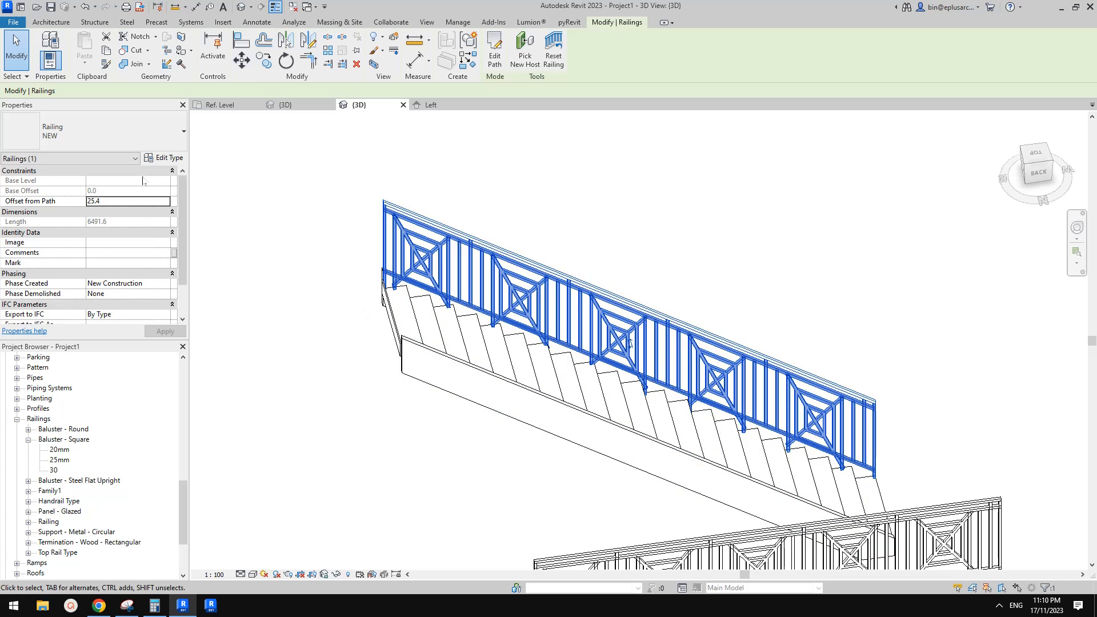
left_click(160, 157)
left_click(606, 278)
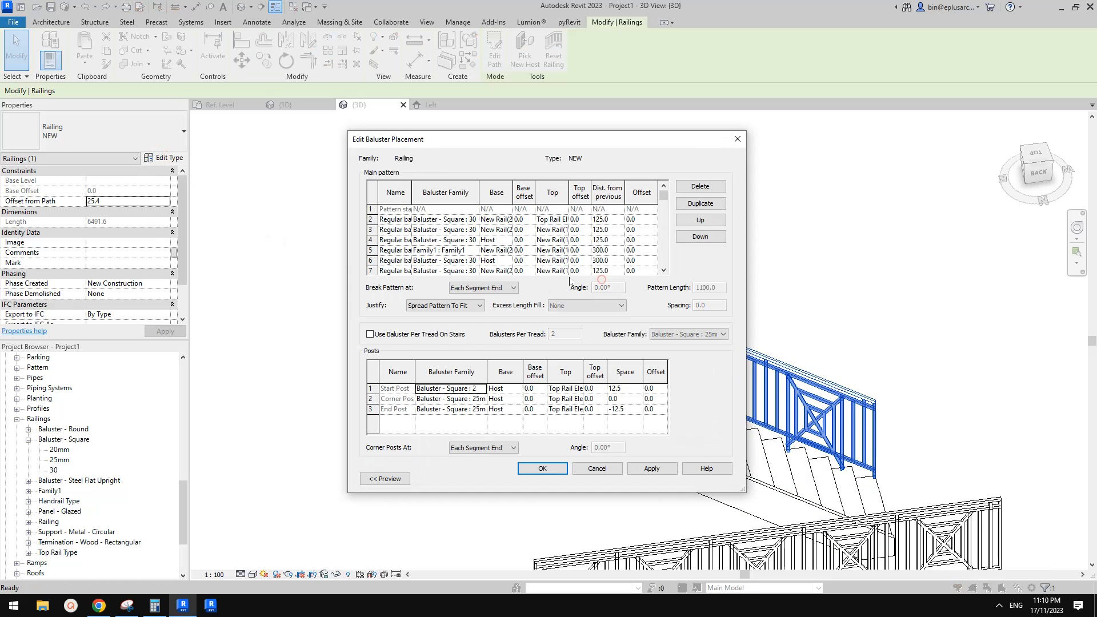
left_click(460, 305)
left_click(428, 332)
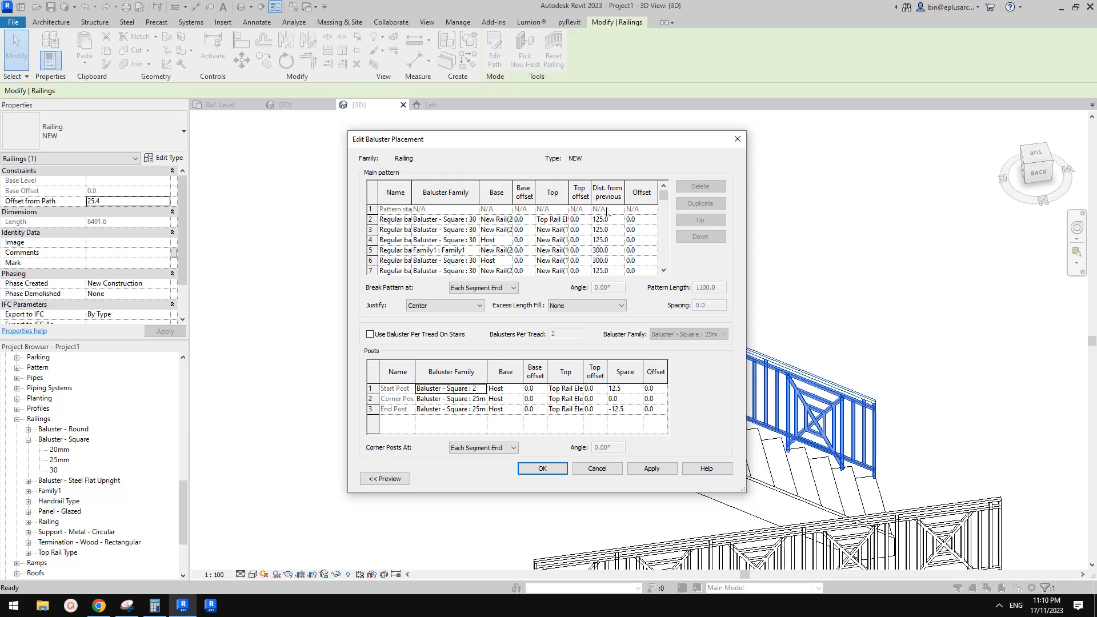
left_click(543, 470)
left_click(593, 473)
Examine how the centered panels and balusters of the stair railing line up with the treads.
scroll(594, 475, "up", 5)
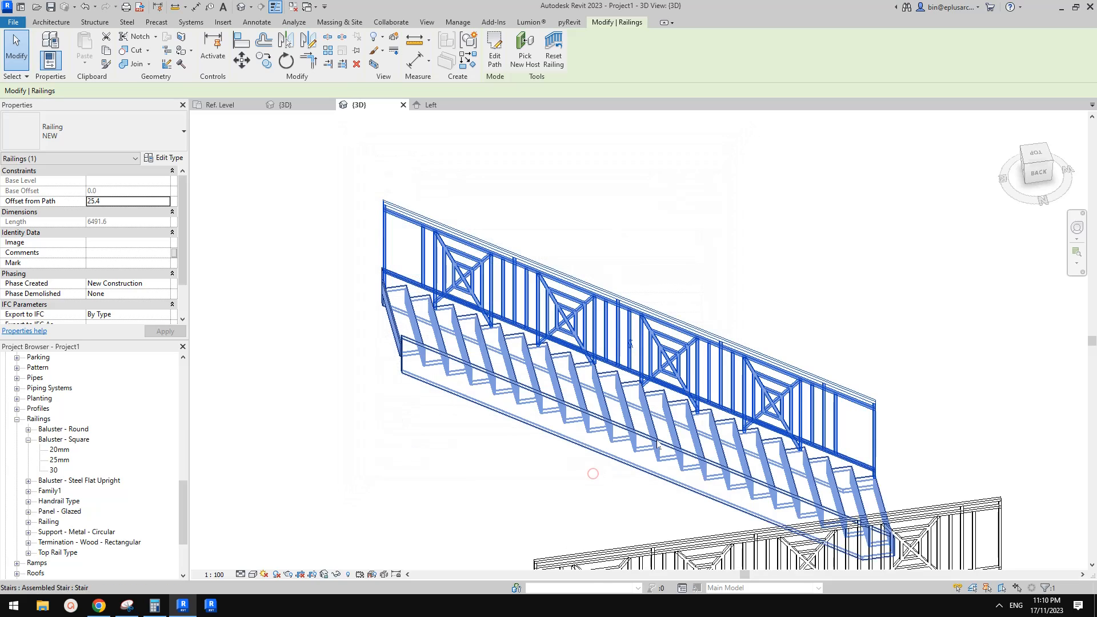
key("Escape")
scroll(639, 390, "up", 4)
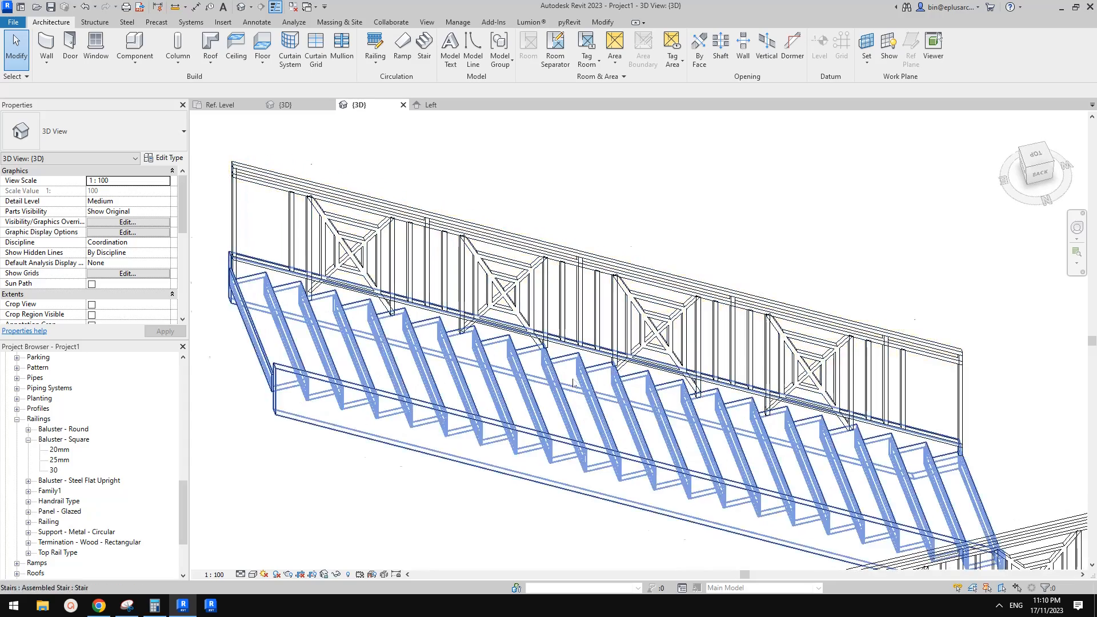
scroll(550, 295, "down", 2)
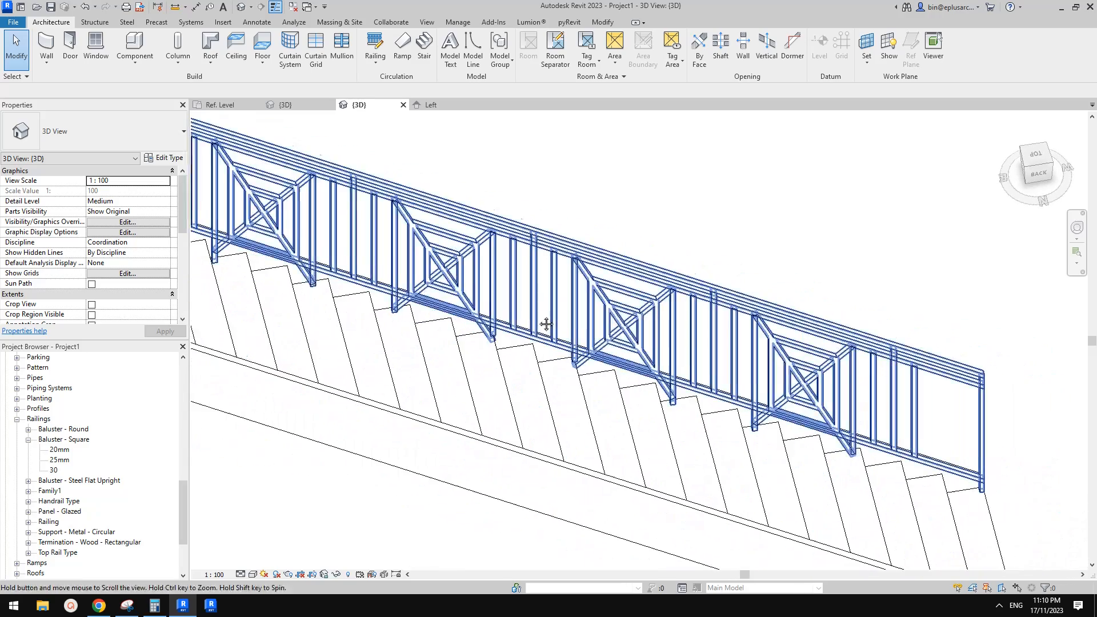
scroll(536, 309, "down", 2)
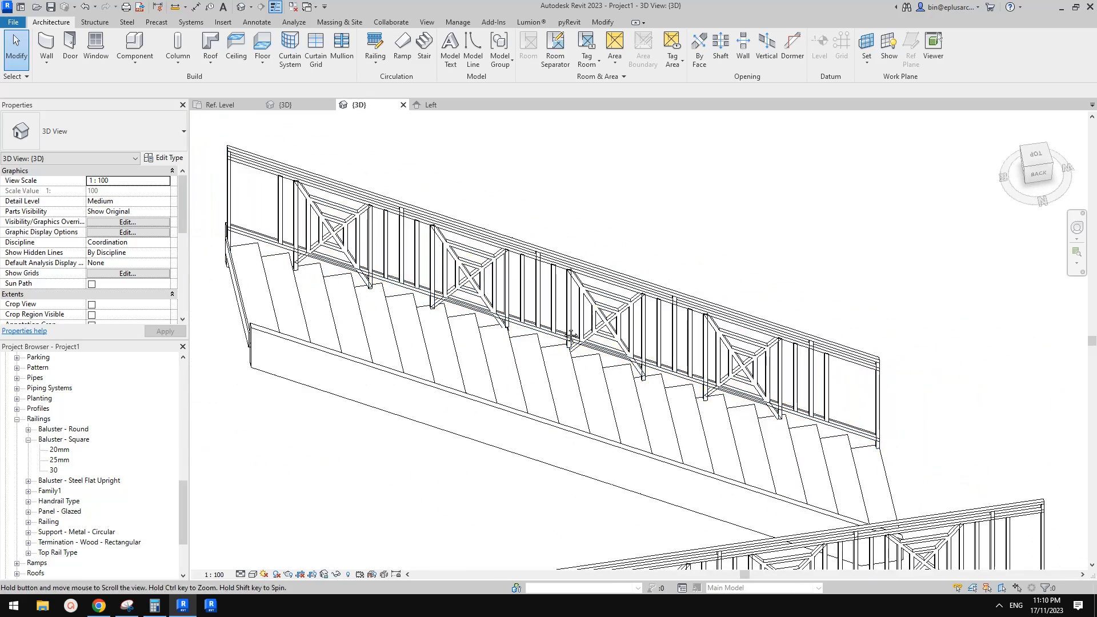
scroll(535, 300, "up", 3)
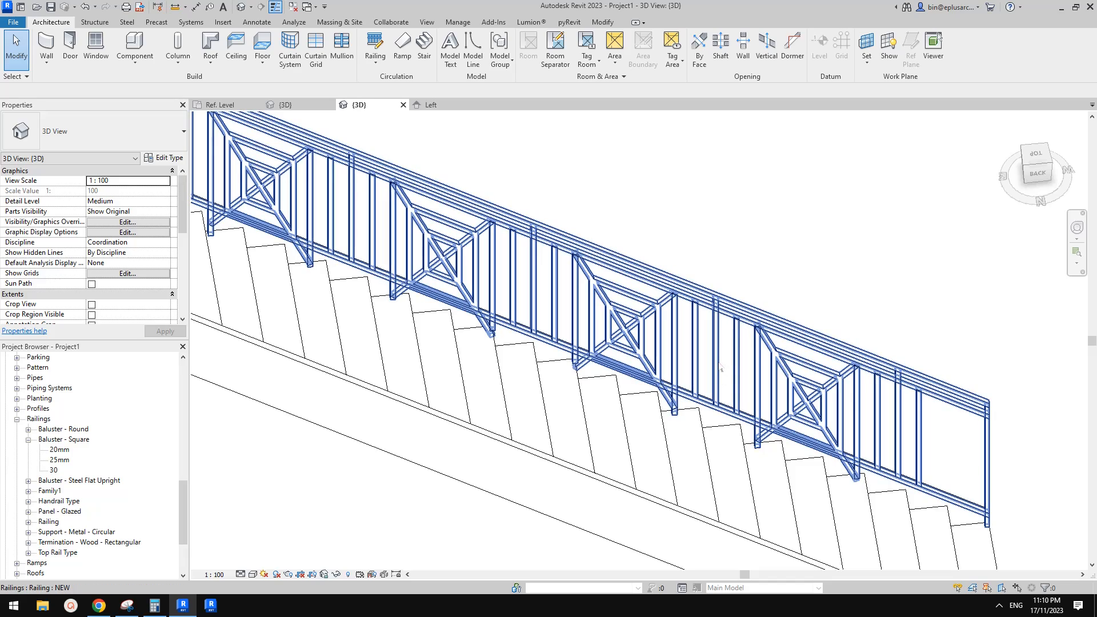
scroll(719, 375, "down", 2)
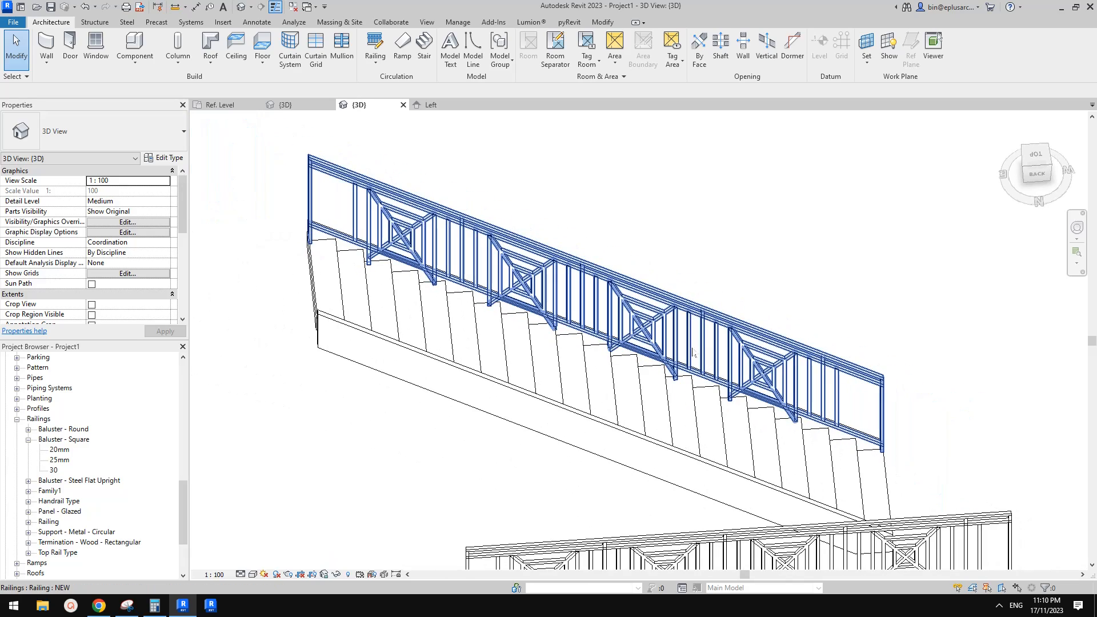
left_click(611, 372)
middle_click_drag(610, 375, 486, 325)
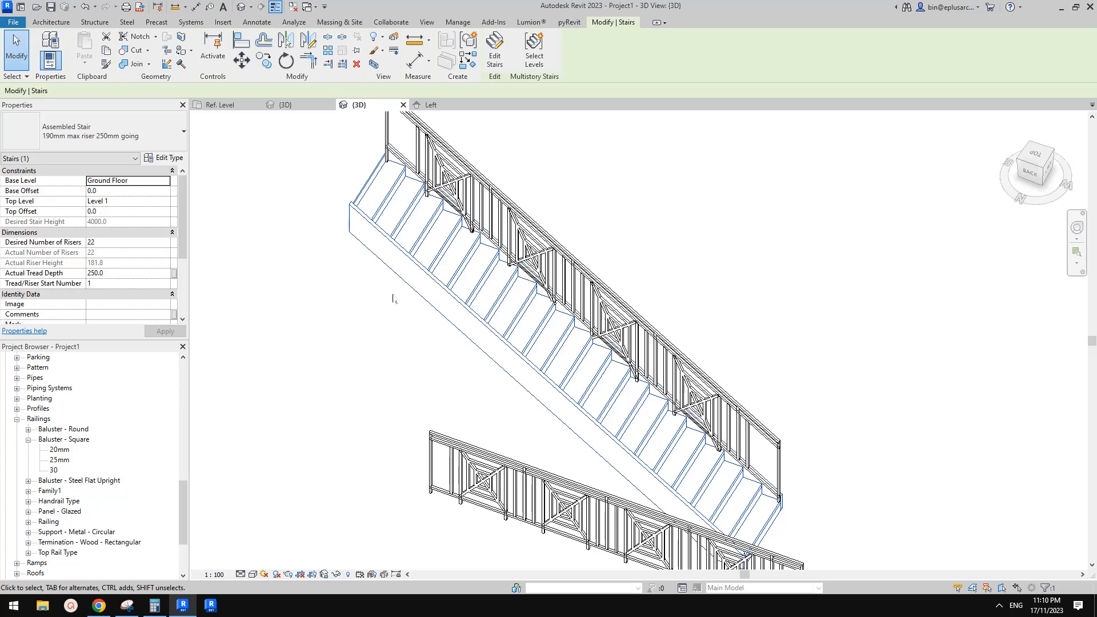
middle_click_drag(428, 306, 522, 300, "shift")
scroll(539, 321, "up", 4)
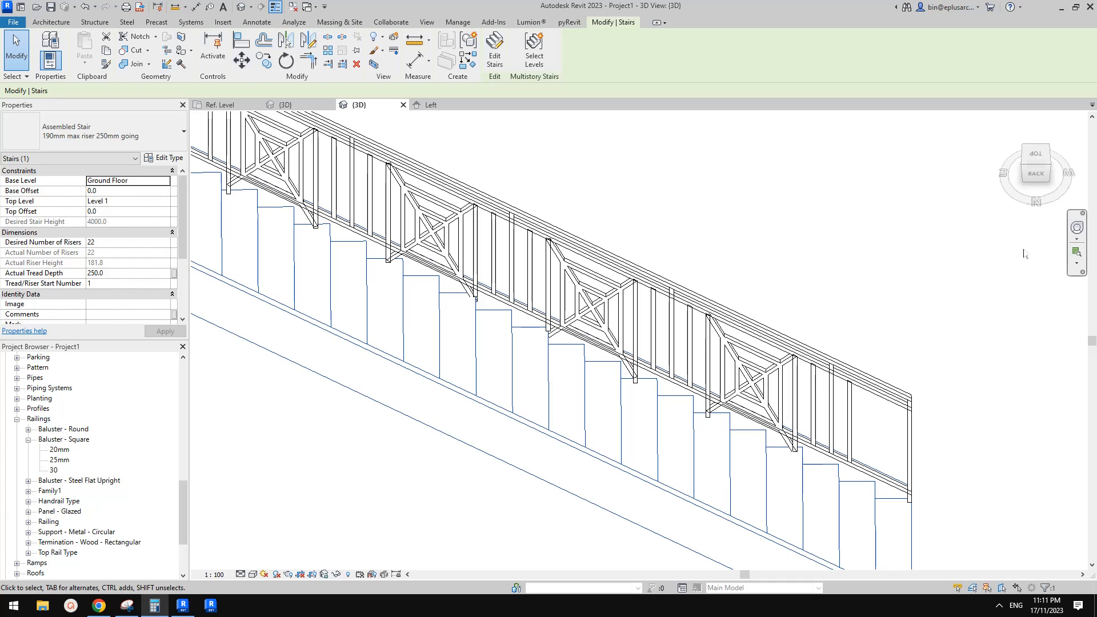
Switch to Calculator and add up the baluster pattern spacings 125 + 125 + 600 + 125 + 125.
key("alt+Tab")
left_click_drag(750, 208, 263, 189)
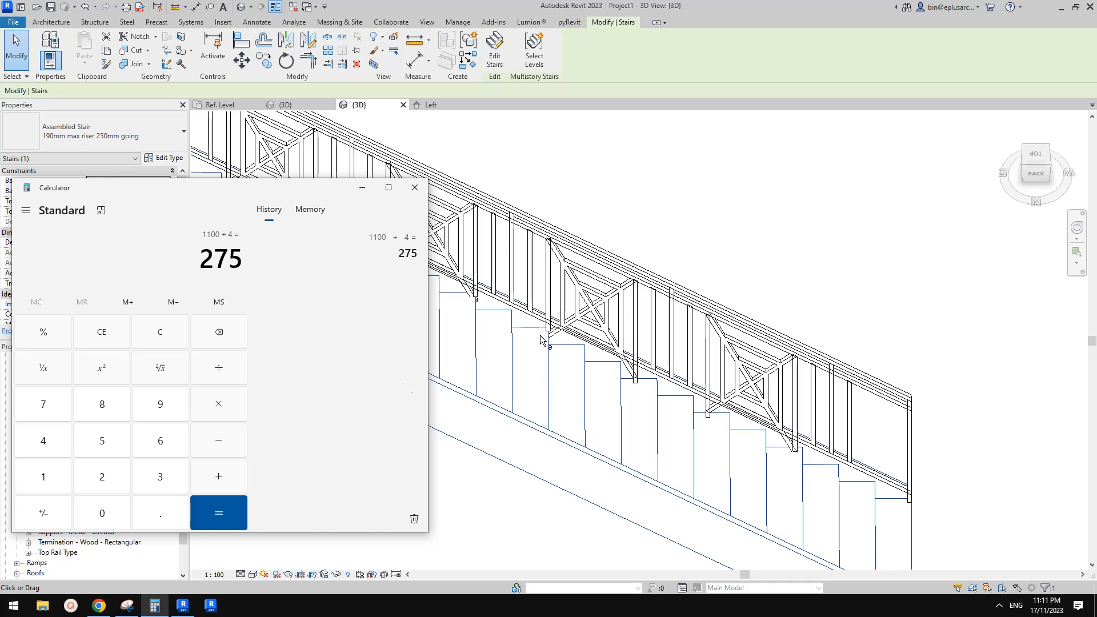
left_click_drag(223, 192, 238, 193)
type("12")
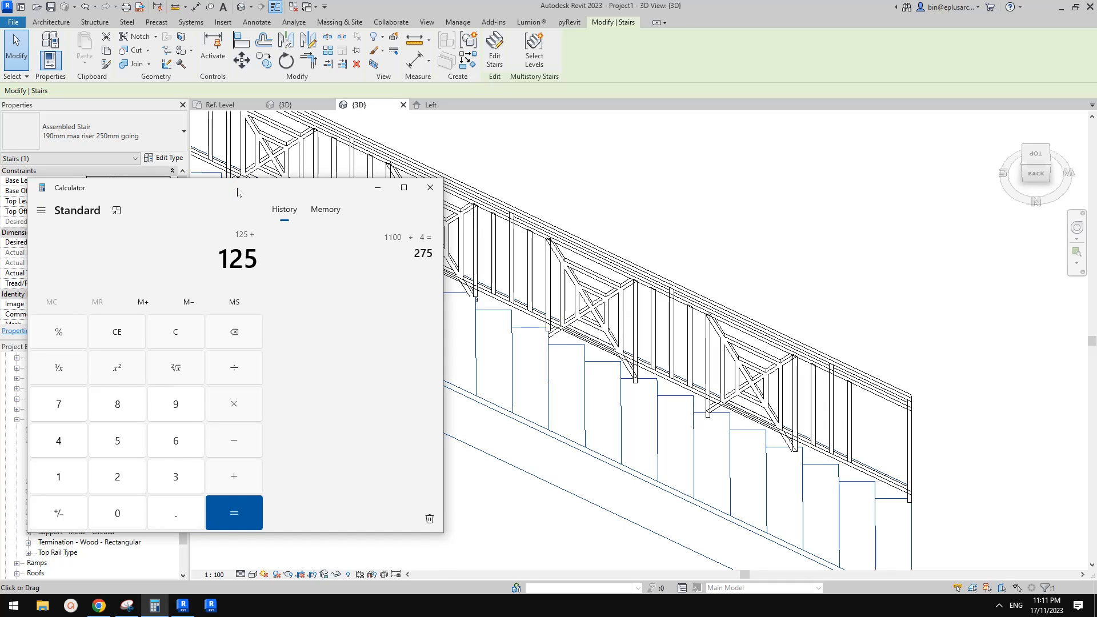
type("+600+12")
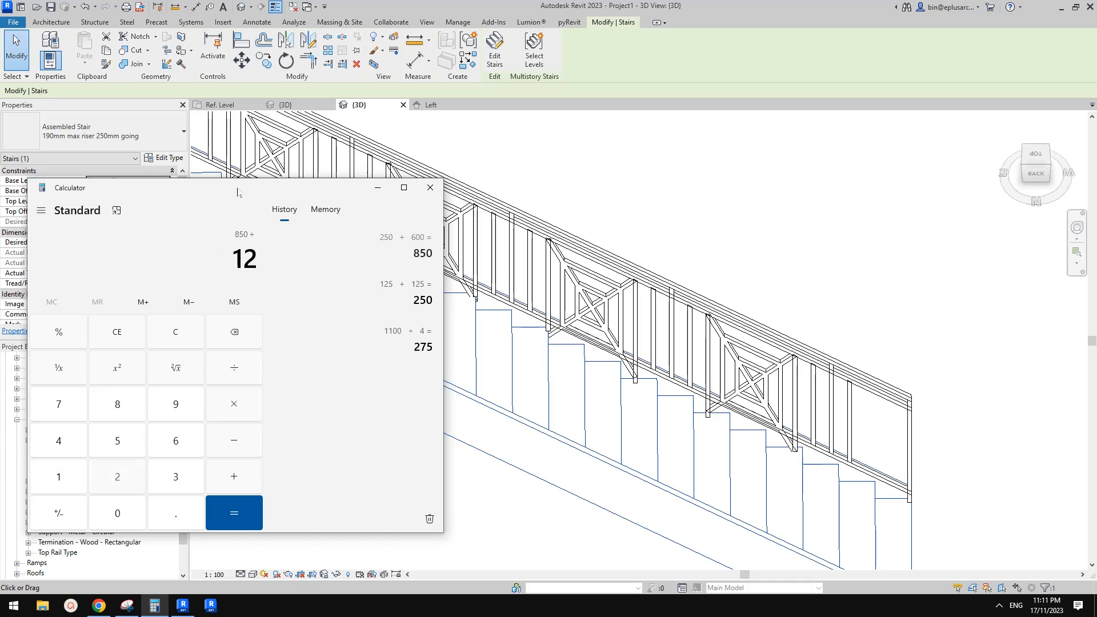
type("+1")
key("Return")
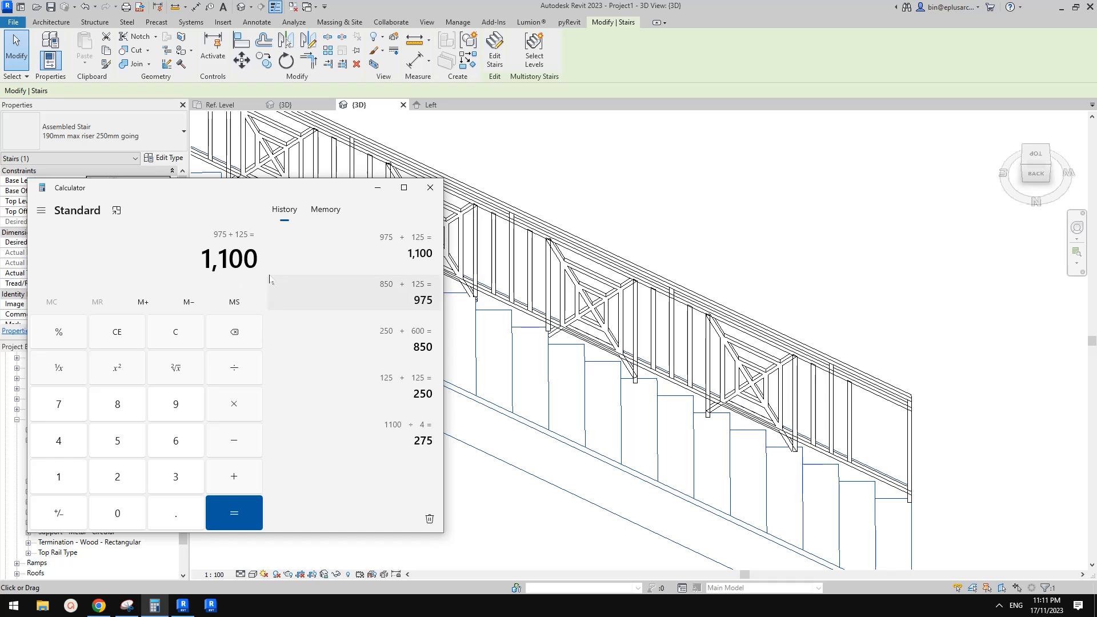
Divide the 1100 mm pattern length by the 250 mm tread depth in Calculator.
left_click_drag(336, 194, 906, 197)
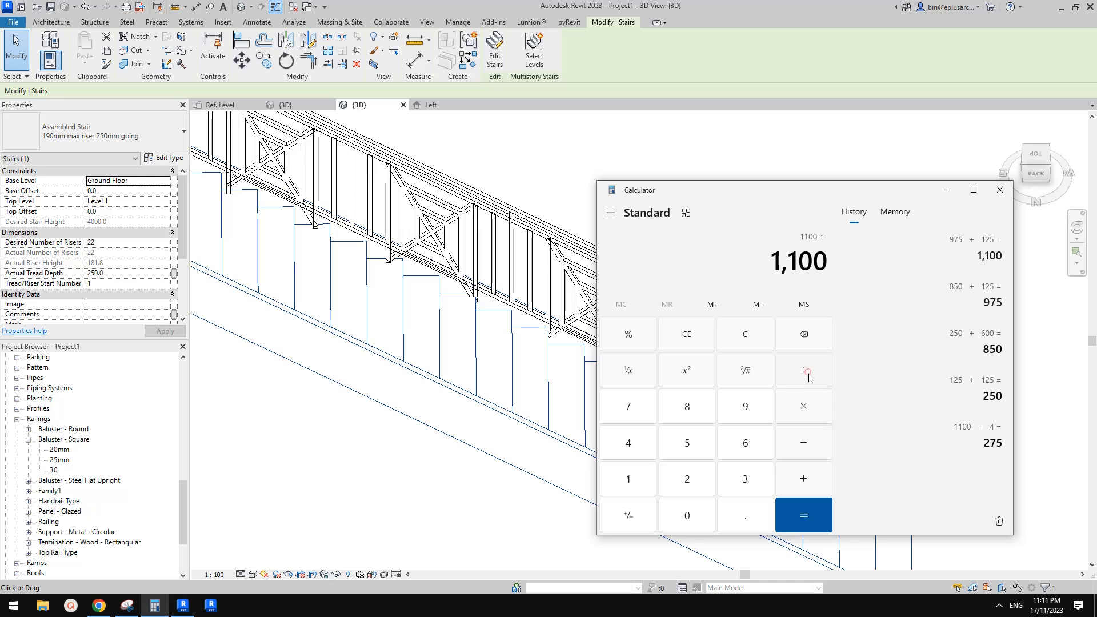
left_click(689, 480)
left_click(687, 443)
left_click(687, 515)
left_click(817, 516)
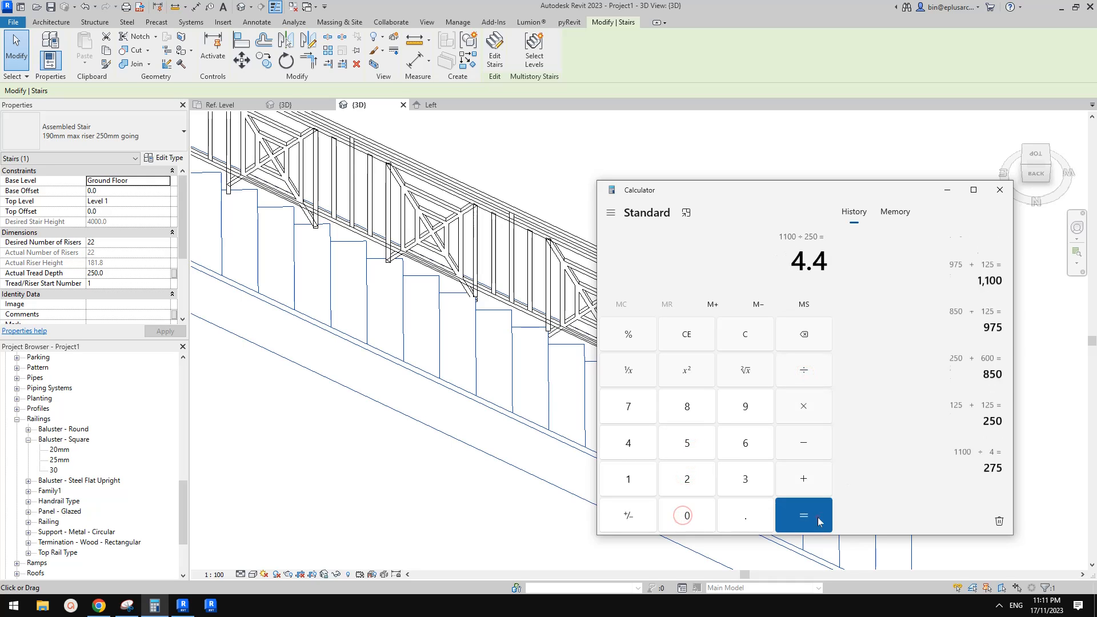
Return to the Revit model and compare the stair's tread positions with the panel supports of its railing.
left_click(535, 314)
scroll(538, 323, "down", 1)
mouse_move(538, 328)
middle_mouse_down("shift")
mouse_move(545, 343)
mouse_move(546, 331)
middle_mouse_up("shift")
key("Escape")
middle_click_drag(443, 292, 446, 297)
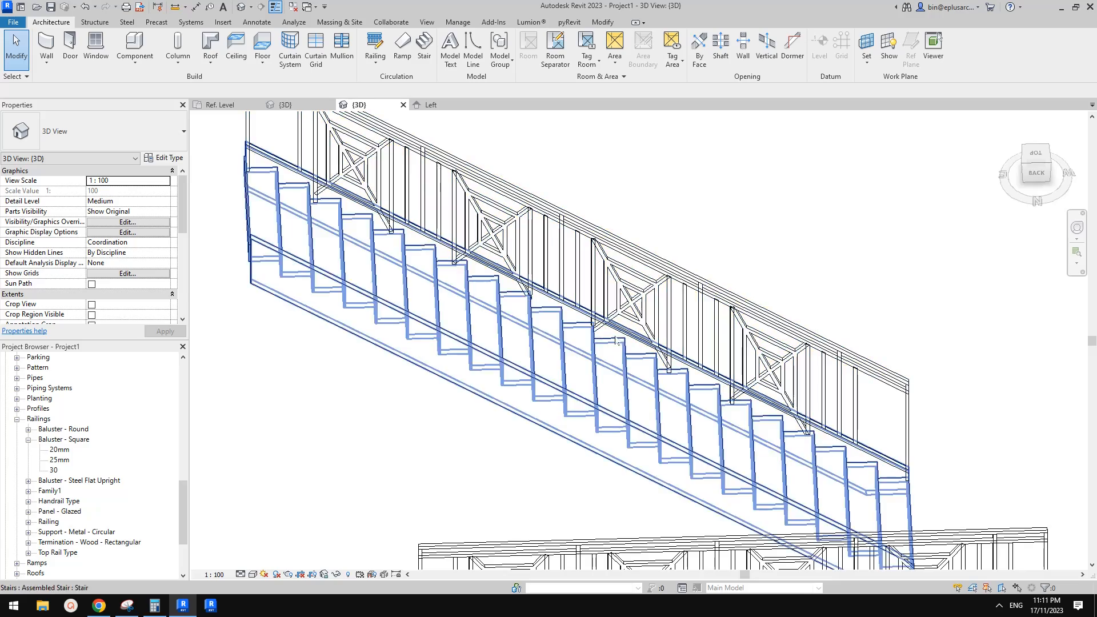
middle_click_drag(618, 341, 633, 387, "shift")
left_click(649, 389)
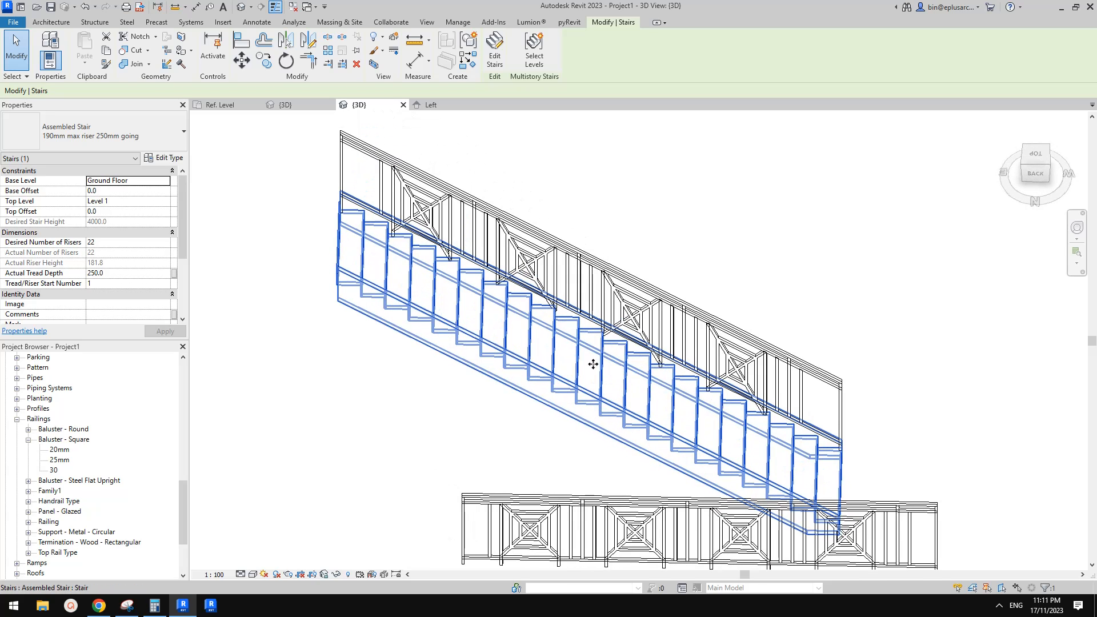
Switch to Calculator and divide the 1100 mm baluster pattern length by 4.
left_click(154, 605)
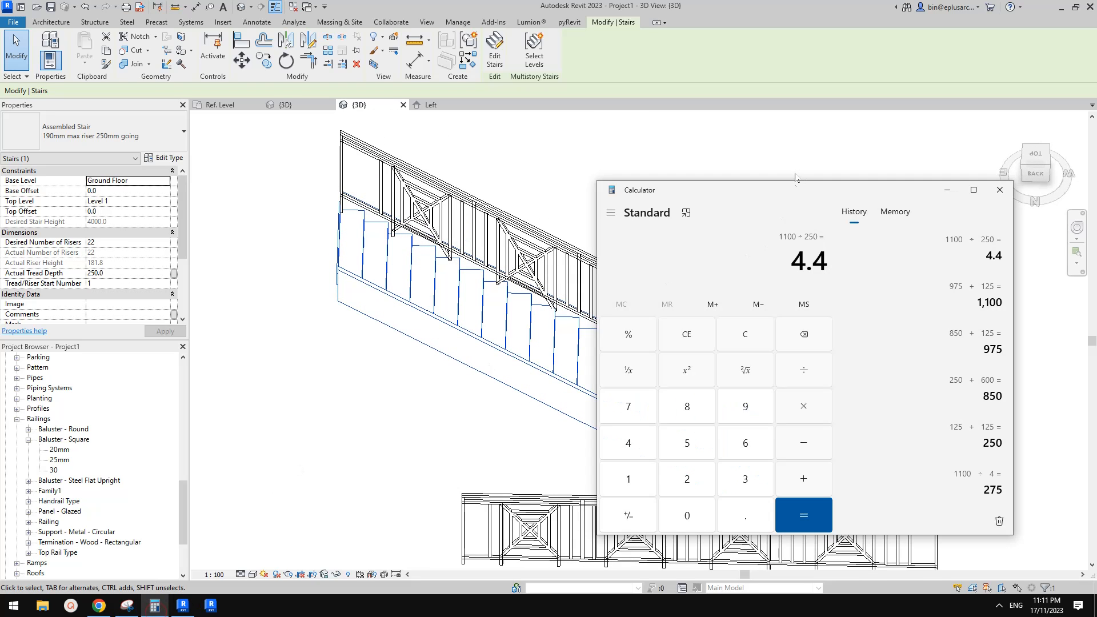
left_click_drag(795, 184, 753, 154)
left_click(593, 445)
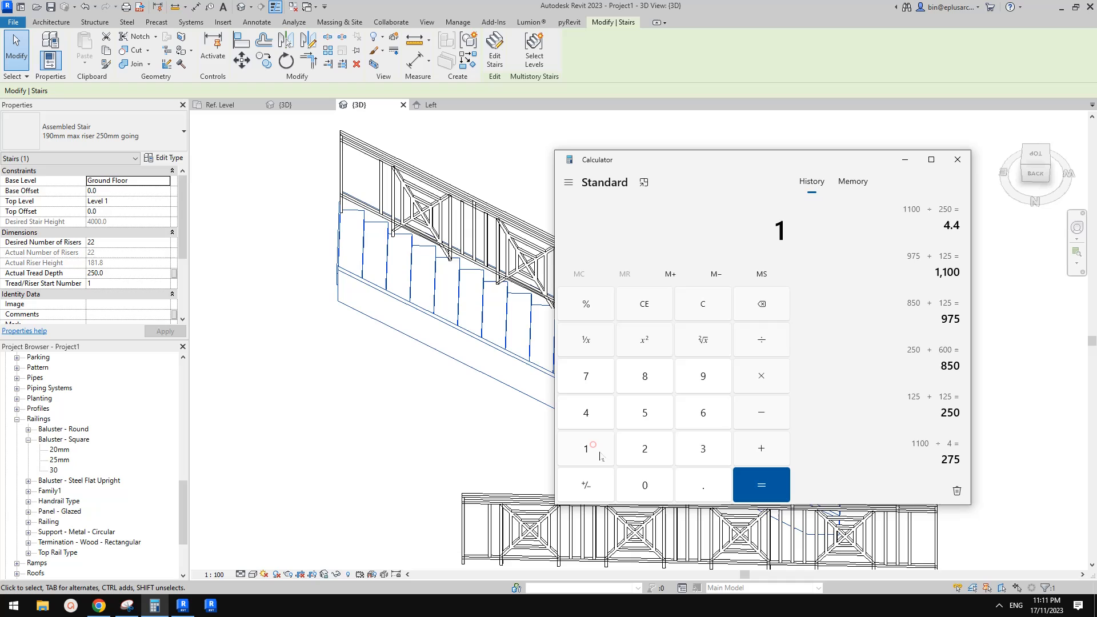
left_click(623, 484)
left_click(632, 486)
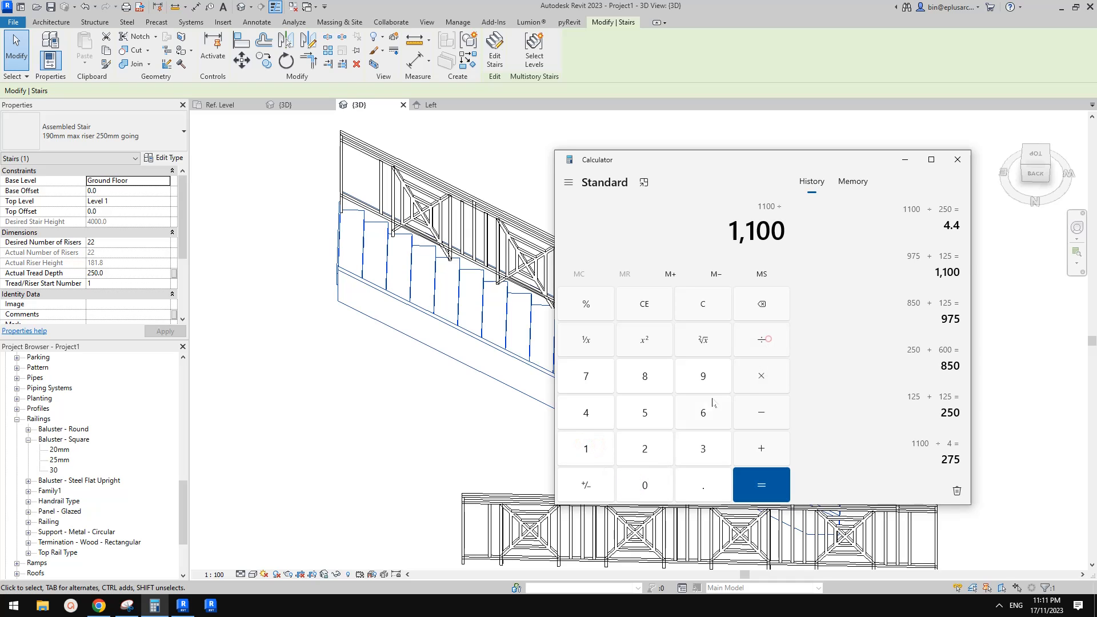
left_click(594, 410)
left_click(762, 485)
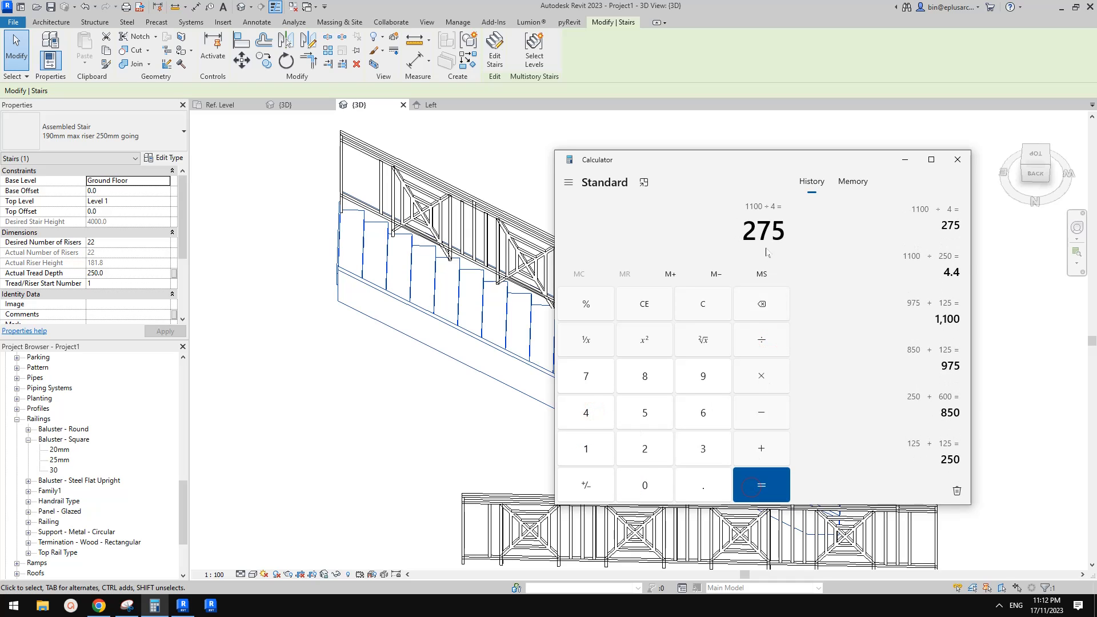
Return to the Revit model and set the selected stair's actual tread depth to 275 mm.
left_click(417, 343)
middle_click_drag(563, 375, 546, 360, "shift")
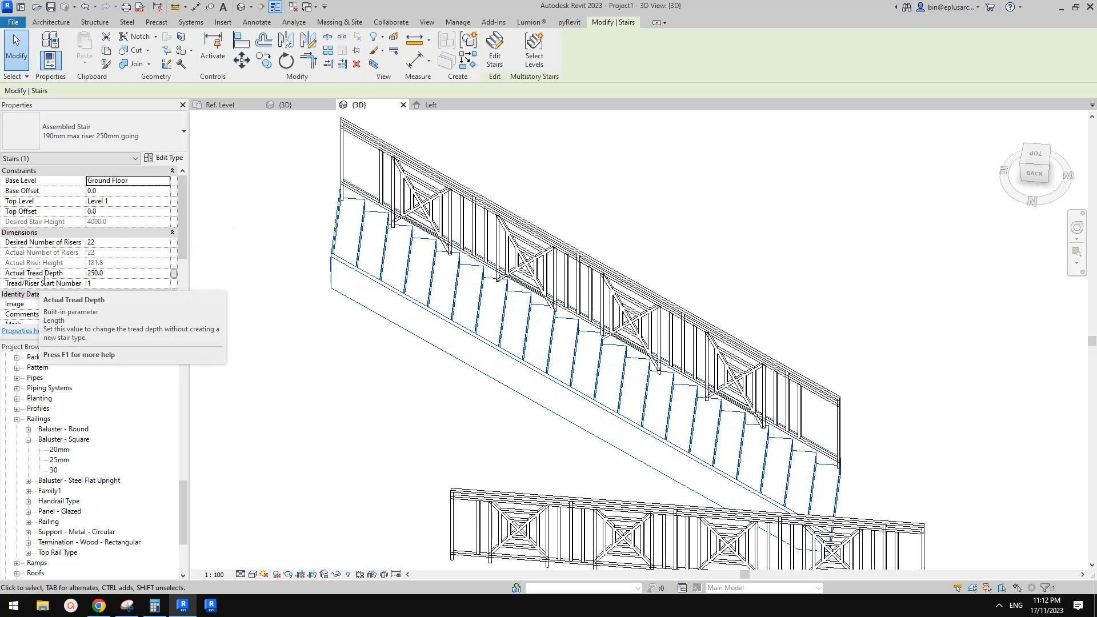
left_click(121, 273)
type("2")
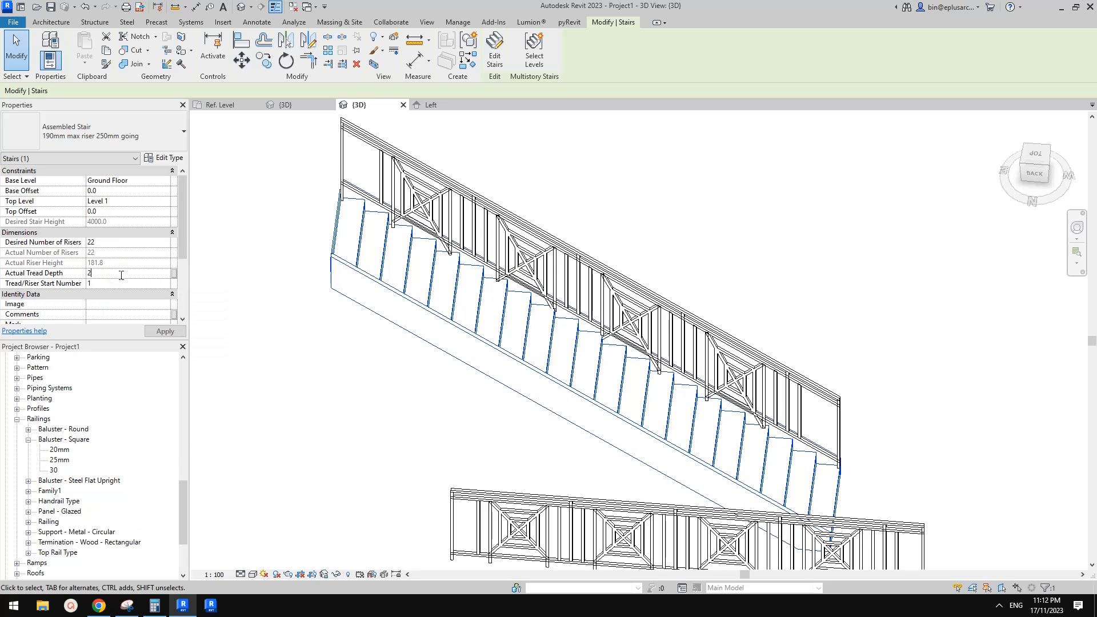
middle_click_drag(681, 298, 697, 256, "shift")
left_click(686, 262)
Examine from the back and front how the NEW railing's panel supports line up with the stair's treads.
middle_click_drag(651, 344, 593, 322)
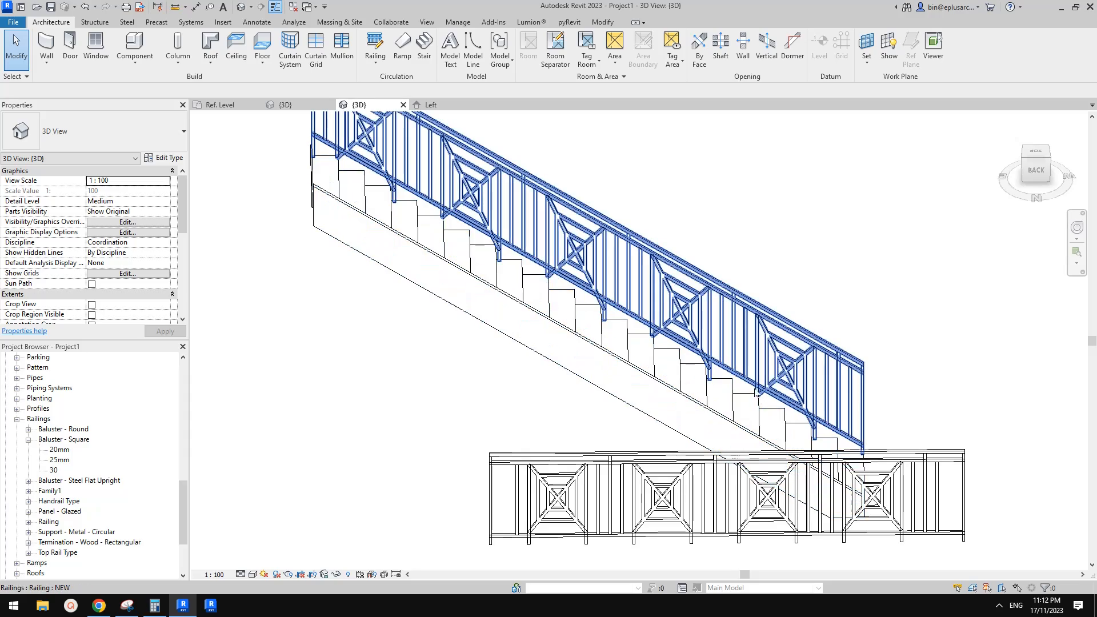
middle_click_drag(686, 342, 658, 331, "shift")
scroll(493, 248, "down", 2)
middle_click_drag(534, 262, 855, 240, "shift")
scroll(506, 272, "up", 2)
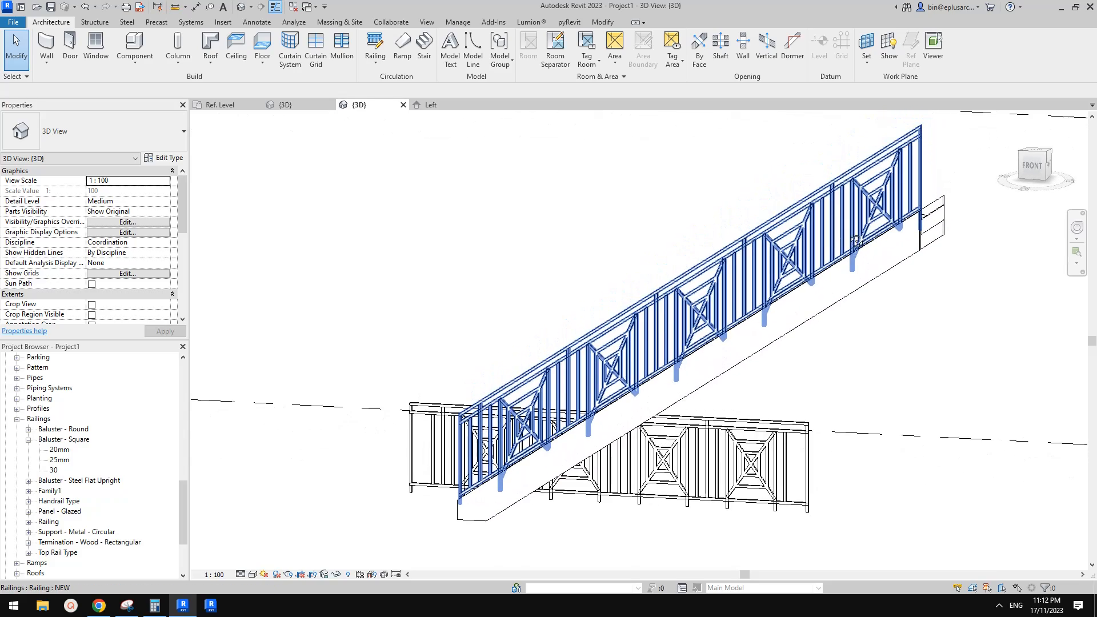
middle_click_drag(702, 312, 632, 315, "shift")
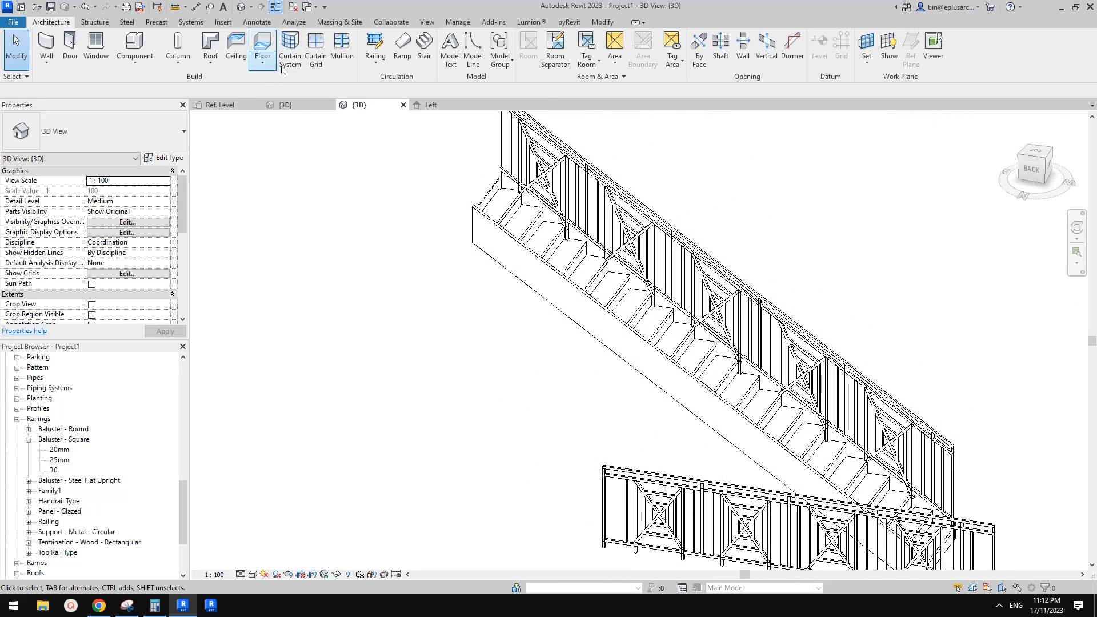
left_click(364, 67)
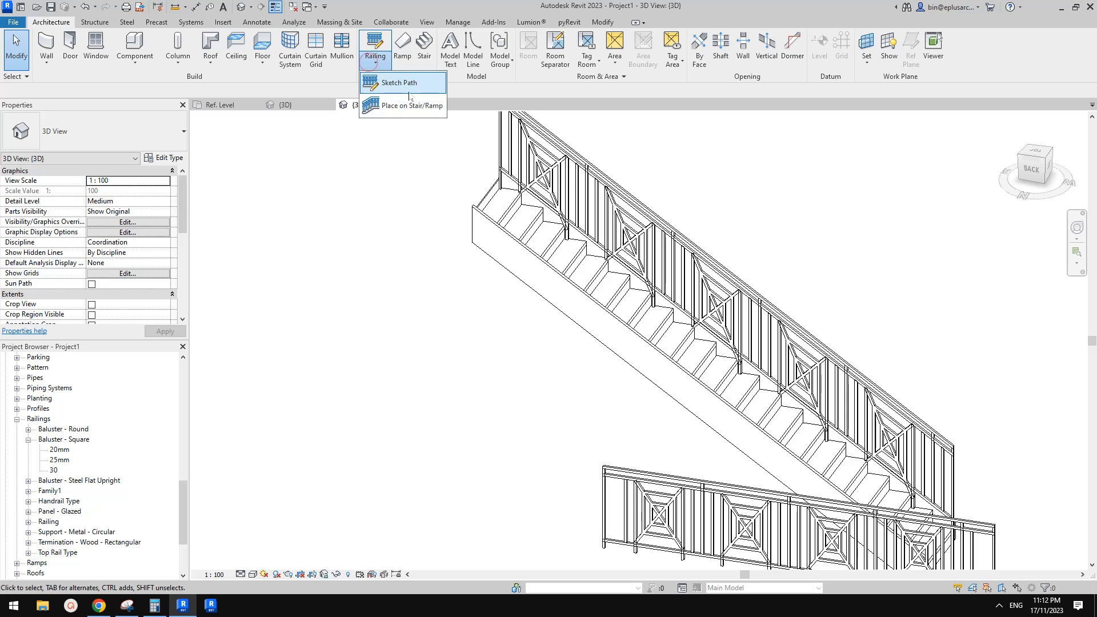
left_click(394, 103)
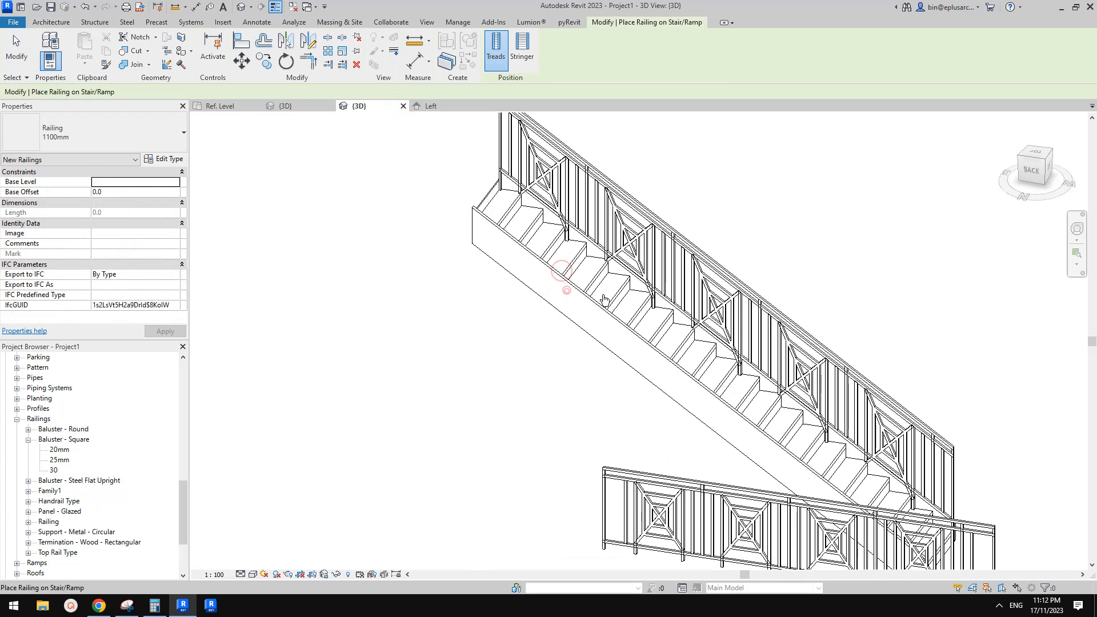
scroll(604, 300, "down", 1)
middle_click_drag(615, 324, 602, 292)
scroll(618, 280, "down", 4)
key("Escape")
Copy the stair together with its NEW railing to a spot behind the original stair.
middle_click_drag(713, 244, 698, 252)
left_click_drag(640, 323, 666, 307)
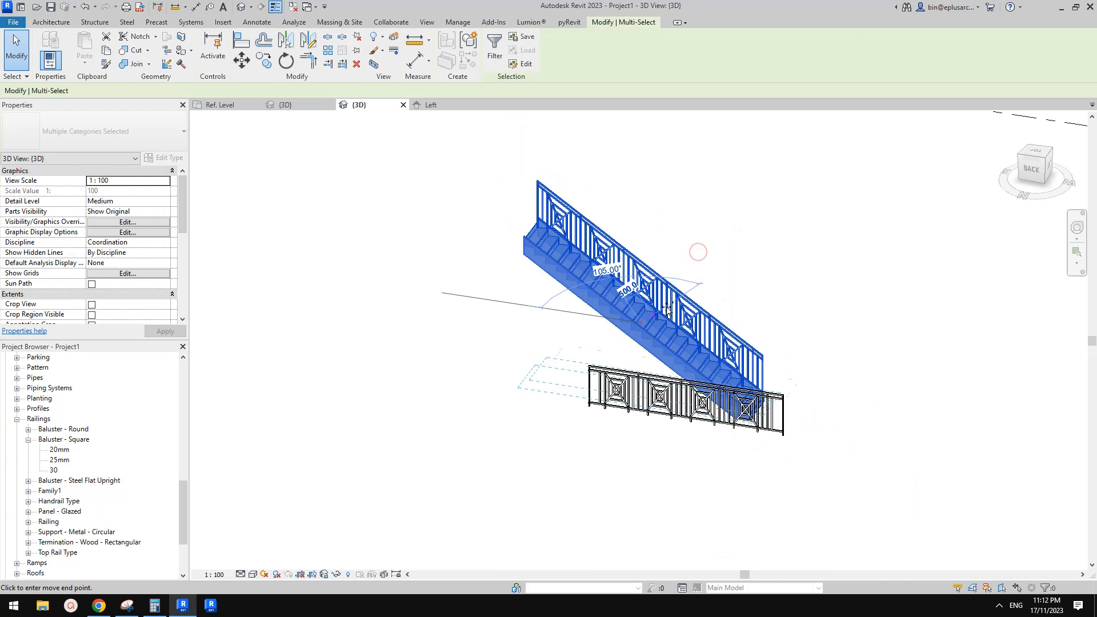
left_click(667, 310)
scroll(630, 235, "up", 3)
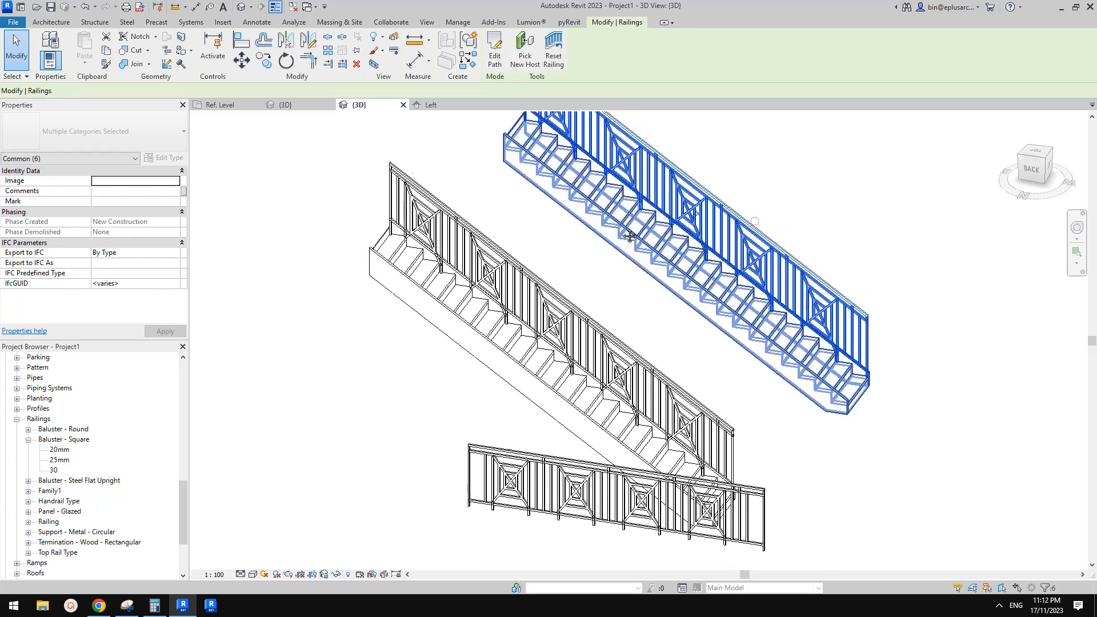
Change the copied stair's railing to the Glass Panel - Bottom Fill type.
left_click(755, 221)
left_click(105, 122)
left_click(67, 227)
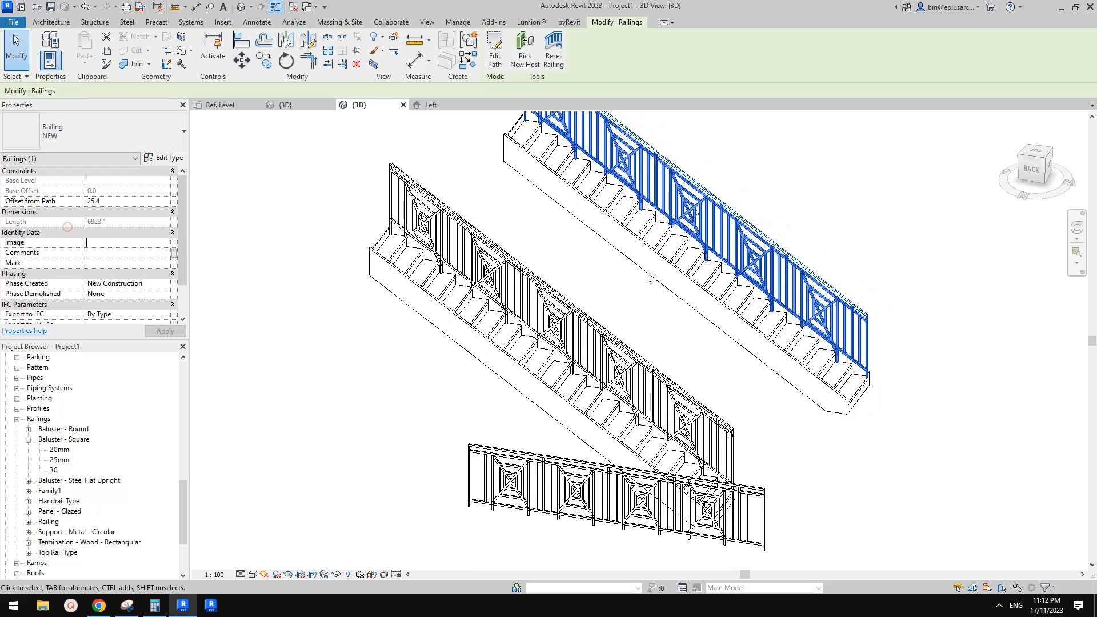
middle_click_drag(648, 279, 680, 289)
left_click(763, 323)
scroll(794, 320, "up", 2)
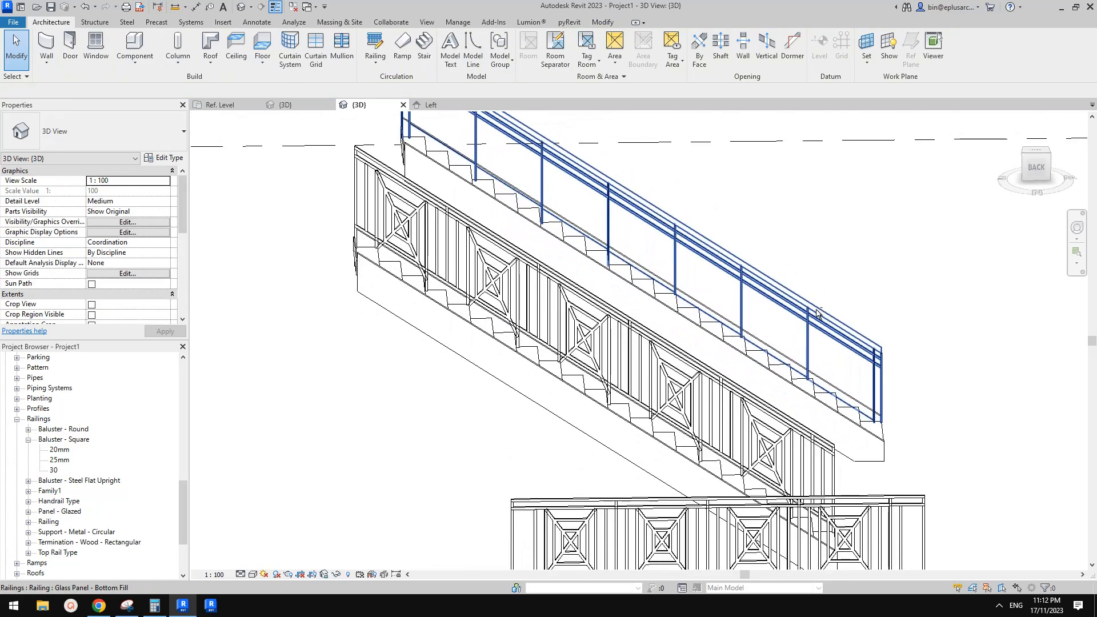
Inspect the copied stair's glass panel railing from several sides and temporarily isolate it in the 3D view.
scroll(819, 313, "up", 1)
middle_click_drag(836, 276, 490, 200, "shift")
left_click(613, 234)
middle_click_drag(612, 235, 891, 297, "shift")
left_click(667, 301)
left_click(698, 278)
scroll(696, 277, "down", 1)
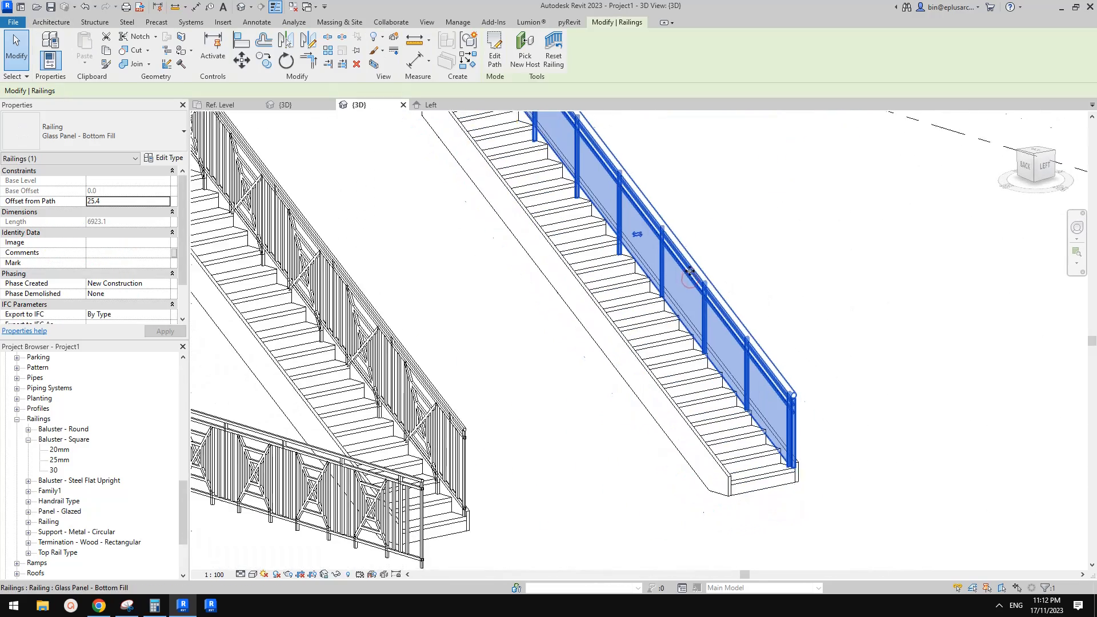
middle_click_drag(696, 278, 700, 286)
key("h")
key("i")
Examine the isolated glass railing's posts and lower edge in the back view, and restore the hidden elements.
left_click(783, 279)
middle_click_drag(783, 279, 675, 274, "shift")
scroll(657, 268, "up", 4)
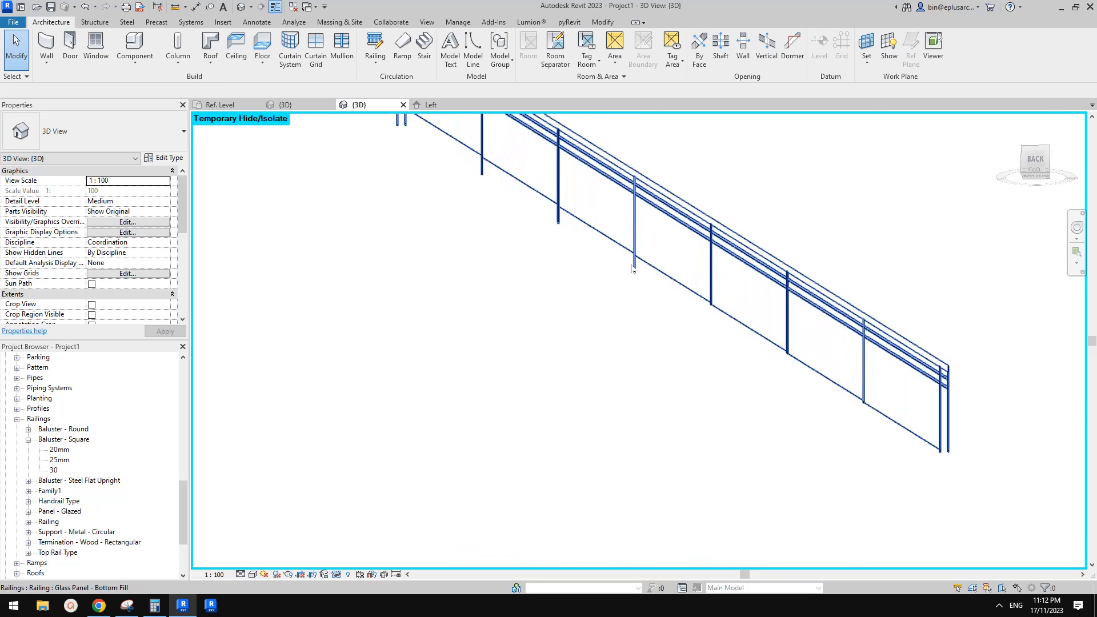
left_click(654, 265)
key("Escape")
scroll(653, 266, "down", 1)
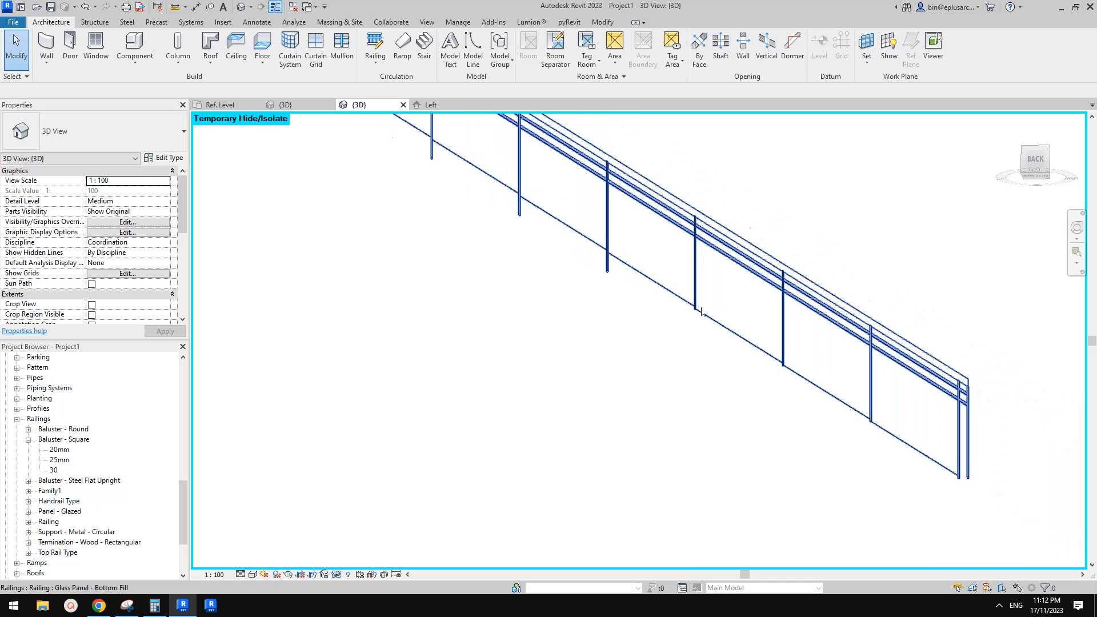
left_click(1030, 165)
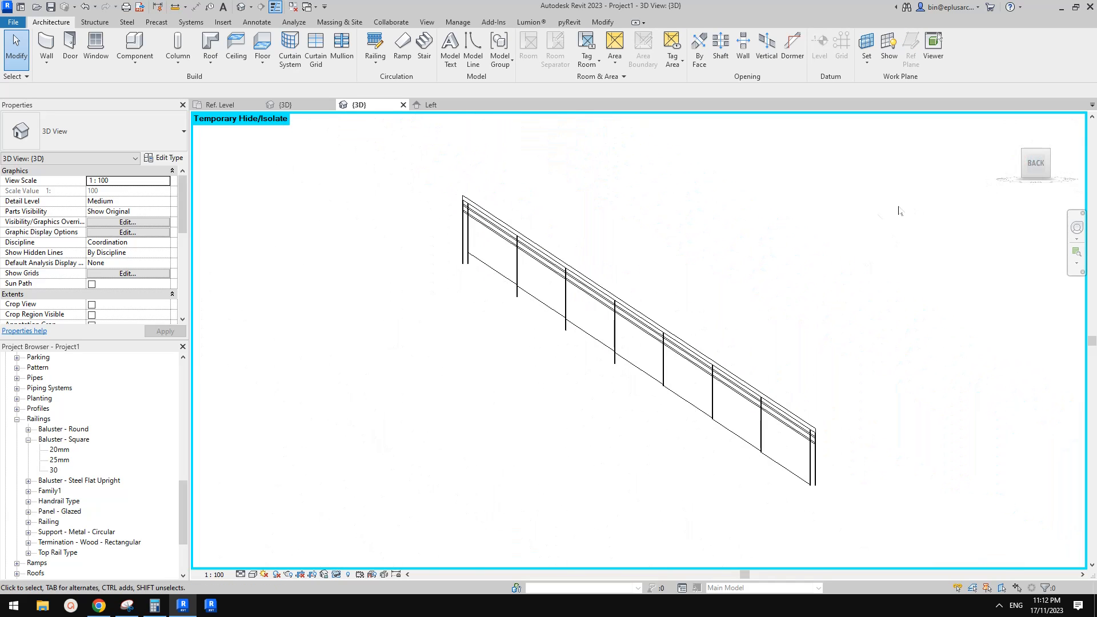
scroll(563, 338, "up", 3)
middle_click_drag(595, 331, 616, 275)
scroll(613, 326, "up", 1)
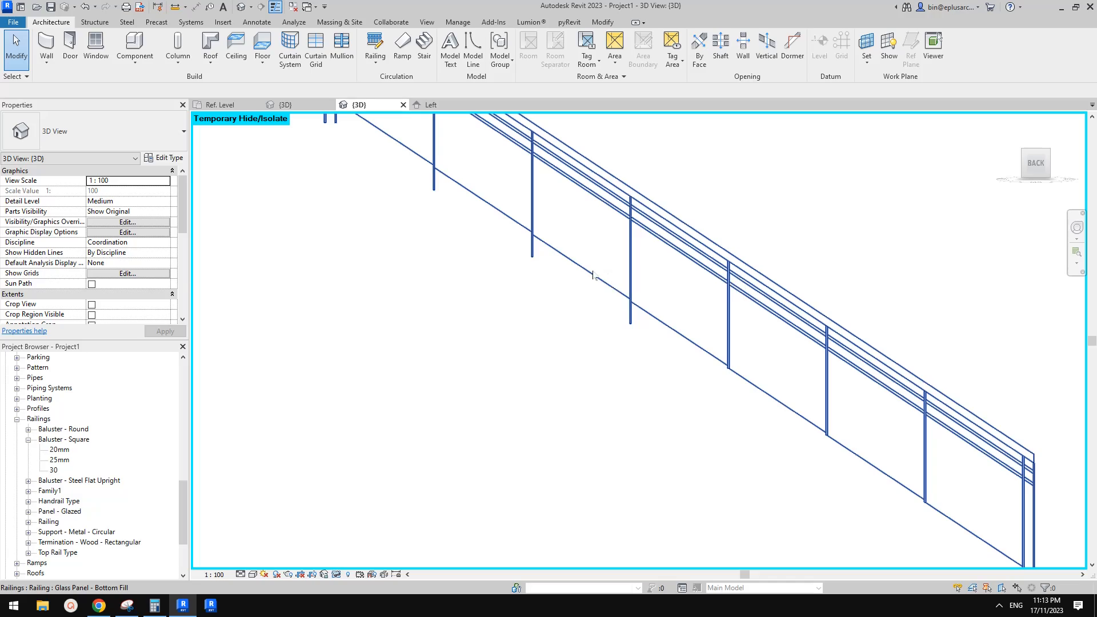
left_click(593, 276)
key("Escape")
key("h")
key("r")
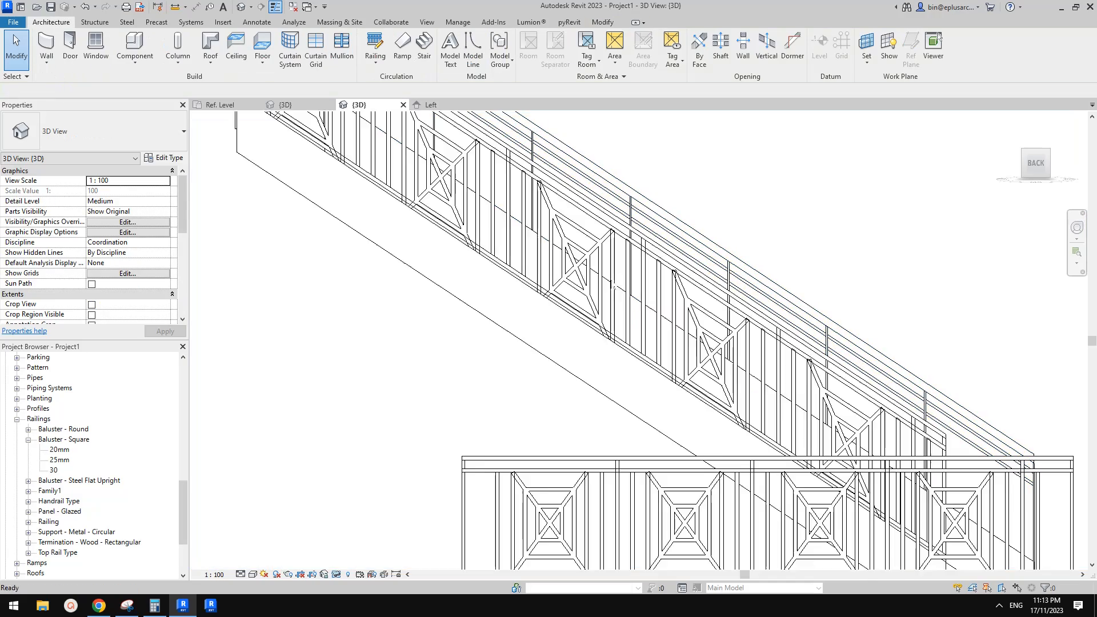
Set the actual tread depth of the copied stair with the glass railing to 250 mm.
scroll(600, 275, "down", 1)
middle_click_drag(627, 309, 553, 348, "shift")
left_click(629, 319)
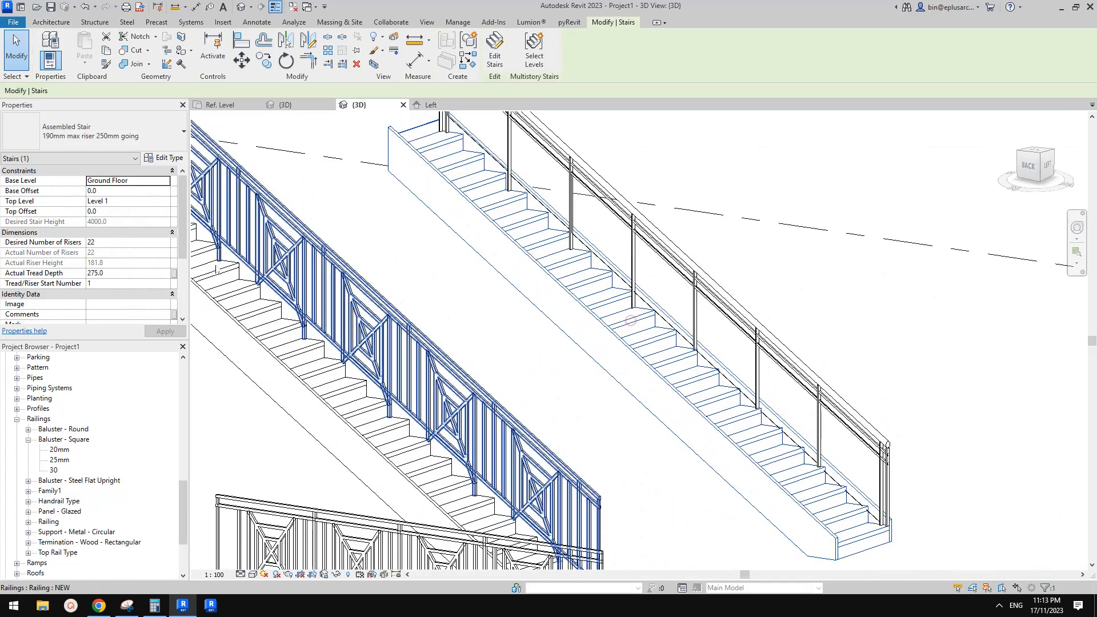
left_click(120, 275)
type("25")
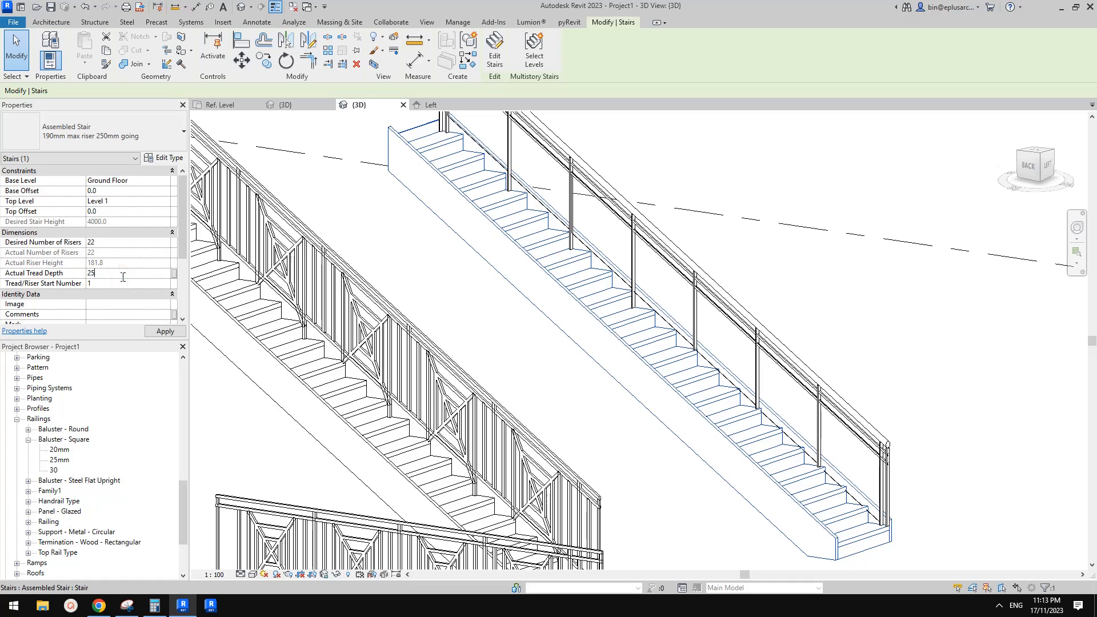
middle_click_drag(572, 245, 673, 304, "shift")
key("Escape")
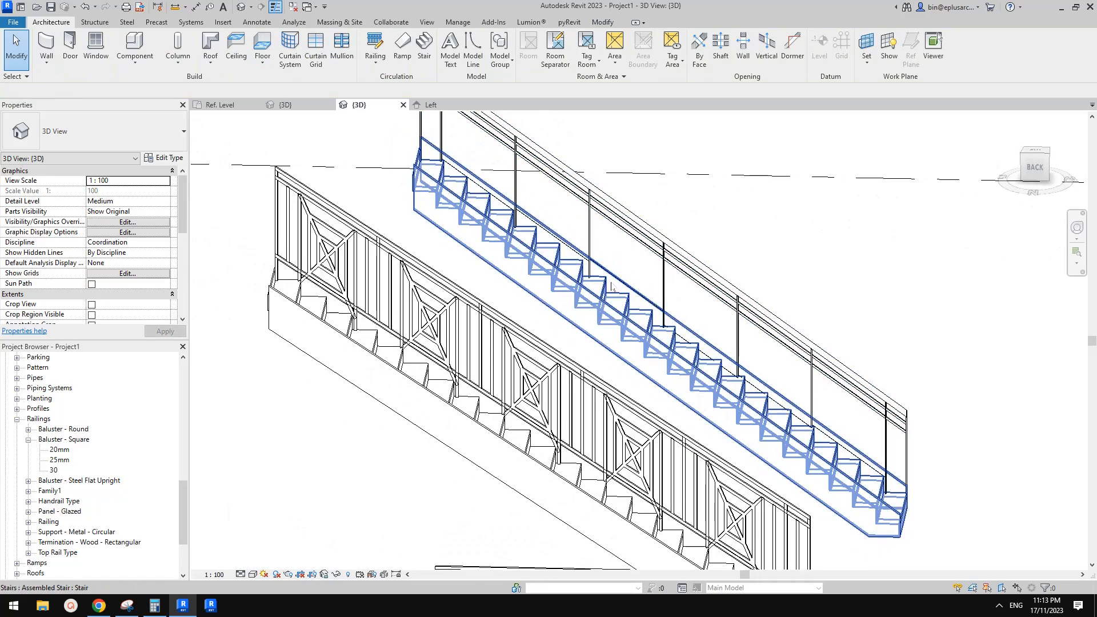
Check the copied stair's tread depth and temporarily isolate its glass panel railing.
scroll(632, 329, "down", 1)
middle_click_drag(757, 338, 772, 319, "shift")
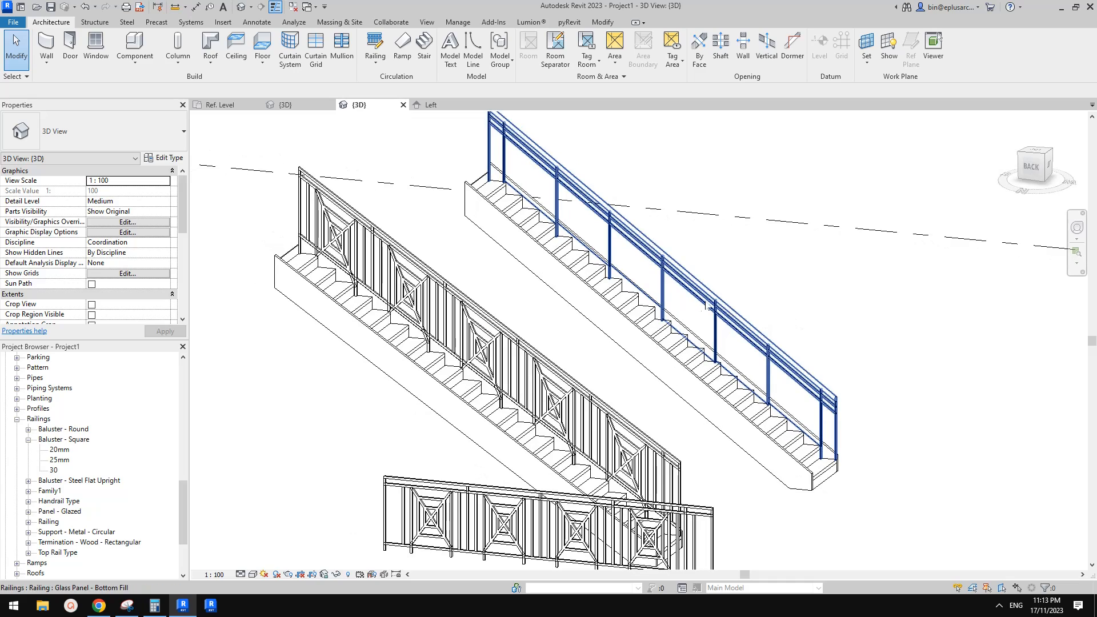
left_click(628, 318)
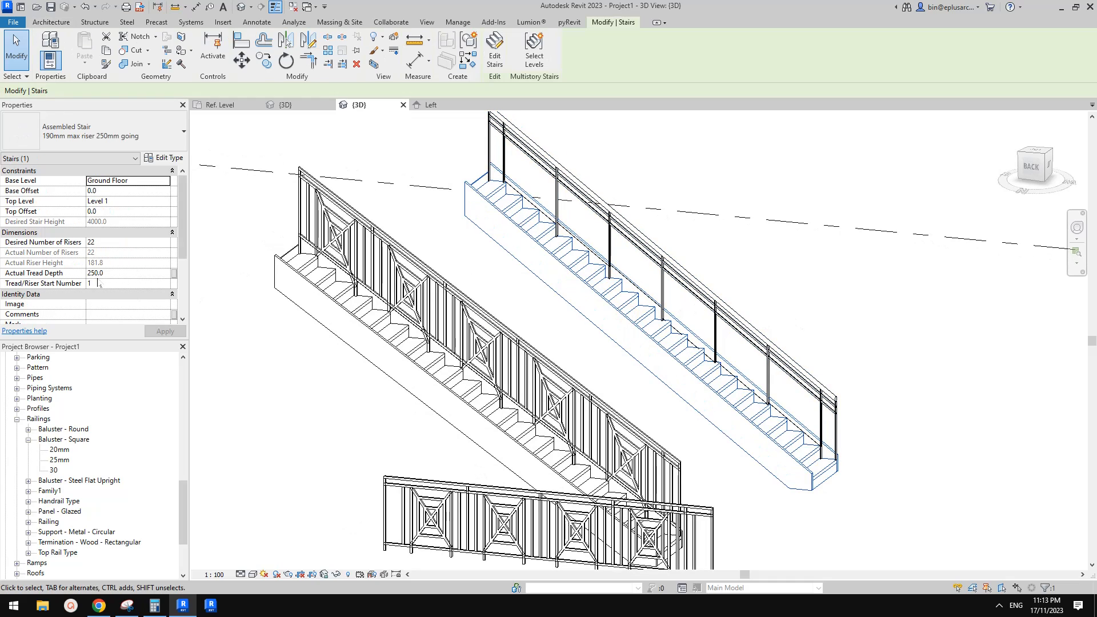
middle_click_drag(595, 245, 557, 267)
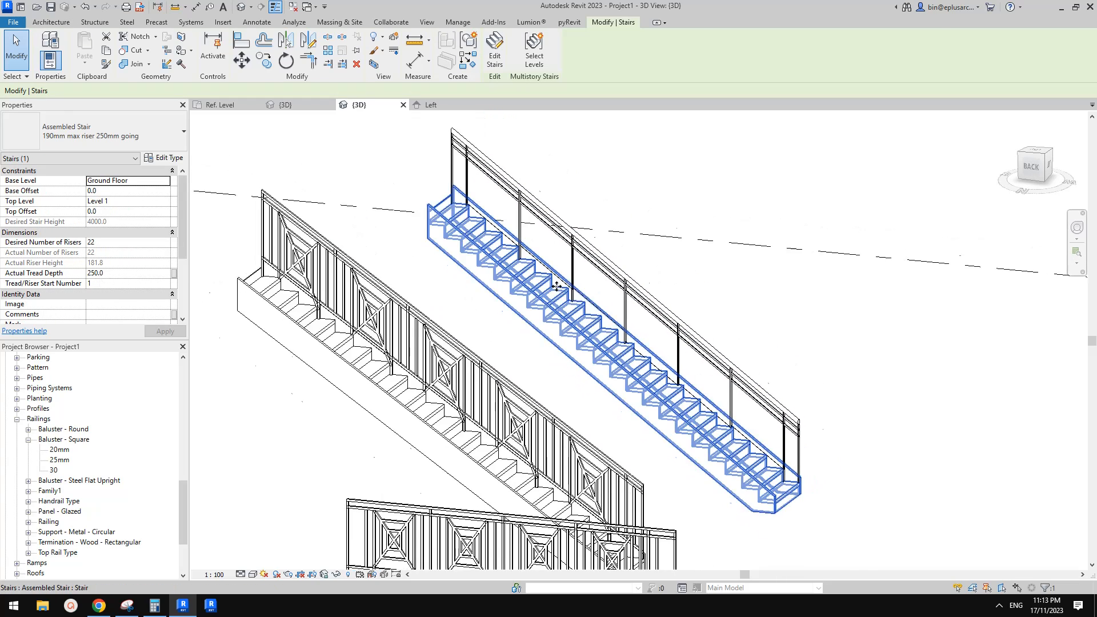
scroll(557, 267, "up", 2)
left_click(610, 299)
key("h")
key("i")
Compare the lengths of the isolated railing's posts from the front and back, and reset the temporary isolation.
middle_click_drag(621, 308, 423, 286, "shift")
left_click(423, 287)
middle_click_drag(674, 344, 688, 351, "shift")
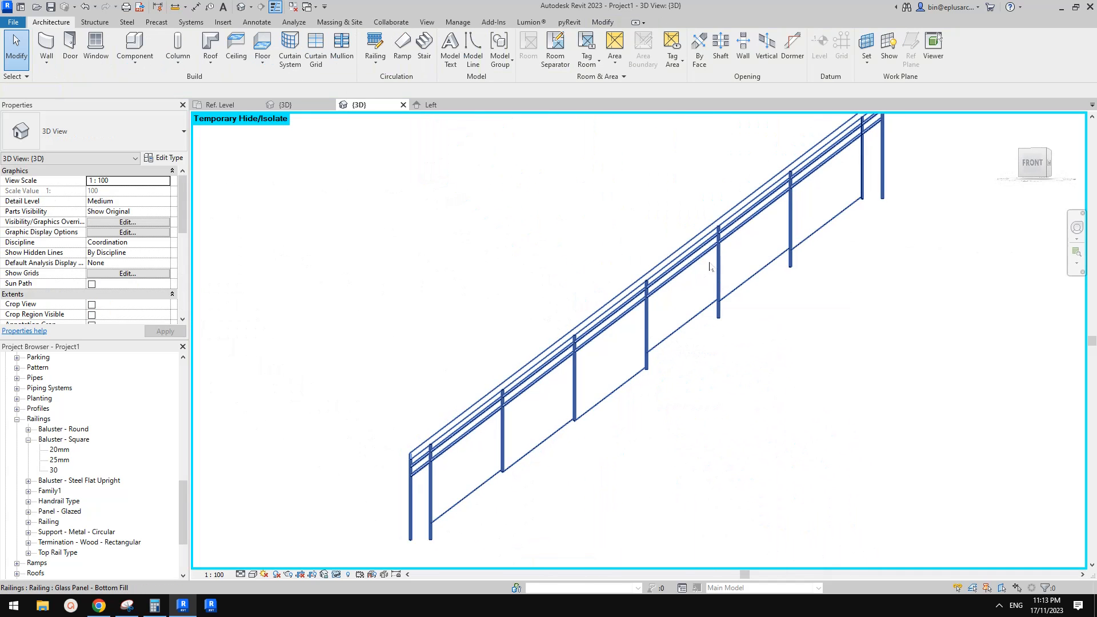
middle_click_drag(750, 257, 626, 295, "shift")
key("h")
key("r")
Review the baluster placement pattern of the Glass Panel - Bottom Fill railing type and close its settings without changes.
left_click(624, 292)
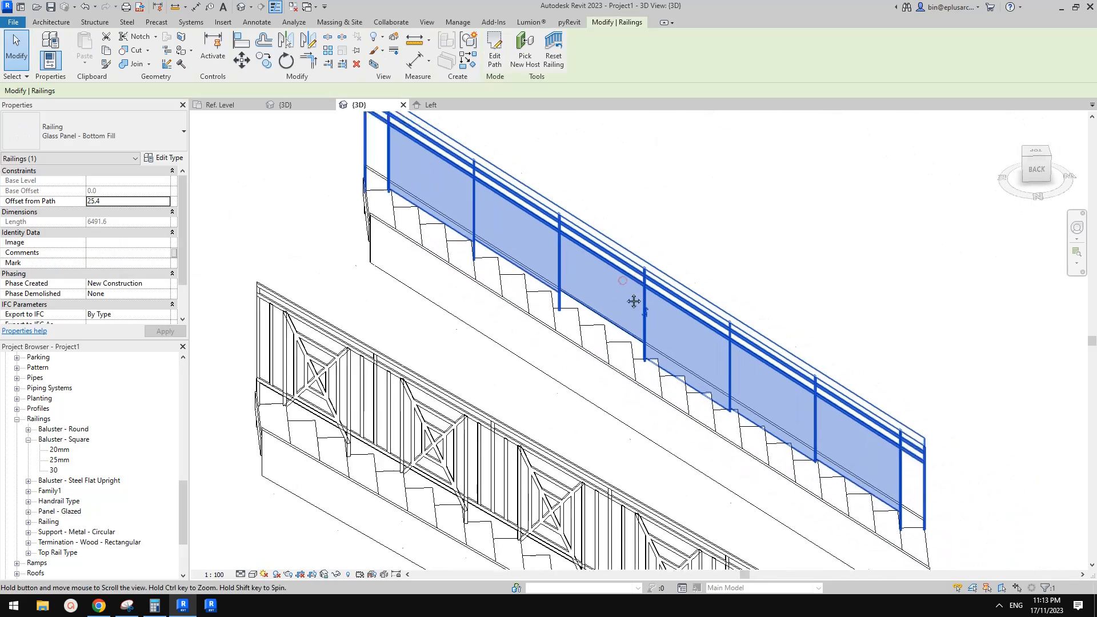
scroll(600, 280, "up", 3)
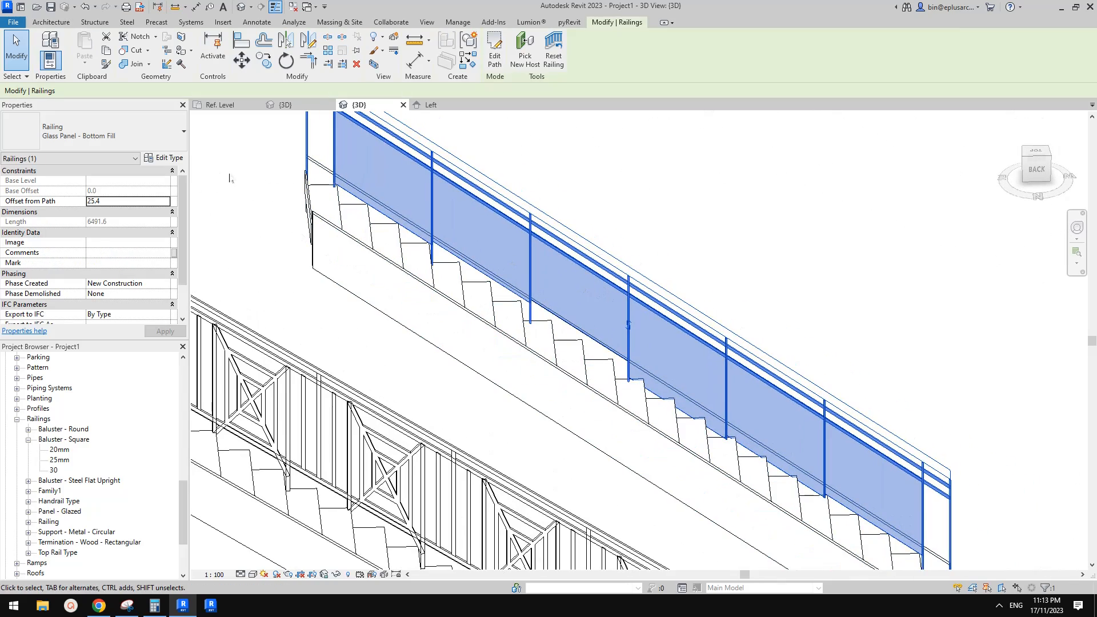
left_click(164, 159)
scroll(636, 338, "down", 1)
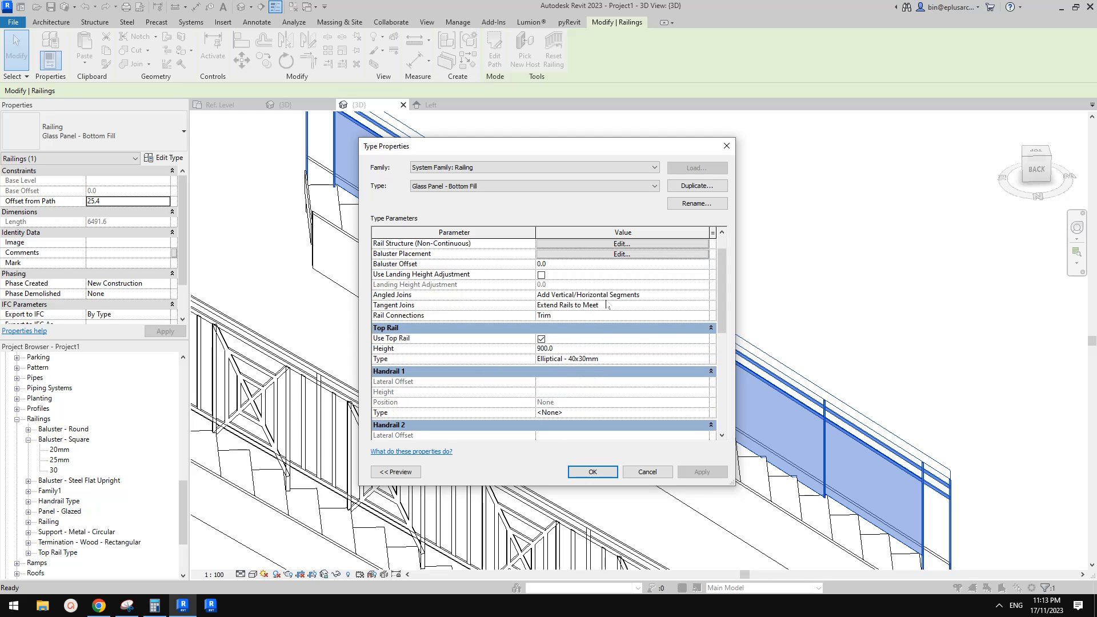
left_click(629, 254)
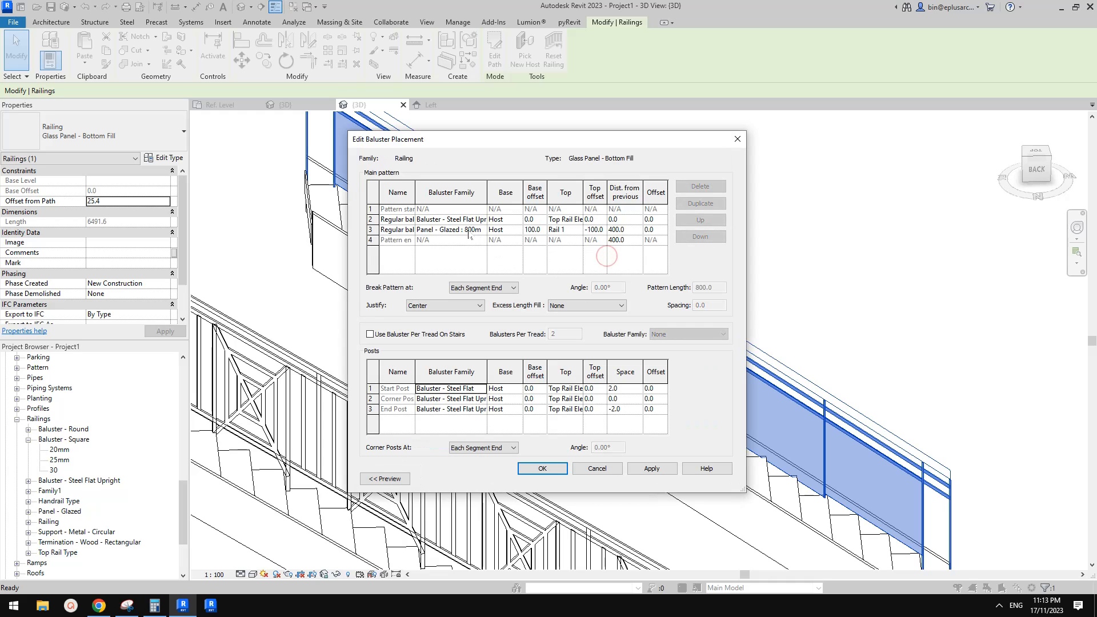
left_click(738, 139)
left_click(736, 140)
Switch to the Calculator and divide the 800 mm glass panel pattern length by 3 to get a matching tread depth.
left_click(694, 367)
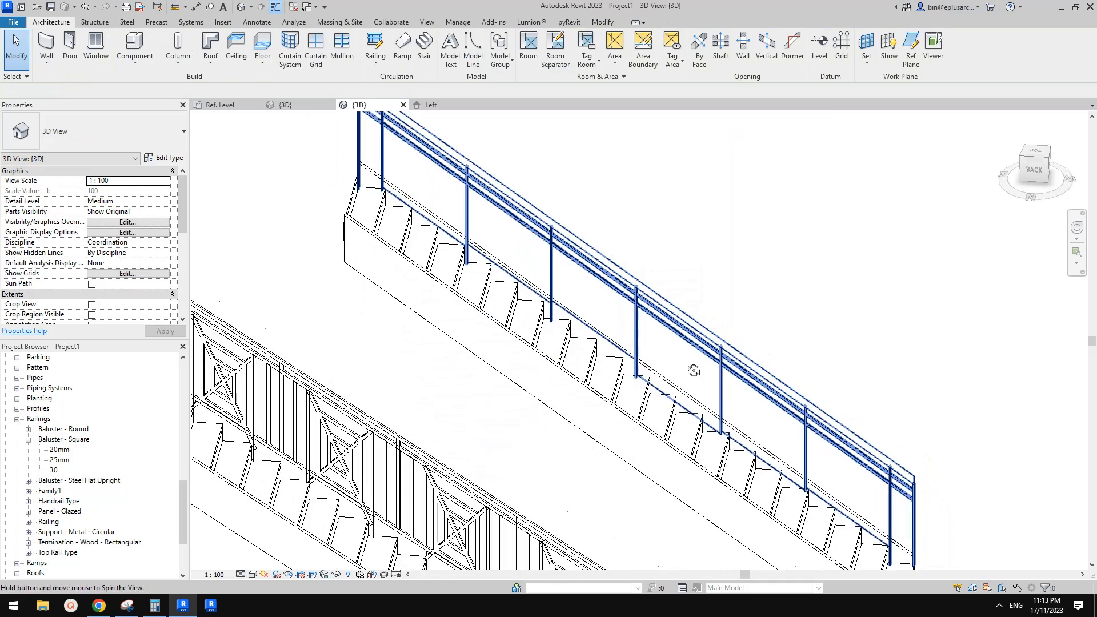
middle_click_drag(596, 368, 548, 382, "shift")
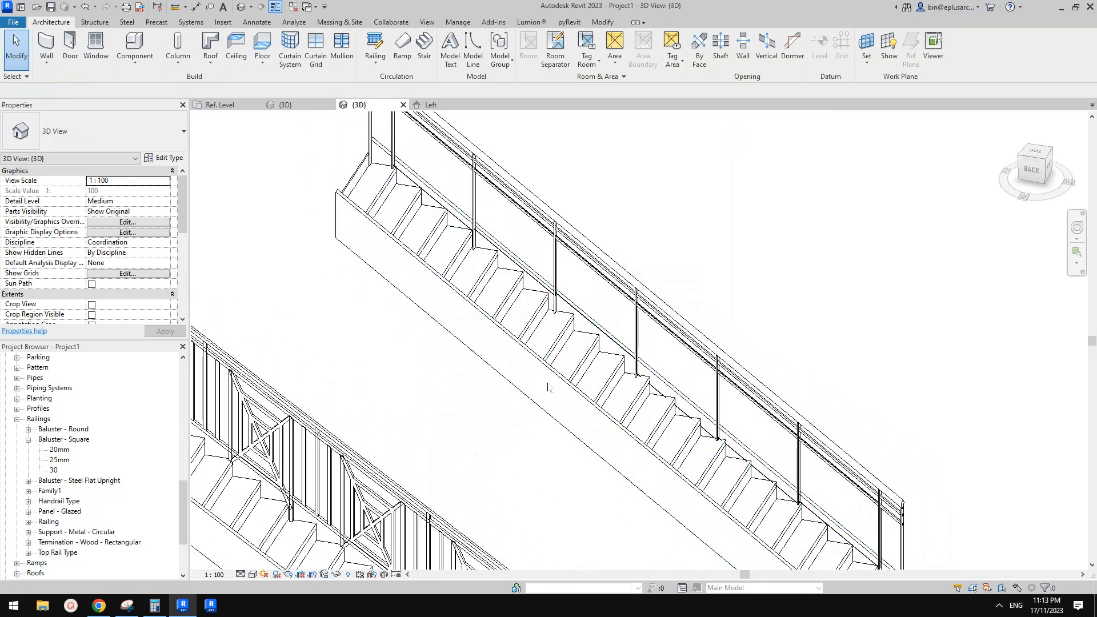
left_click(155, 606)
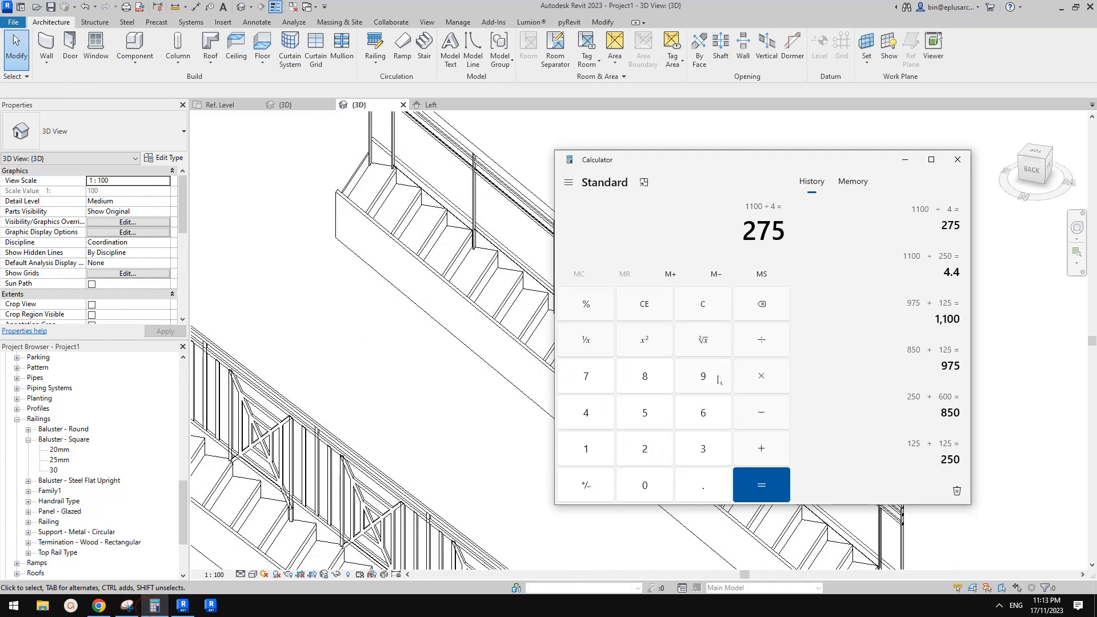
left_click(648, 379)
left_click(647, 486)
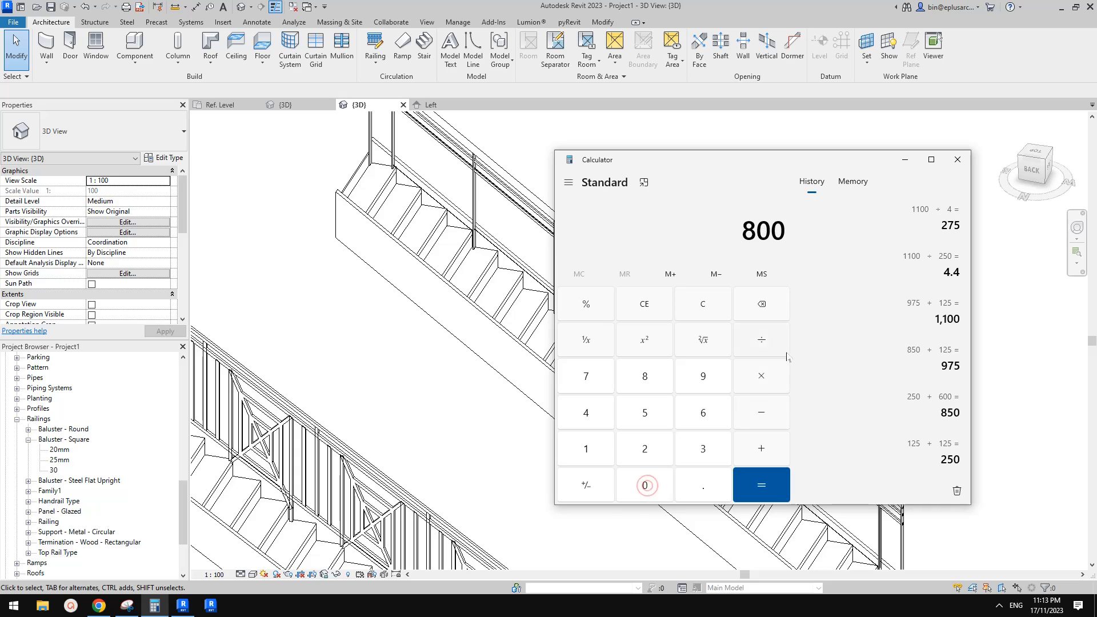
left_click(702, 448)
left_click(762, 484)
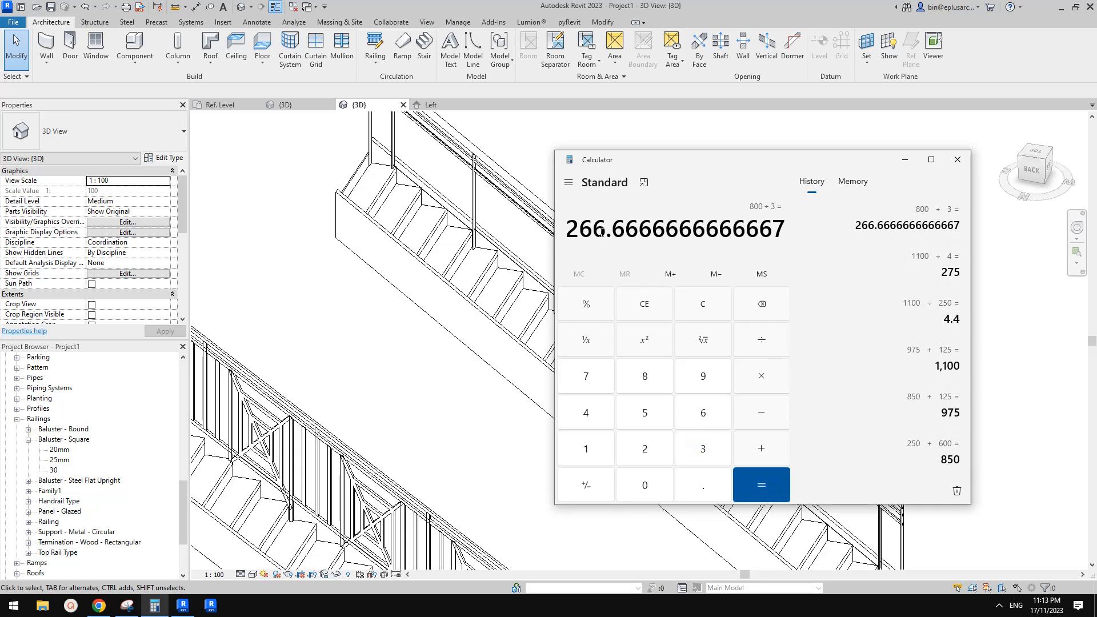
Set the copied stair's actual tread depth to 266.7 mm and check the glass railing posts against the treads.
left_click(529, 338)
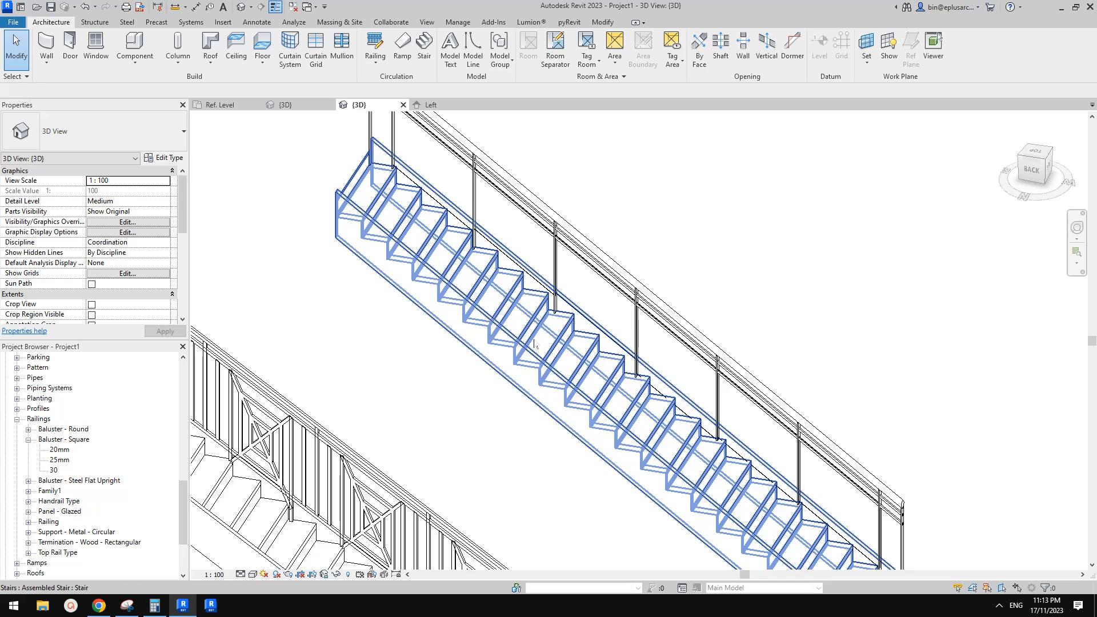
left_click(123, 274)
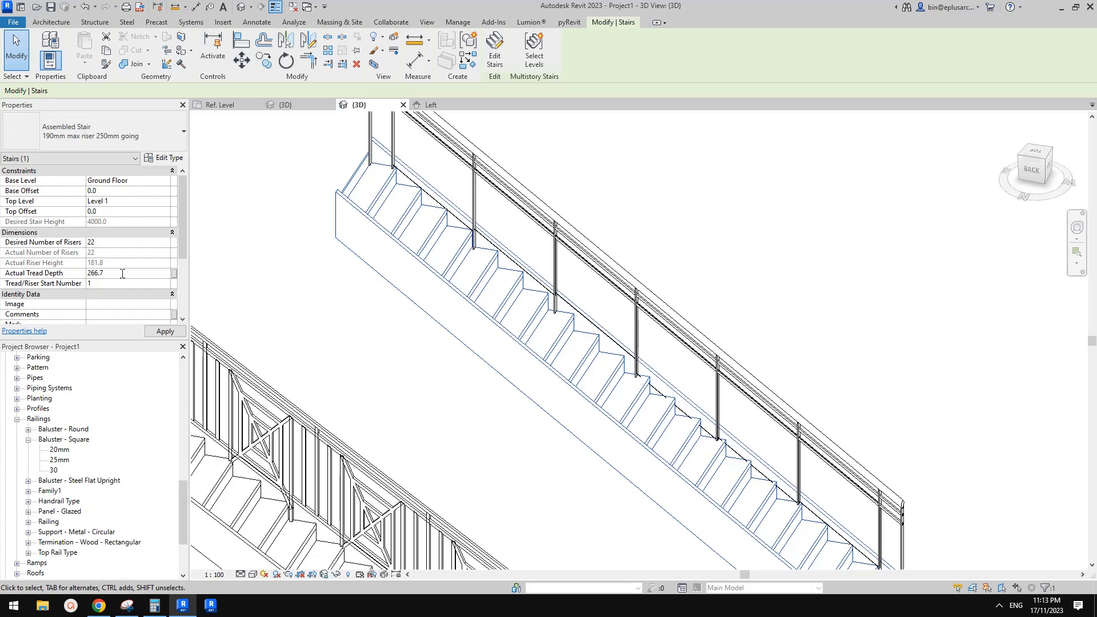
middle_click_drag(422, 355, 525, 327, "shift")
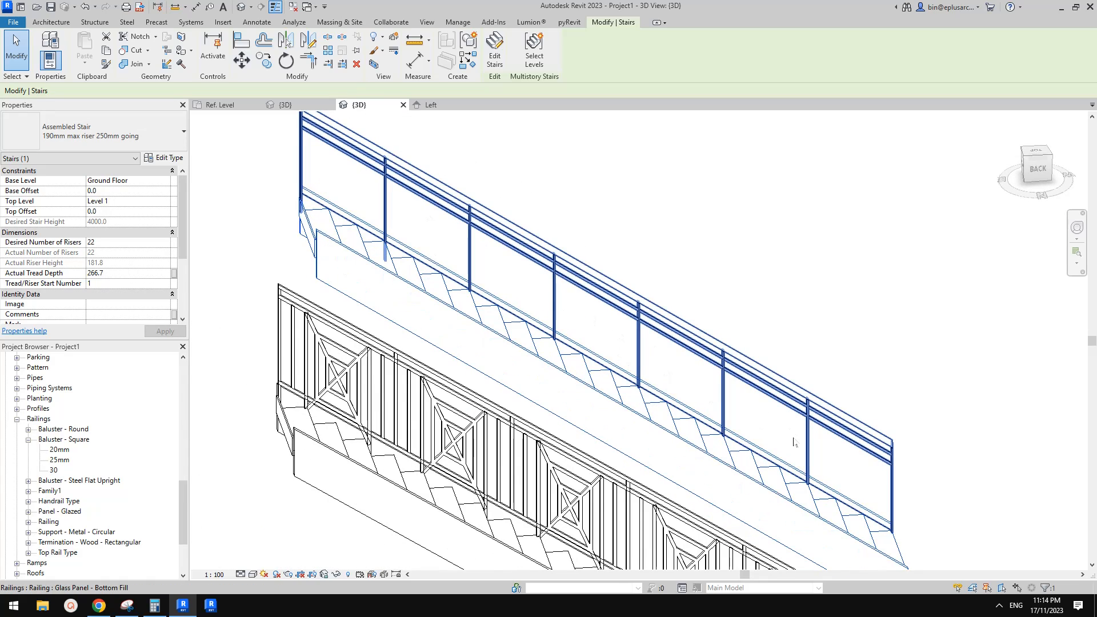
middle_click_drag(794, 442, 682, 430, "shift")
middle_click_drag(621, 401, 616, 374, "shift")
Try an actual tread depth of 270 mm on the copied stair and inspect the post positions along the flight.
left_click(194, 330)
left_click(134, 273)
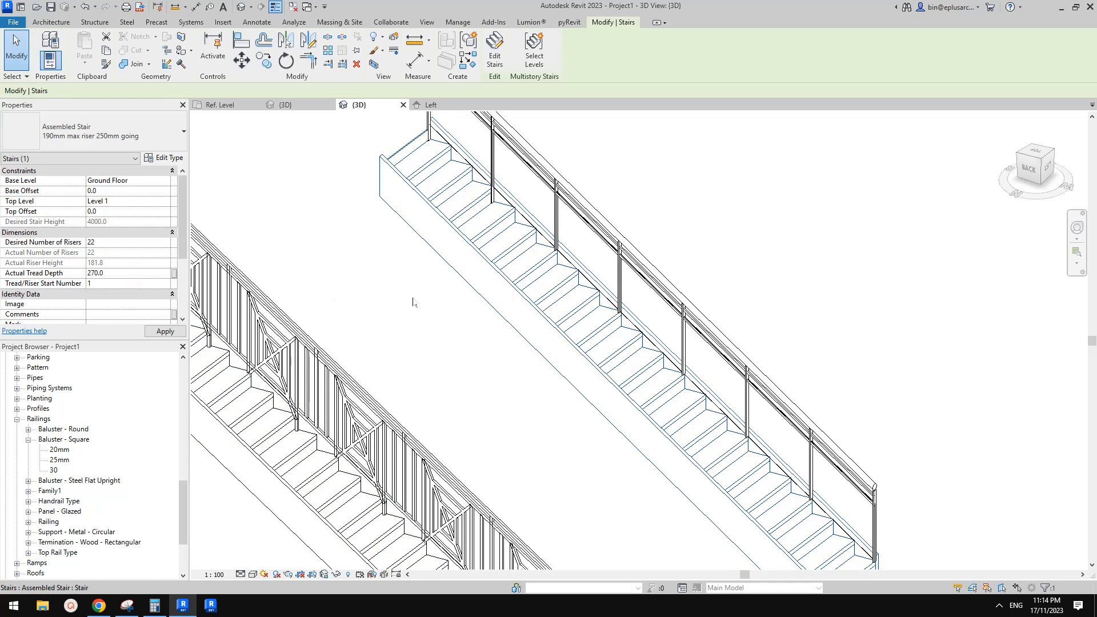
middle_click_drag(473, 327, 561, 335, "shift")
scroll(595, 360, "up", 1)
middle_click_drag(609, 362, 612, 321, "shift")
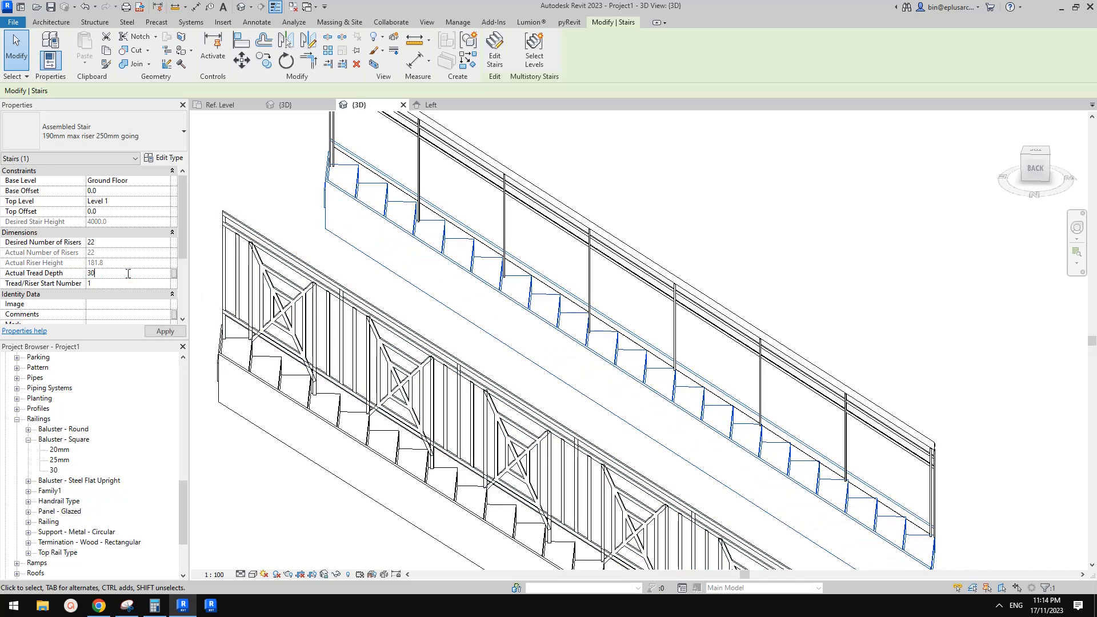
Set the actual tread depth of the copied stair with the glass railing to 300 mm.
middle_click_drag(515, 321, 626, 390, "shift")
key("Escape")
scroll(629, 388, "up", 2)
left_click(626, 388)
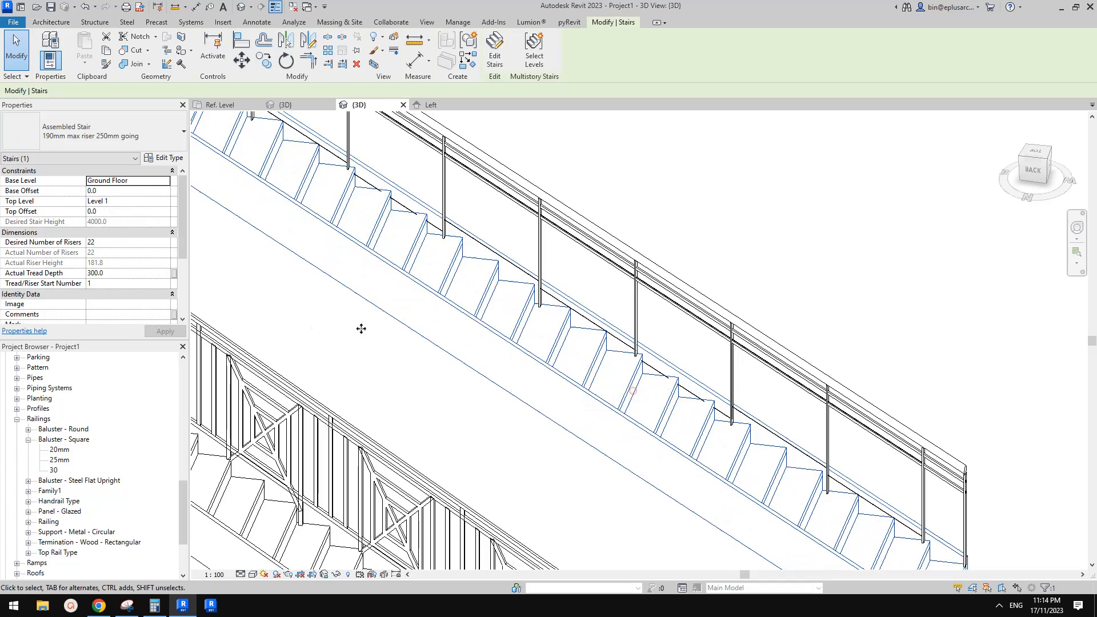
scroll(530, 324, "down", 1)
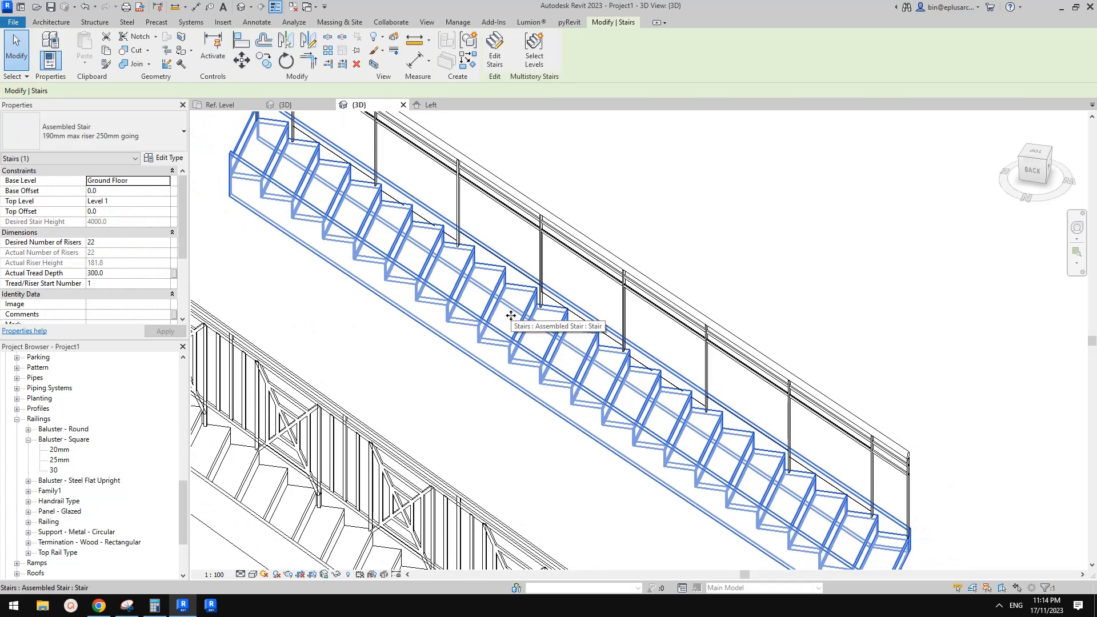
middle_click_drag(520, 325, 573, 358)
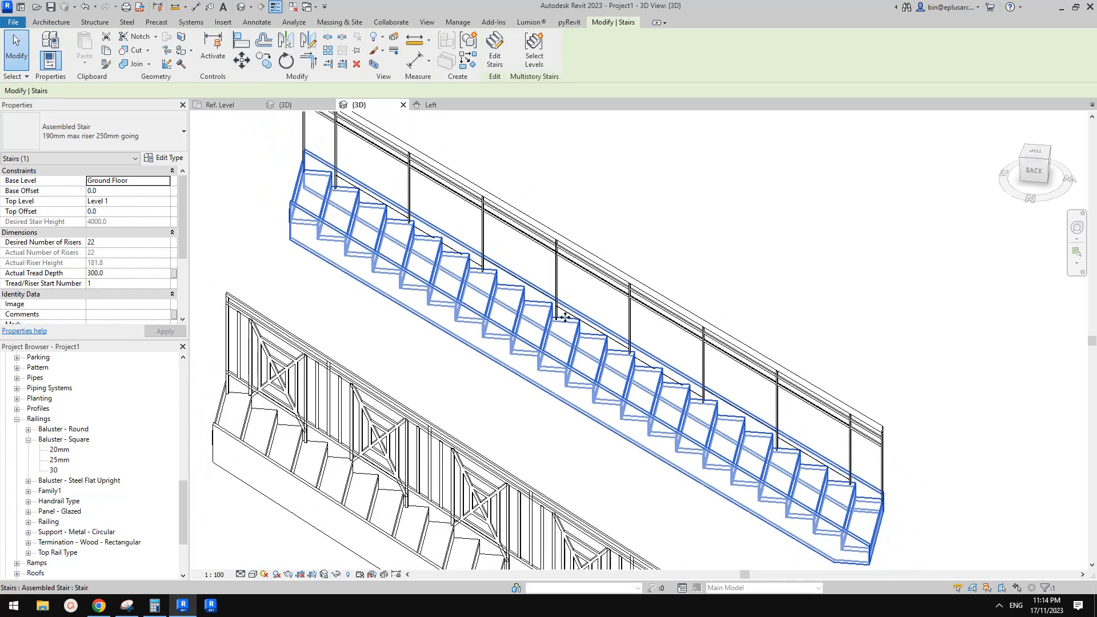
Examine how the glass panel railing's posts line up with the treads and review the railing's instance properties.
left_click(534, 257)
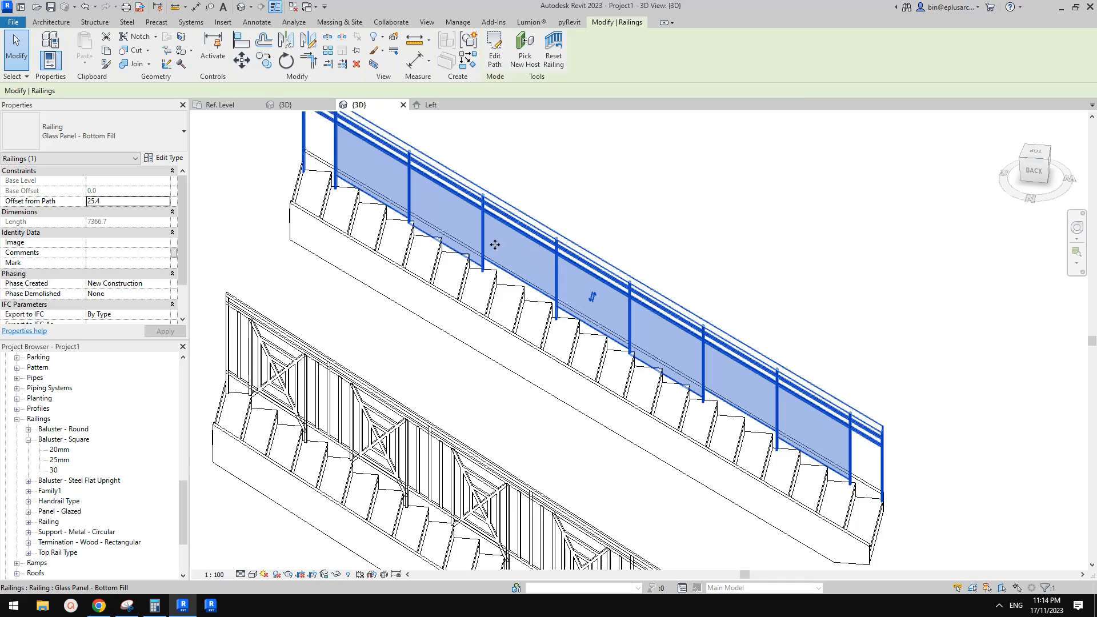
middle_click_drag(566, 299, 562, 300, "shift")
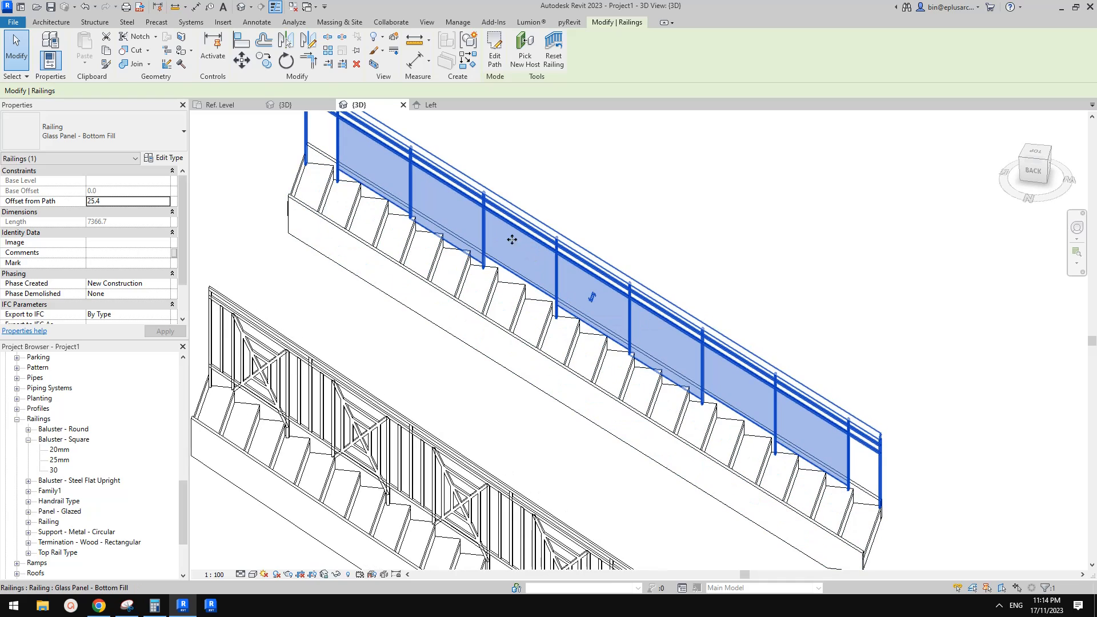
middle_click_drag(573, 298, 563, 265)
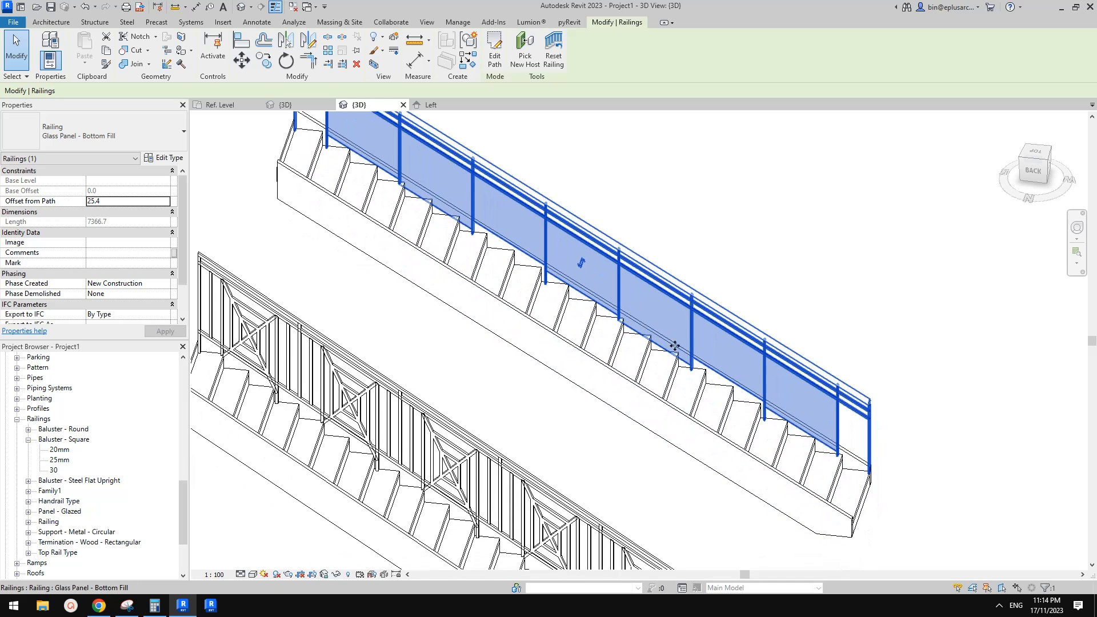
scroll(682, 339, "down", 2)
middle_click_drag(680, 340, 671, 341, "shift")
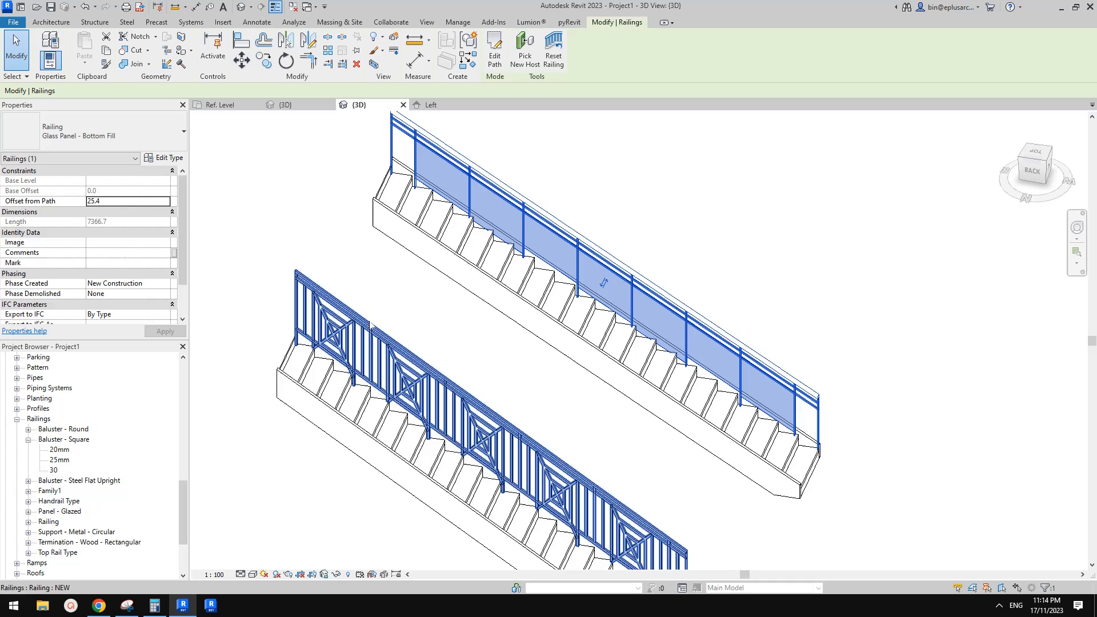
left_click(557, 308)
scroll(573, 278, "up", 1)
left_click(573, 265)
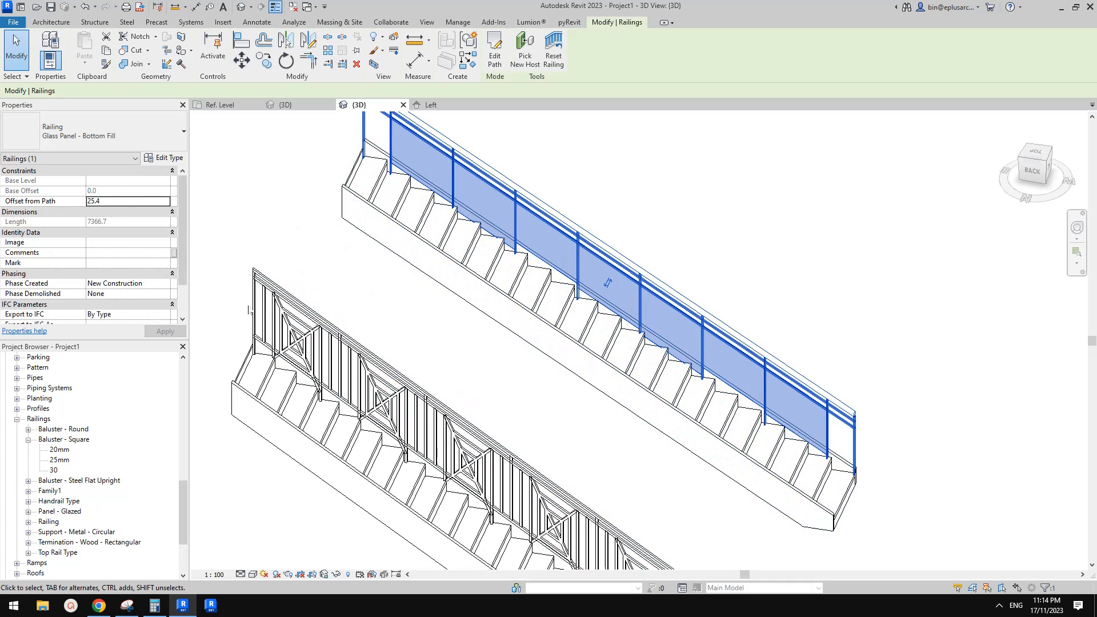
scroll(117, 285, "down", 2)
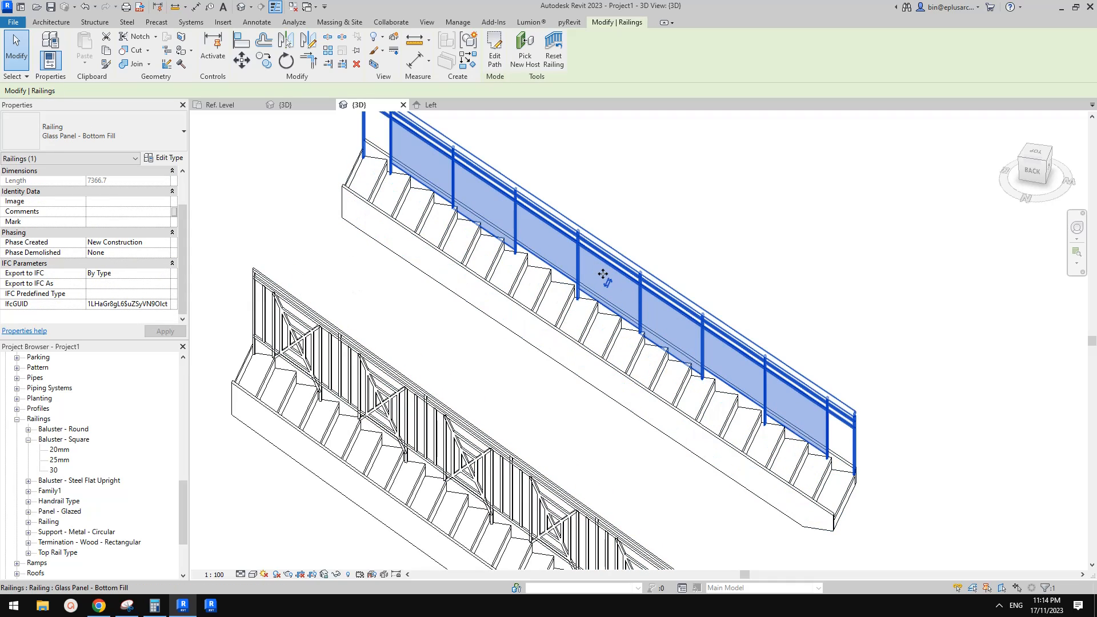
middle_click_drag(596, 303, 583, 285)
key("Escape")
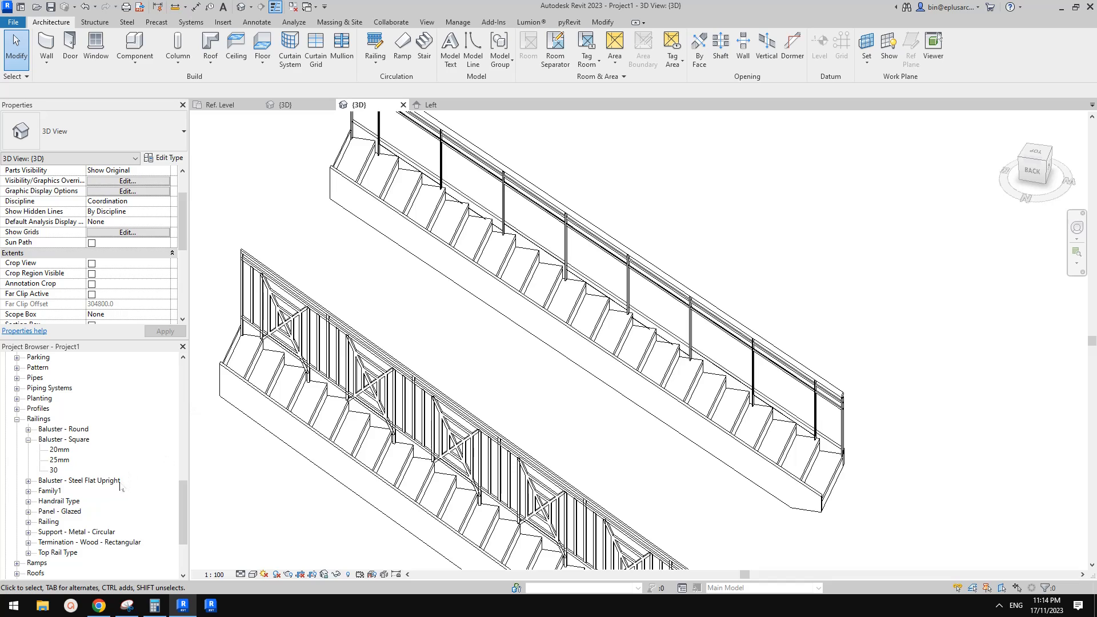
Duplicate the 800mm type of the Panel - Glazed baluster family and name the copy 900.
scroll(123, 501, "down", 1)
scroll(88, 484, "up", 1)
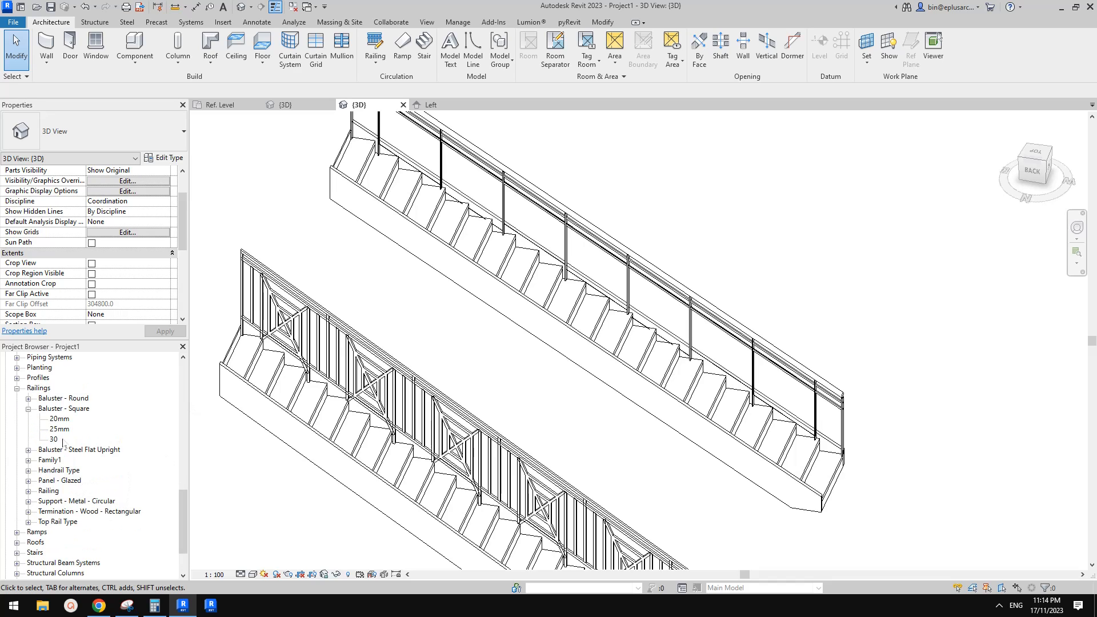
left_click(69, 484)
scroll(51, 435, "up", 2)
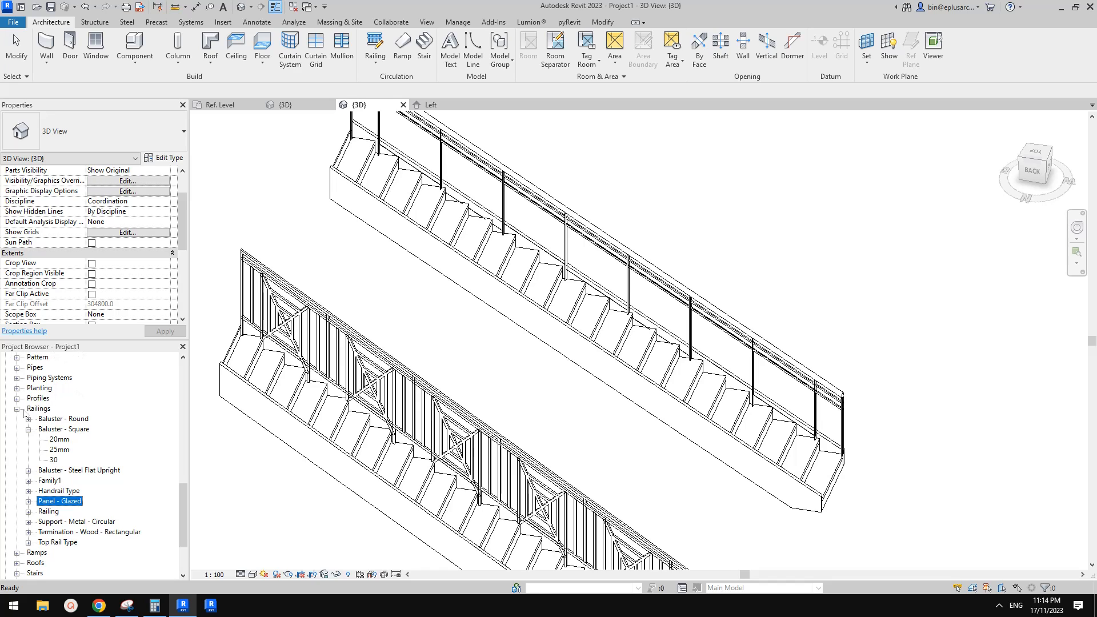
left_click(29, 502)
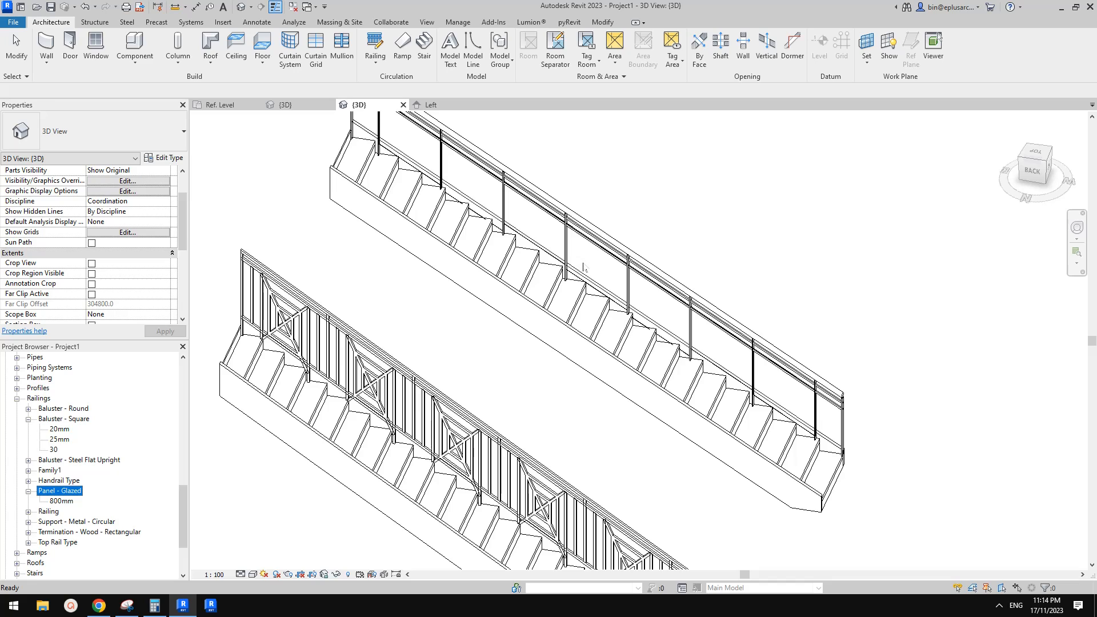
right_click(60, 505)
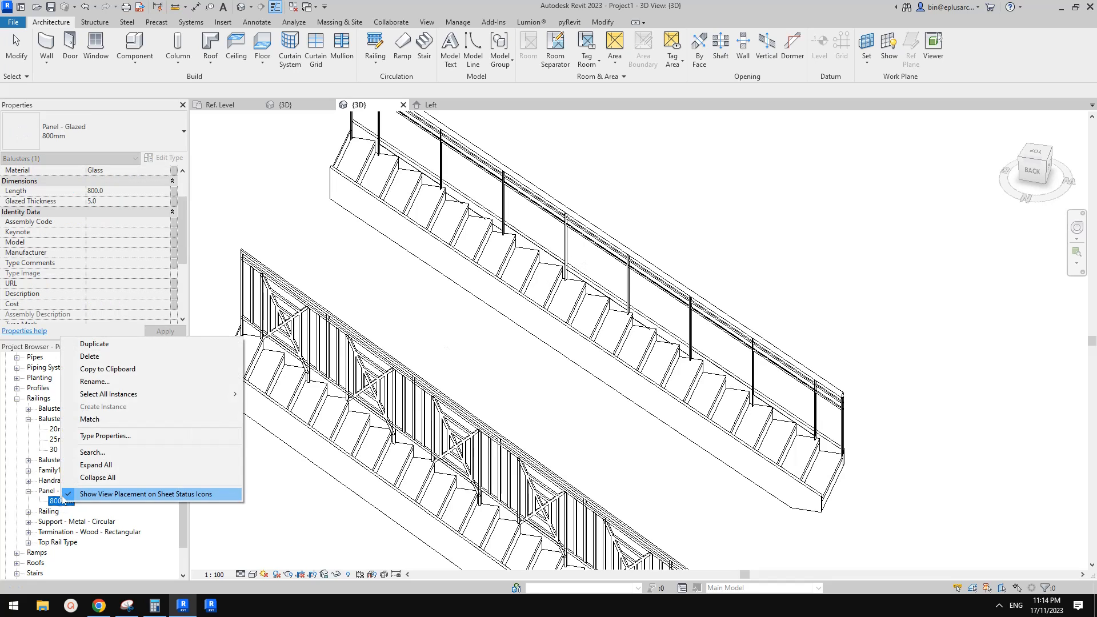
left_click(99, 345)
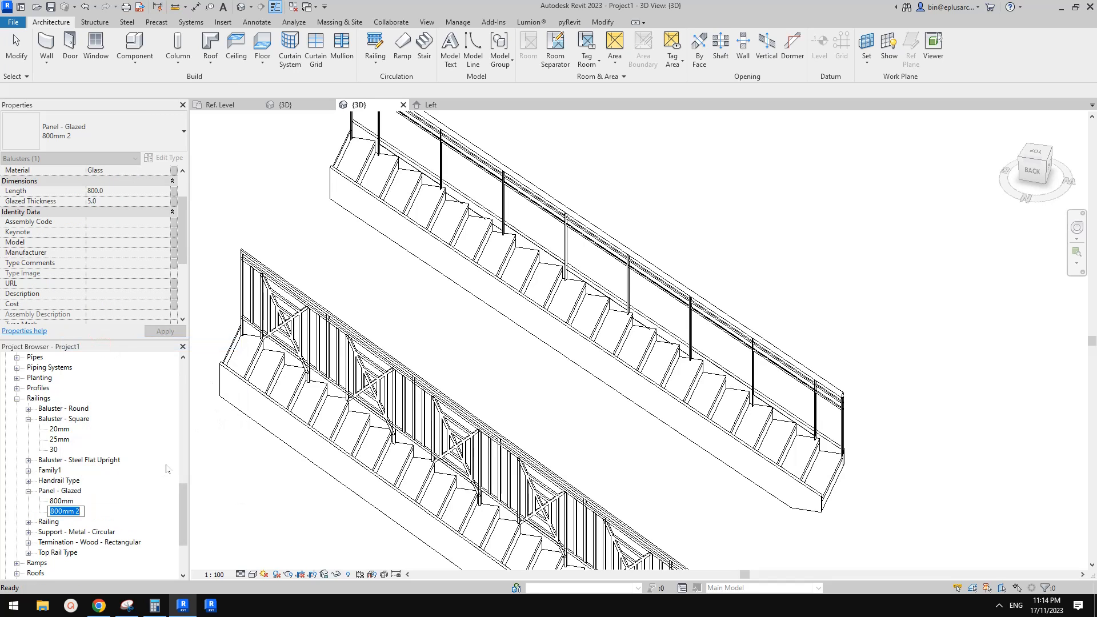
type("900")
left_click(89, 512)
Set the Length of the Panel - Glazed 900 type to 900 mm.
double_click(59, 513)
left_click(575, 301)
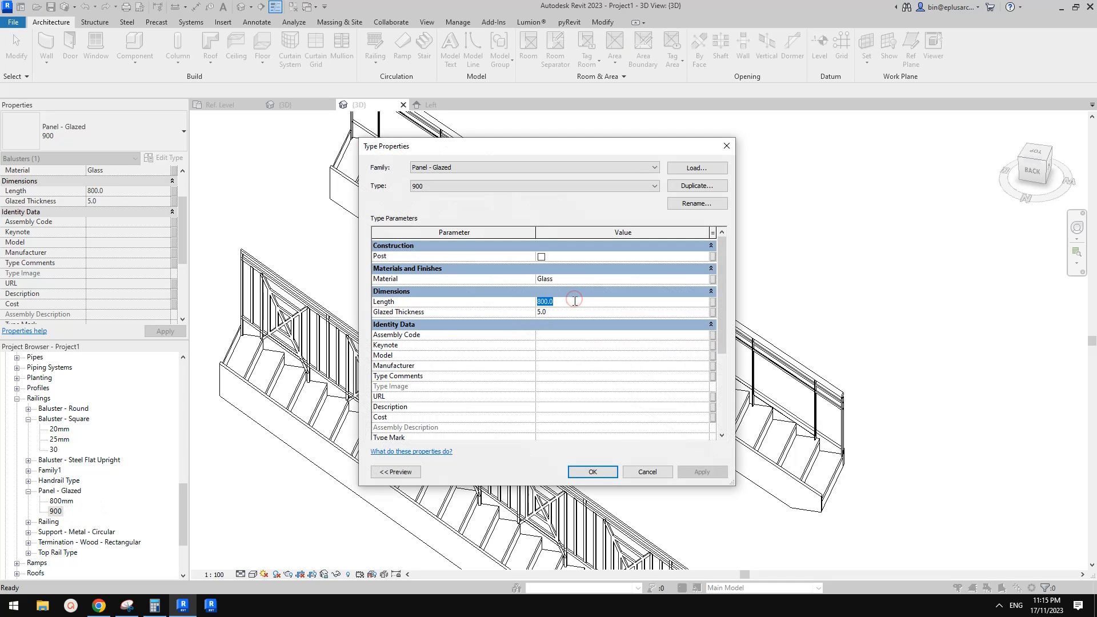
type("900")
left_click(595, 473)
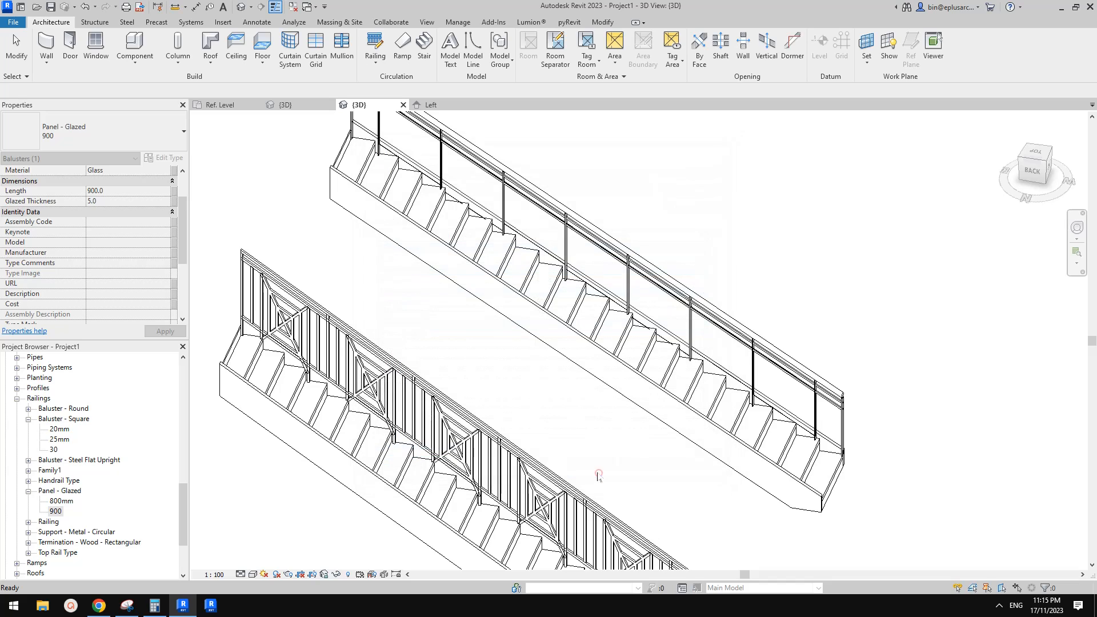
left_click(607, 435)
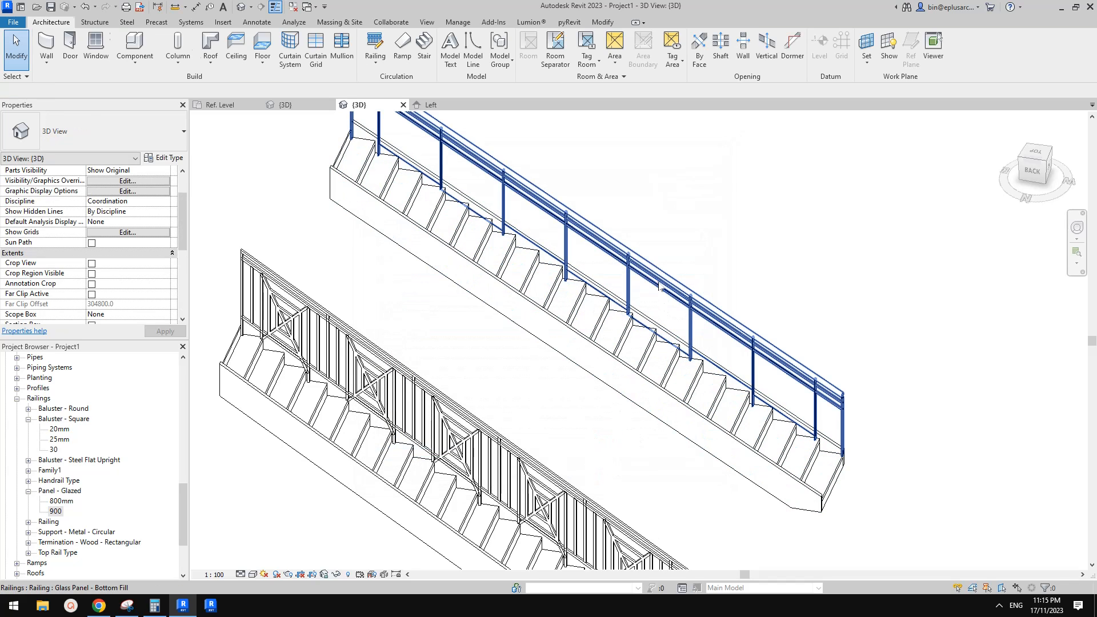
In the Glass Panel - Bottom Fill railing's baluster placement, change the main pattern's panel to Panel - Glazed : 900.
left_click(662, 298)
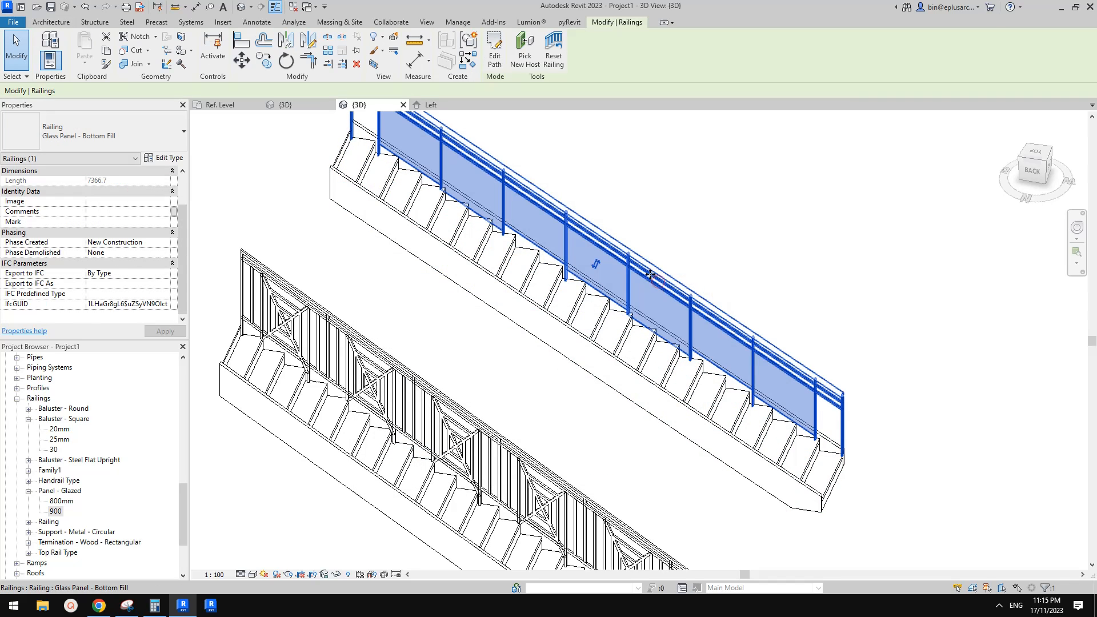
left_click(164, 158)
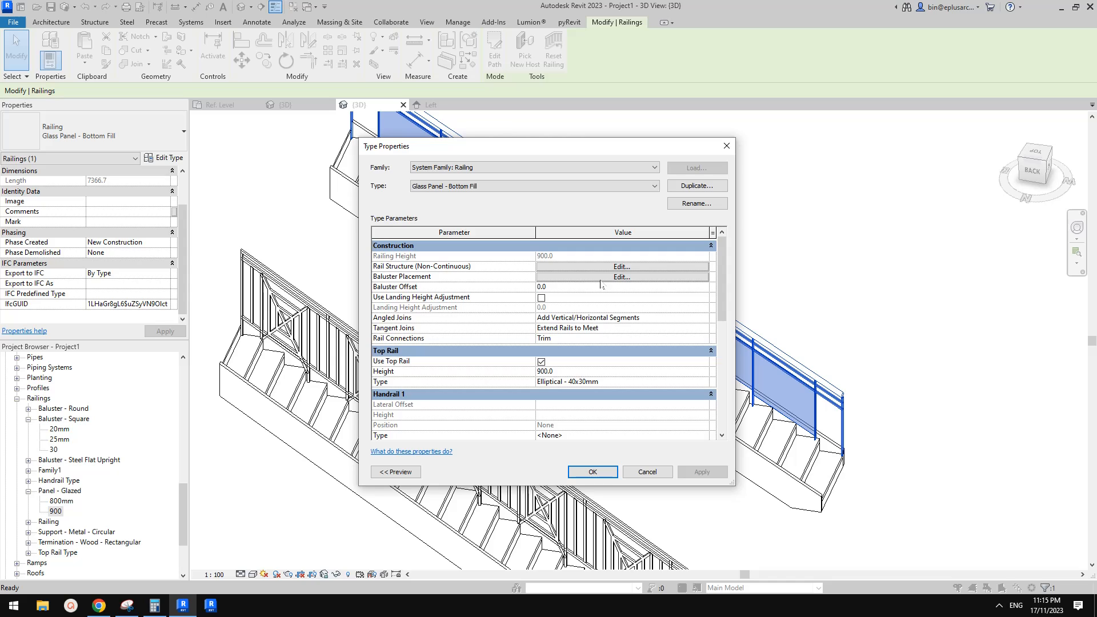
left_click(600, 279)
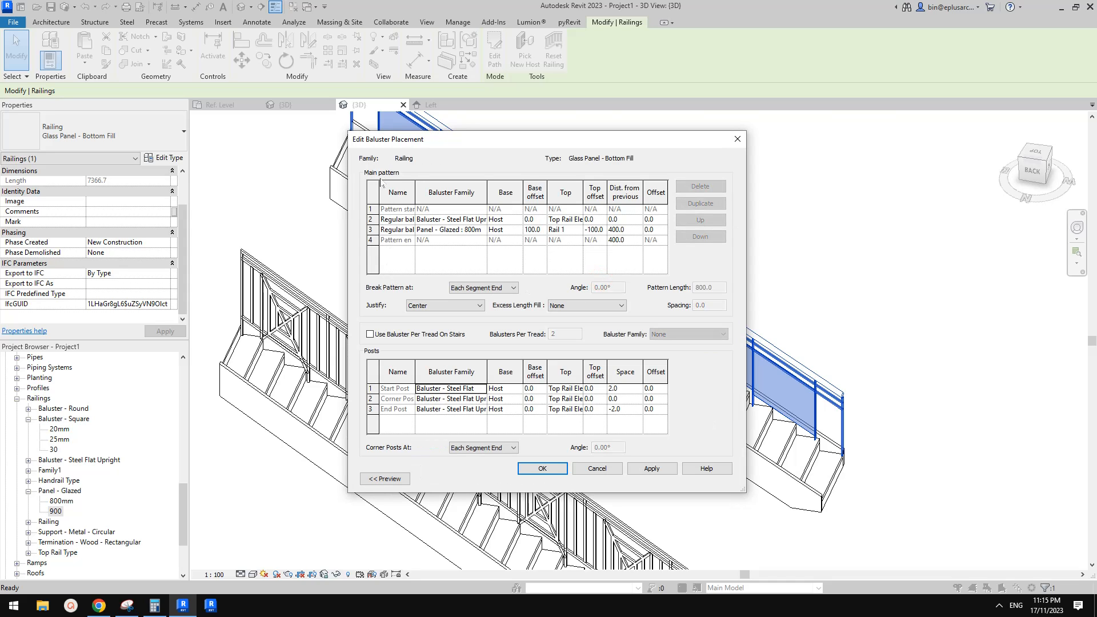
left_click(483, 231)
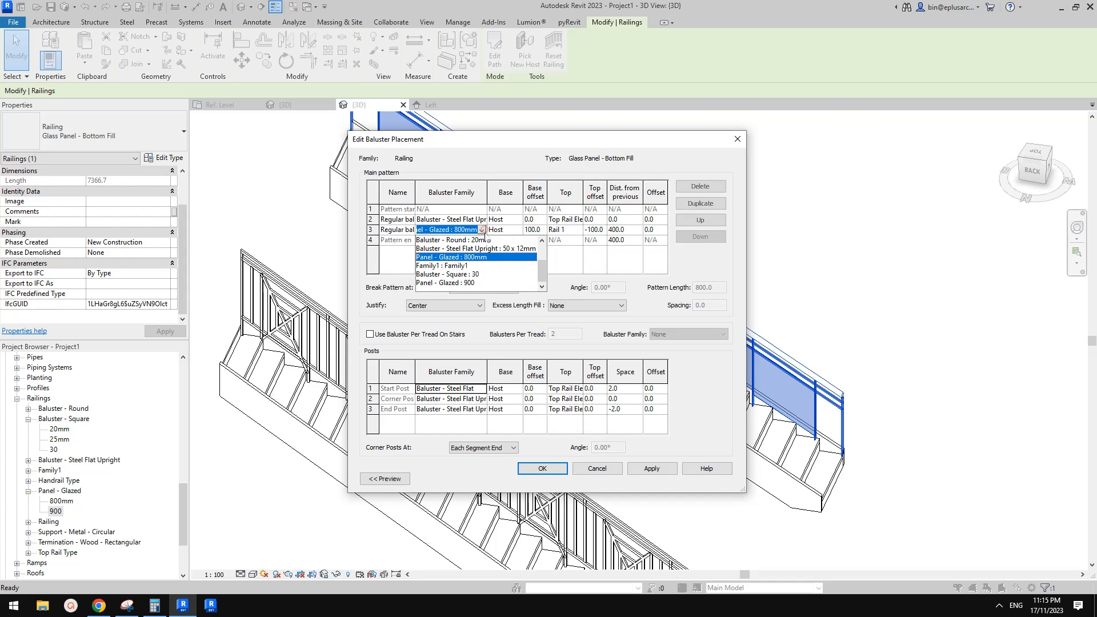
left_click(464, 284)
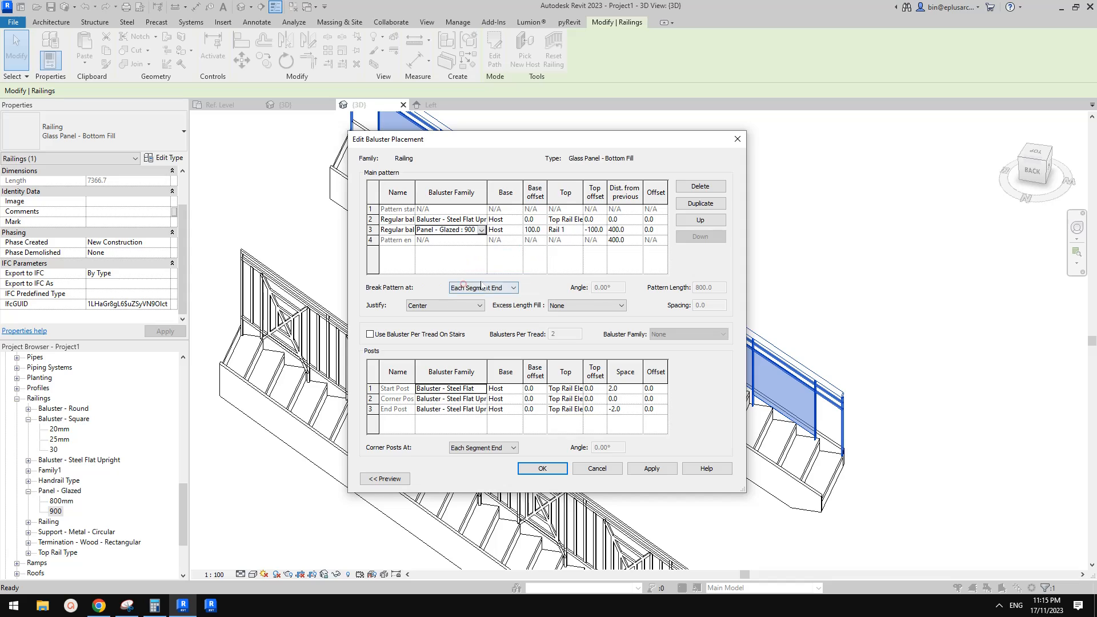
Set the distance from previous to 450 mm for both the glazed panel and the pattern end, and apply the baluster placement to the railing.
left_click(608, 231)
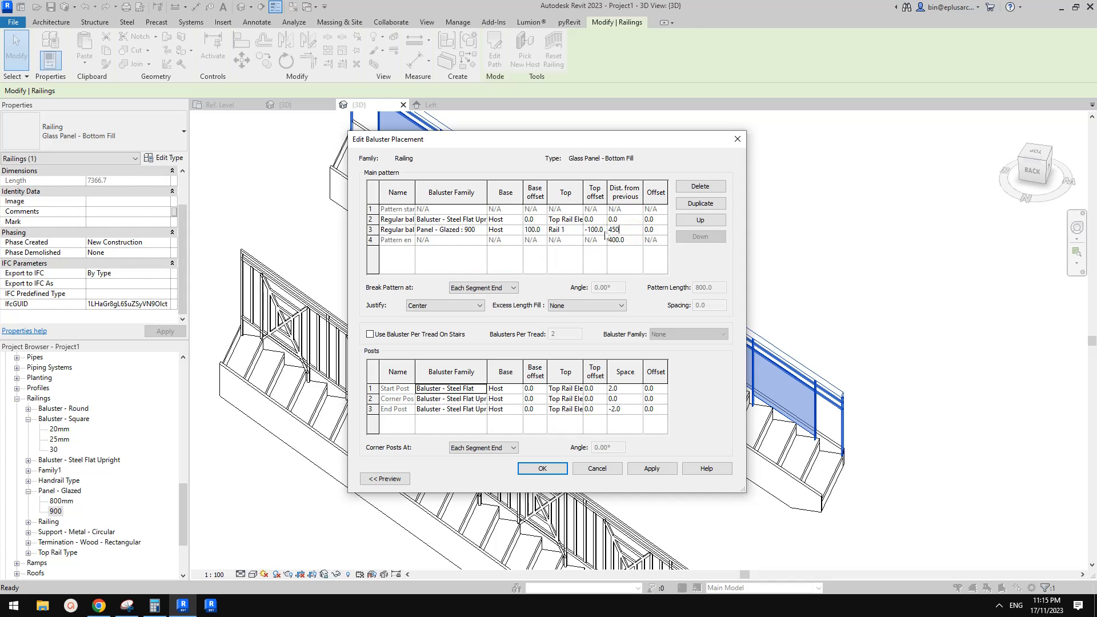
type("450")
left_click(615, 243)
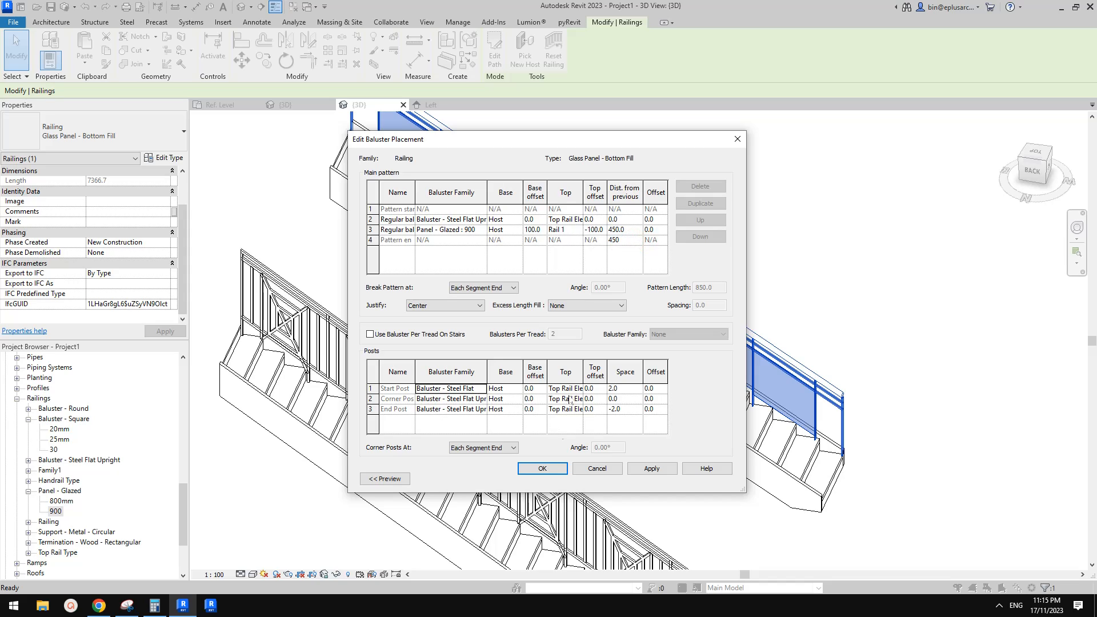
left_click(542, 469)
left_click(597, 471)
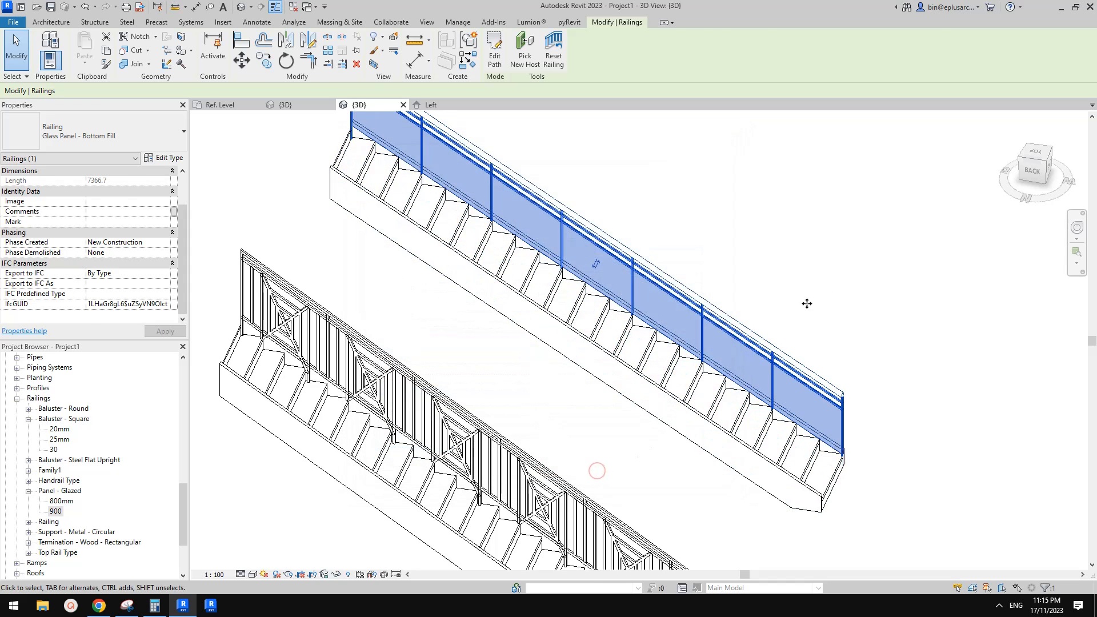
Examine the glass panel railing from the back and front to check how its posts line up with the stair treads.
left_click(827, 281)
scroll(803, 298, "down", 1)
middle_click_drag(763, 336, 792, 301, "shift")
scroll(670, 292, "up", 2)
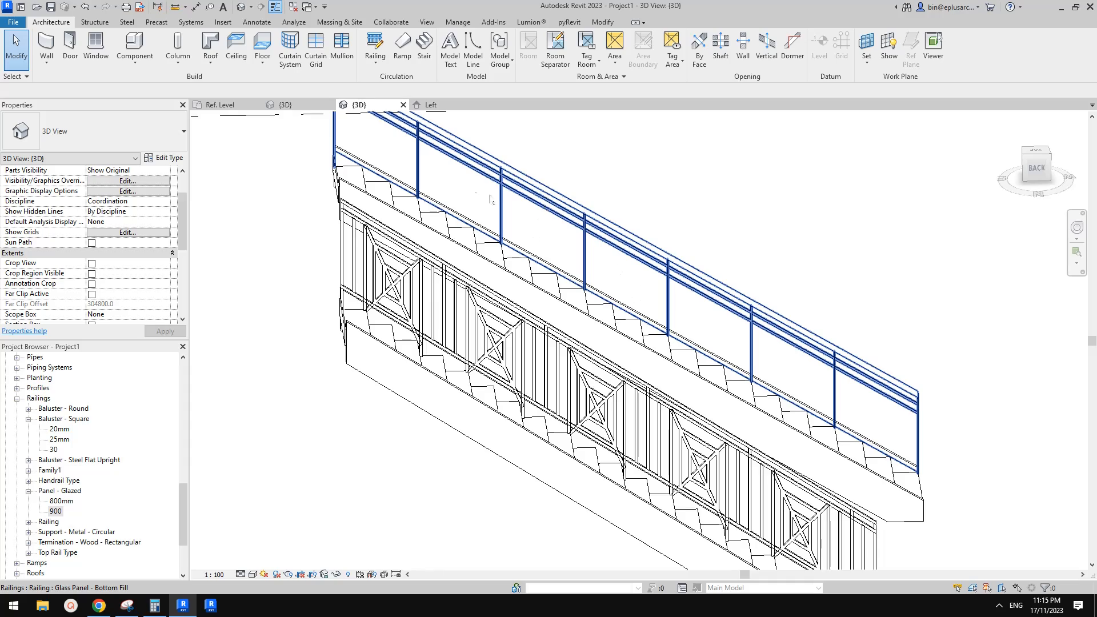
middle_click_drag(490, 200, 623, 350, "shift")
scroll(686, 309, "up", 4)
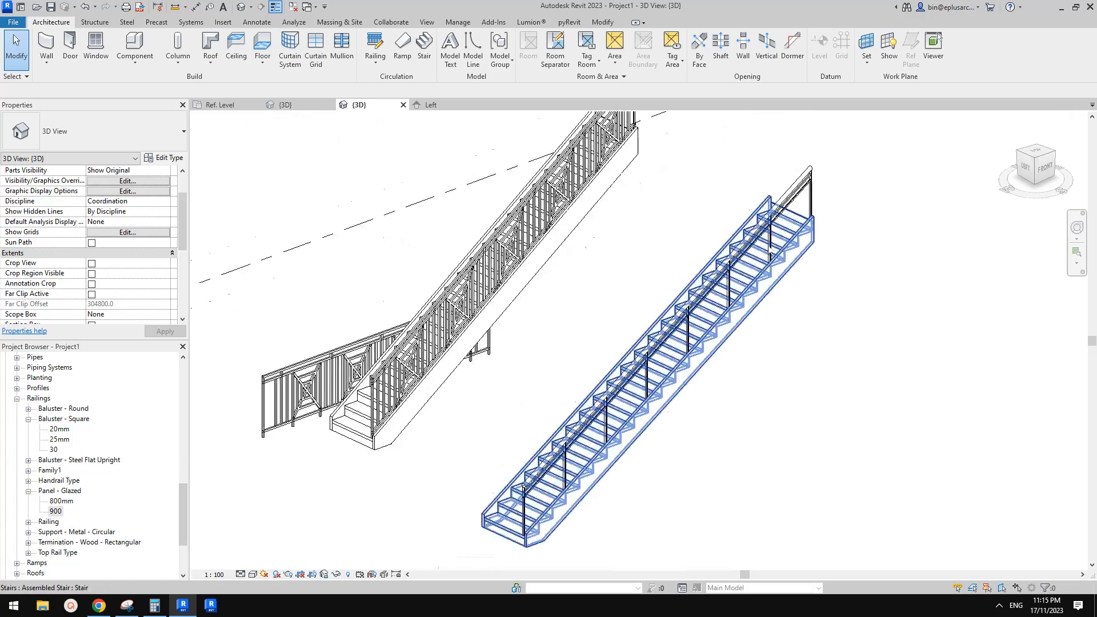
left_click(771, 255)
middle_click_drag(771, 255, 695, 243, "shift")
scroll(718, 229, "up", 2)
left_click(725, 186)
mouse_move(724, 186)
middle_mouse_down("shift")
mouse_move(735, 154)
mouse_move(737, 171)
middle_mouse_up("shift")
scroll(739, 215, "up", 1)
middle_click_drag(741, 217, 498, 373)
key("Escape")
scroll(555, 354, "up", 2)
scroll(620, 312, "down", 2)
Review the baluster placement pattern of the free-standing NEW railing and leave its type properties unchanged.
left_click(499, 373)
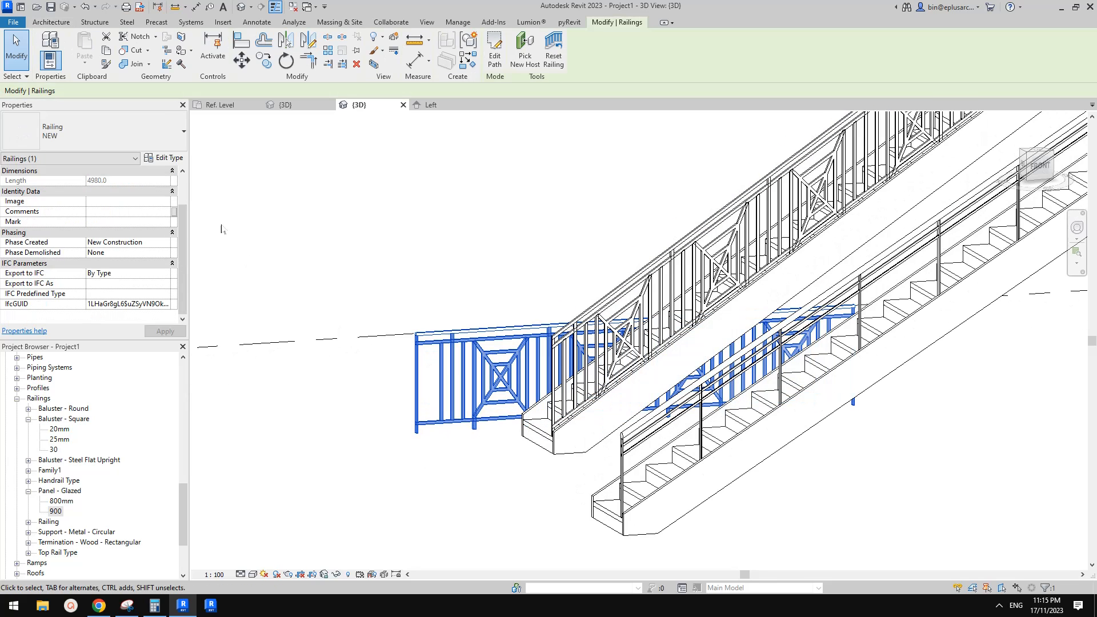
left_click(164, 159)
left_click(577, 277)
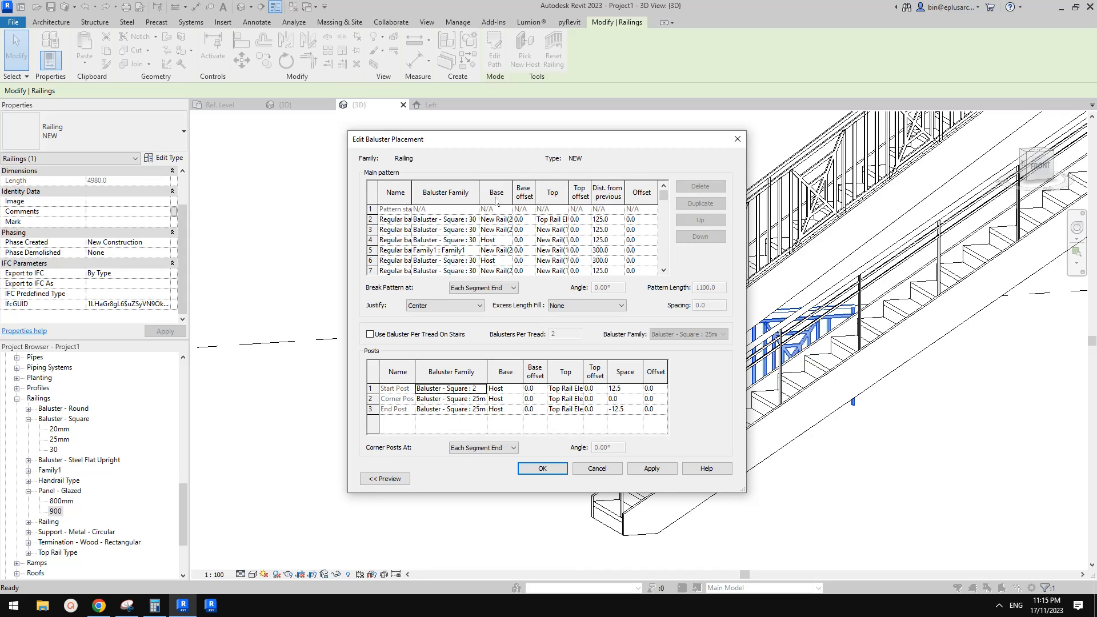
left_click(737, 139)
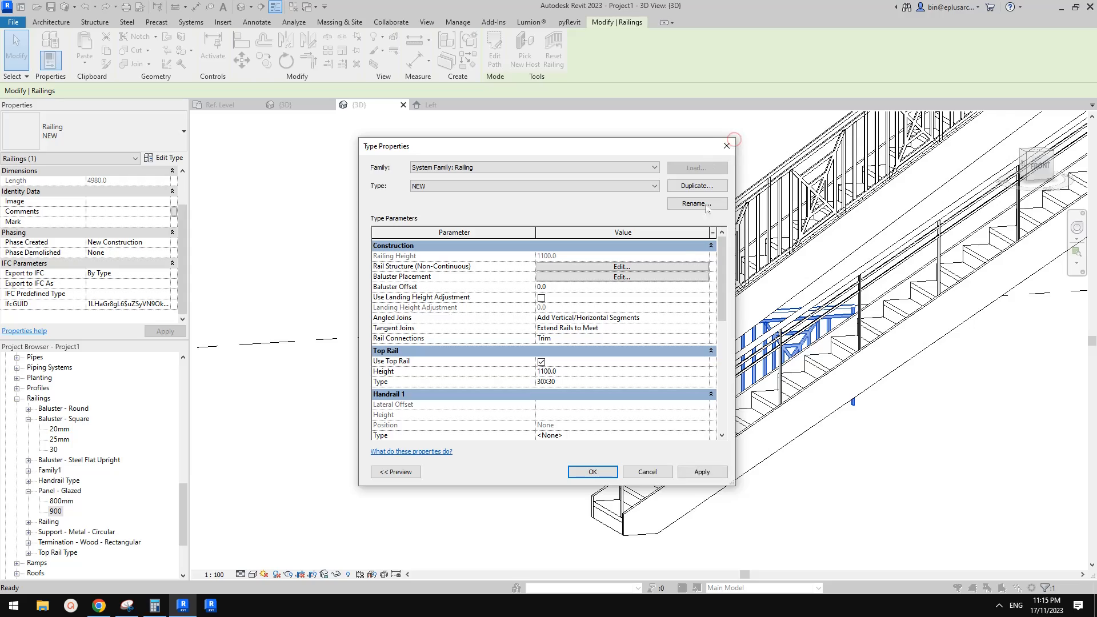
left_click(726, 142)
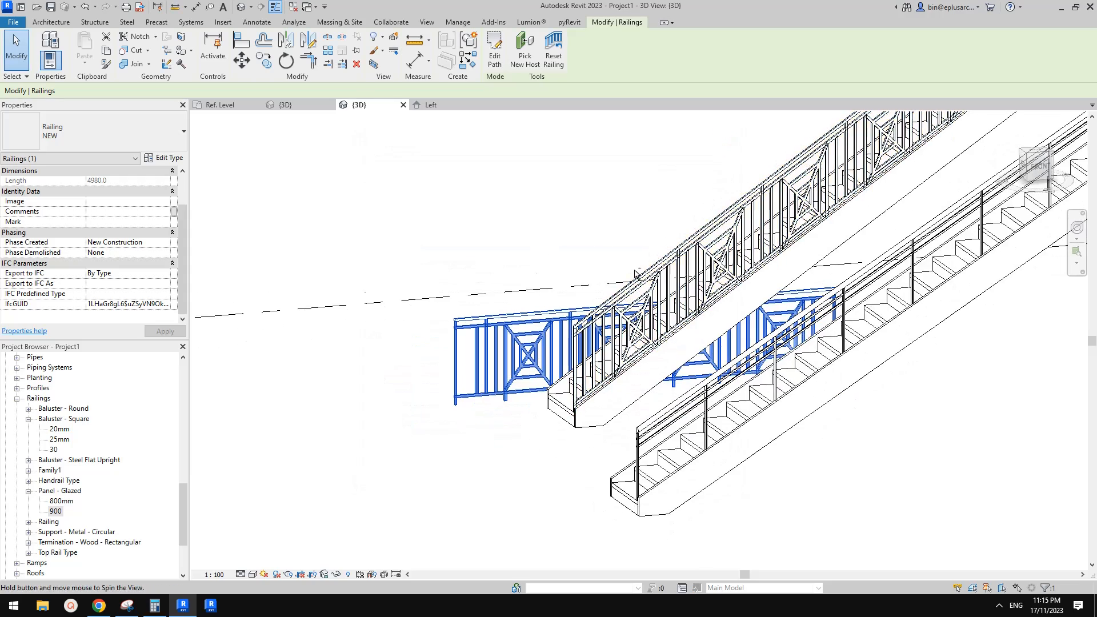
Open the Family1 decorative infill baluster from the free-standing railing in the family editor and inspect its geometry.
middle_click_drag(637, 274, 656, 308, "shift")
left_click_drag(576, 357, 492, 343)
key("Escape")
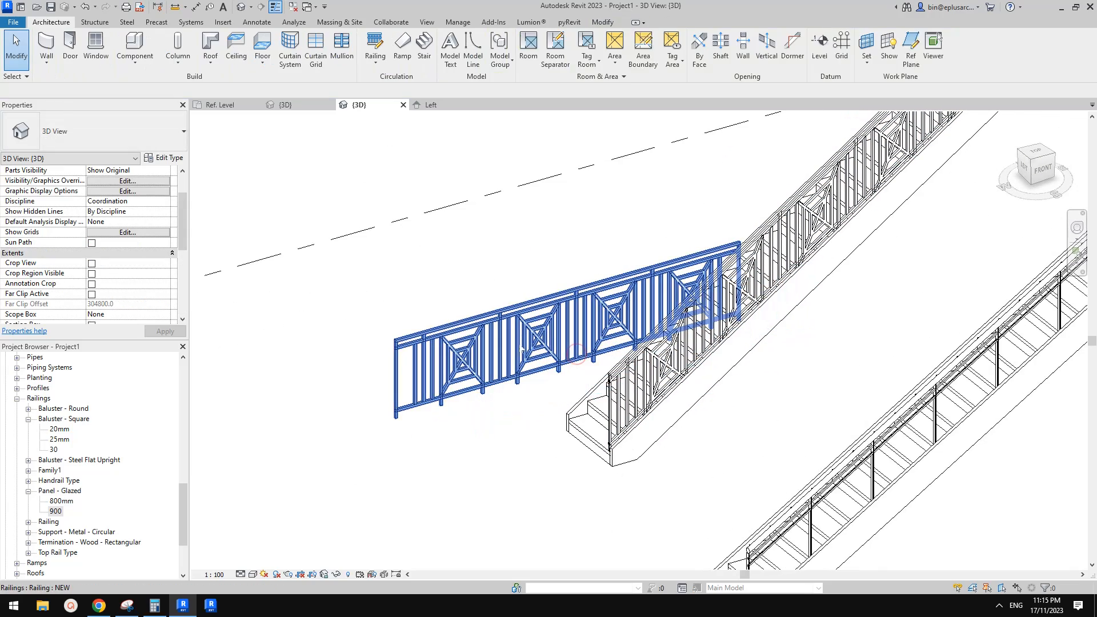
middle_click_drag(493, 349, 506, 354, "shift")
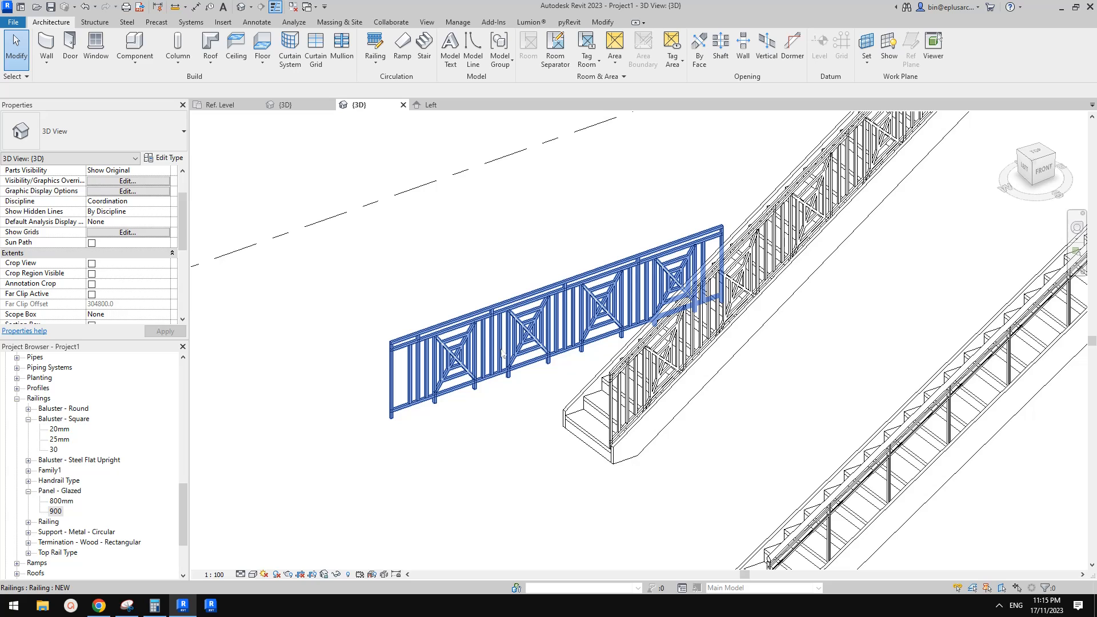
double_click(446, 377)
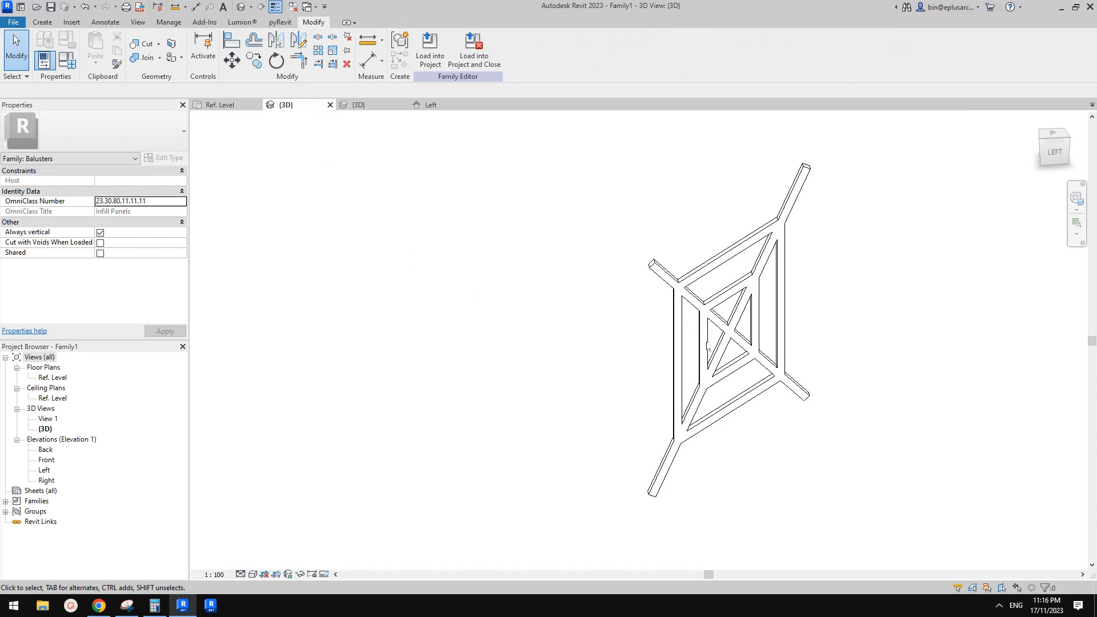
middle_click_drag(721, 378, 812, 368, "shift")
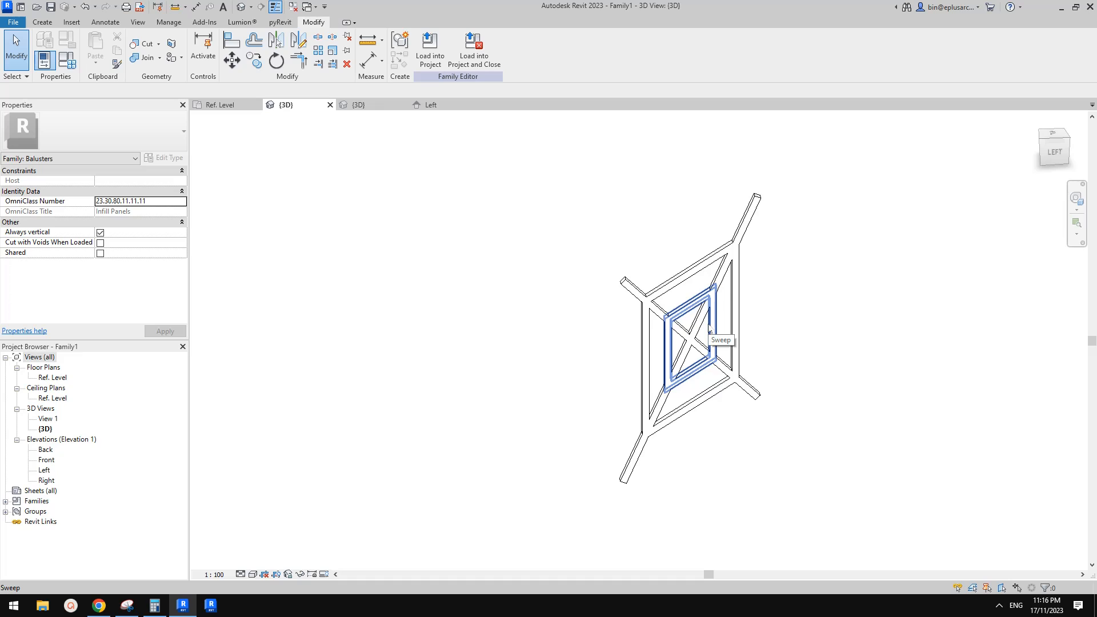
middle_click_drag(721, 342, 623, 360, "shift")
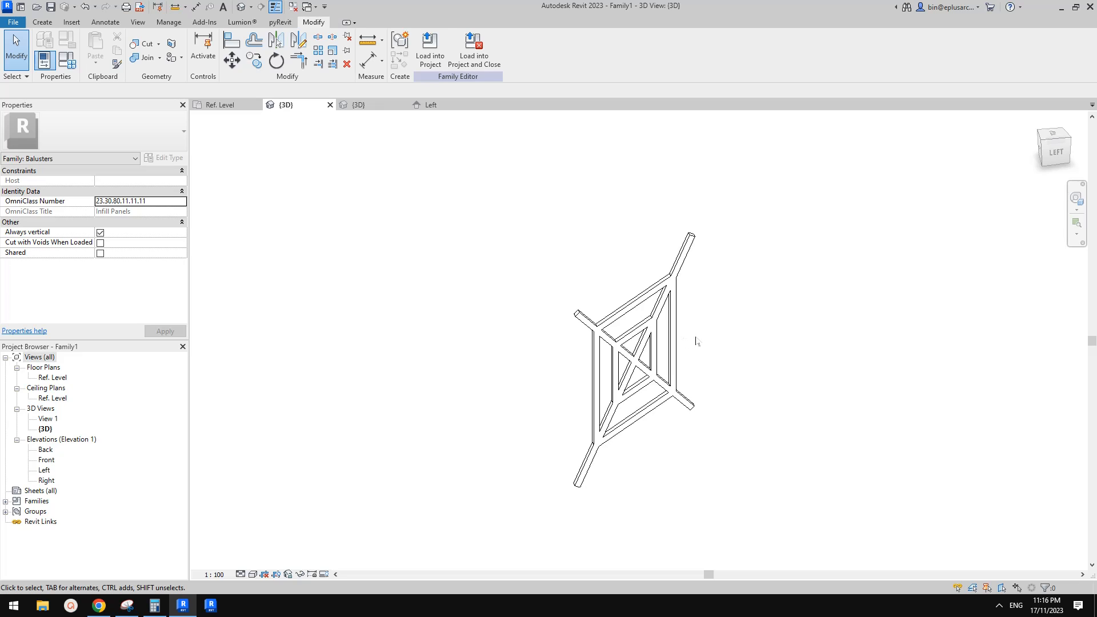
middle_click_drag(697, 341, 662, 354)
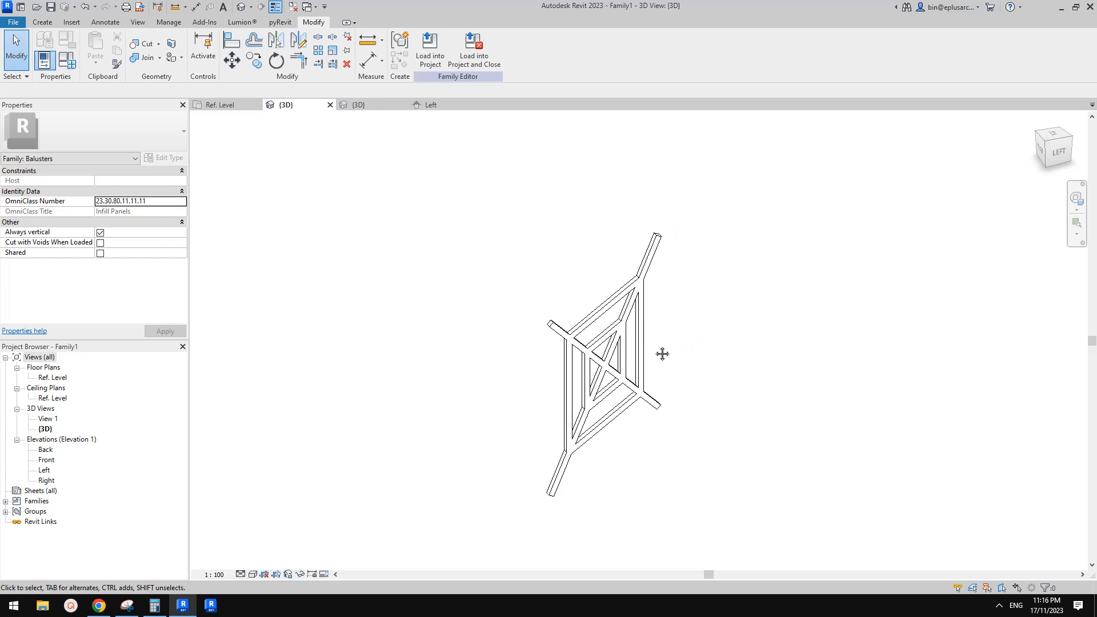
Return to the Project1 3D view and compare the free-standing railing's pattern with the railings on both stairs.
left_click(358, 105)
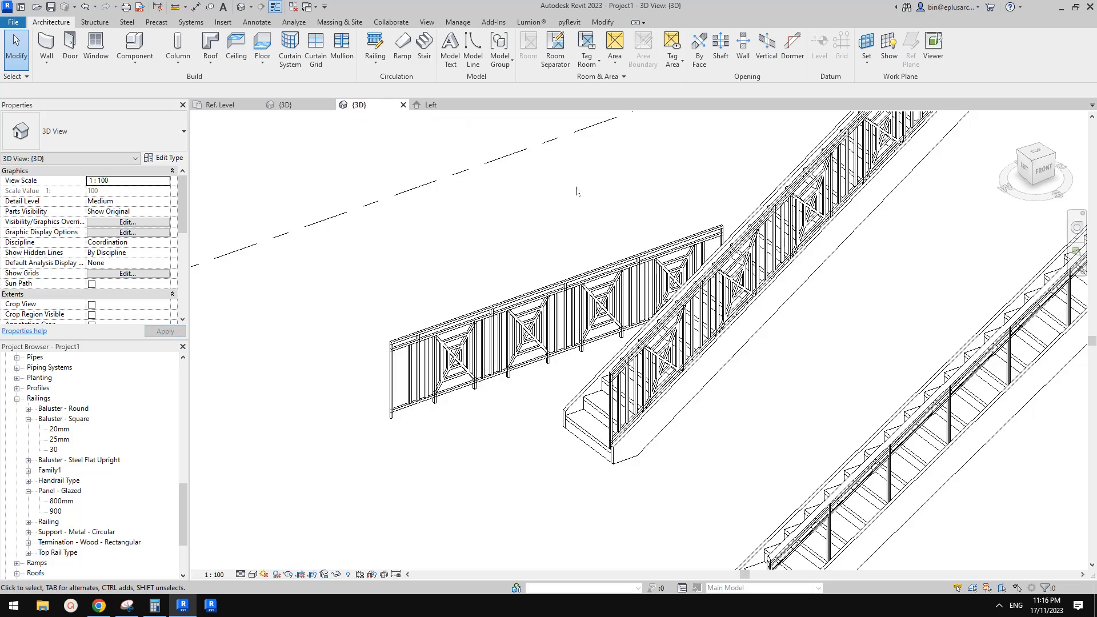
middle_click_drag(661, 249, 558, 298, "shift")
left_click_drag(558, 298, 512, 279)
middle_click_drag(615, 250, 574, 345)
left_click(573, 346)
scroll(572, 340, "down", 3)
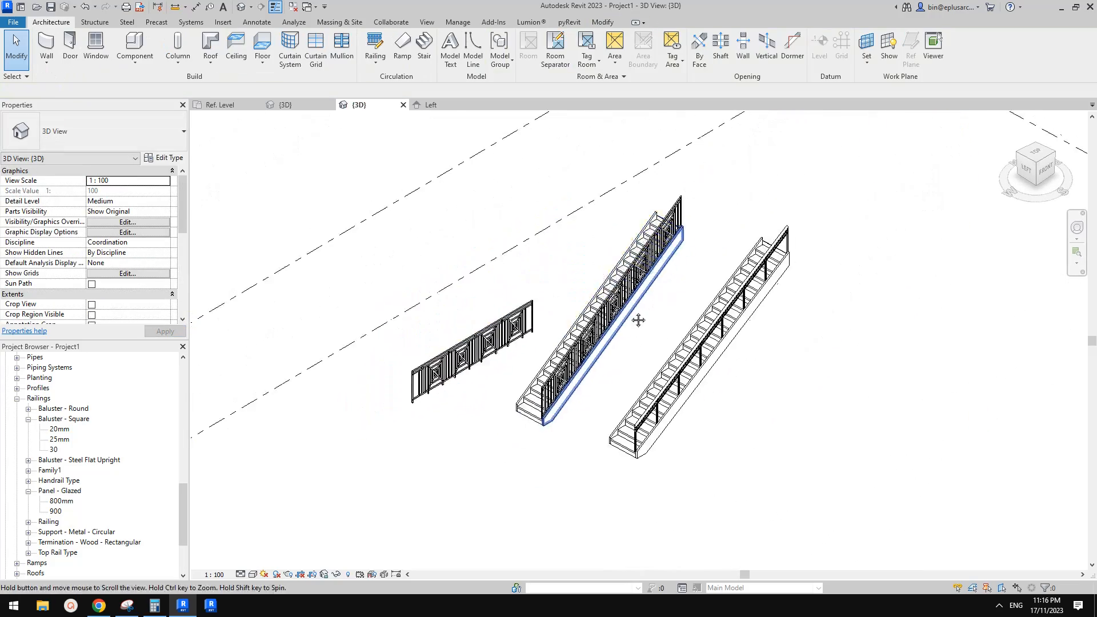
scroll(678, 340, "up", 4)
mouse_move(677, 343)
middle_mouse_down()
mouse_move(738, 354)
mouse_move(688, 334)
middle_mouse_up()
scroll(689, 336, "up", 1)
middle_click_drag(689, 339, 718, 338)
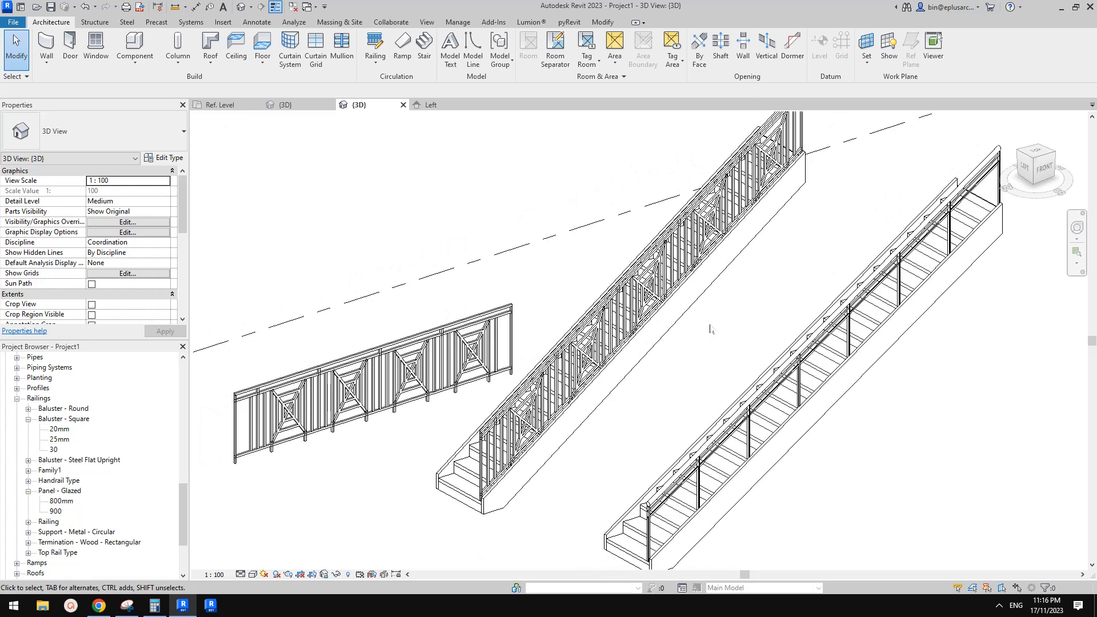